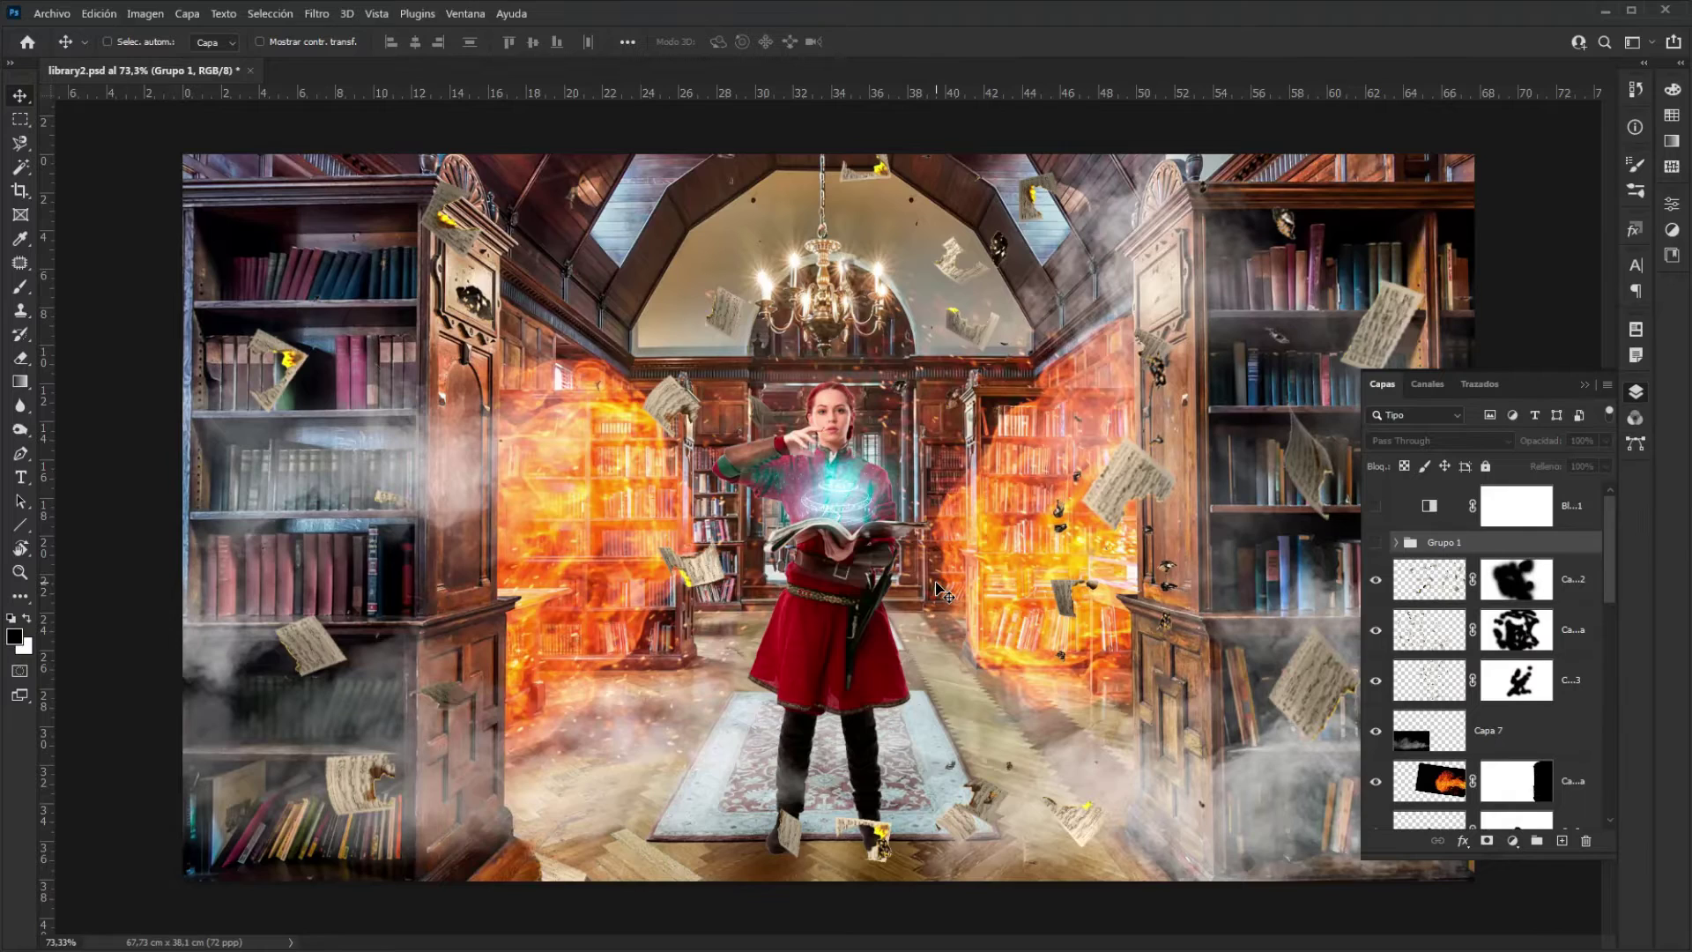
# Show the Grupo 1 sketch layers and examine the painted light, fire, smoke and shadow guides around the woman and bookcases
pyautogui.click(1375, 542)
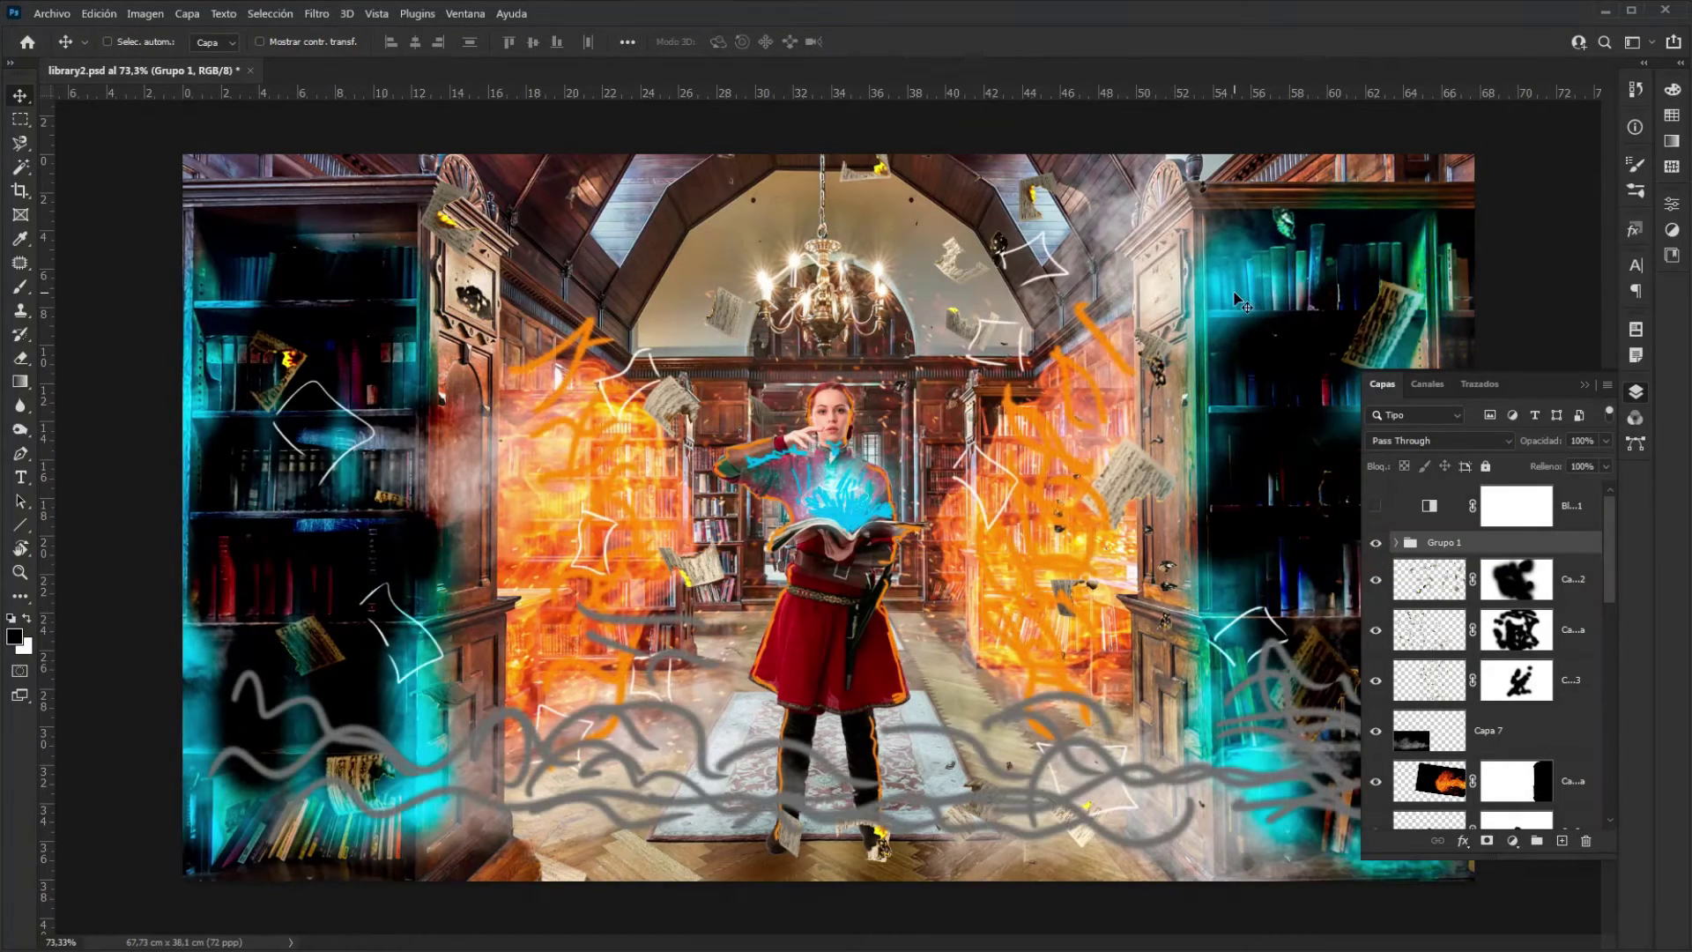
pyautogui.scroll(8, 838, 432)
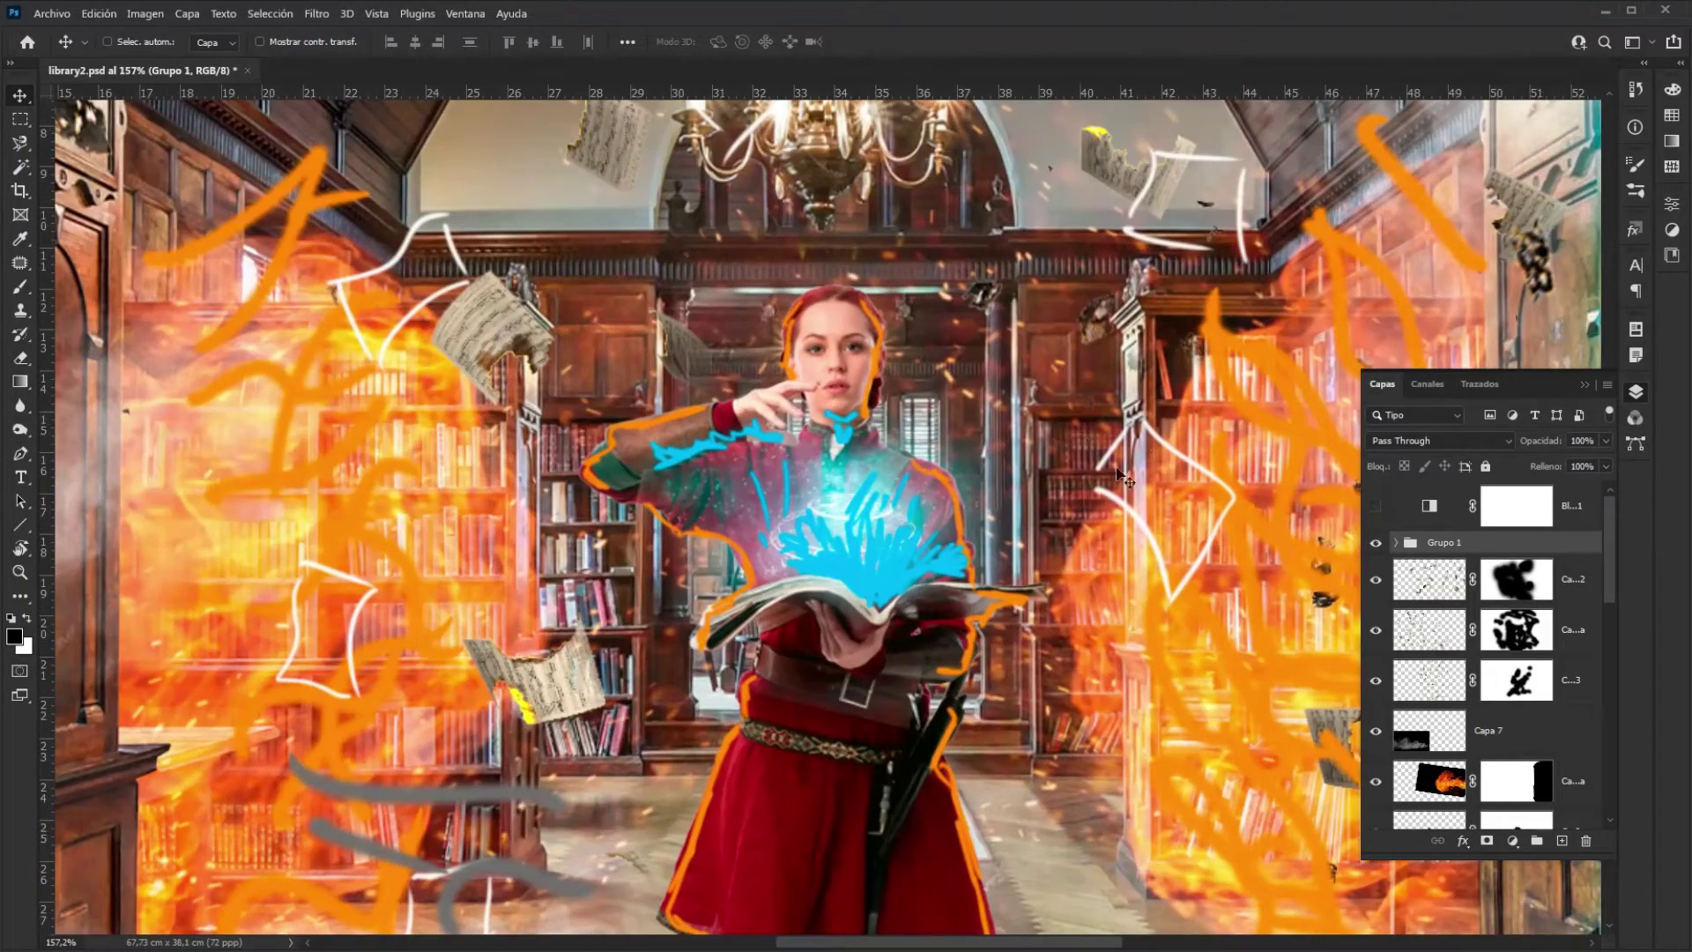
pyautogui.scroll(-2, 1152, 457)
pyautogui.scroll(-6, 1022, 445)
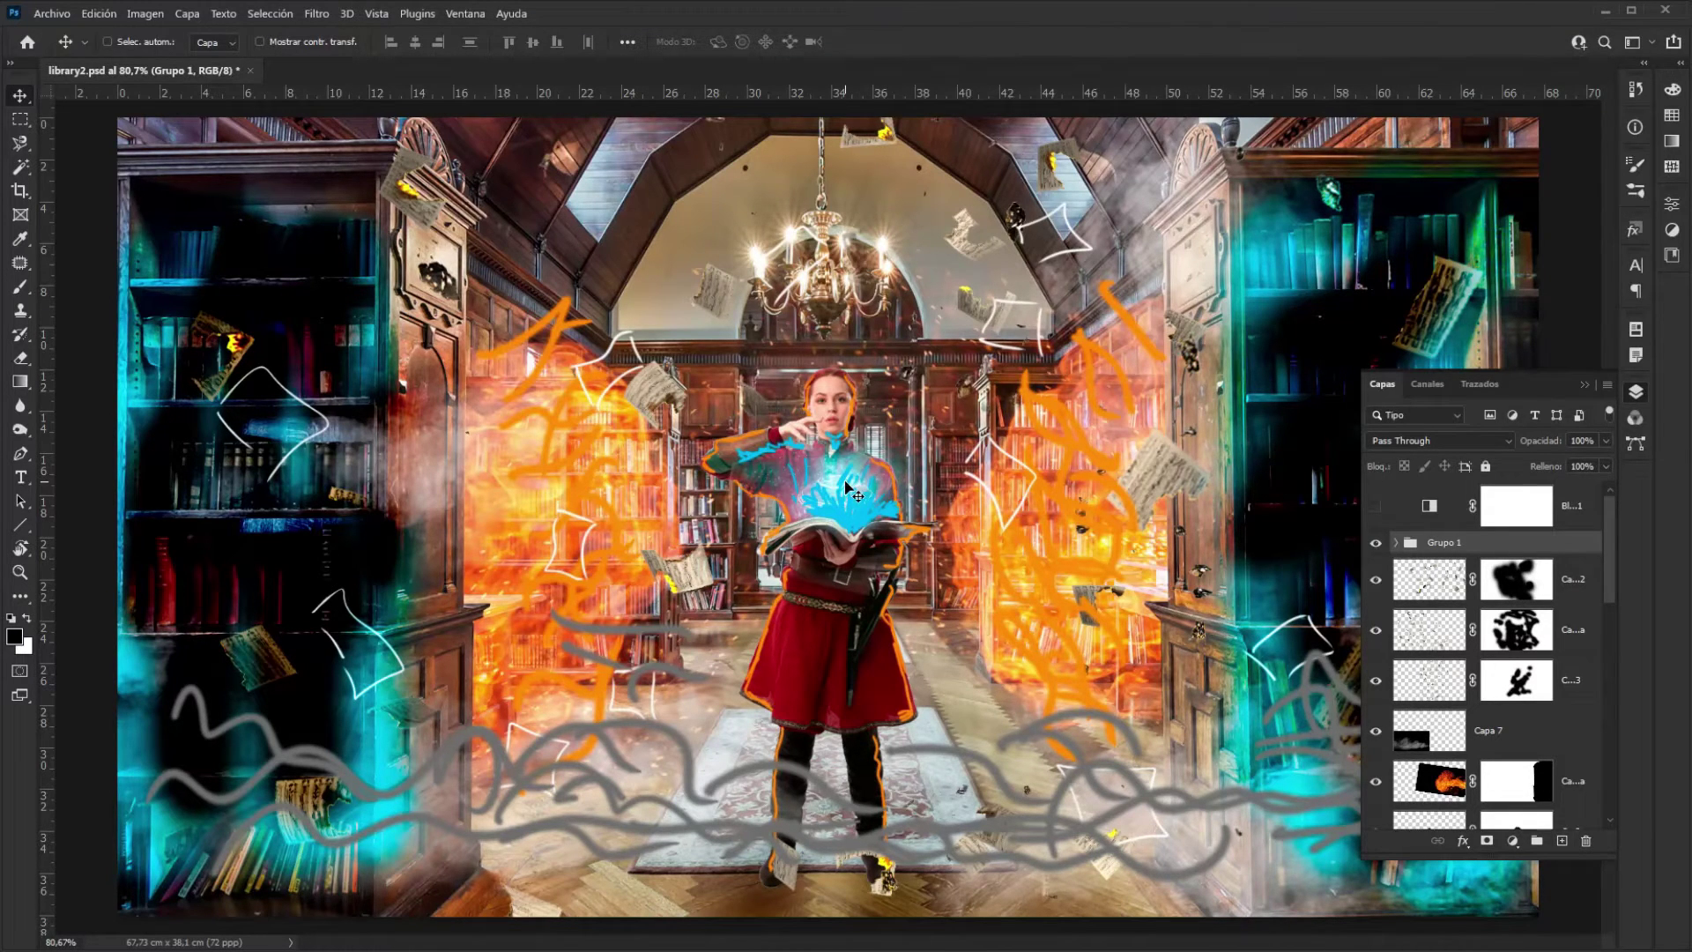
pyautogui.scroll(5, 863, 505)
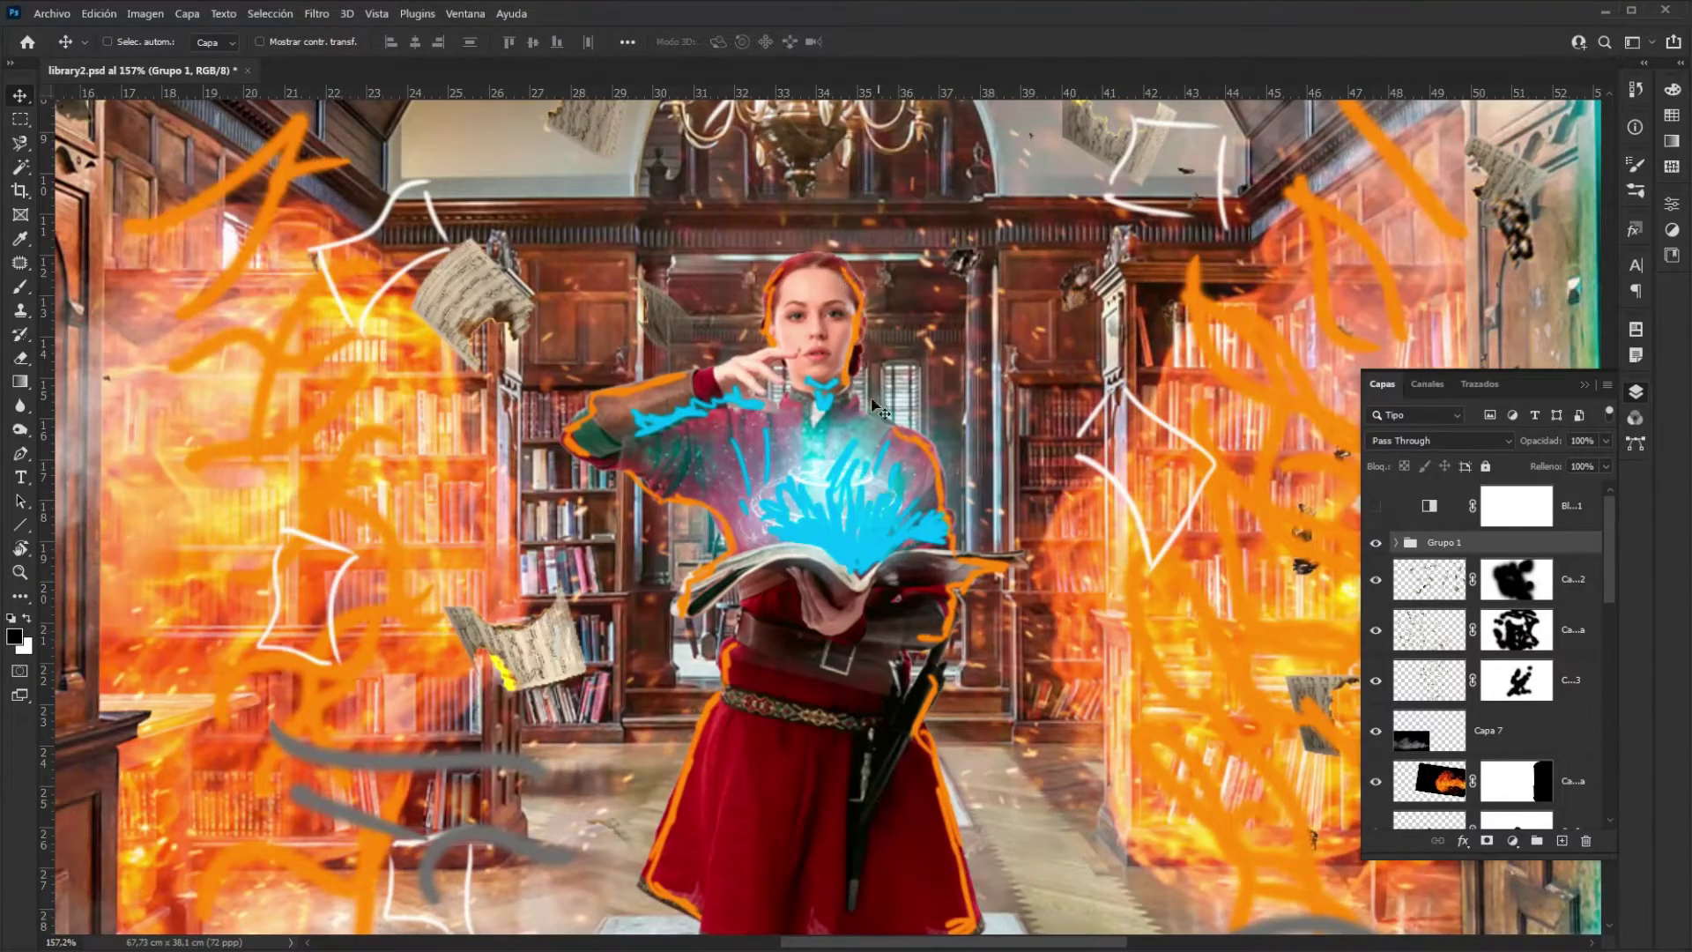
pyautogui.scroll(-3, 976, 493)
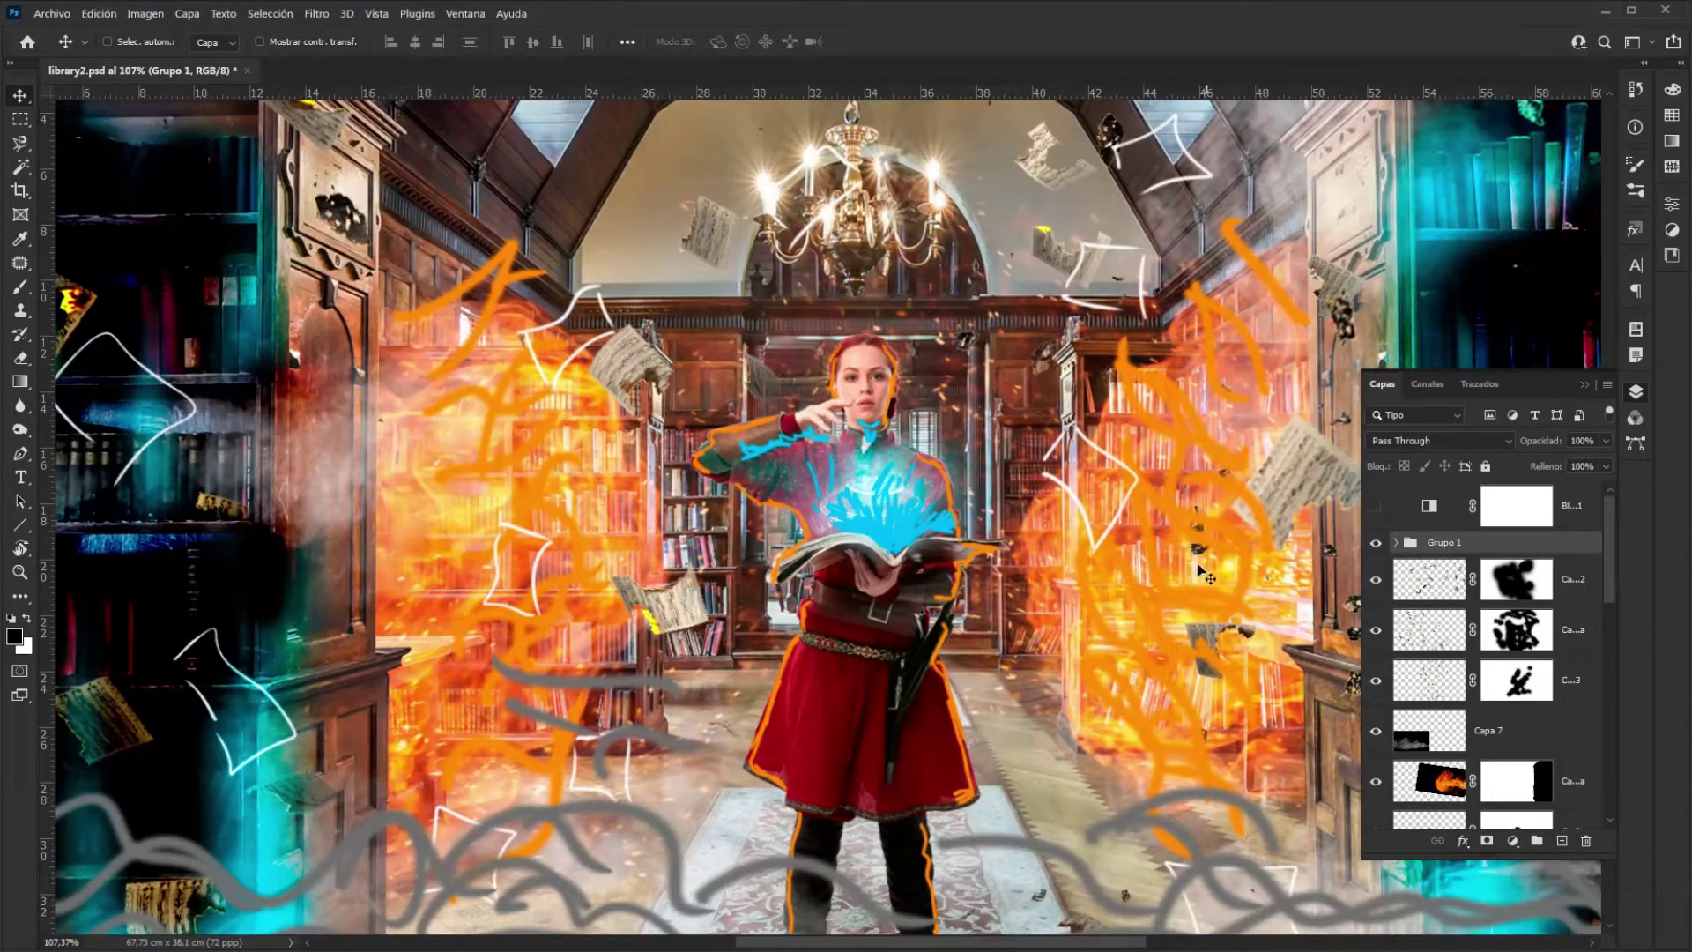
pyautogui.hotkey('ctrl', '0')
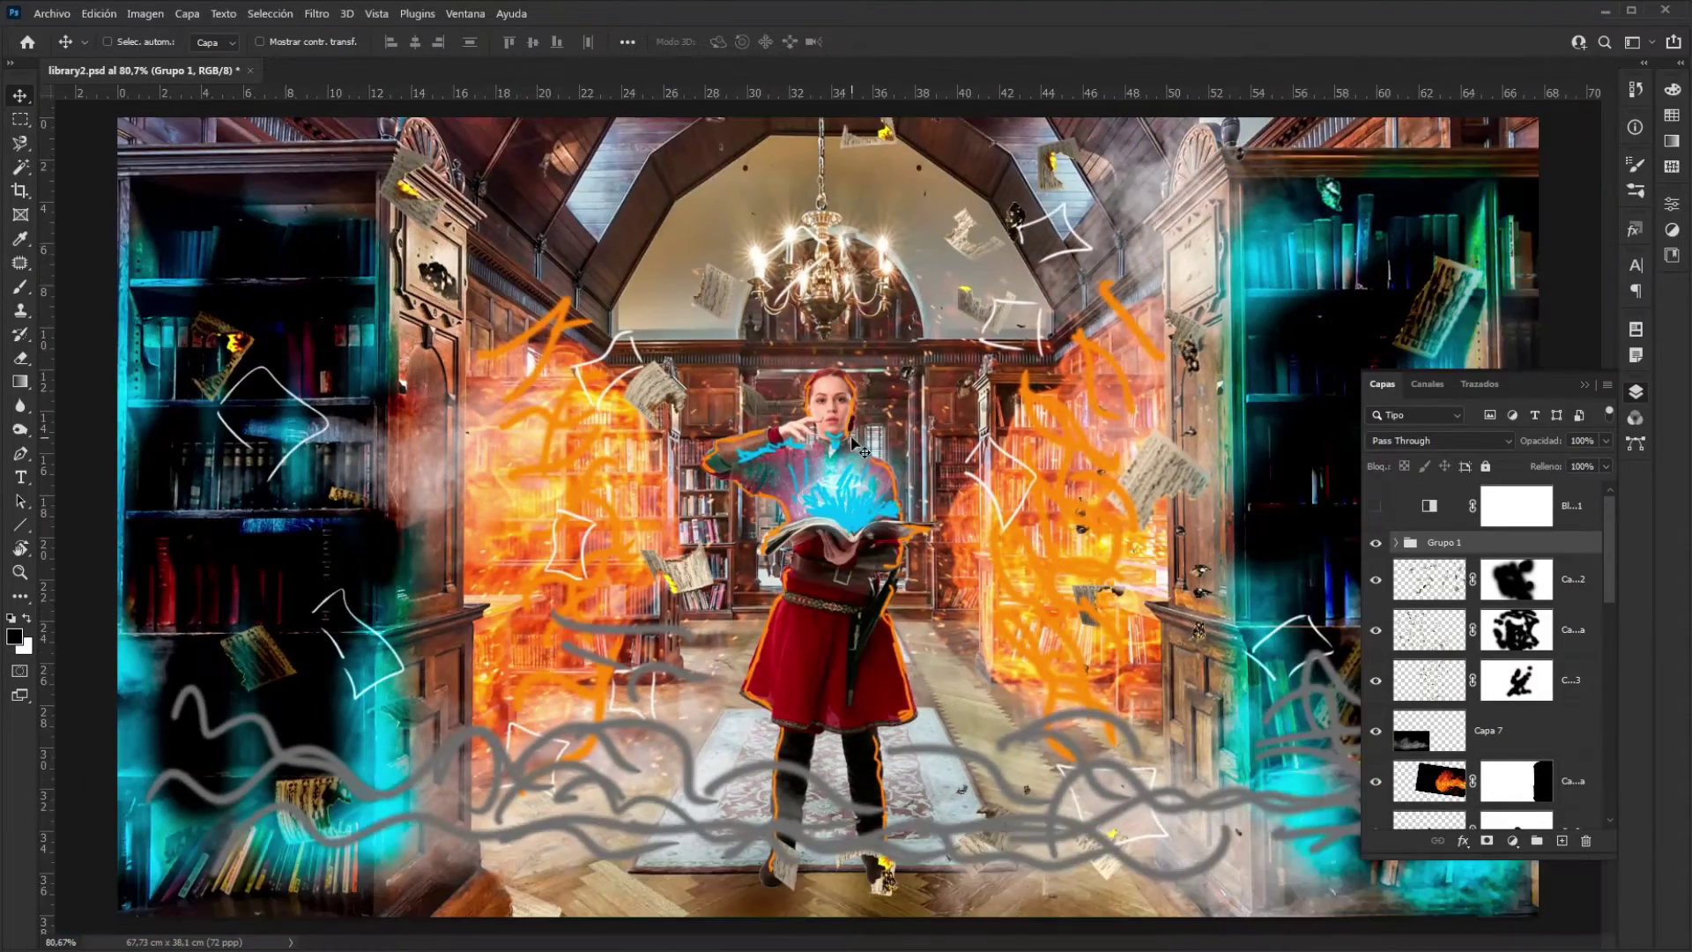
pyautogui.scroll(5, 824, 469)
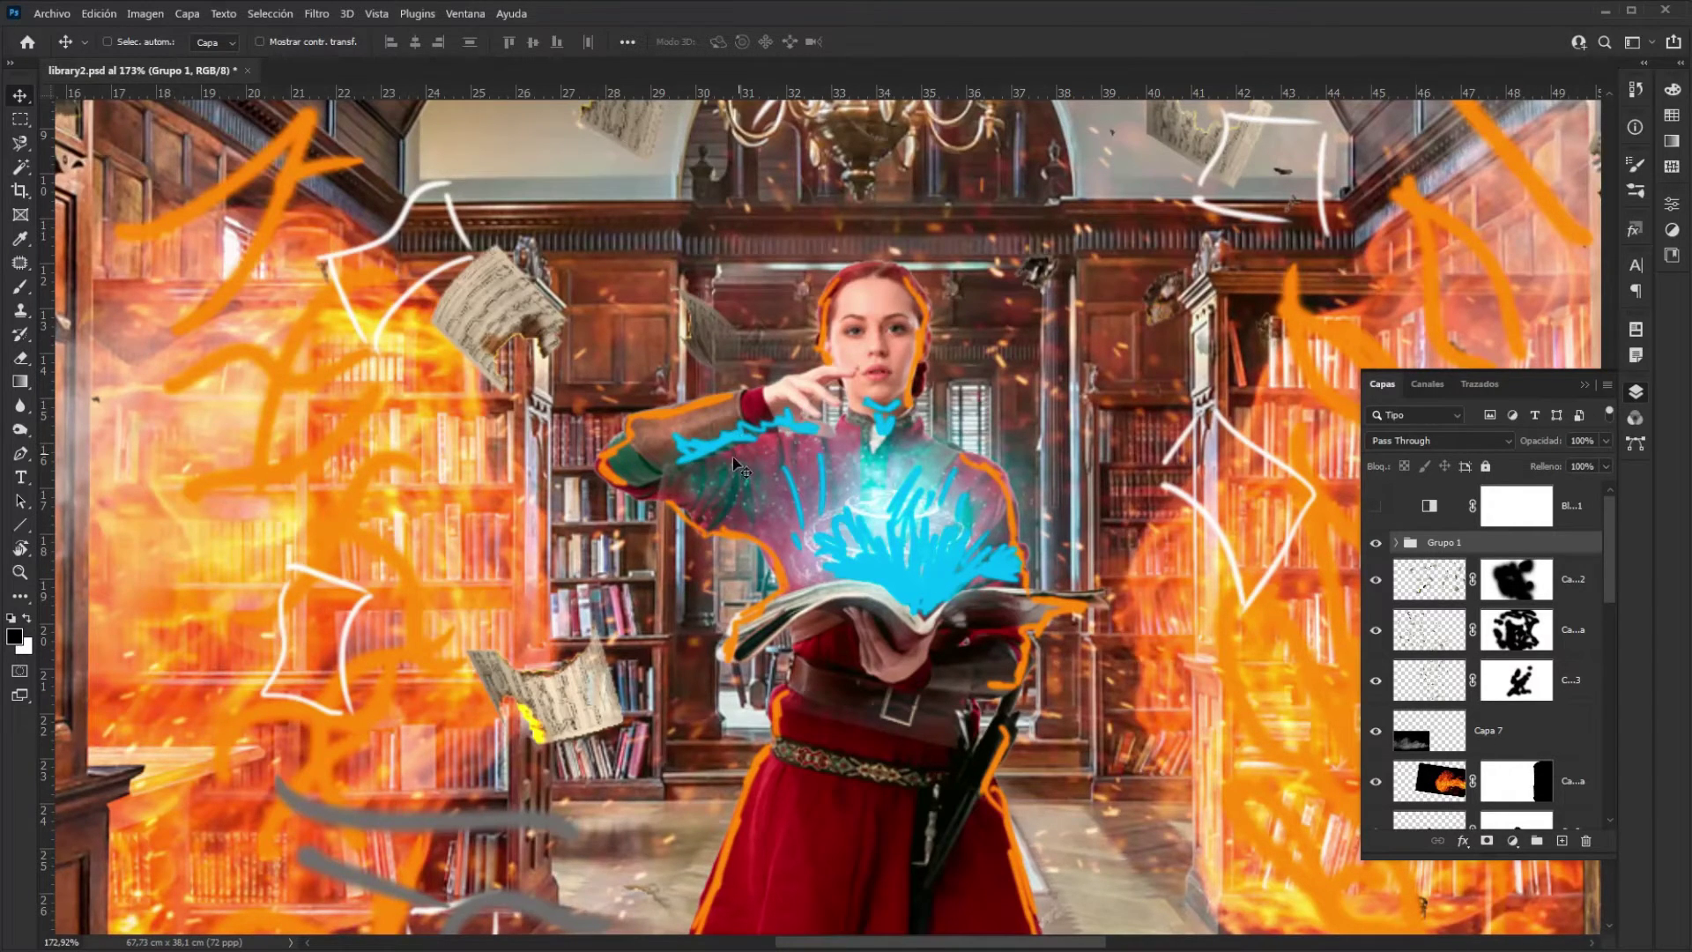
pyautogui.scroll(-4, 725, 499)
pyautogui.scroll(2, 453, 557)
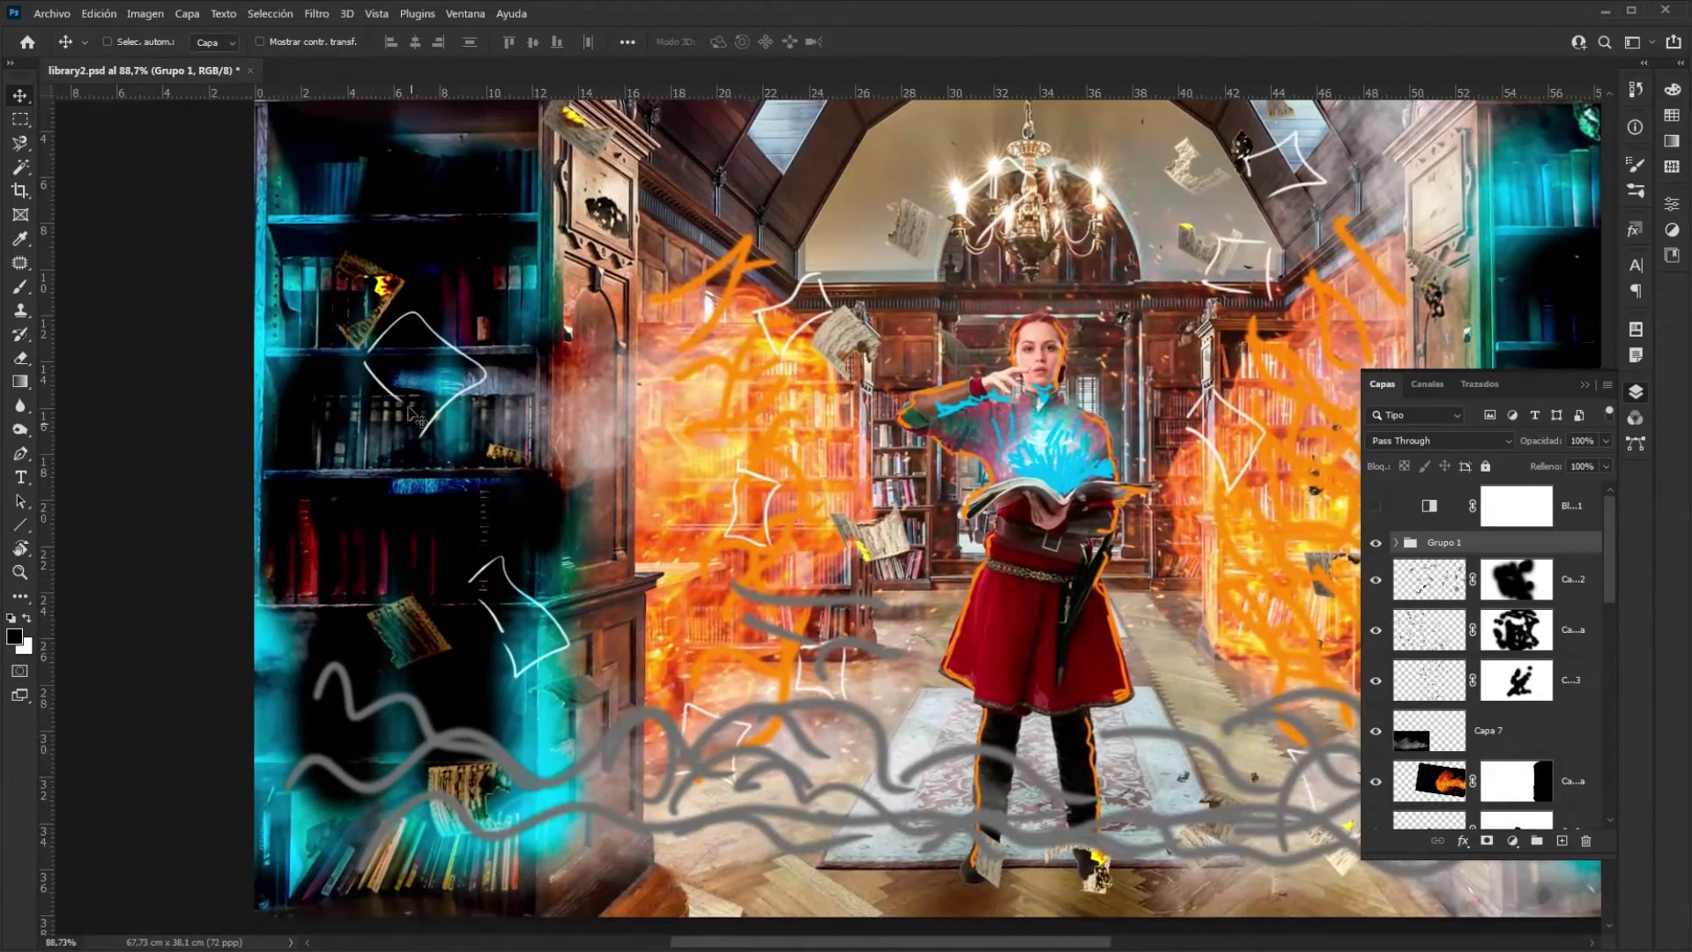
pyautogui.scroll(1, 453, 557)
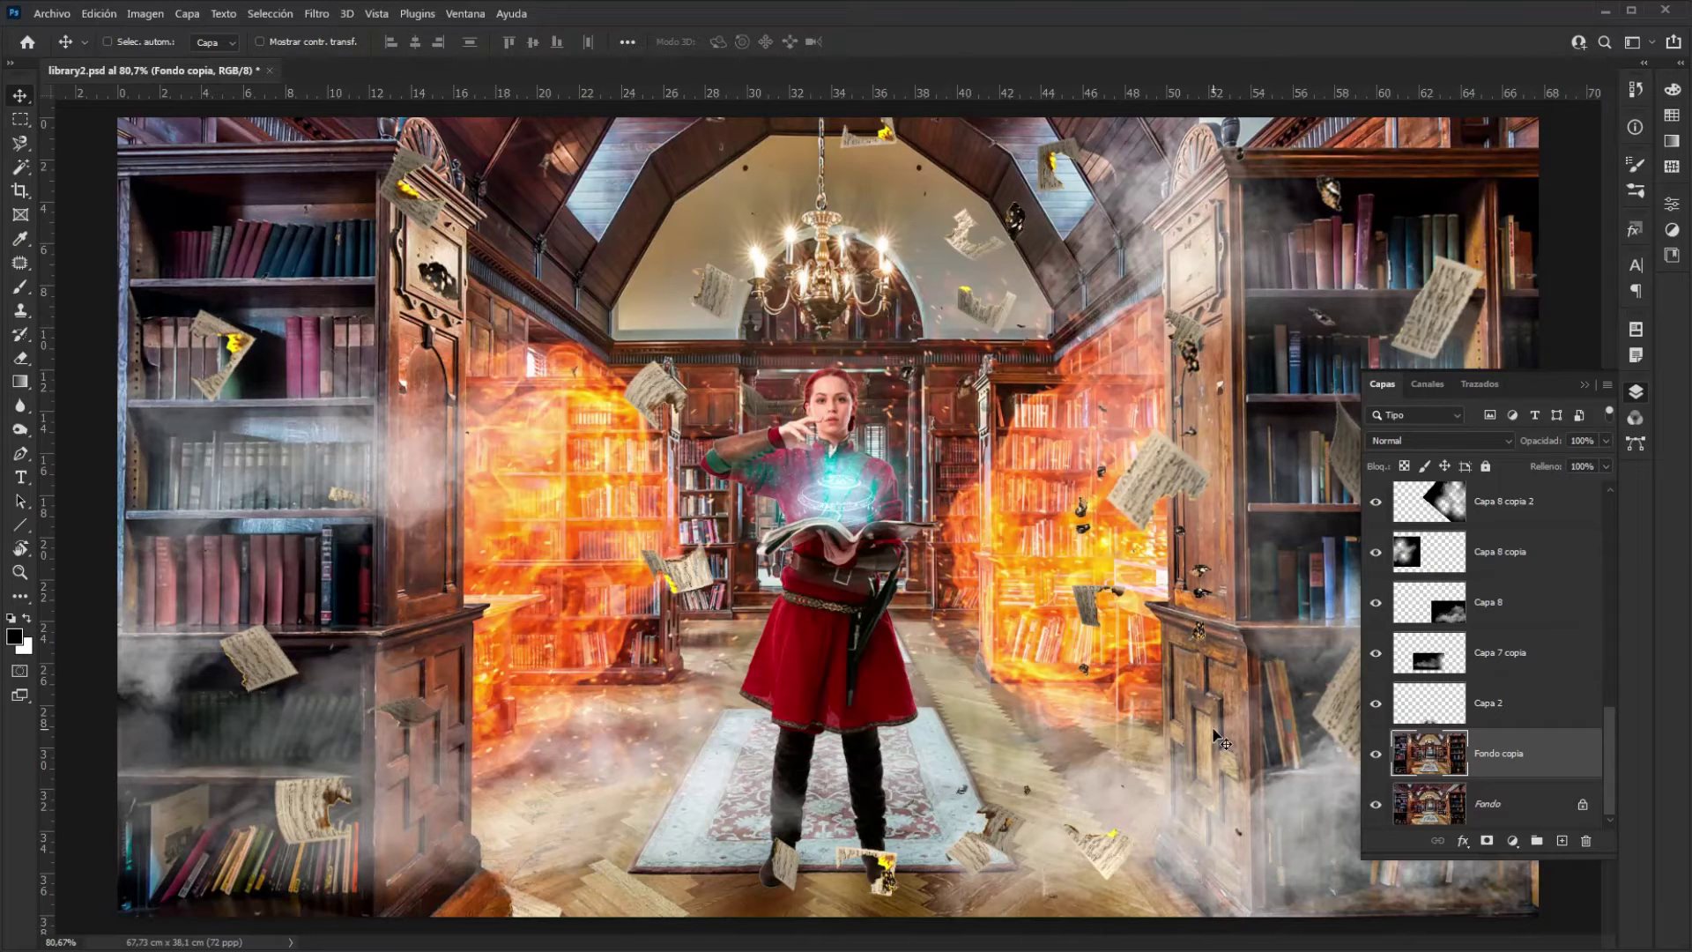
# Toggle the visibility of the Fondo copia layer to compare the library background with and without it
pyautogui.click(1375, 754)
pyautogui.click(1376, 754)
pyautogui.click(1376, 754)
pyautogui.click(1375, 754)
pyautogui.moveTo(1376, 551)
pyautogui.mouseDown()
pyautogui.moveTo(1380, 708)
pyautogui.moveTo(1376, 548)
pyautogui.mouseUp()
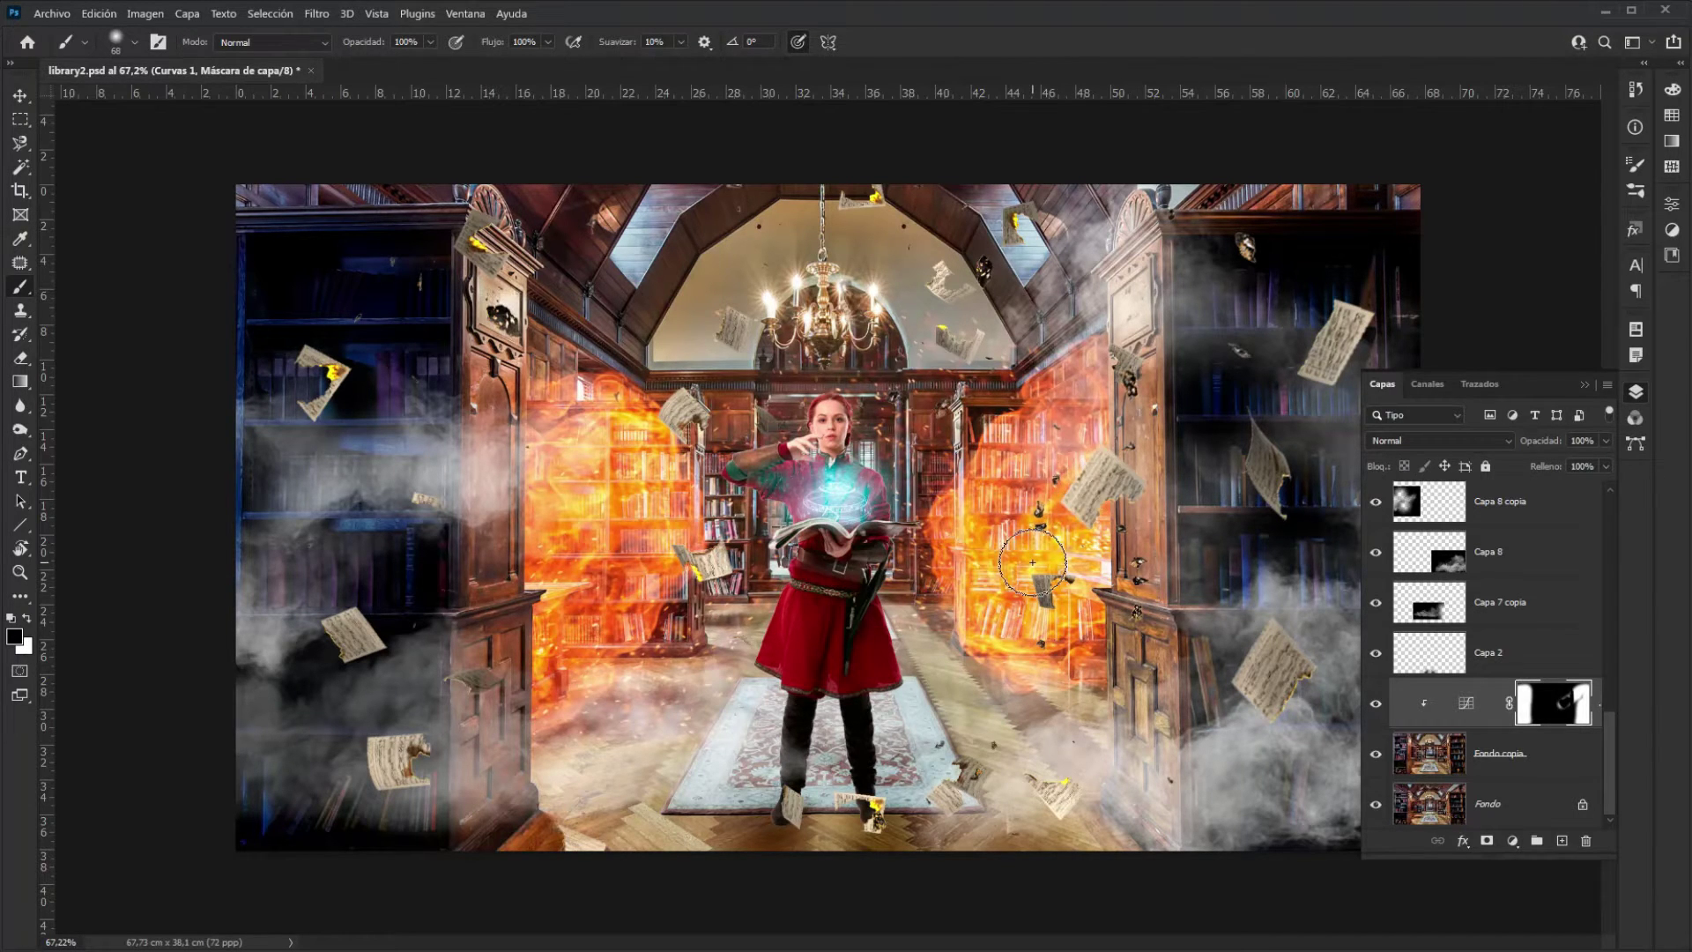
# Add a Curves adjustment layer above the darkening Curves layer and raise the midtones of its red channel
pyautogui.click(1512, 842)
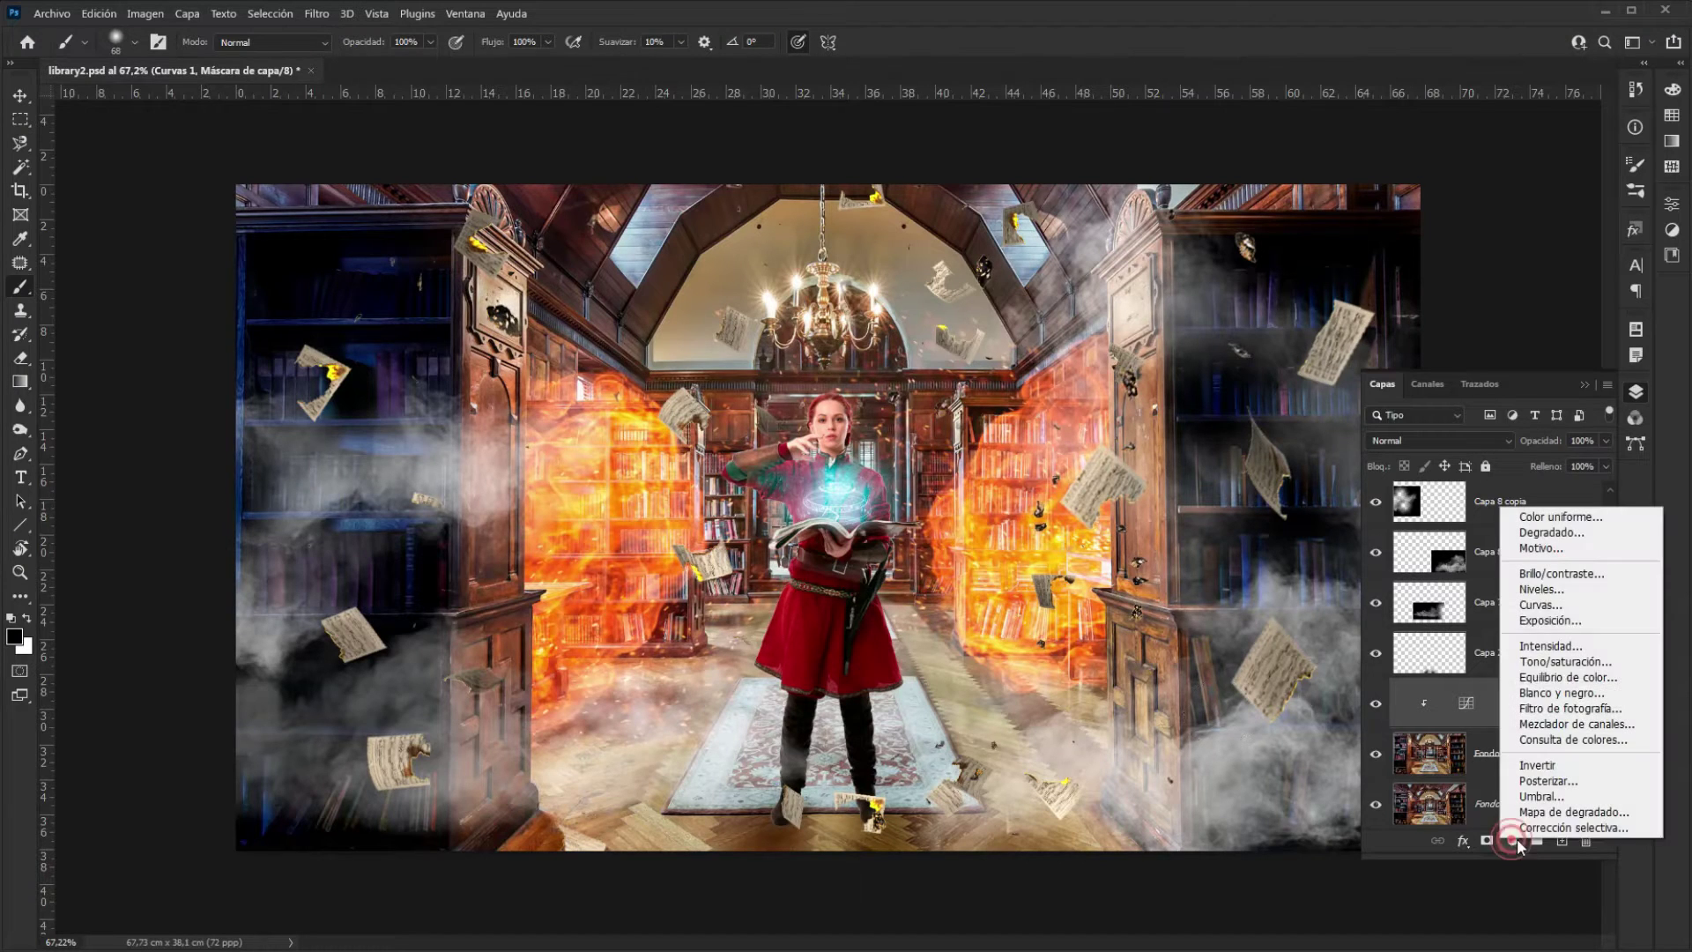
pyautogui.click(1549, 605)
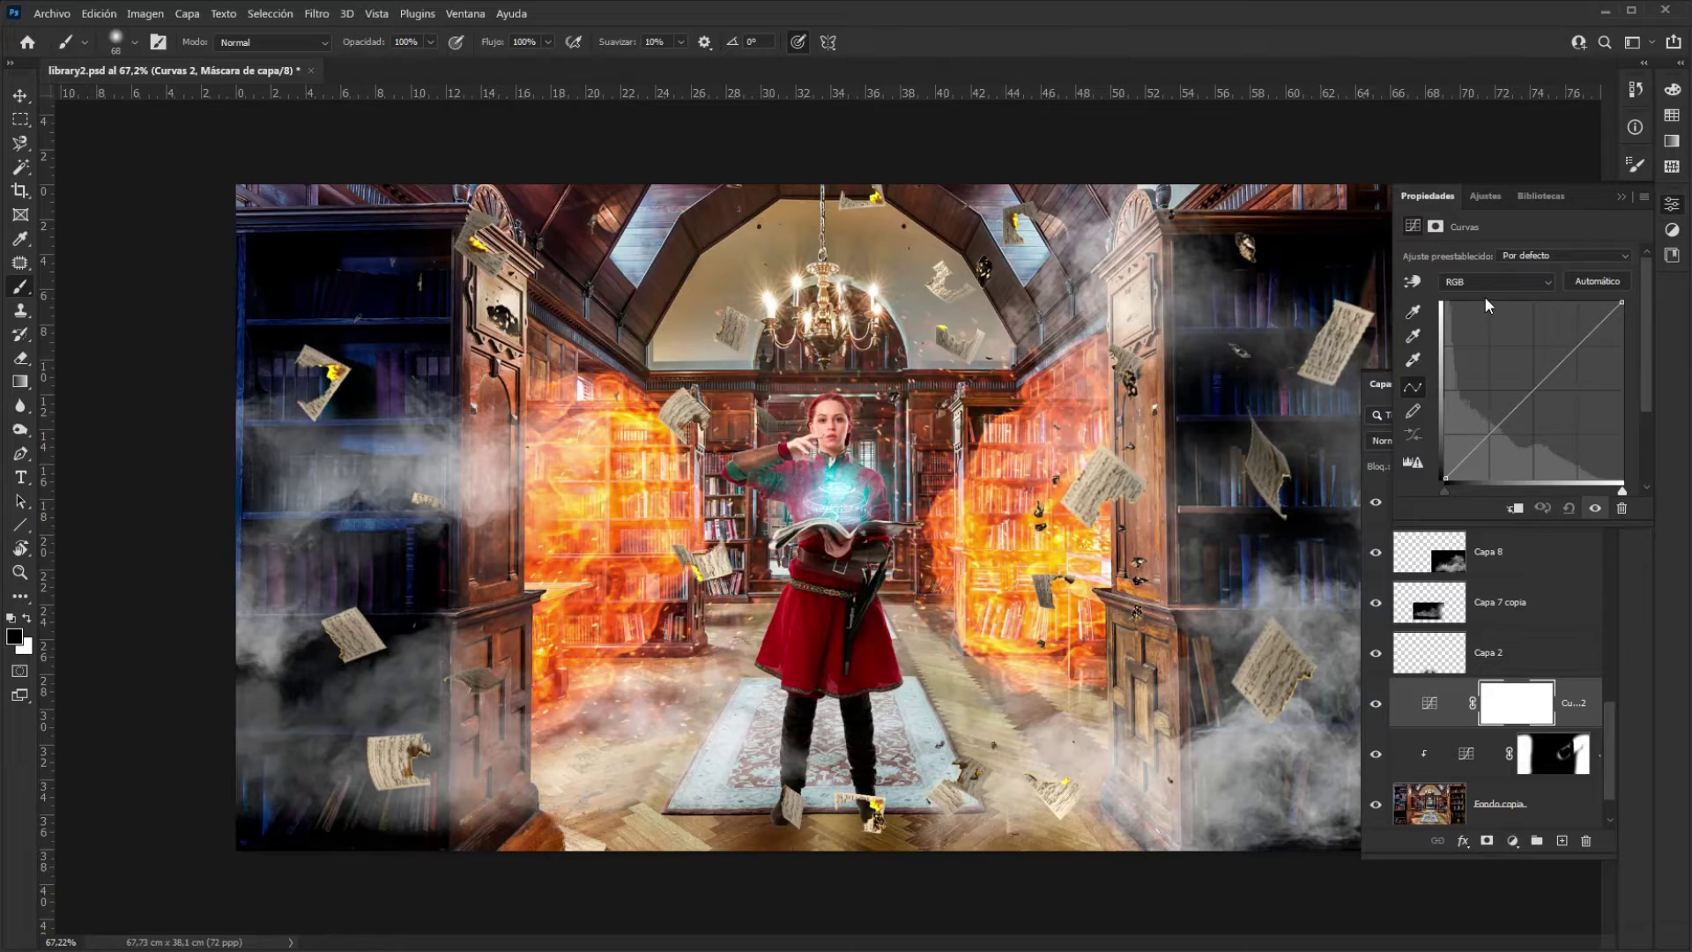
pyautogui.click(1501, 282)
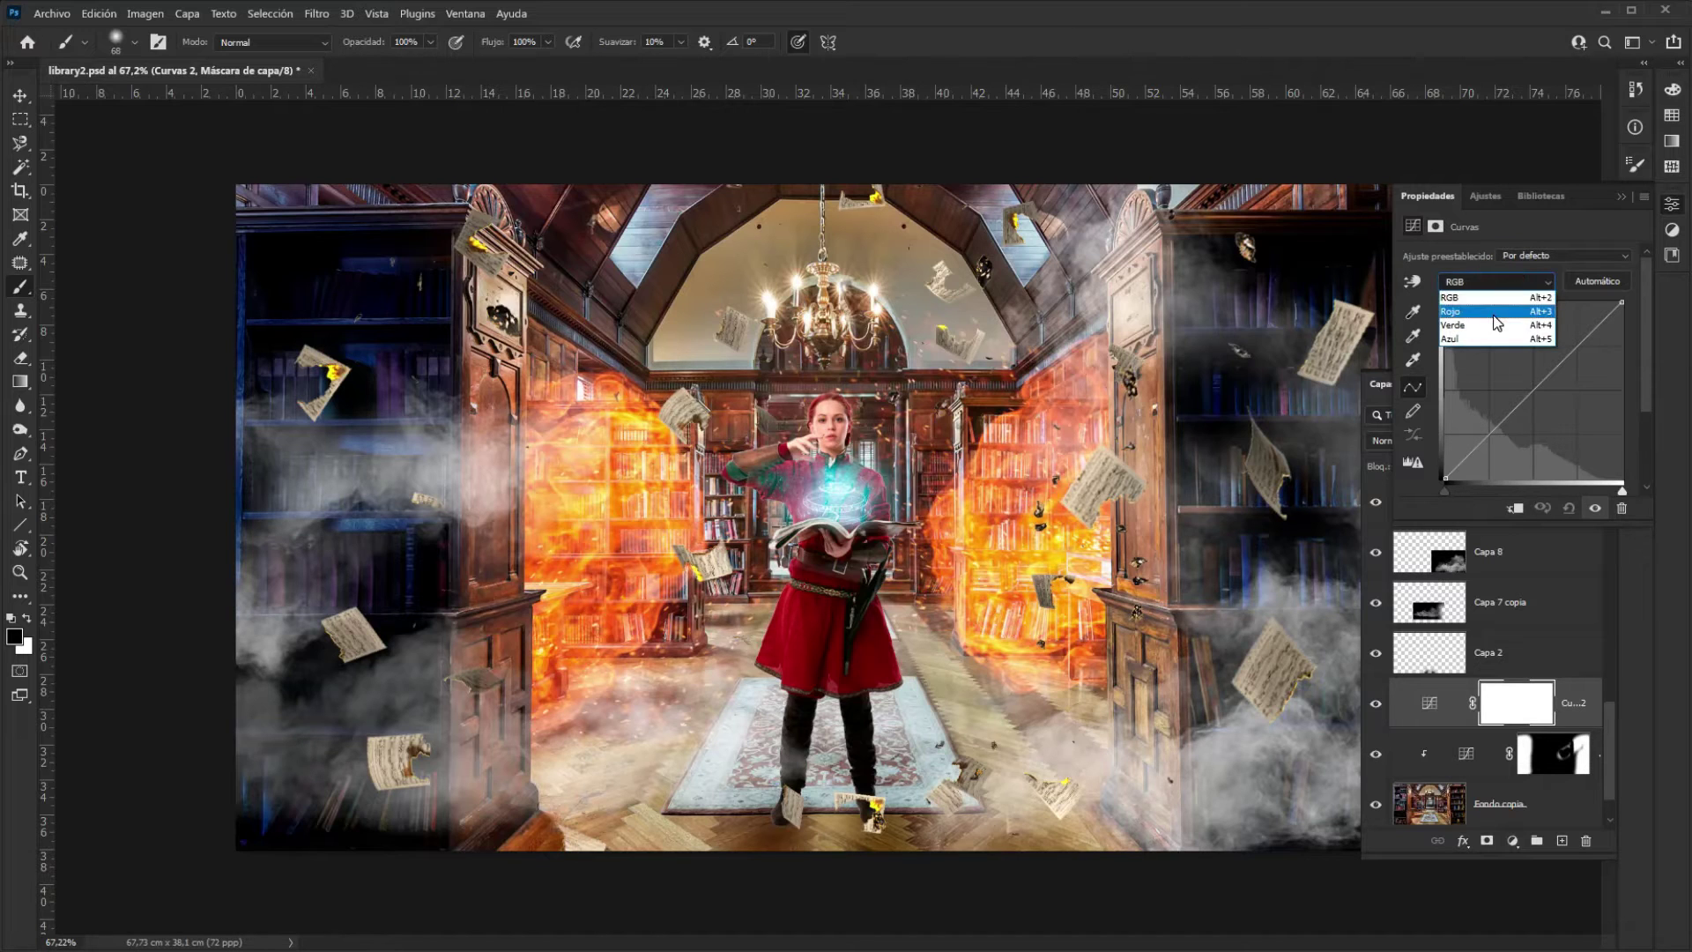
pyautogui.click(1497, 312)
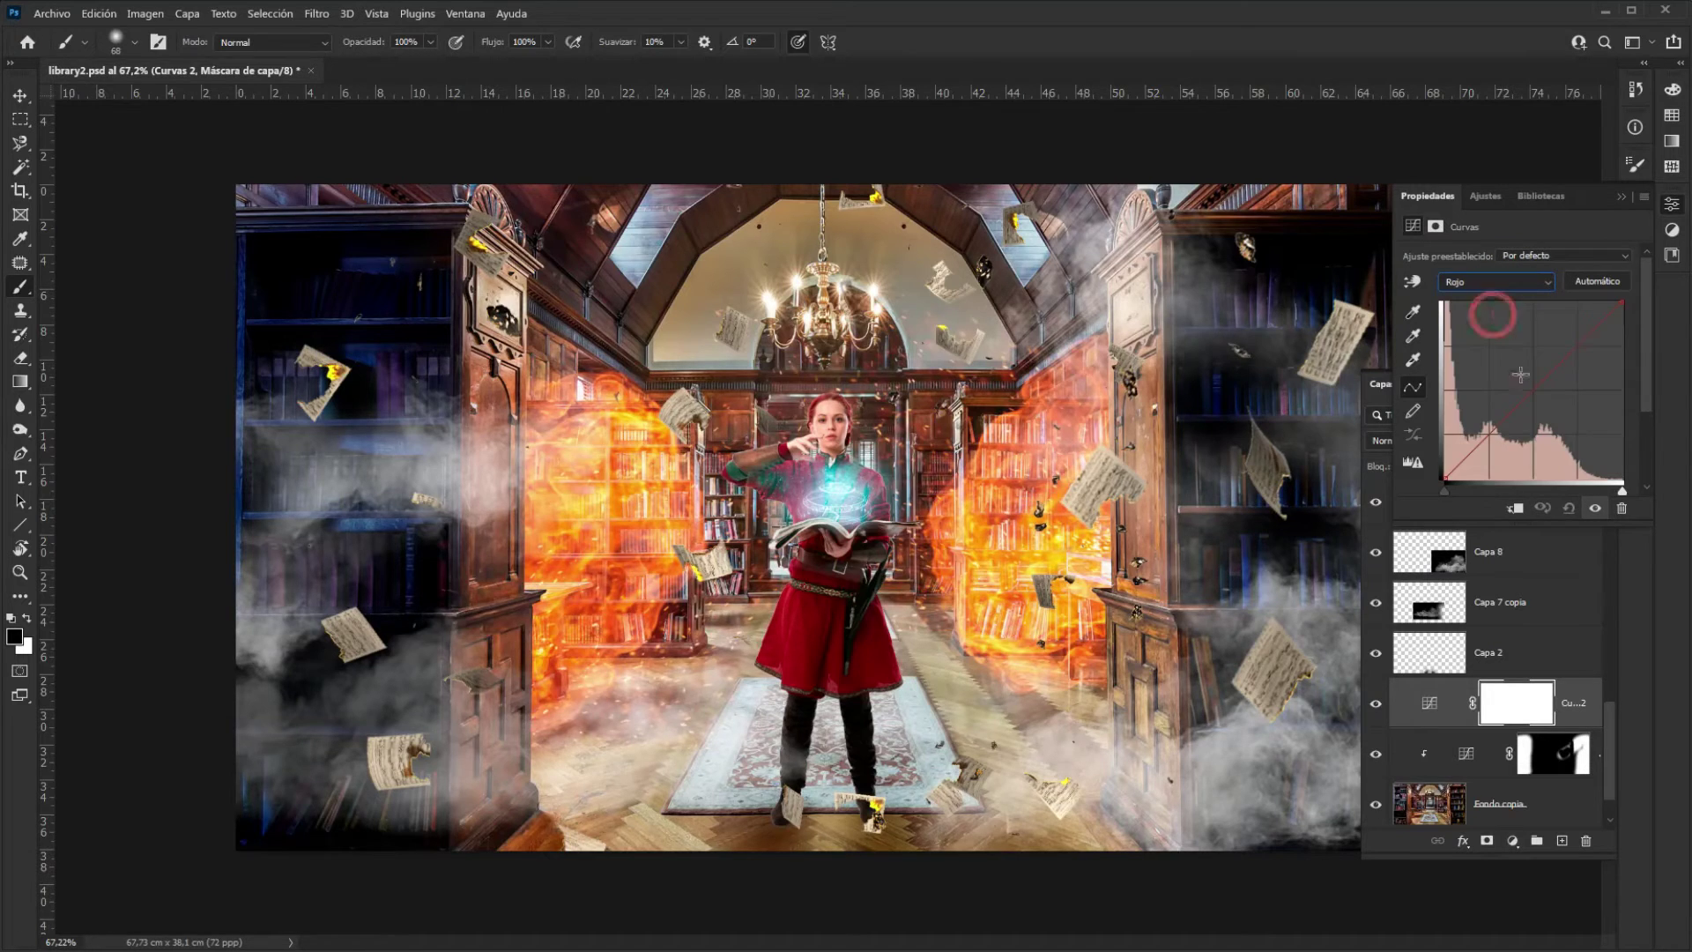
pyautogui.moveTo(1530, 392); pyautogui.dragTo(1519, 375)
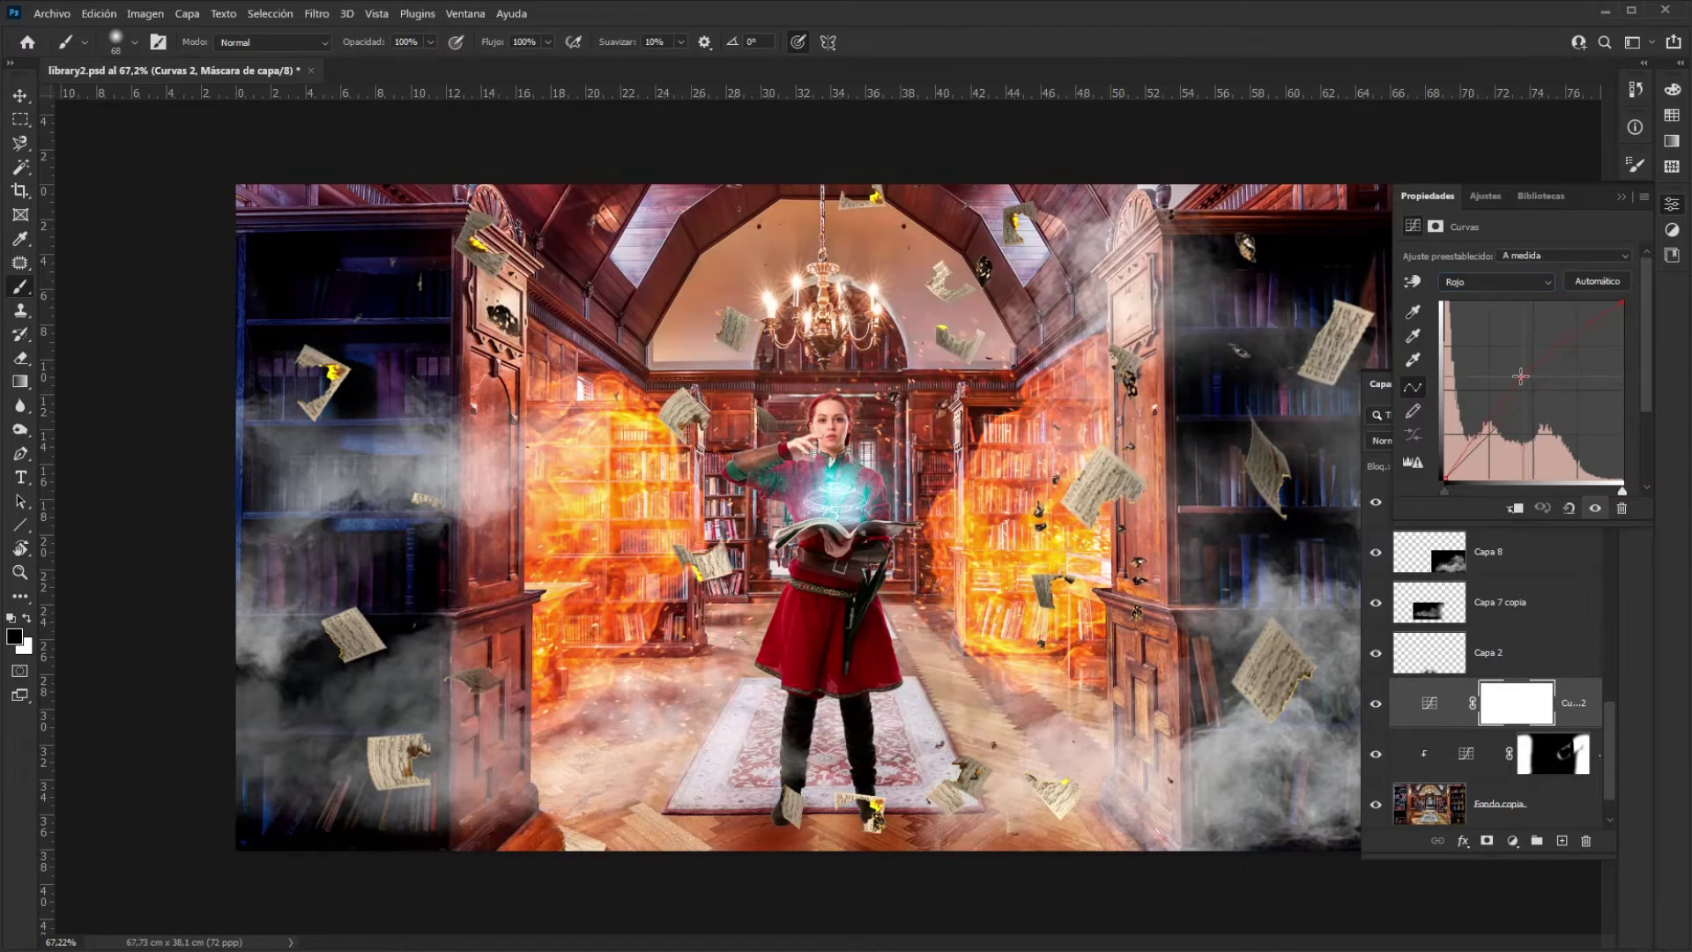
# Lower the blue channel's midtones in the new Curves adjustment and clip it to the Fondo copia layer
pyautogui.click(1505, 282)
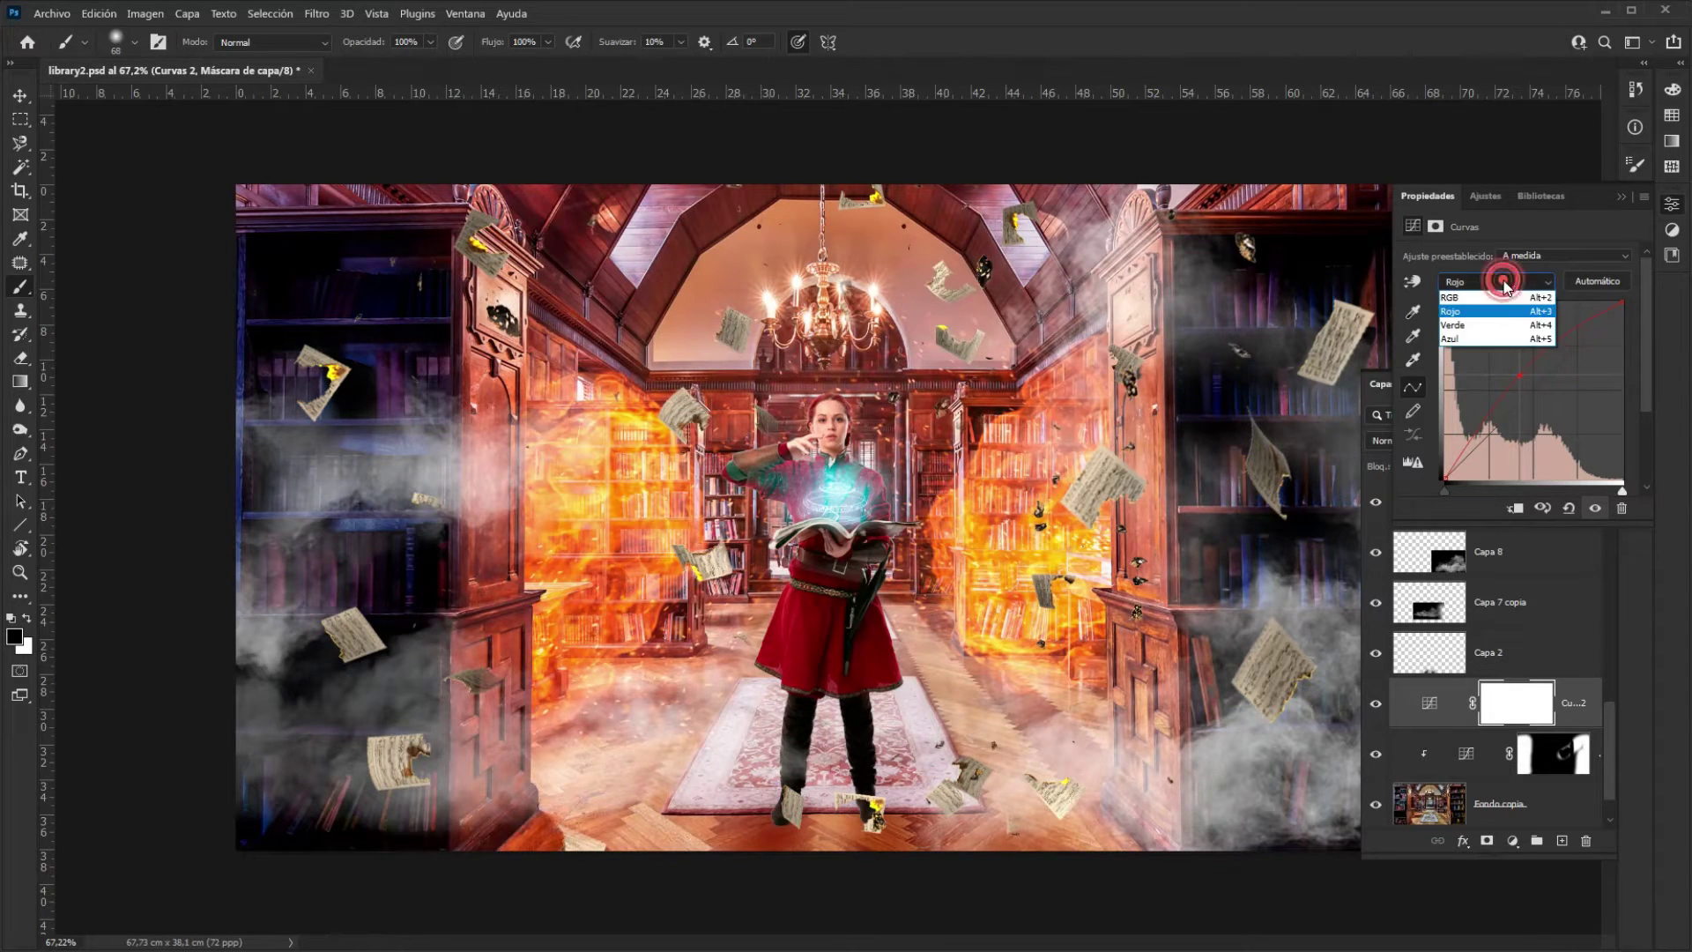
pyautogui.click(1507, 336)
pyautogui.moveTo(1538, 402); pyautogui.dragTo(1549, 403)
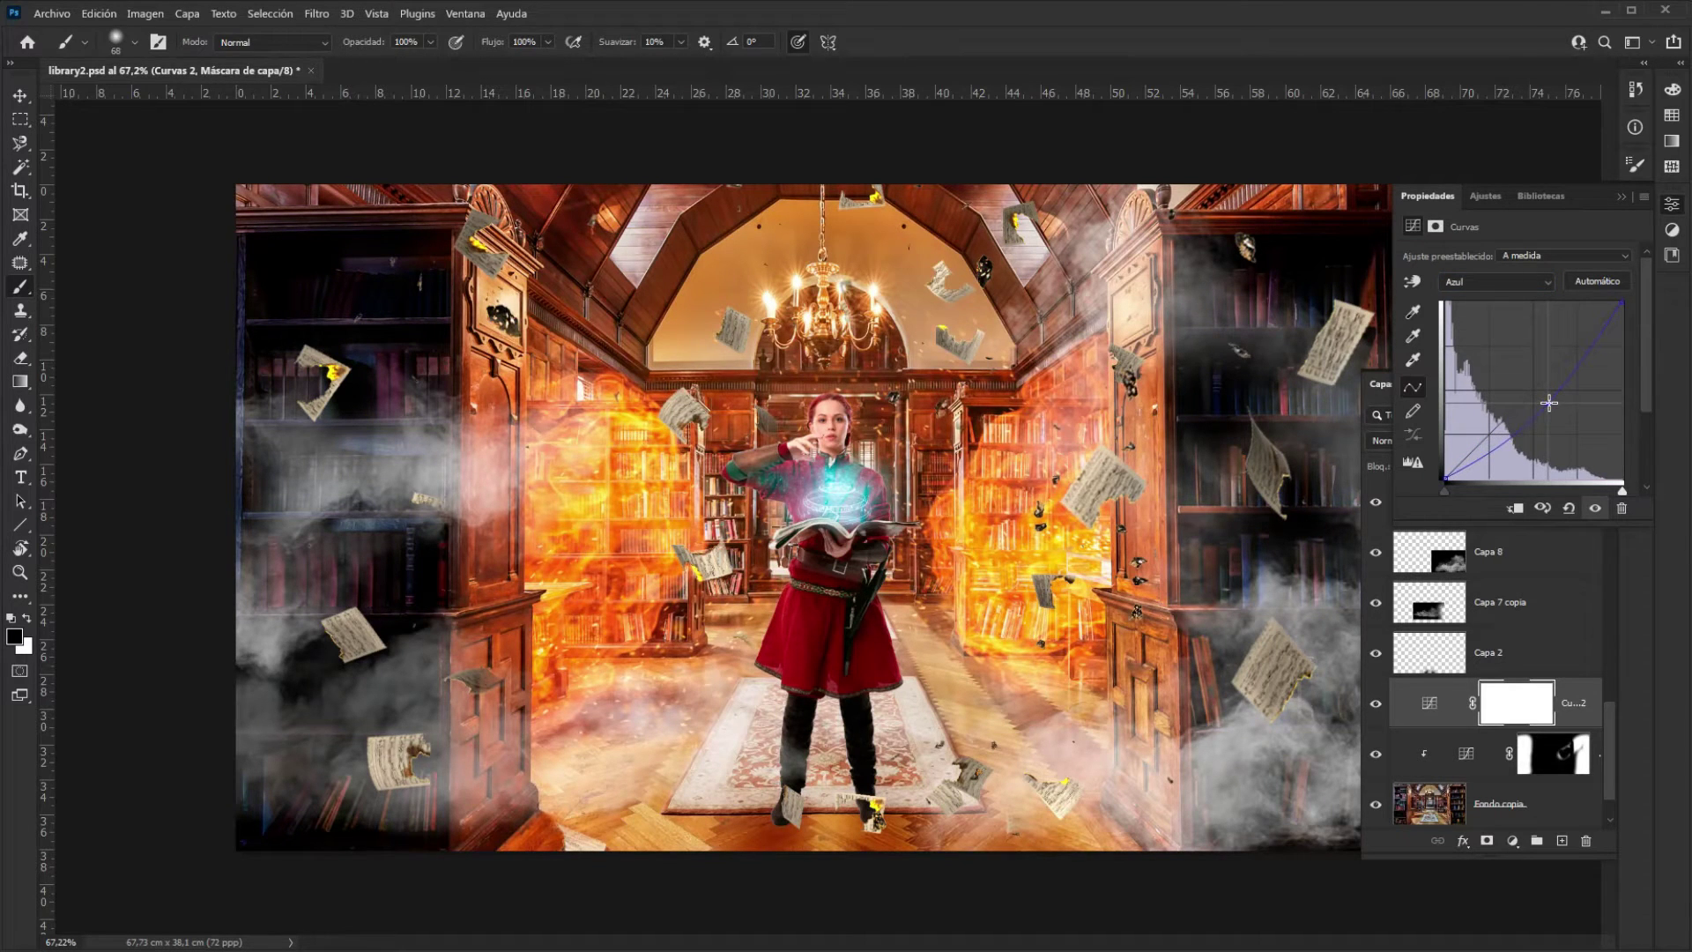
pyautogui.click(1579, 726)
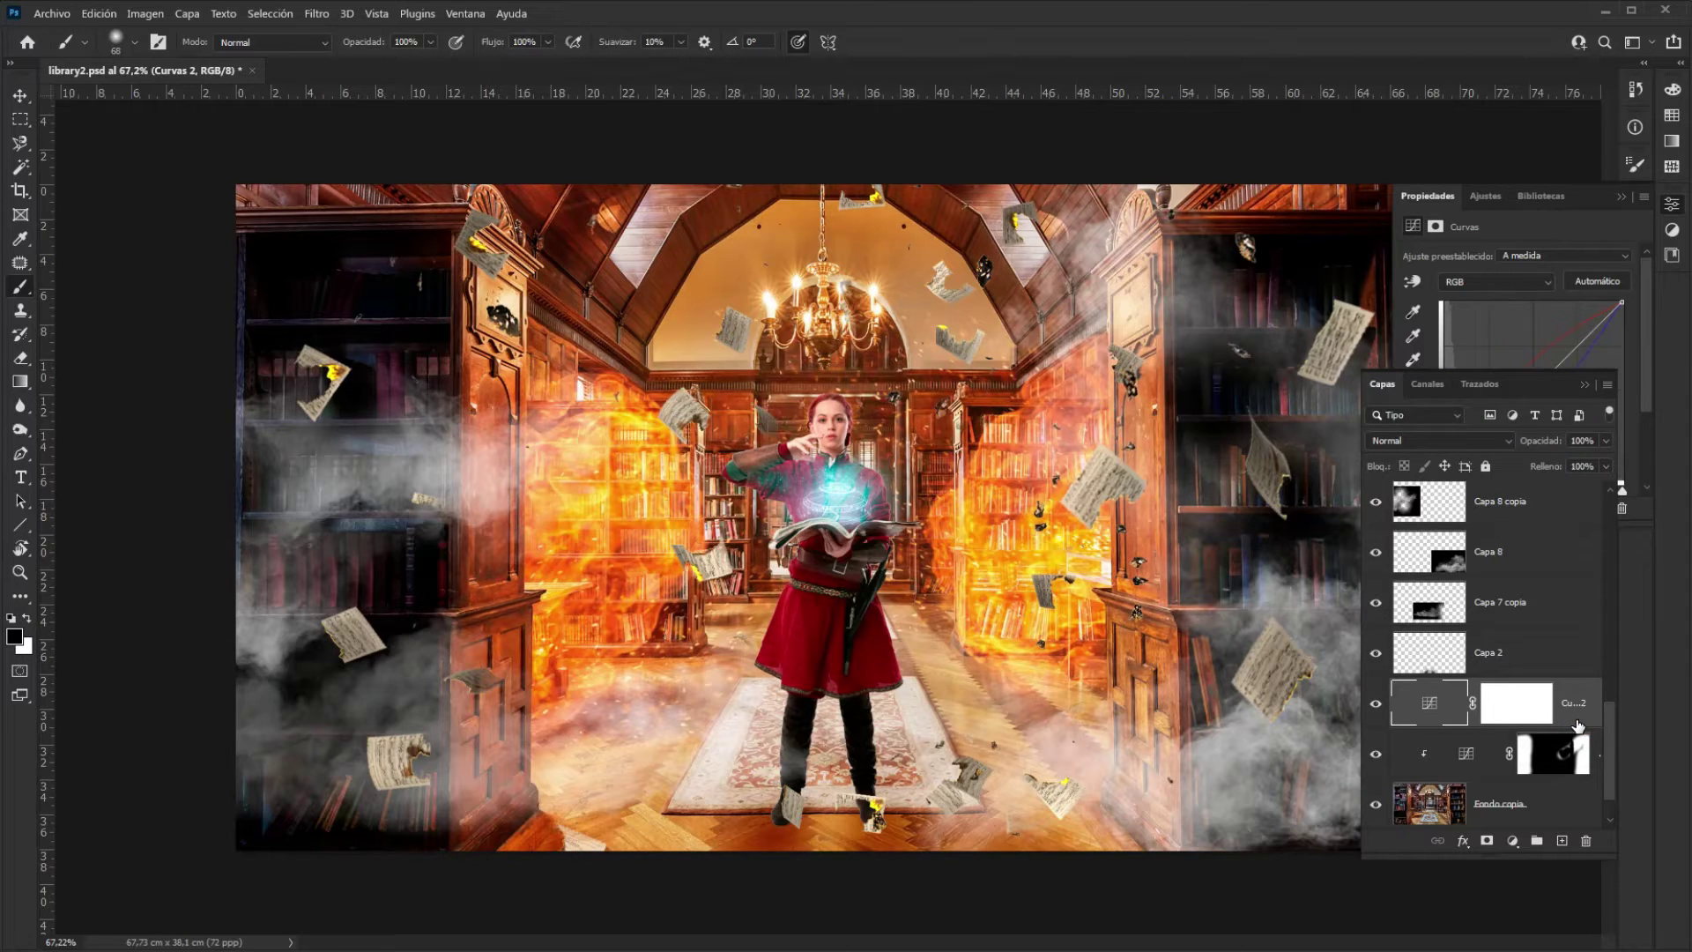
pyautogui.keyDown('alt'); pyautogui.click(1579, 726); pyautogui.keyUp('alt')
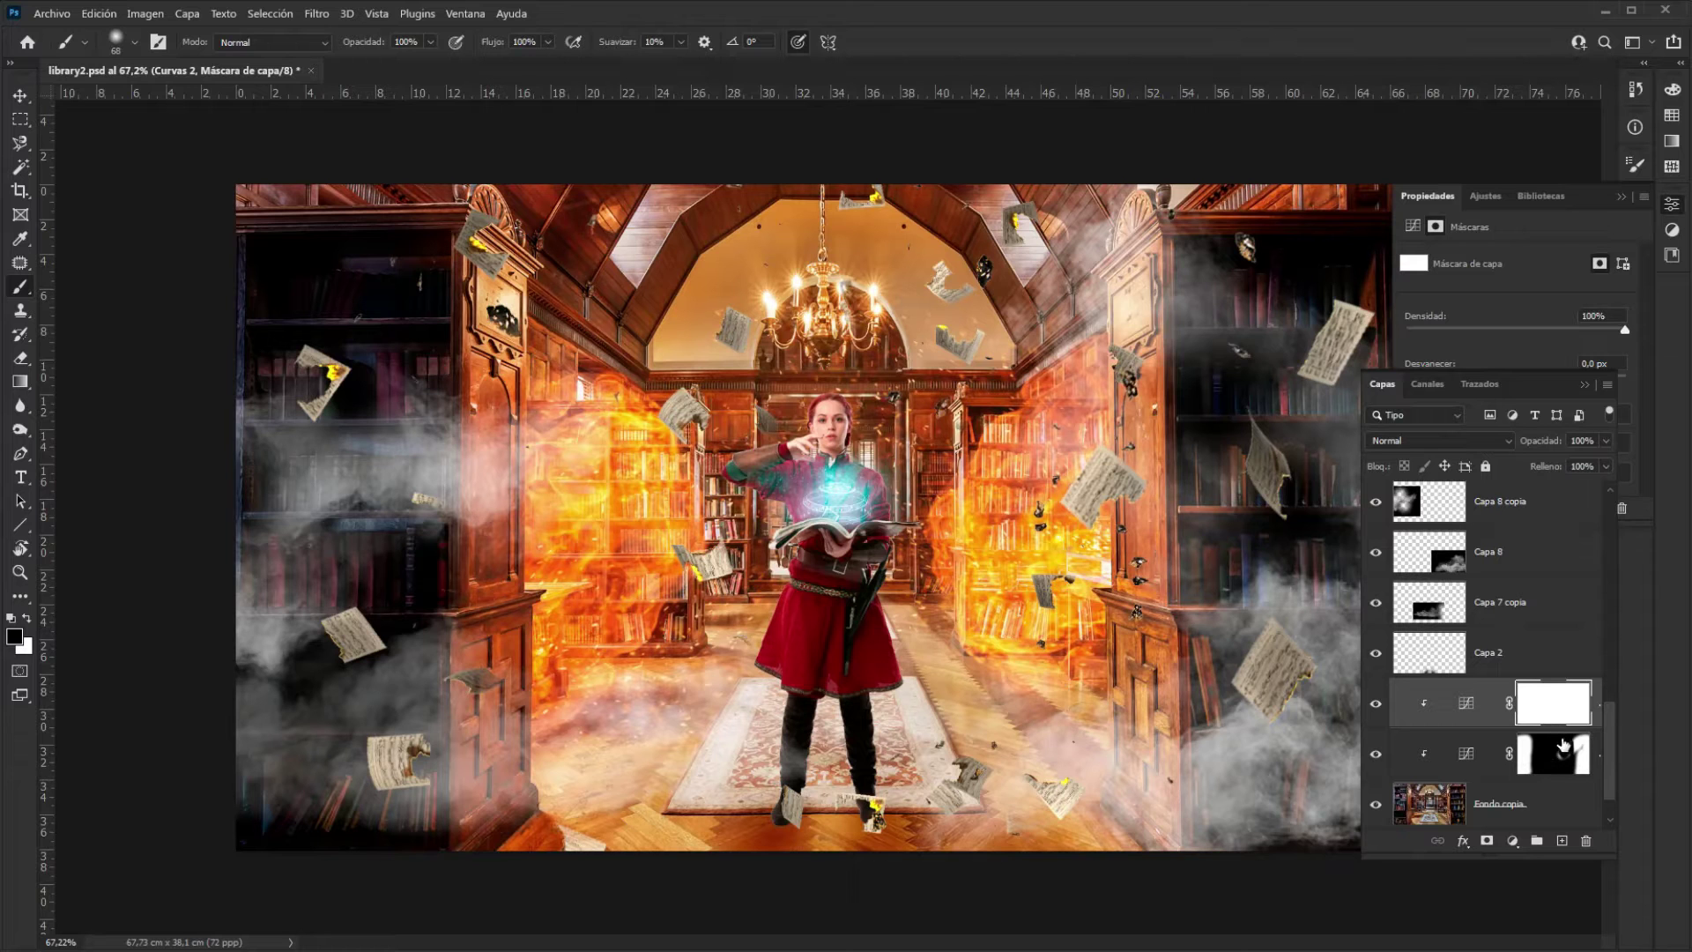
# Load the darkening Curves layer's mask as a selection and paint the bookcases black on the warm Curves layer's mask
pyautogui.hotkey('ctrl', '-')
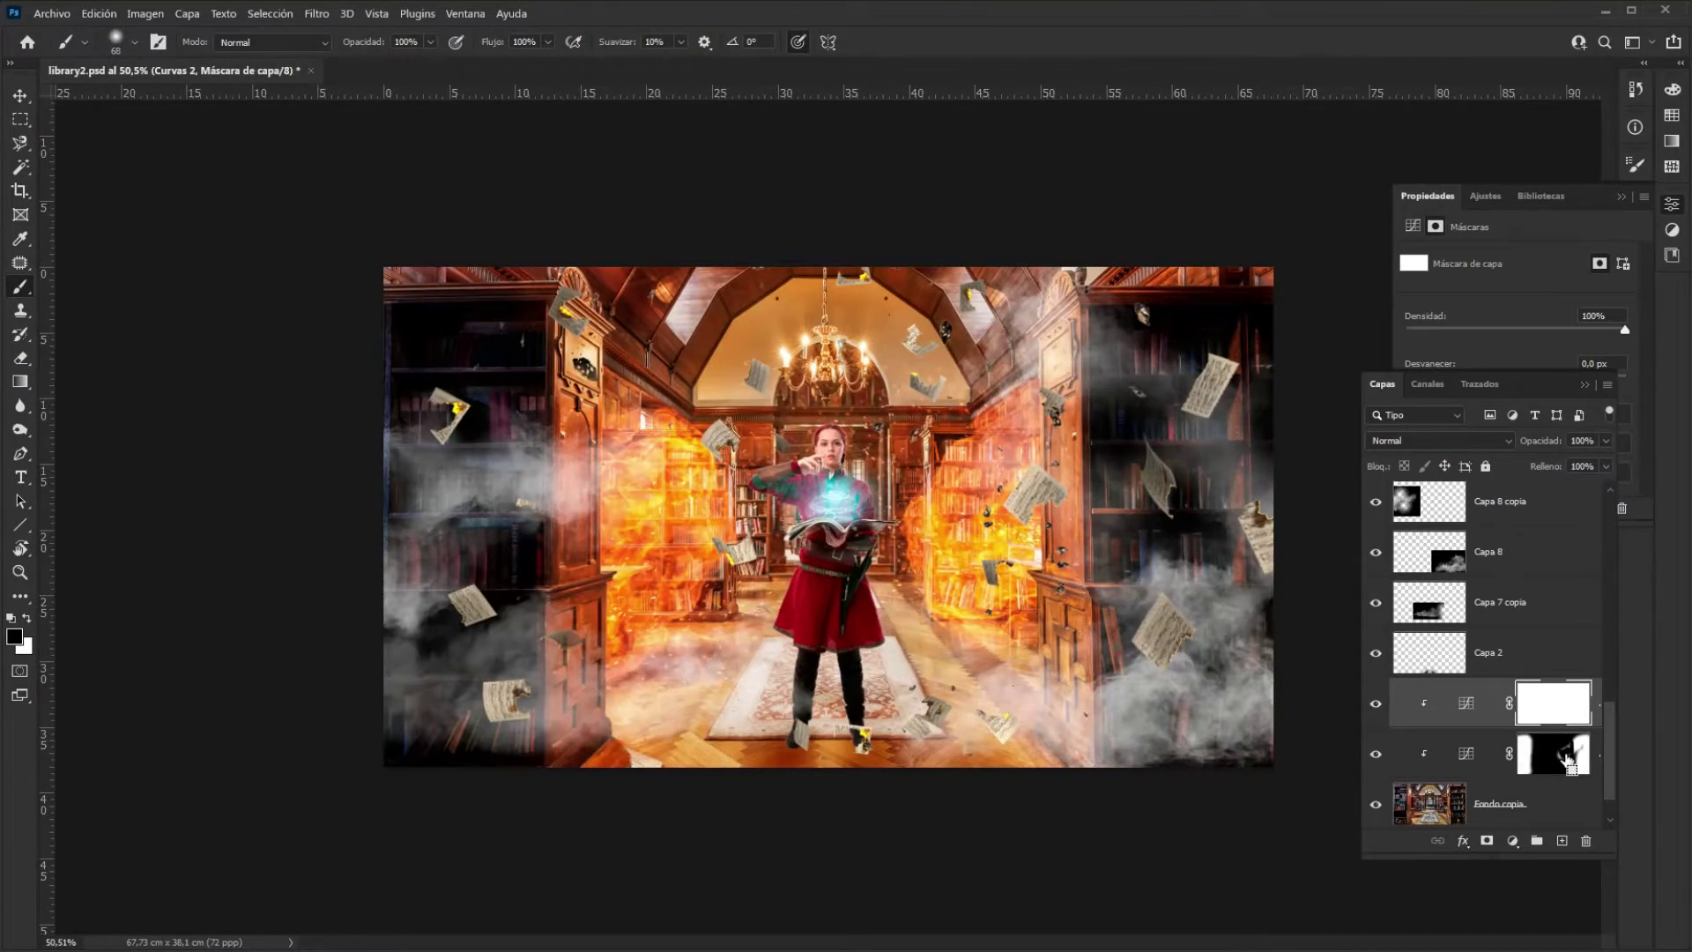
pyautogui.keyDown('ctrl'); pyautogui.click(1568, 755); pyautogui.keyUp('ctrl')
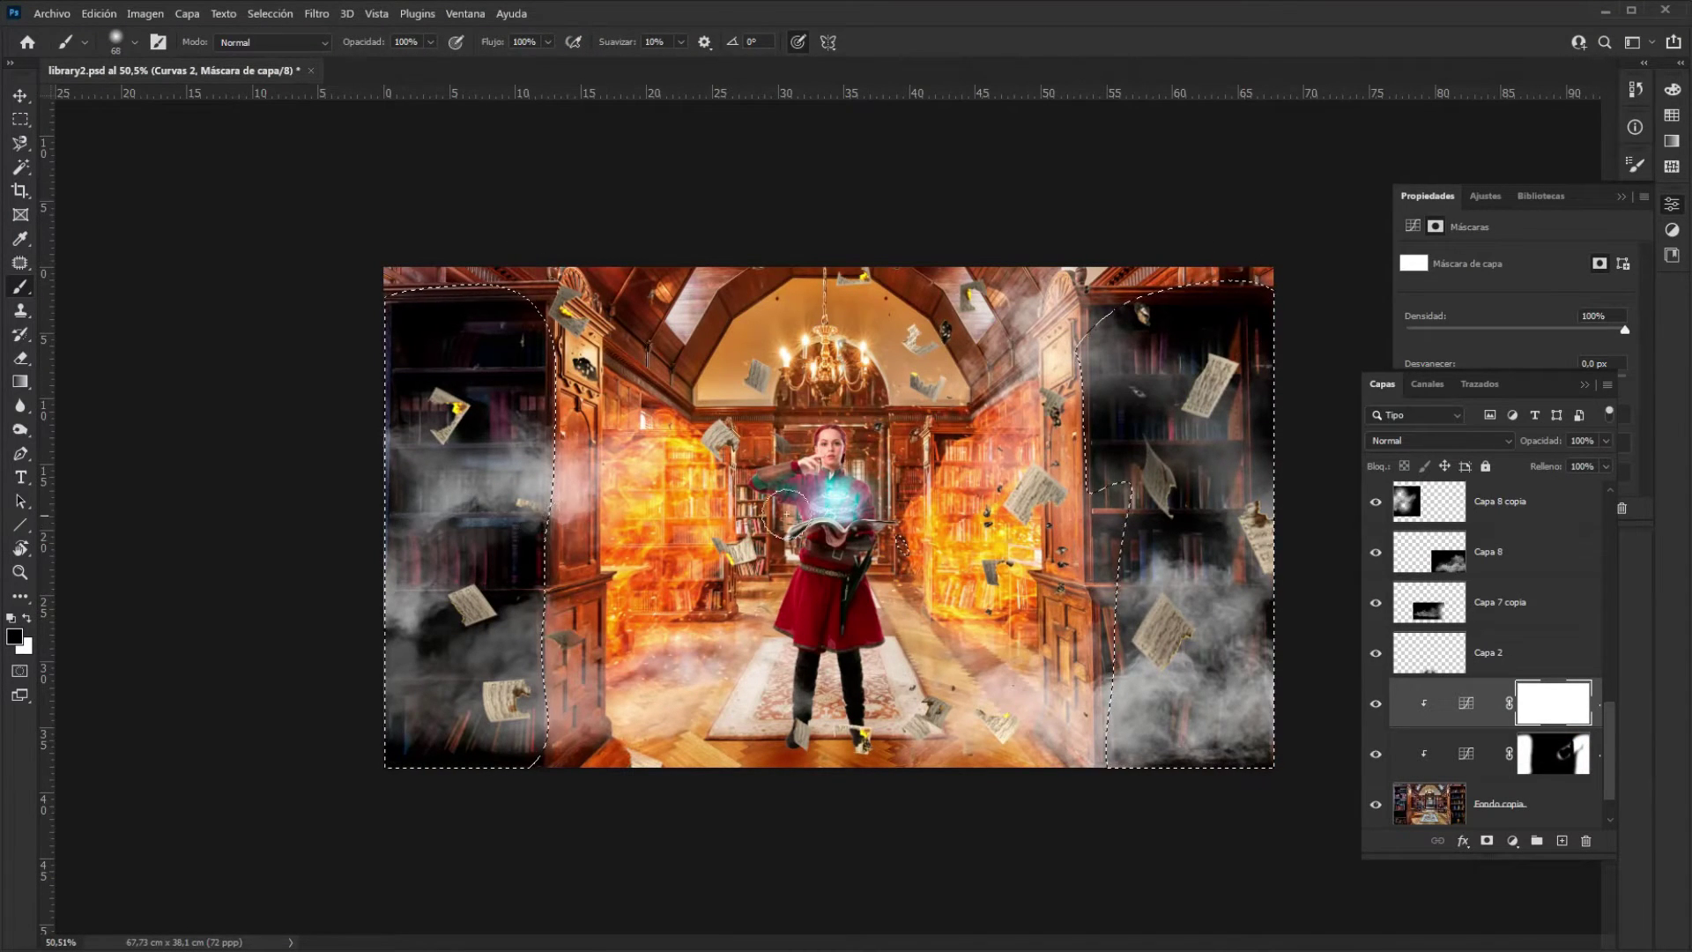
pyautogui.moveTo(936, 550); pyautogui.dragTo(996, 545)
pyautogui.moveTo(1213, 457)
pyautogui.mouseDown()
pyautogui.moveTo(1132, 454)
pyautogui.moveTo(1225, 289)
pyautogui.moveTo(1208, 557)
pyautogui.moveTo(1144, 395)
pyautogui.moveTo(1168, 534)
pyautogui.moveTo(1164, 675)
pyautogui.moveTo(1191, 732)
pyautogui.moveTo(1232, 308)
pyautogui.moveTo(1246, 679)
pyautogui.mouseUp()
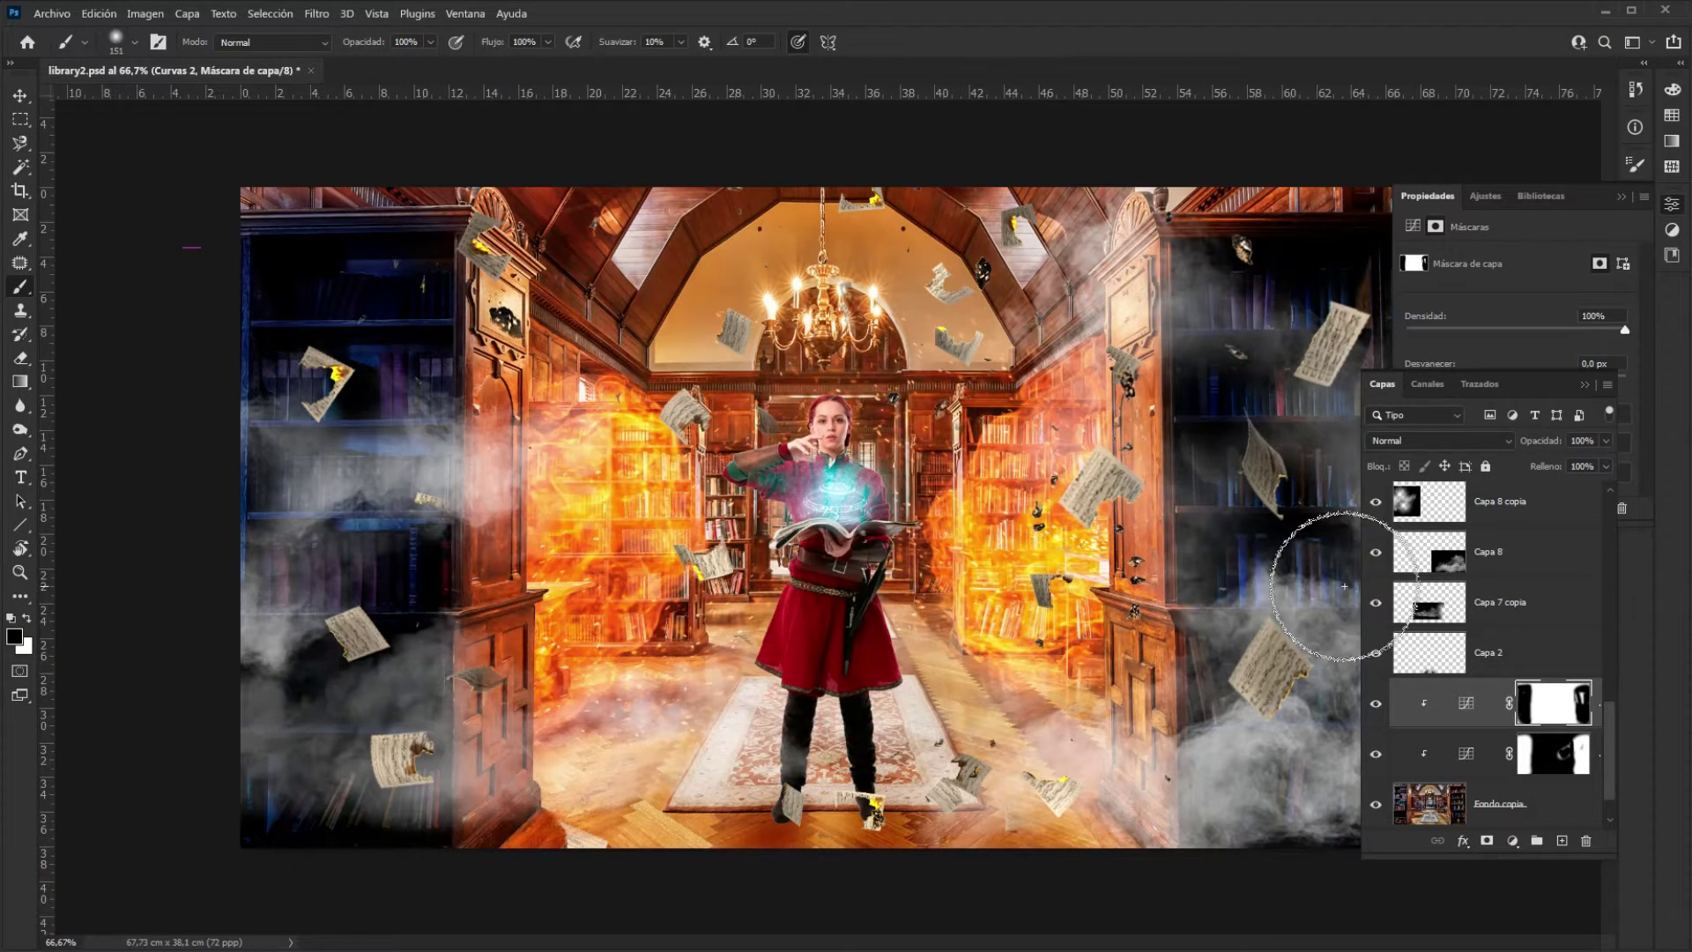
# Add a Curves adjustment clipped to the woman's layer, Capa 1, and raise the RGB midtones to brighten her
pyautogui.scroll(2, 1509, 606)
pyautogui.scroll(3, 1508, 606)
pyautogui.click(1530, 556)
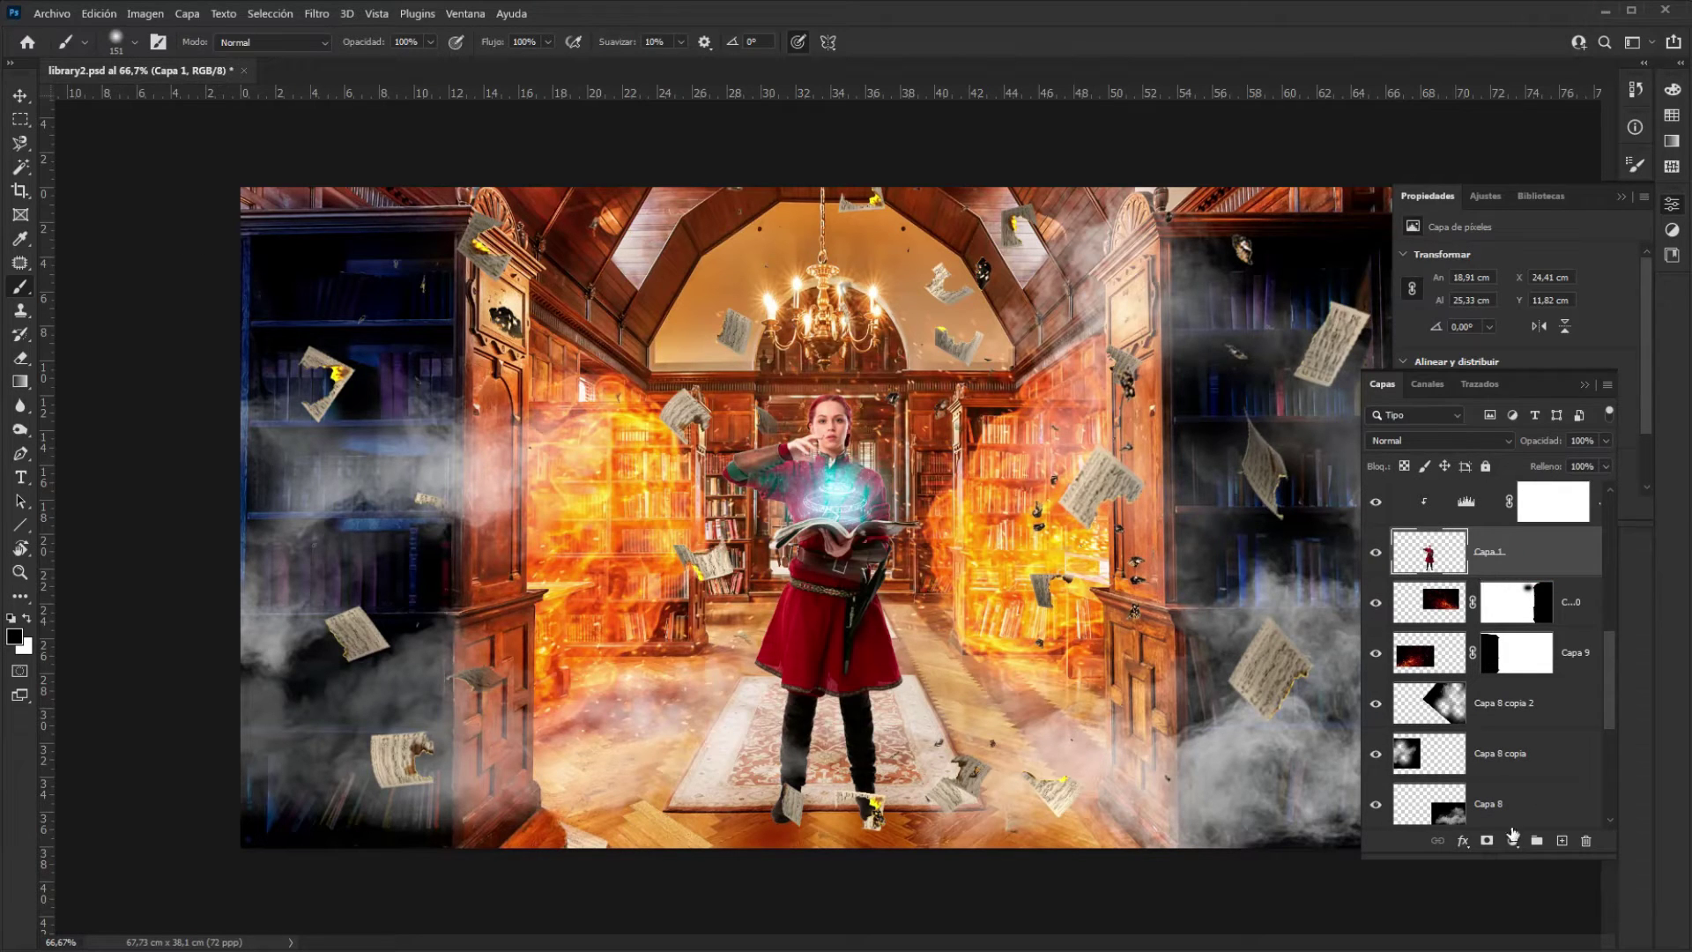
pyautogui.click(1514, 842)
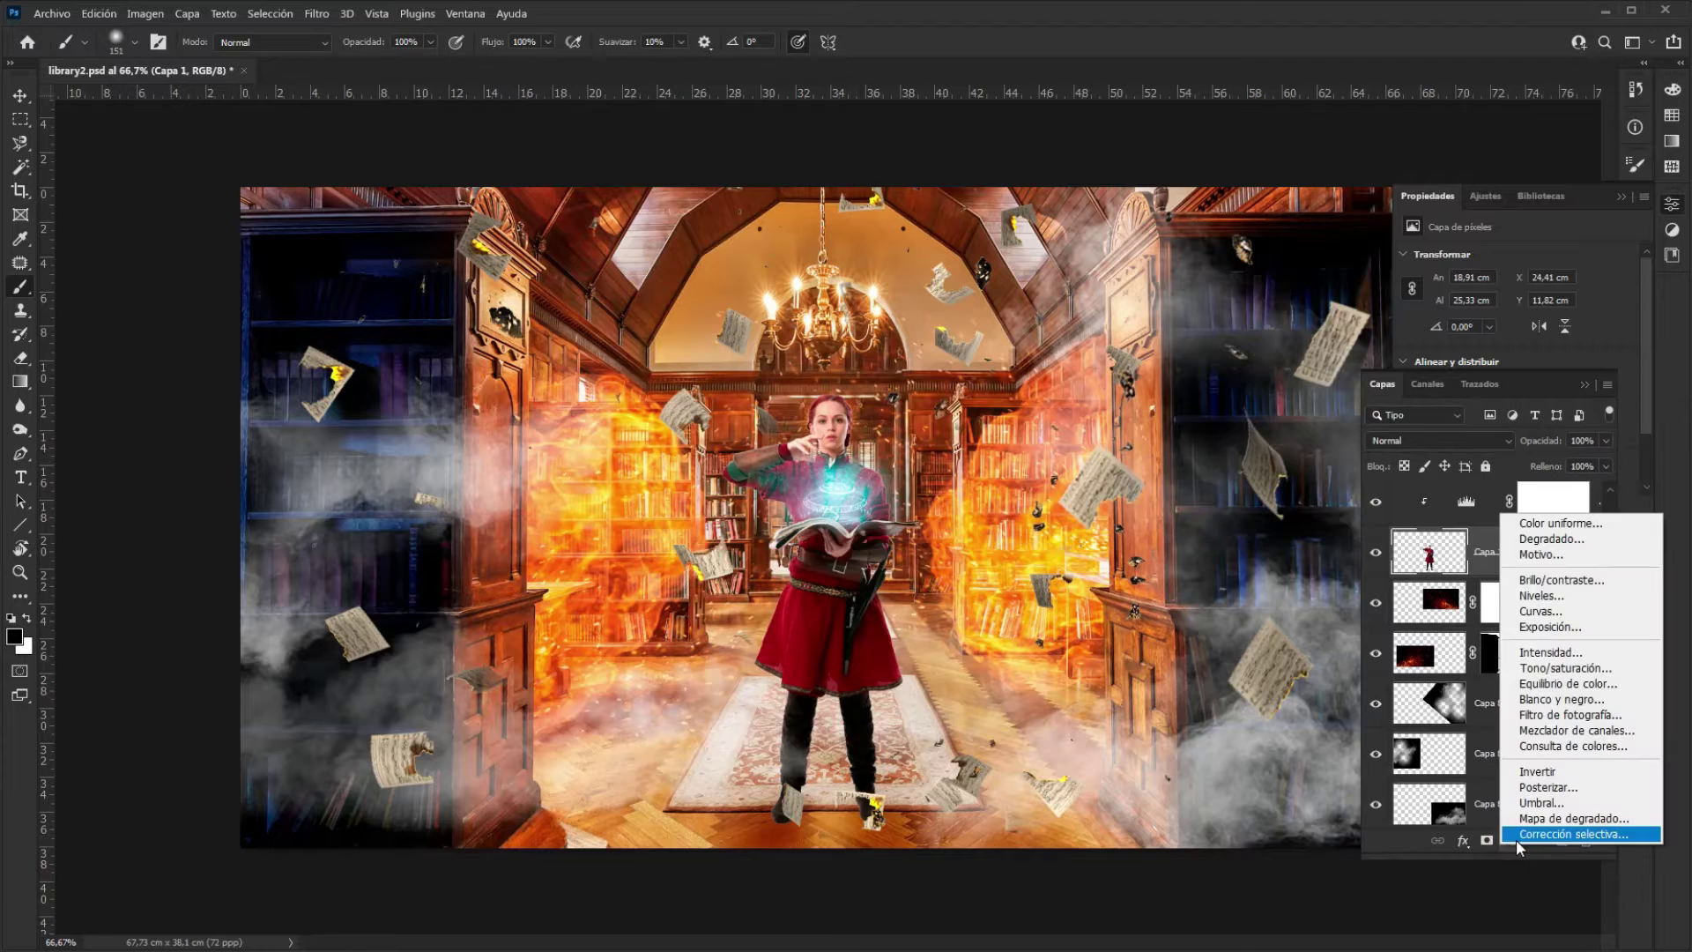
pyautogui.click(1578, 611)
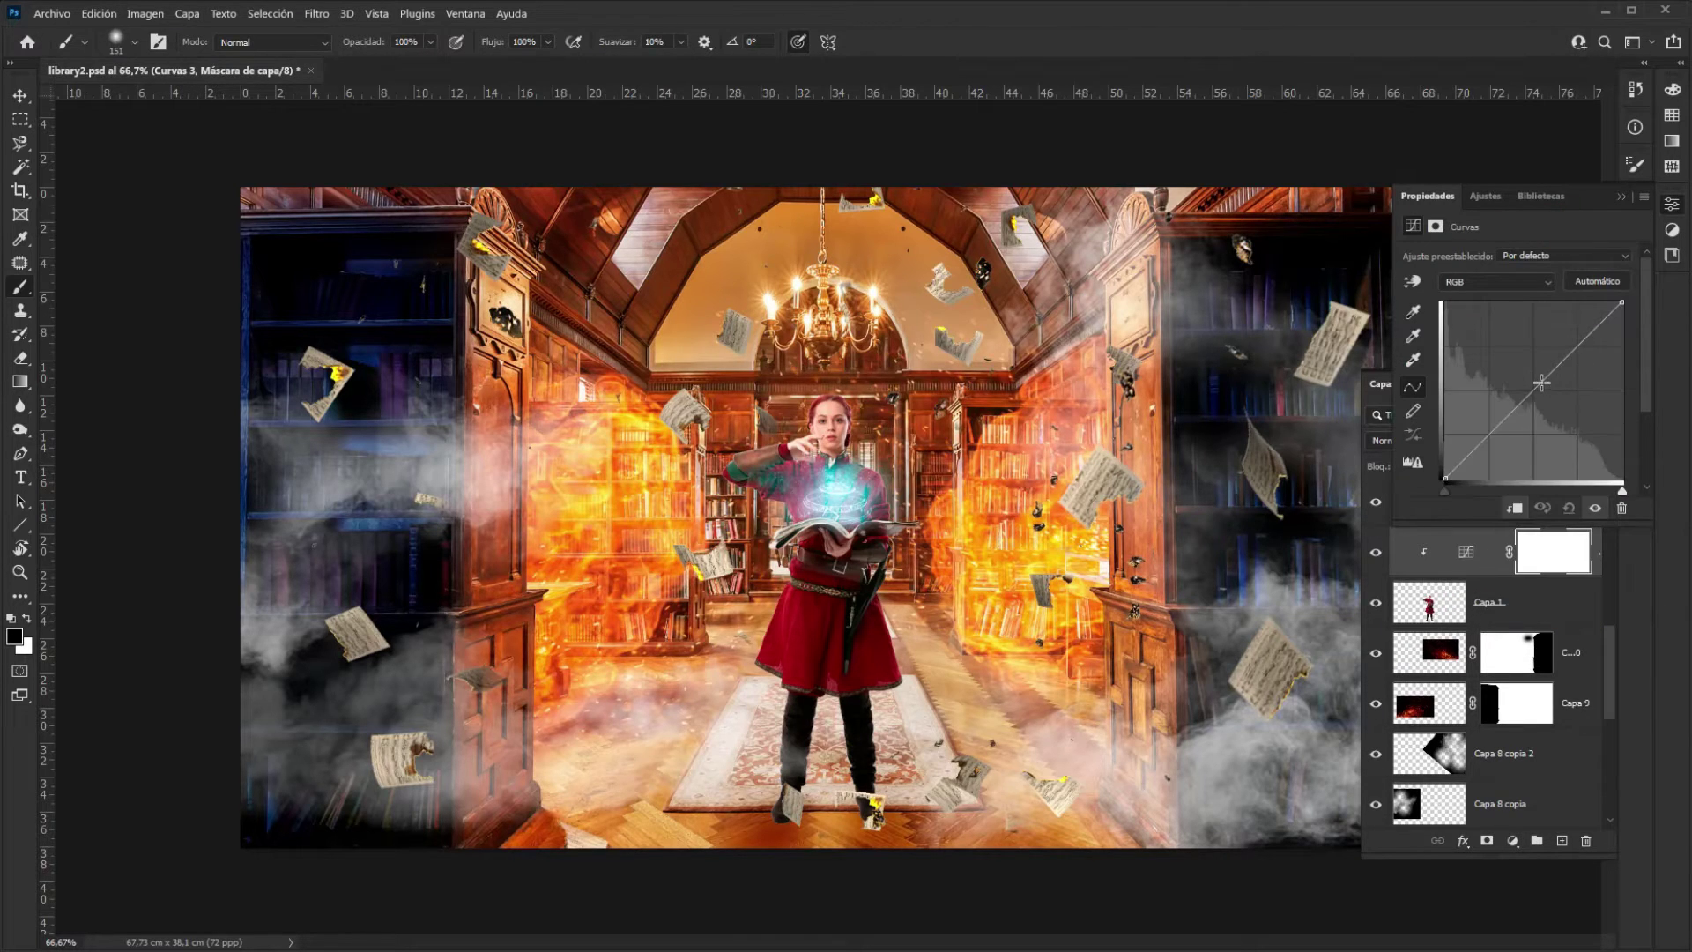
pyautogui.moveTo(1539, 381)
pyautogui.mouseDown()
pyautogui.moveTo(1528, 366)
pyautogui.moveTo(1531, 379)
pyautogui.mouseUp()
pyautogui.scroll(2, 1530, 577)
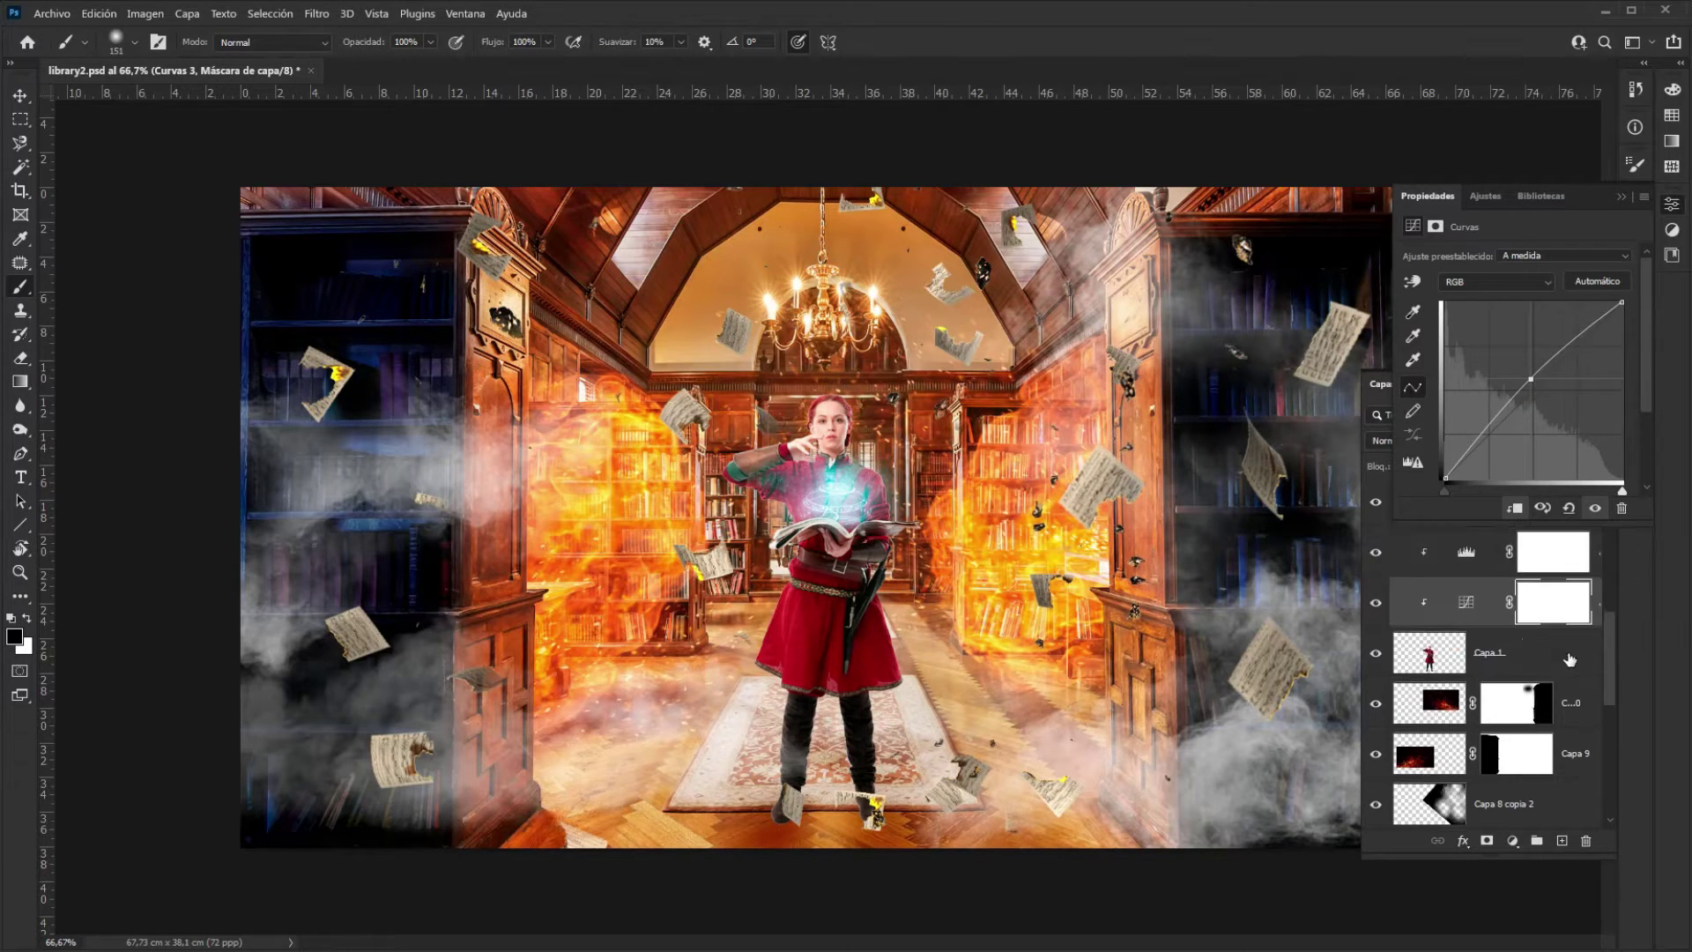
pyautogui.scroll(-2, 1541, 632)
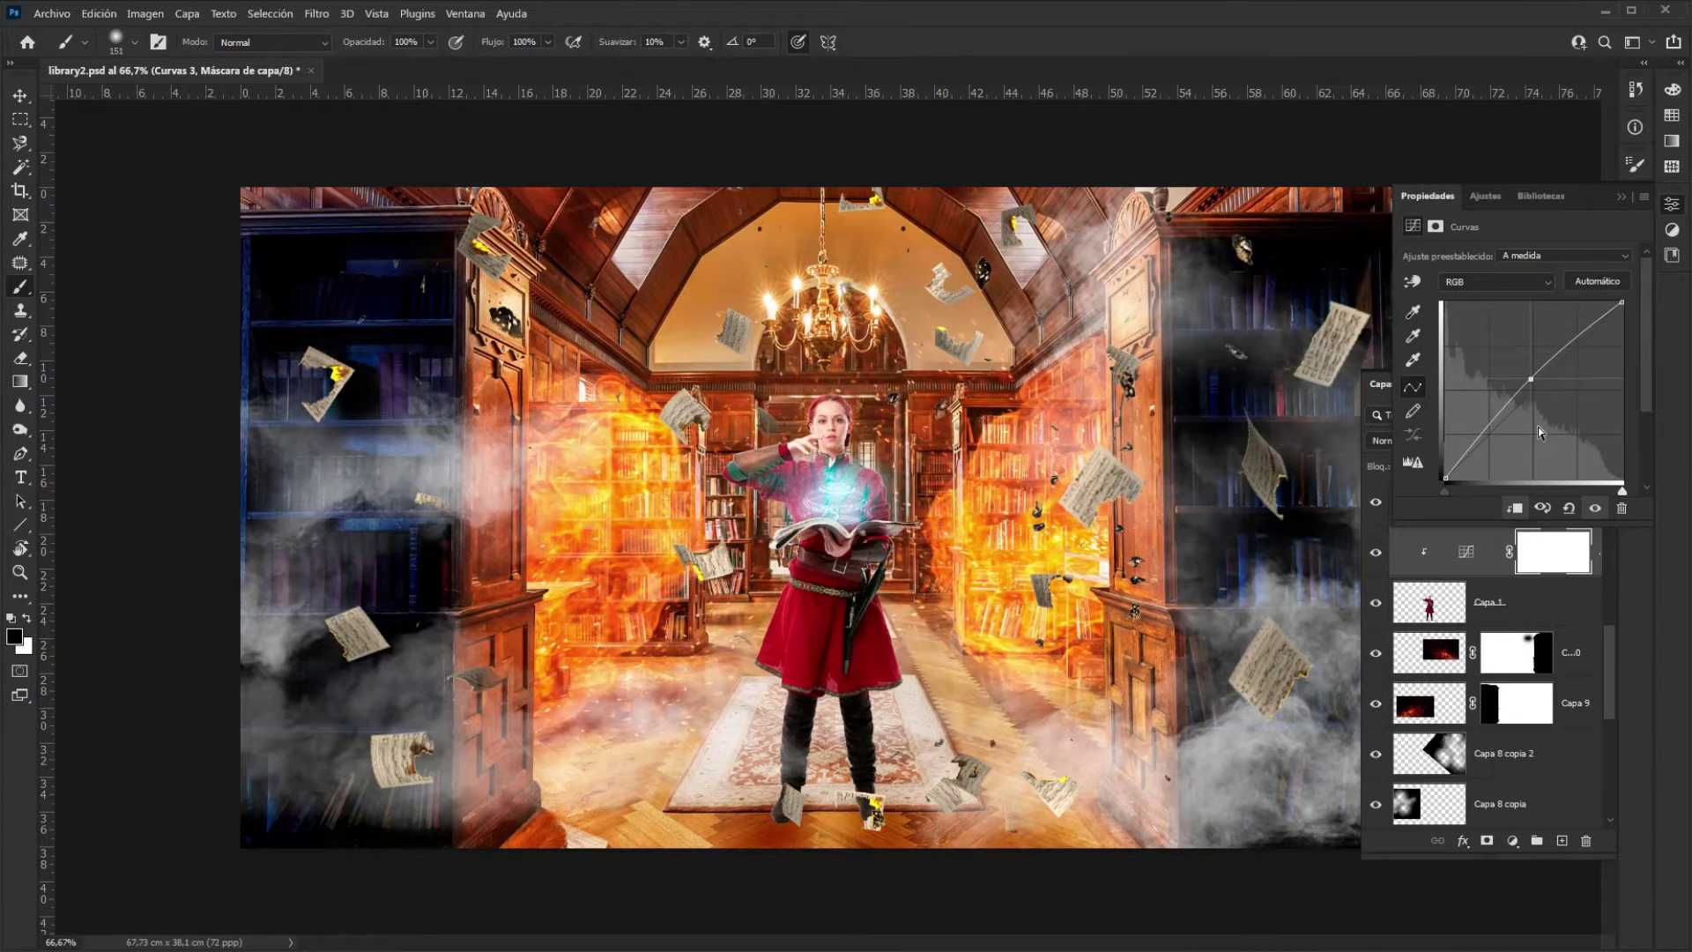
pyautogui.moveTo(1530, 383); pyautogui.dragTo(1536, 367)
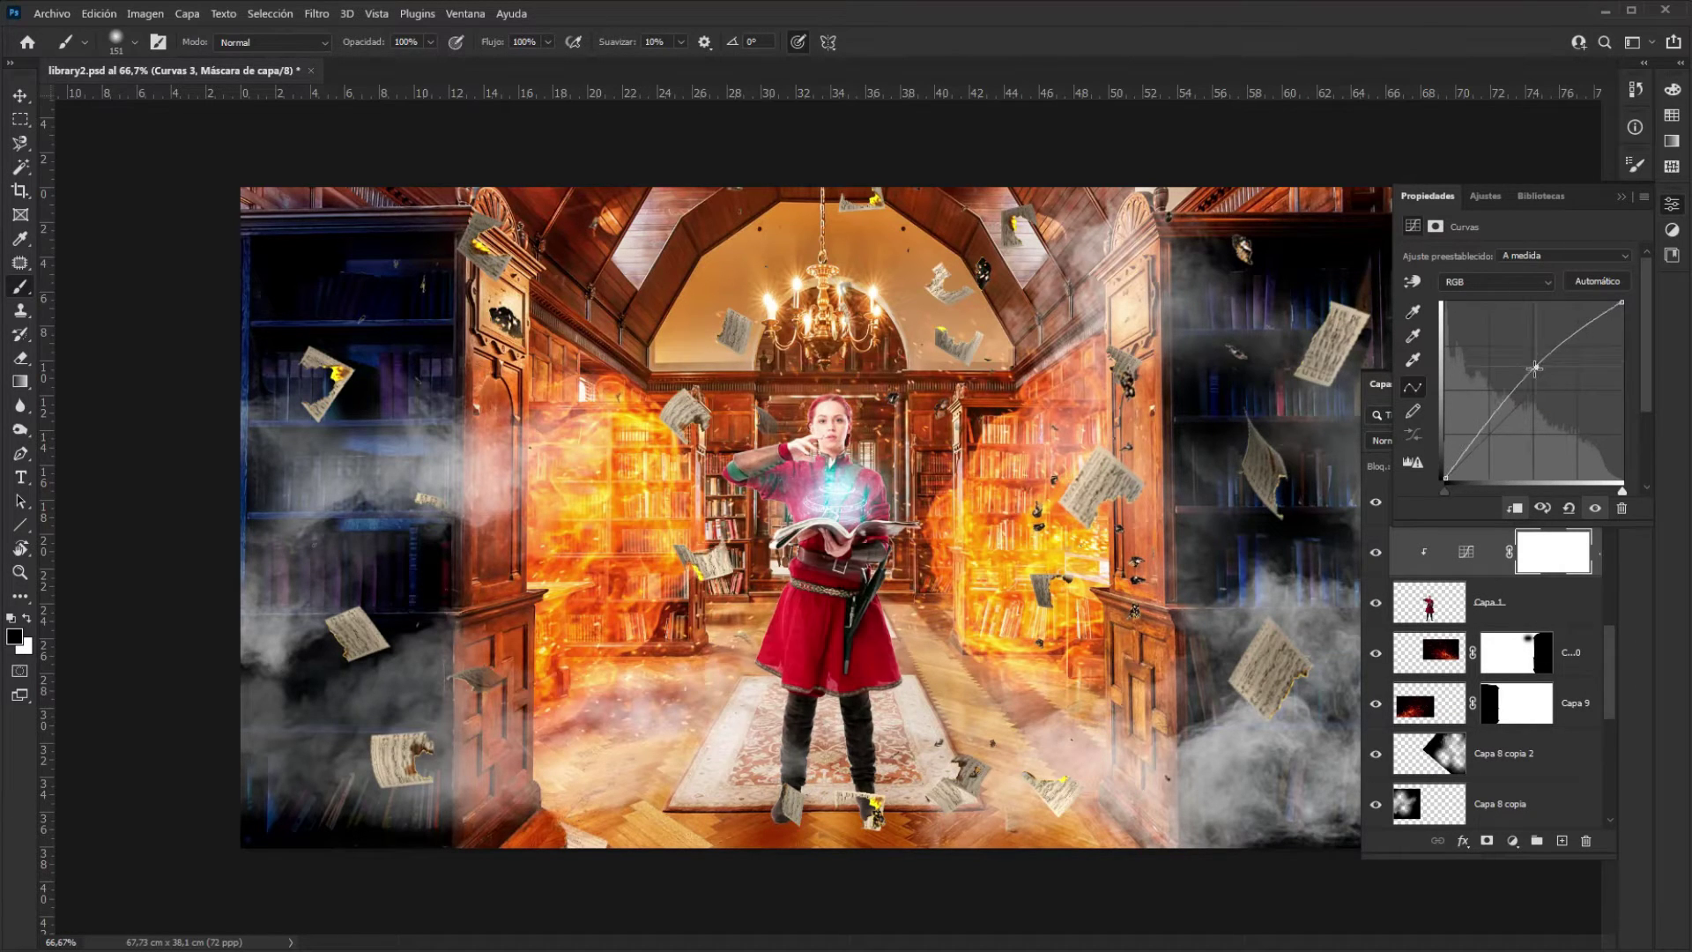
# Raise the red channel's midtones in the woman's Curves adjustment
pyautogui.click(1509, 286)
pyautogui.click(1496, 311)
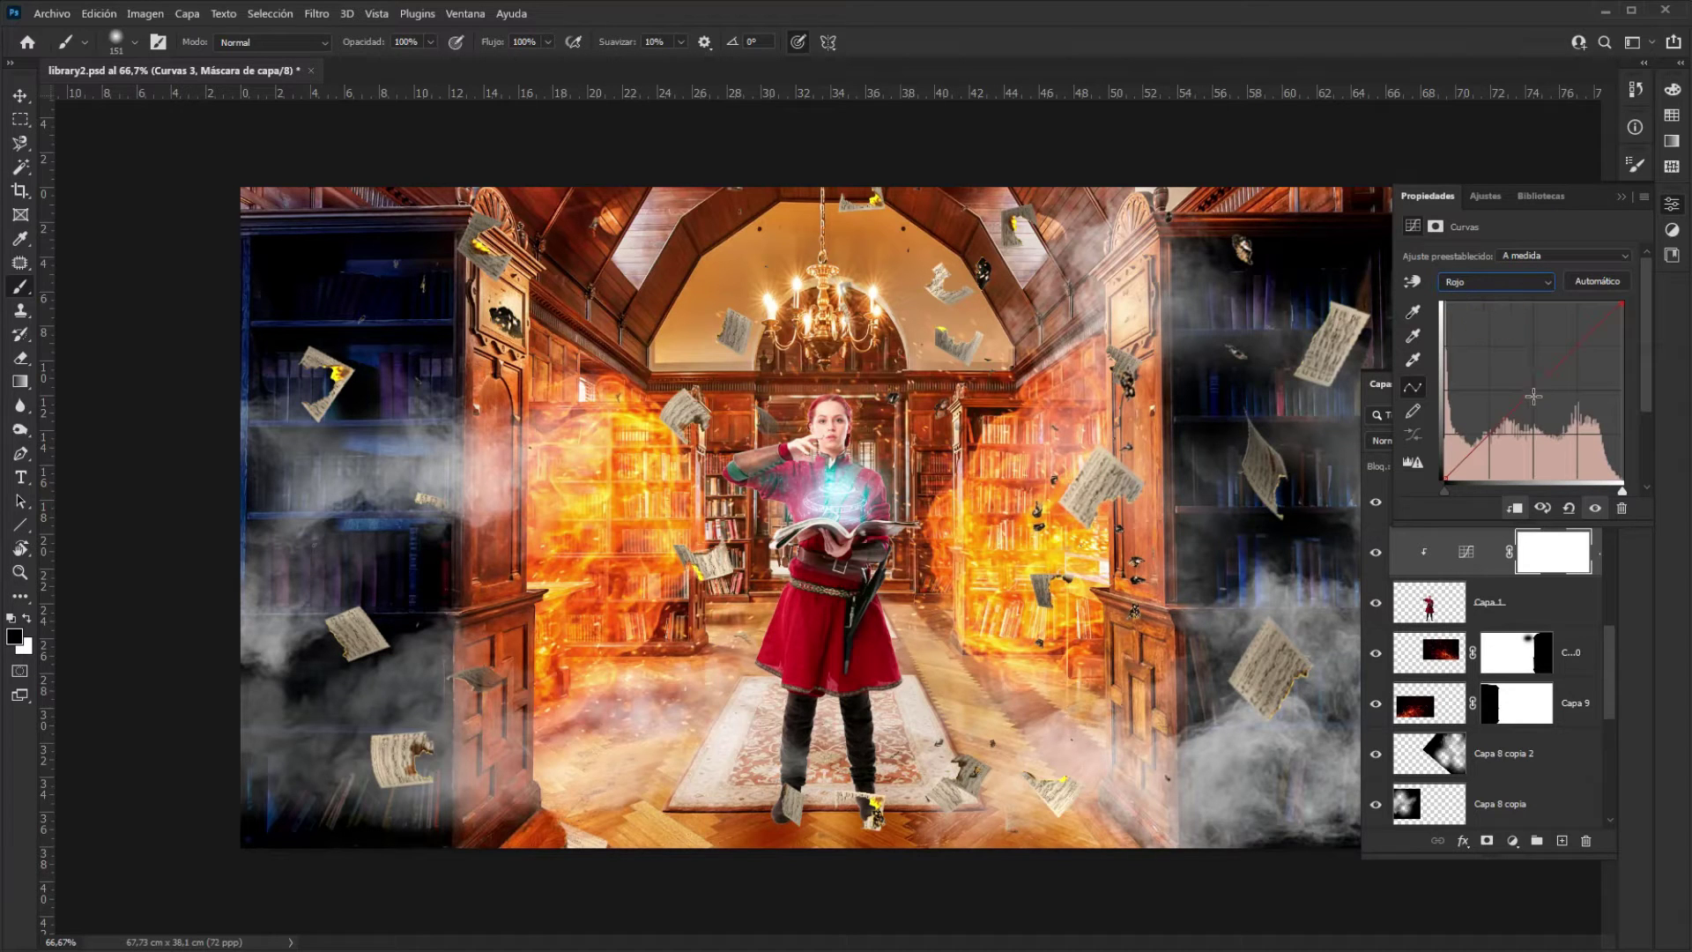
pyautogui.moveTo(1533, 392); pyautogui.dragTo(1527, 379)
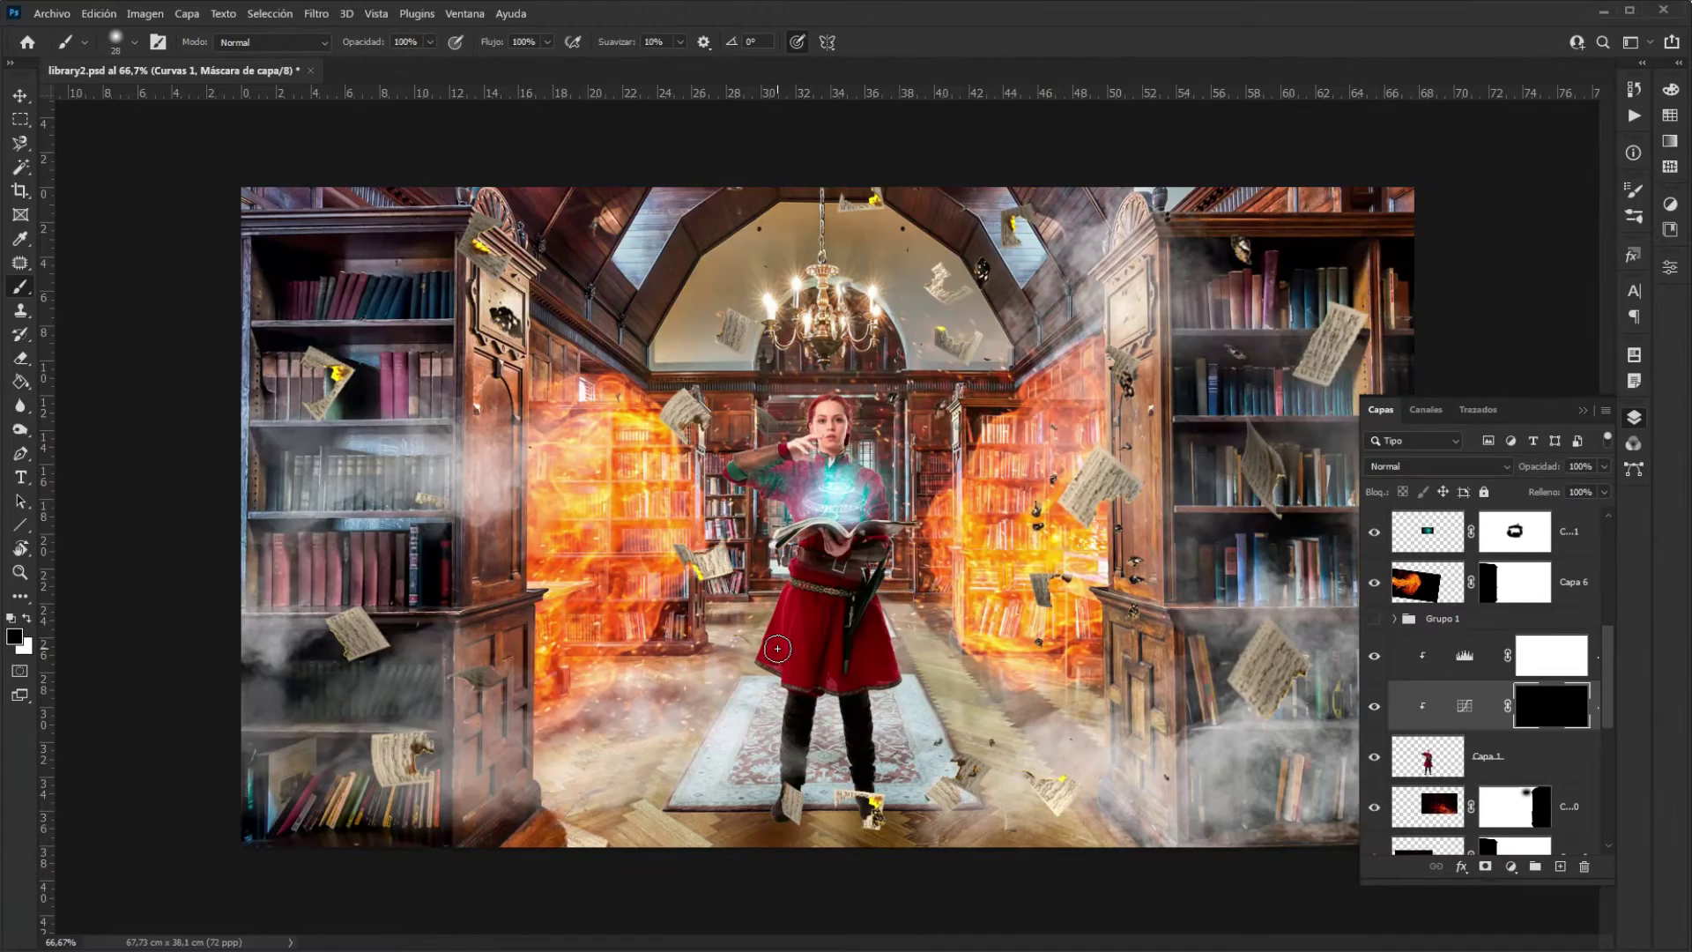
# Paint white highlights over the woman's clothing on her Curves layer's black mask and feather the mask to about 3.6 px
pyautogui.scroll(5, 778, 648)
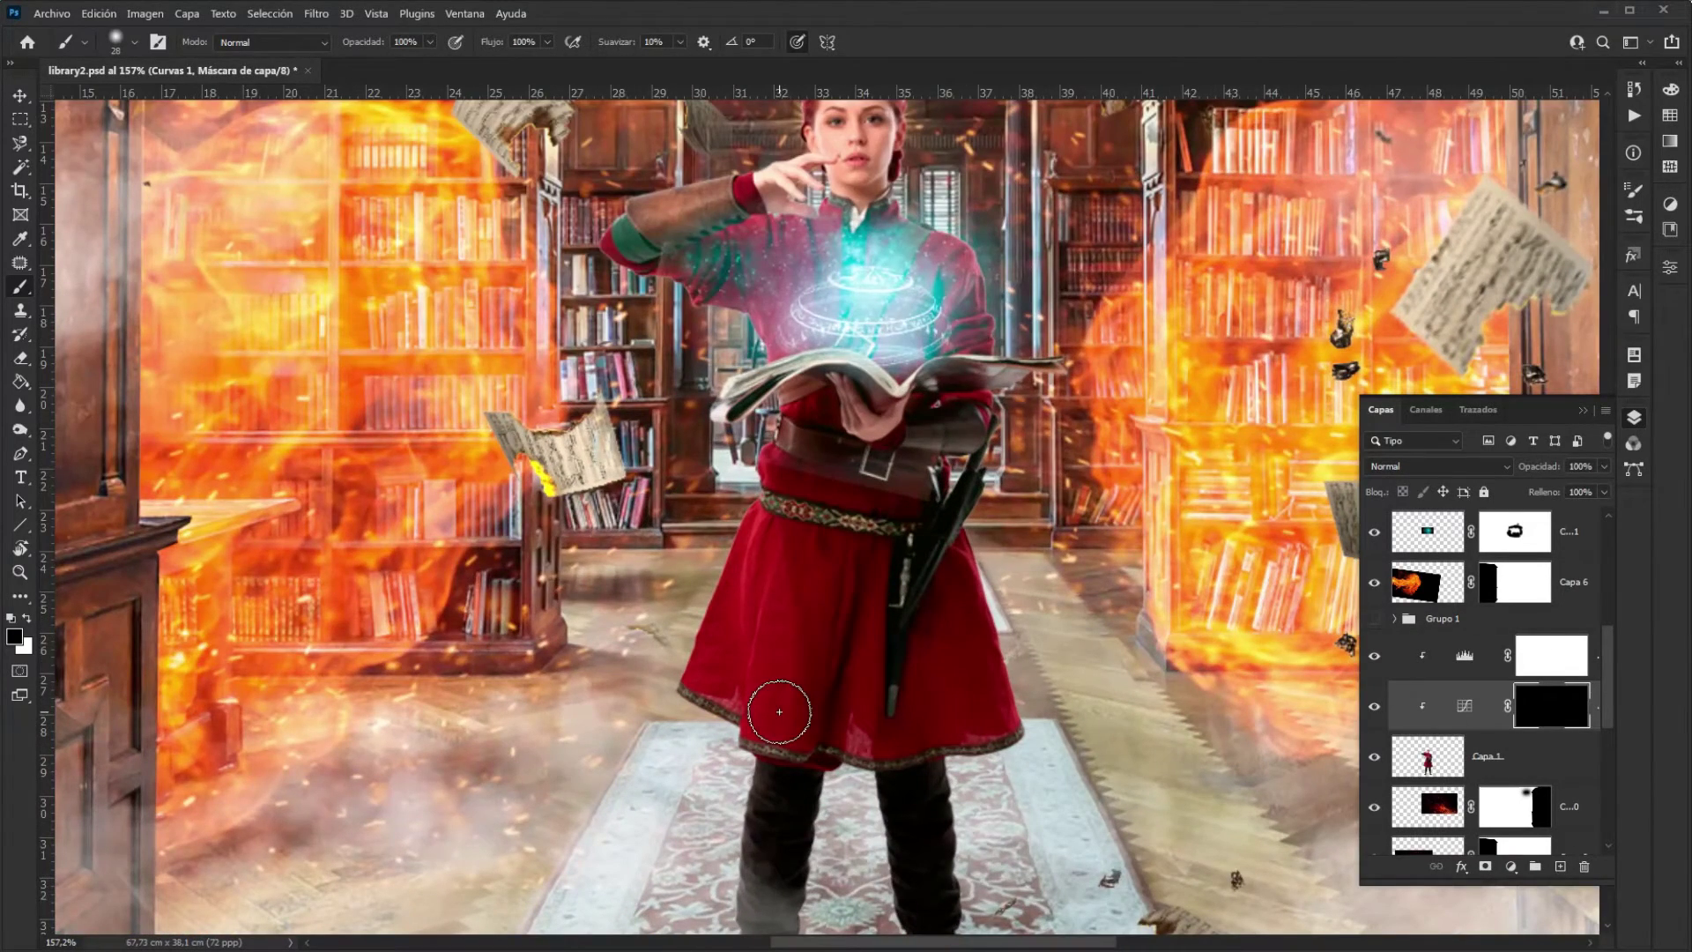
pyautogui.scroll(1, 713, 252)
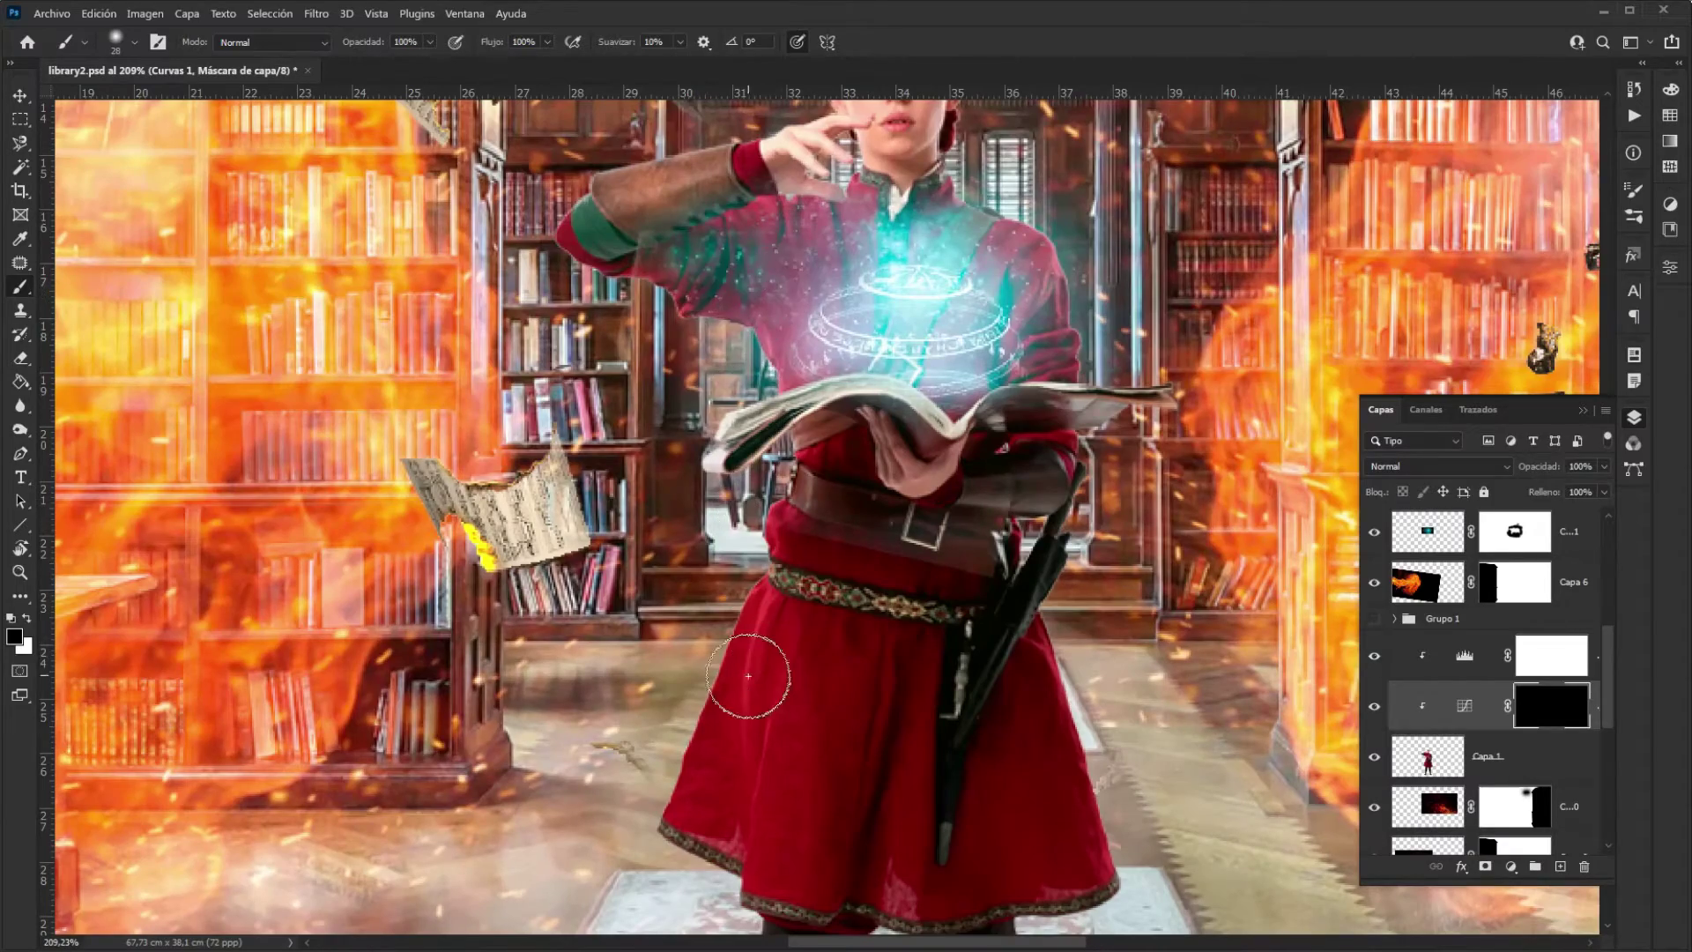
pyautogui.scroll(4, 794, 882)
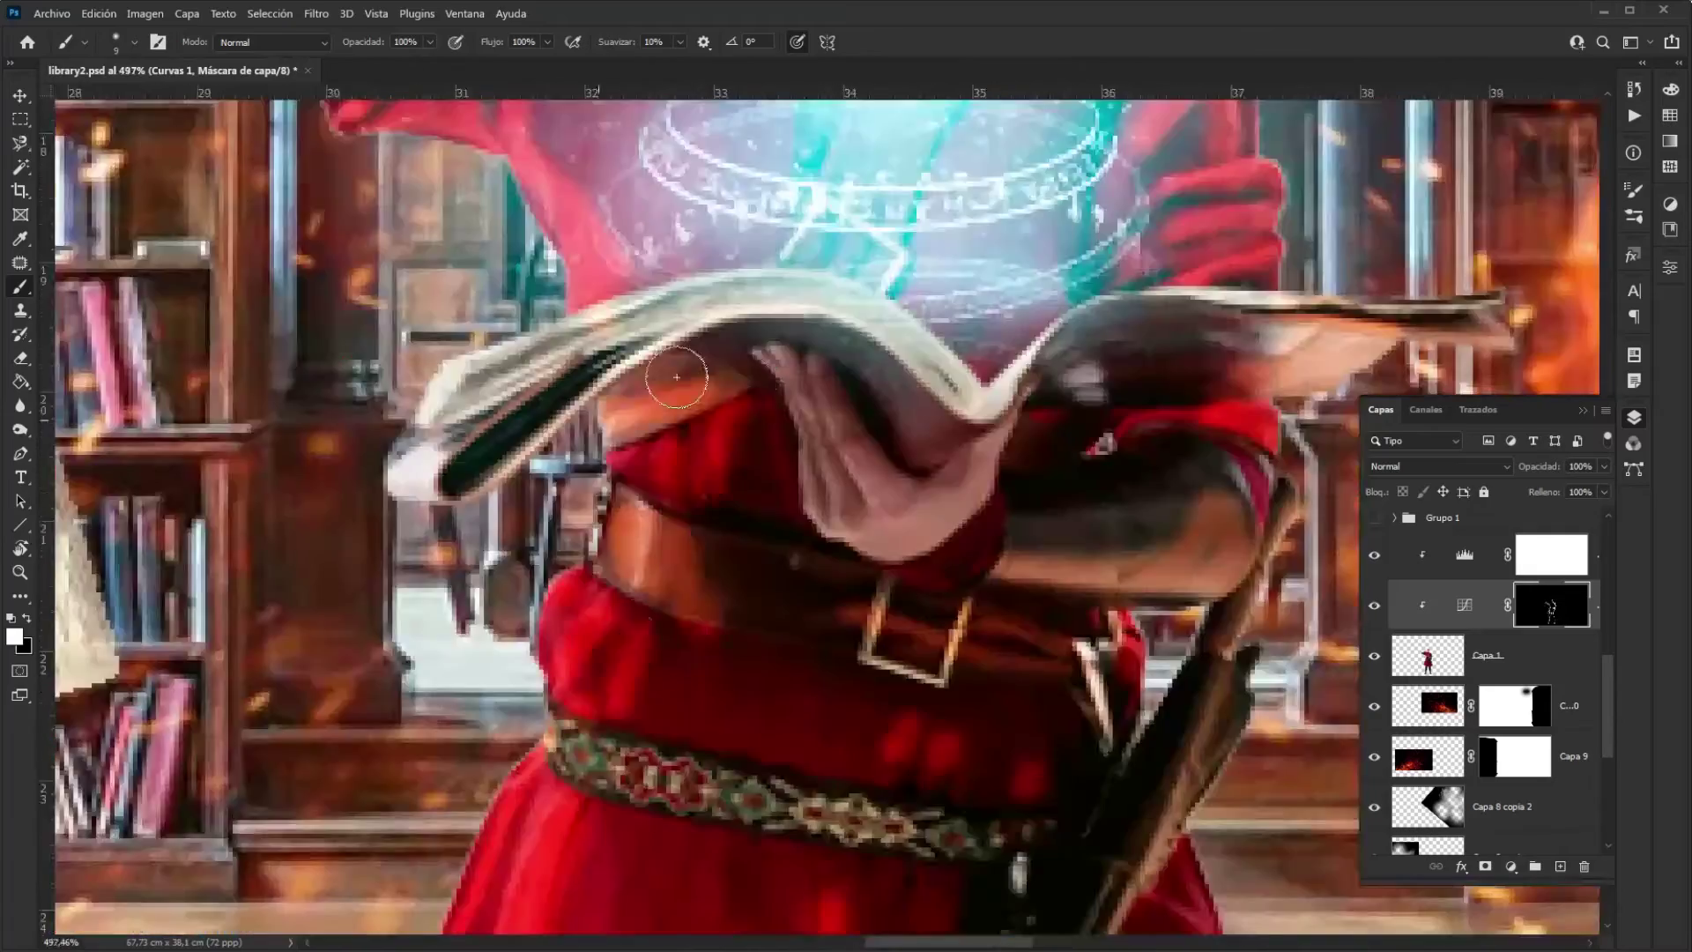
pyautogui.hotkey('ctrl', '0')
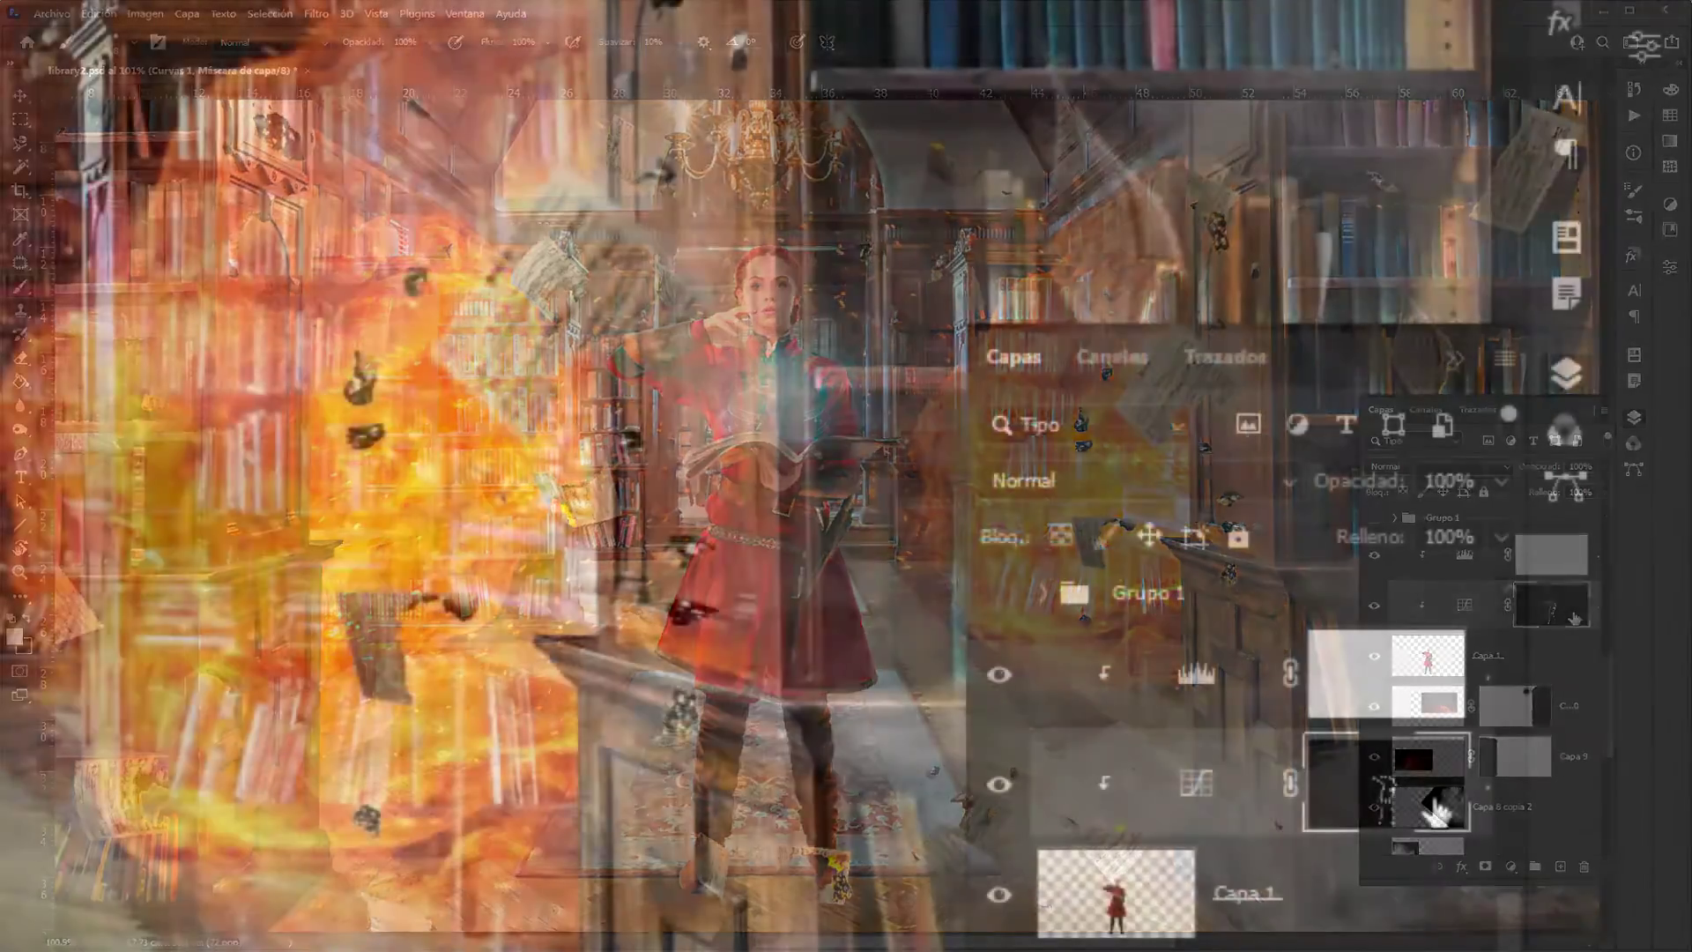
pyautogui.doubleClick(1555, 604)
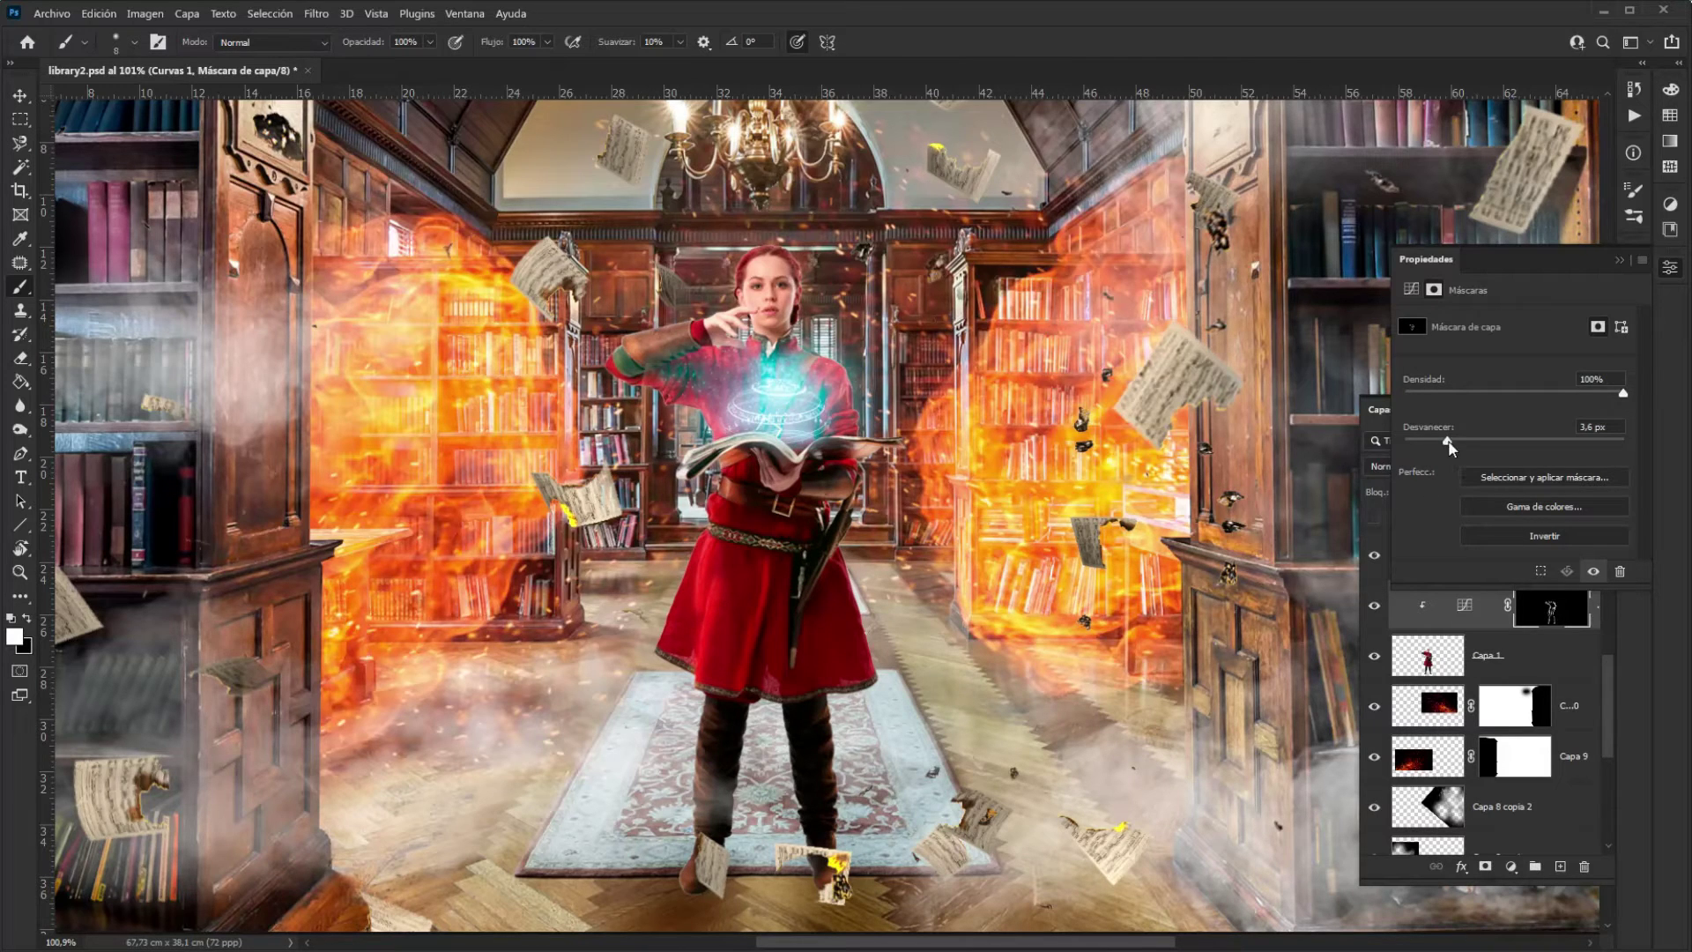
# Fine-tune the feather of the highlights Curves mask and compare the woman with that adjustment hidden and shown
pyautogui.moveTo(1448, 440); pyautogui.dragTo(1461, 438)
pyautogui.click(1447, 439)
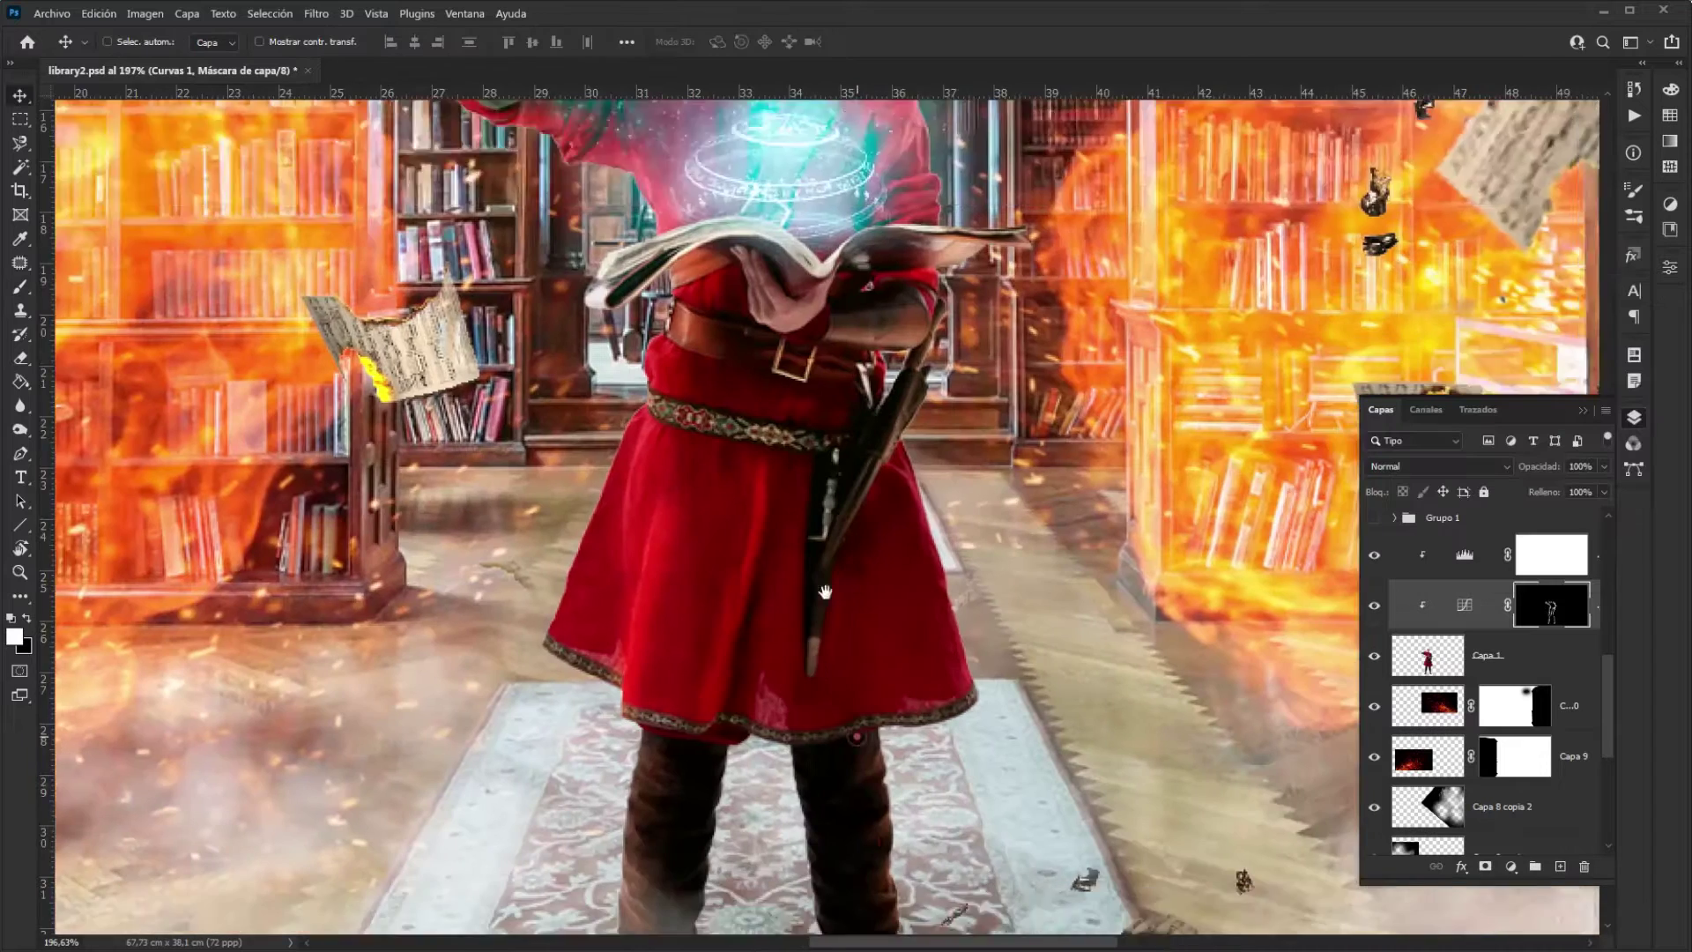
pyautogui.scroll(-2, 851, 630)
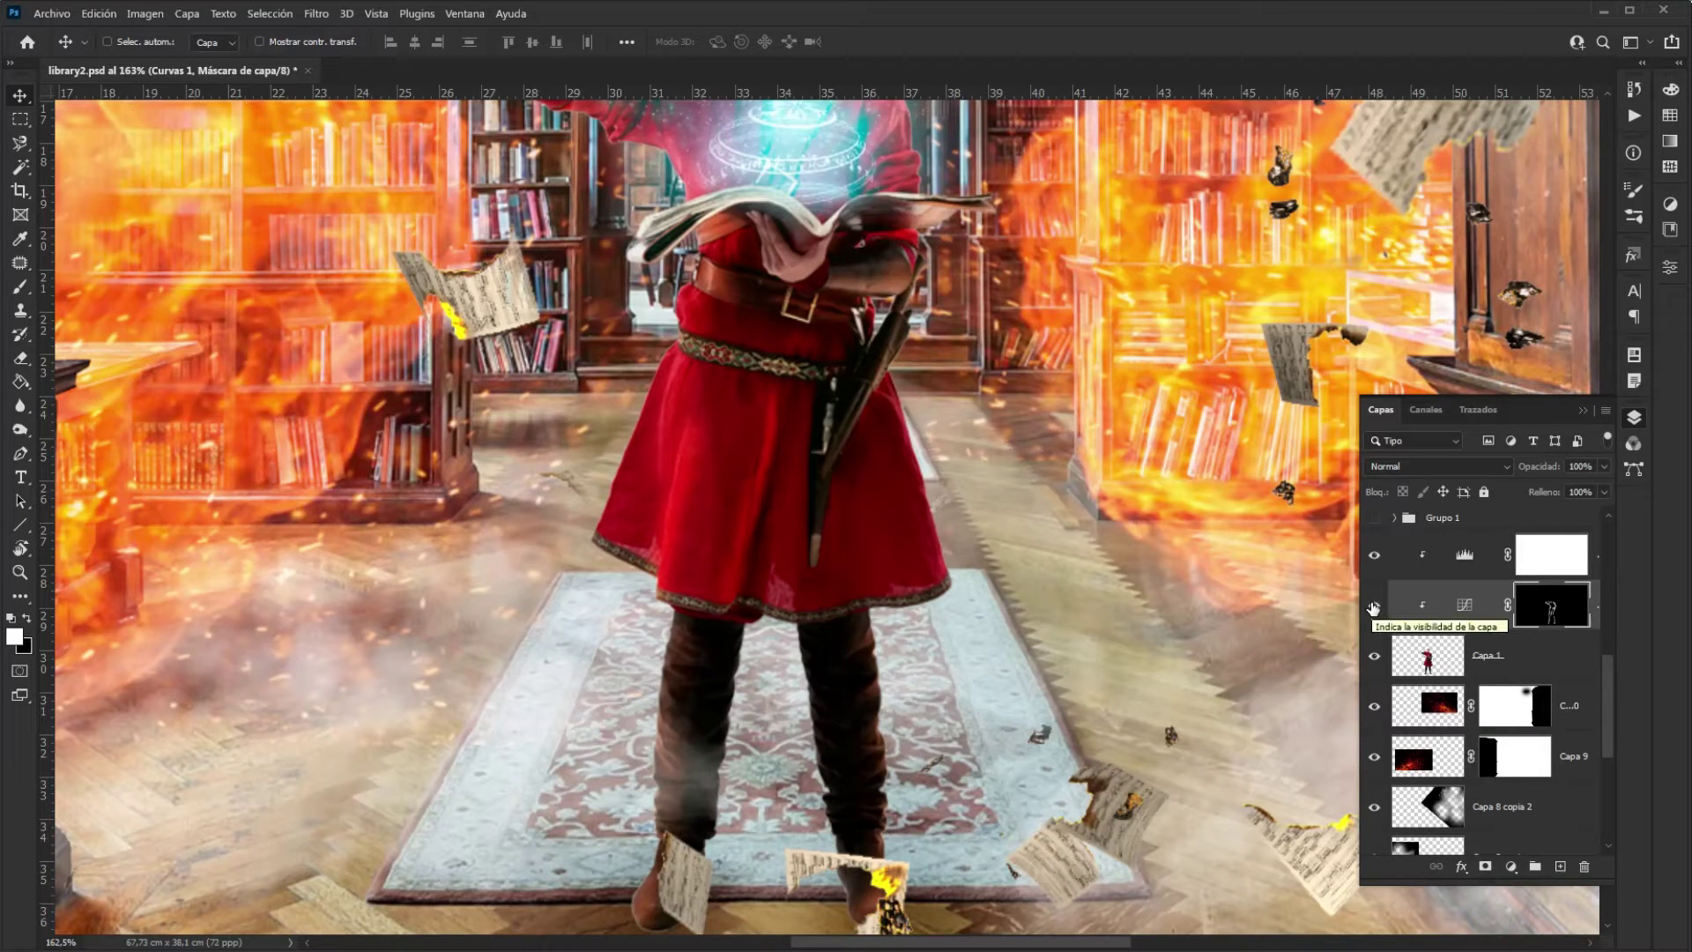
pyautogui.click(1373, 606)
pyautogui.click(1373, 607)
pyautogui.click(1373, 606)
pyautogui.click(1373, 606)
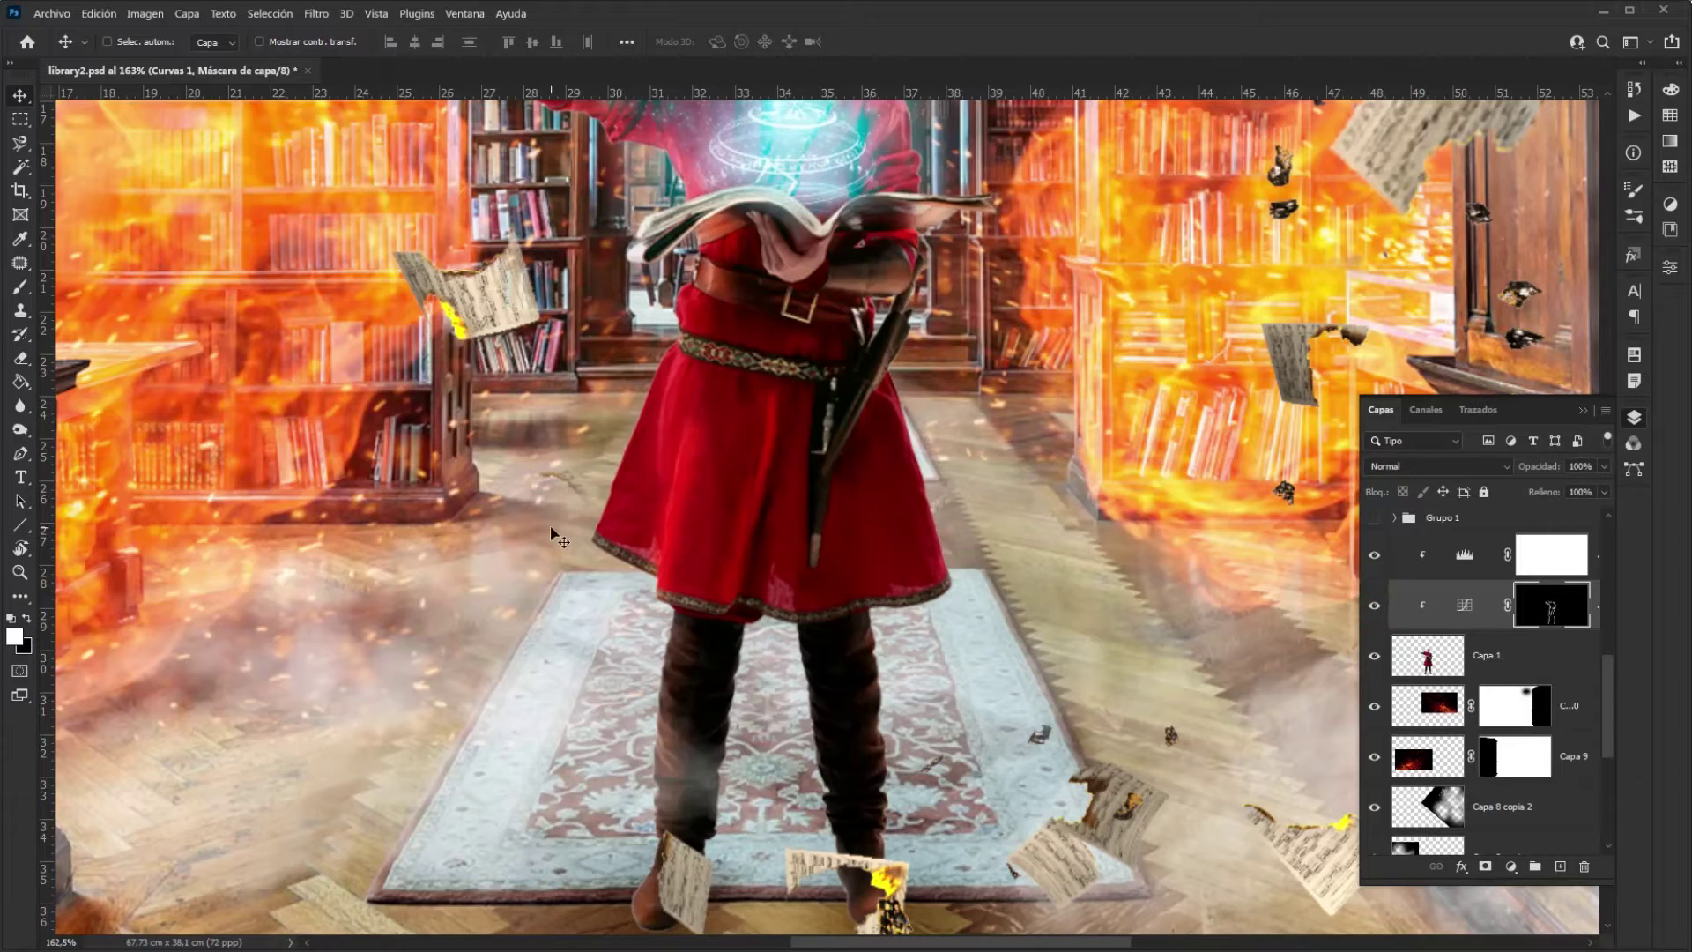
pyautogui.scroll(-5, 815, 656)
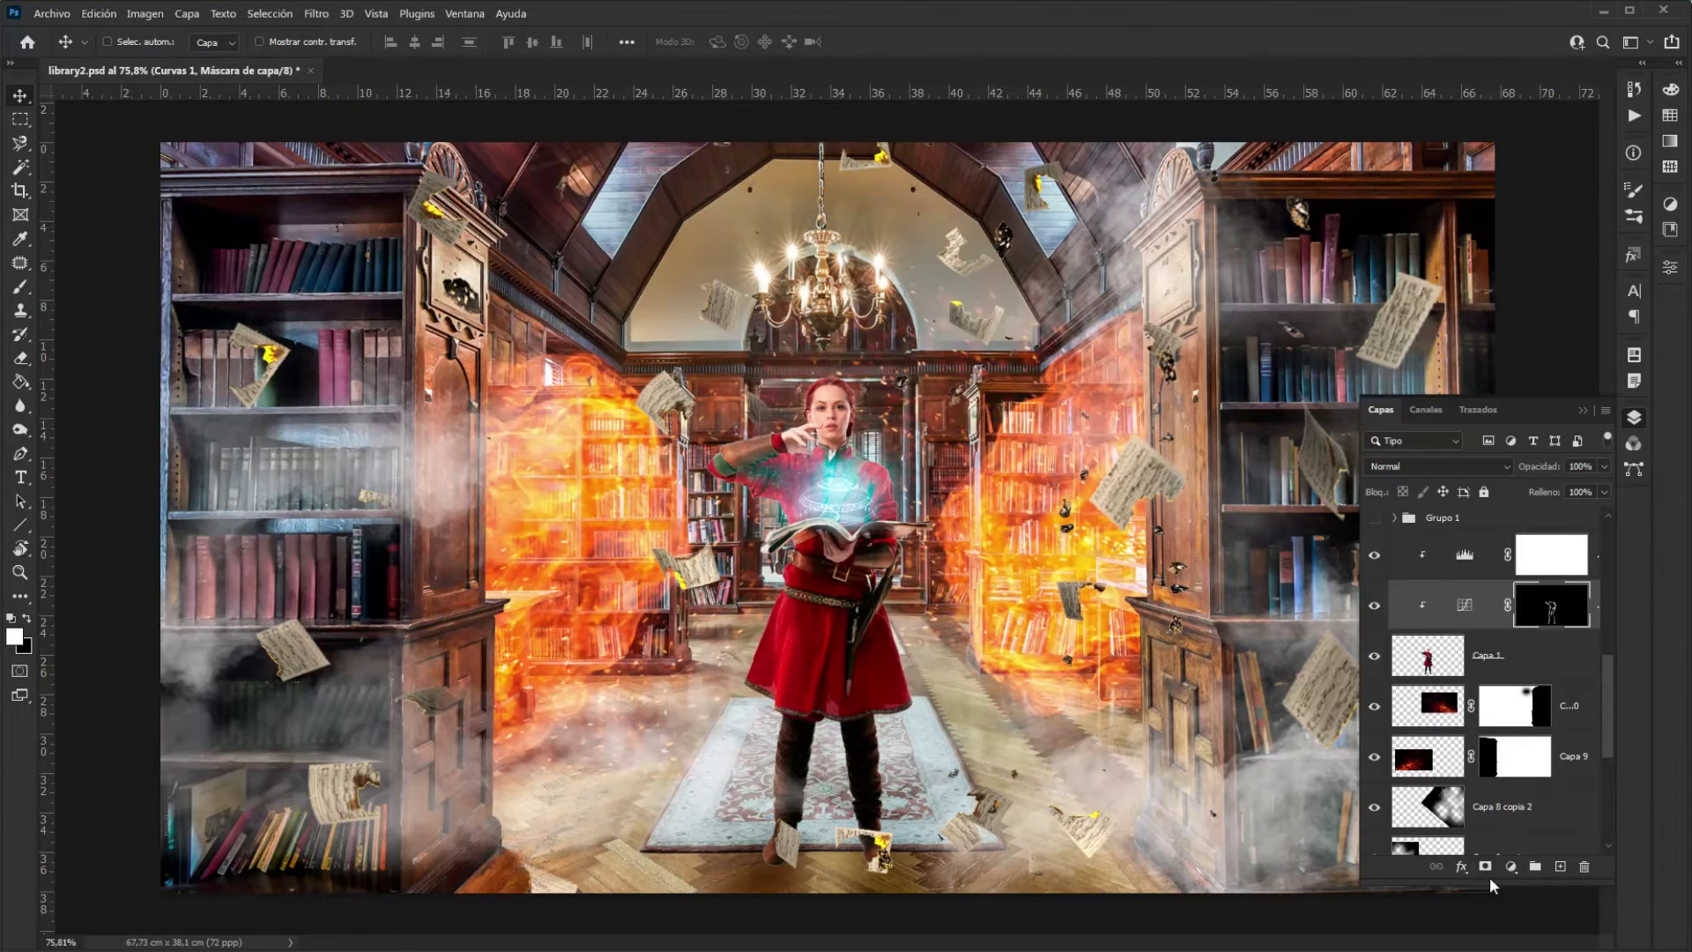
# Add a second Curves adjustment clipped to the woman, pull its RGB white point inward to brighten her, and invert its mask to black
pyautogui.click(1510, 867)
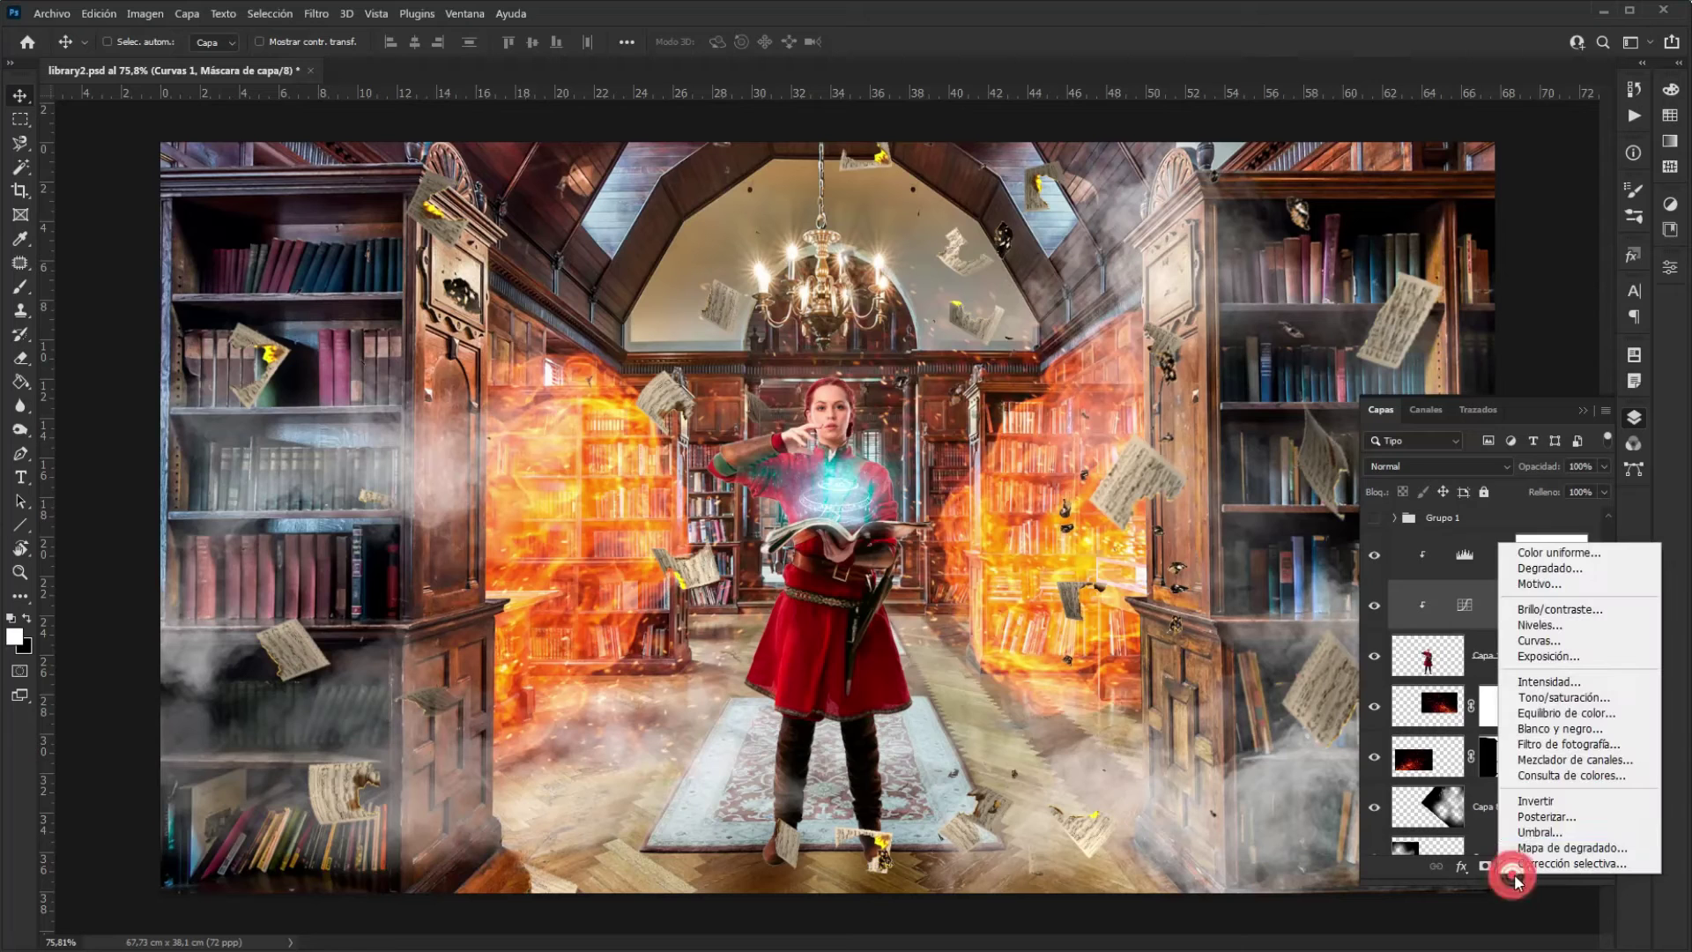
pyautogui.click(1553, 646)
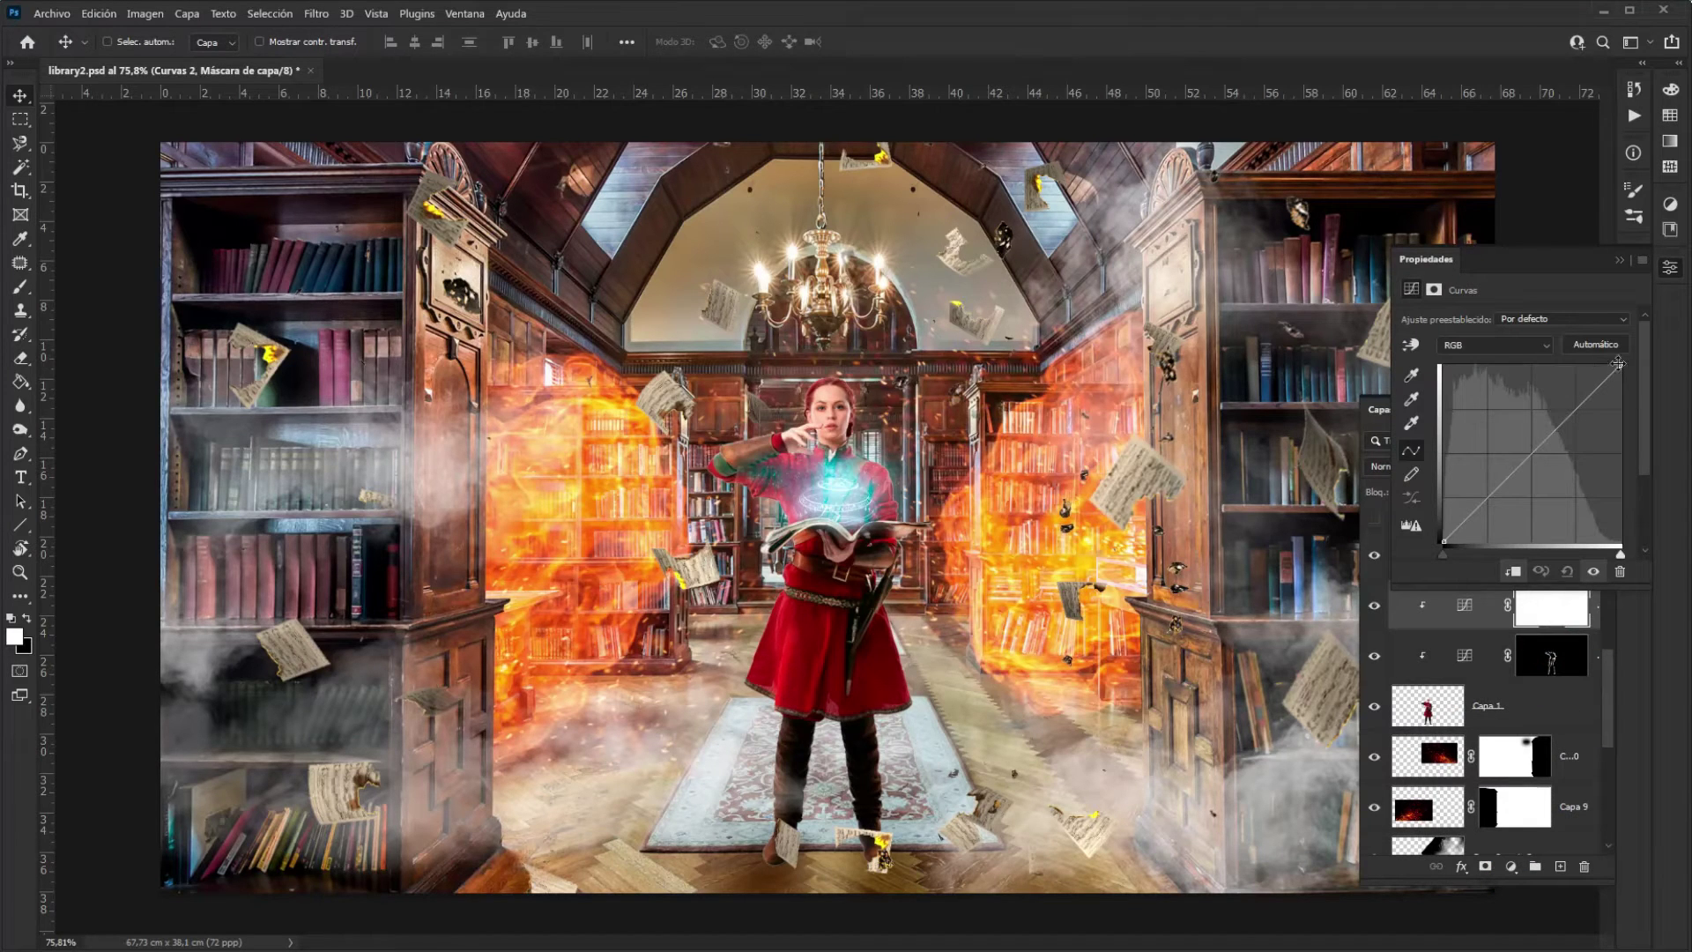
pyautogui.moveTo(1620, 365); pyautogui.dragTo(1603, 364)
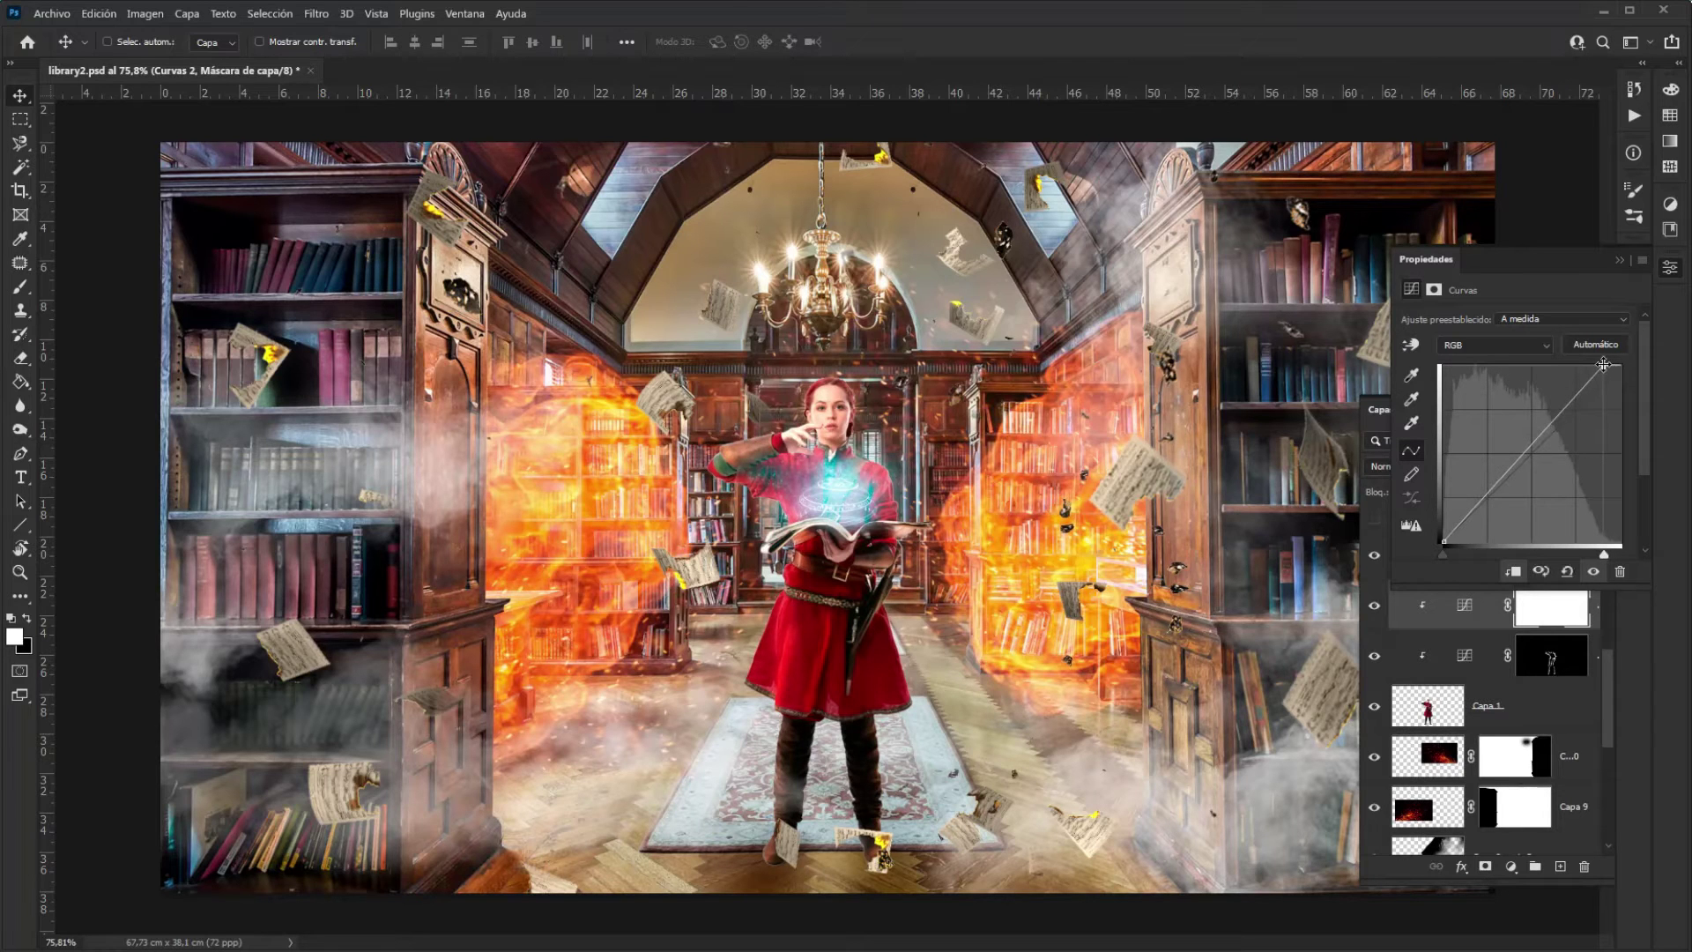
pyautogui.hotkey('ctrl', 'i')
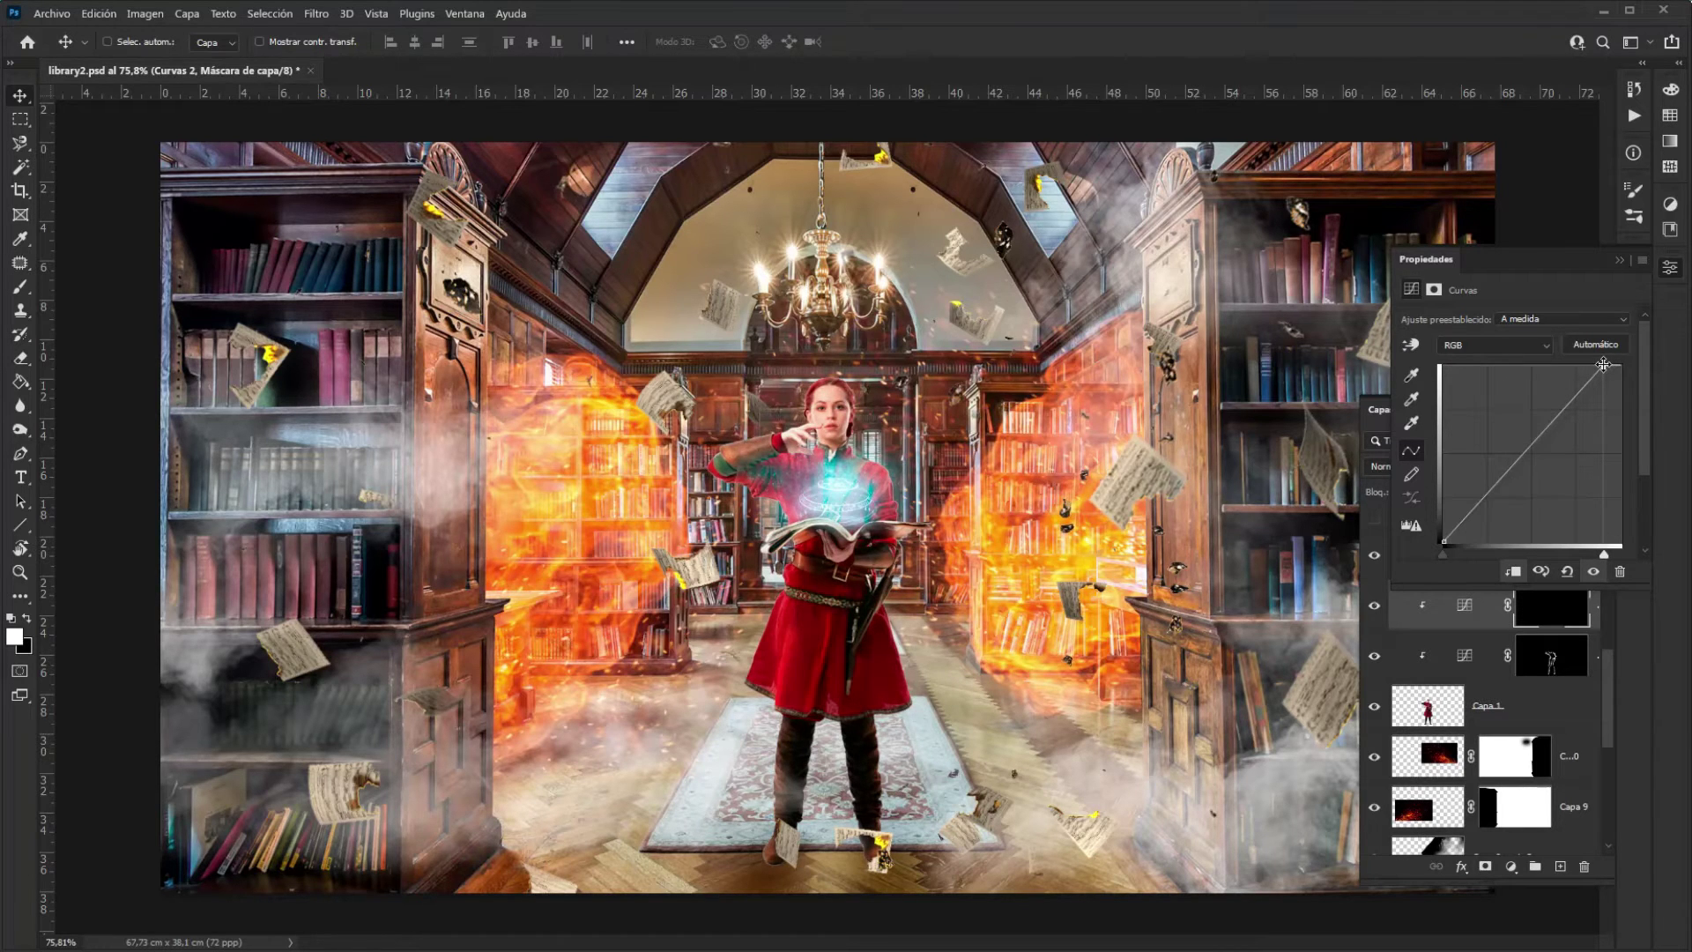
pyautogui.click(1619, 261)
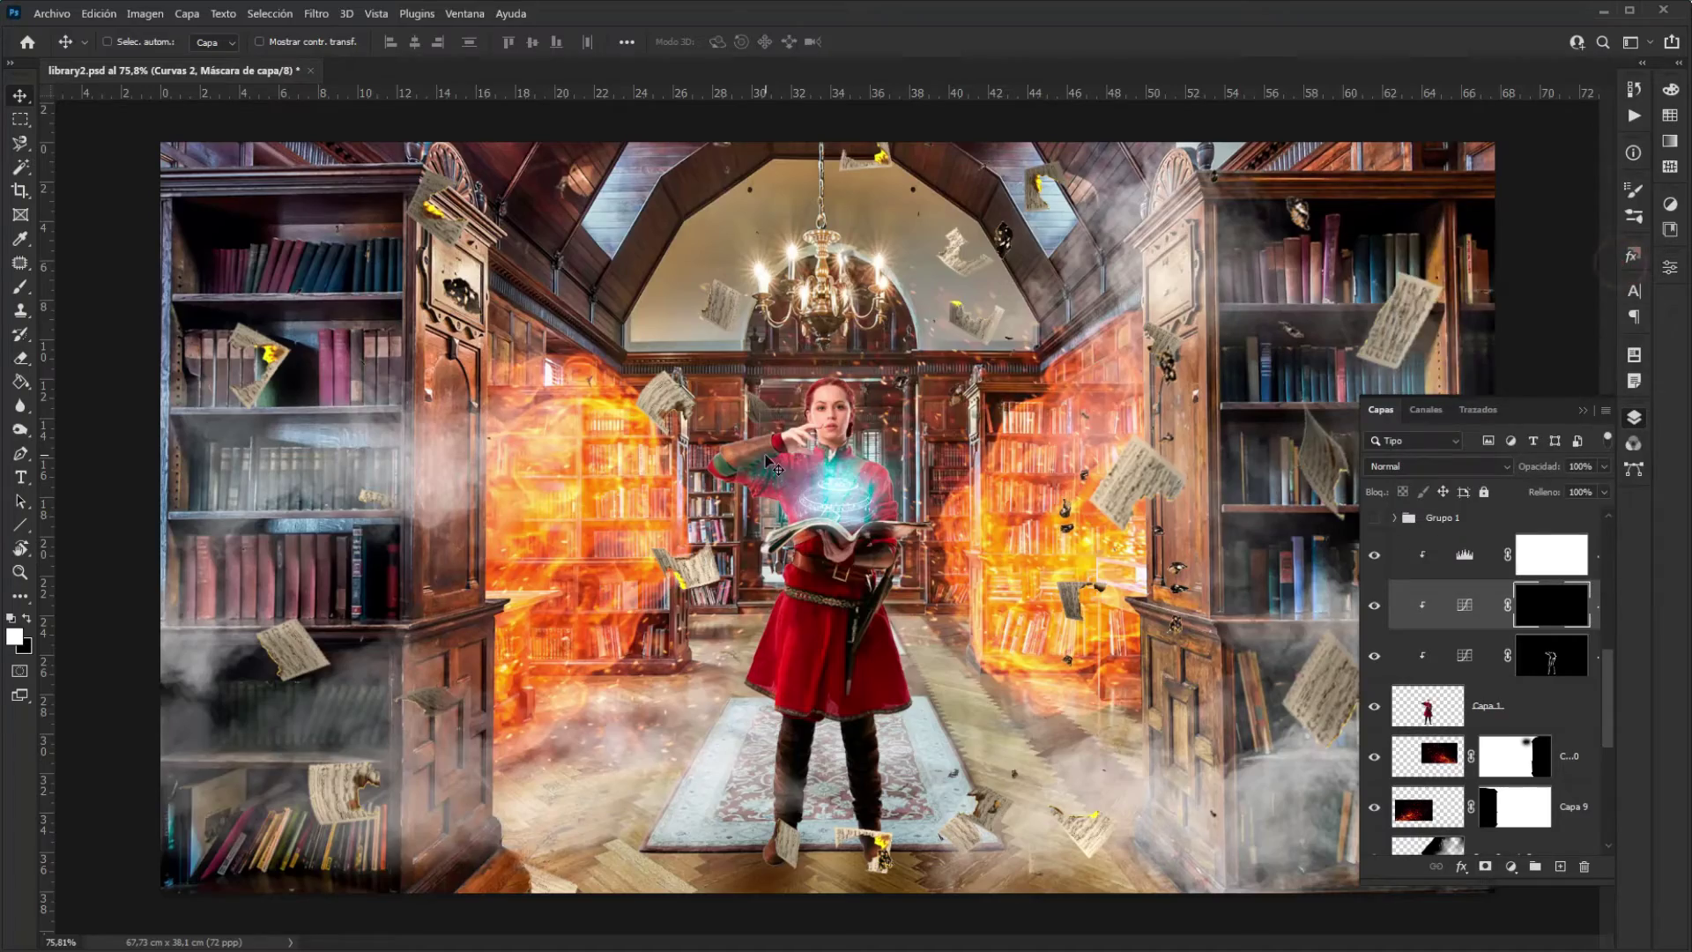
# Paint white on the second Curves mask to add stronger highlights over the woman's figure
pyautogui.press('b')
pyautogui.scroll(5, 776, 459)
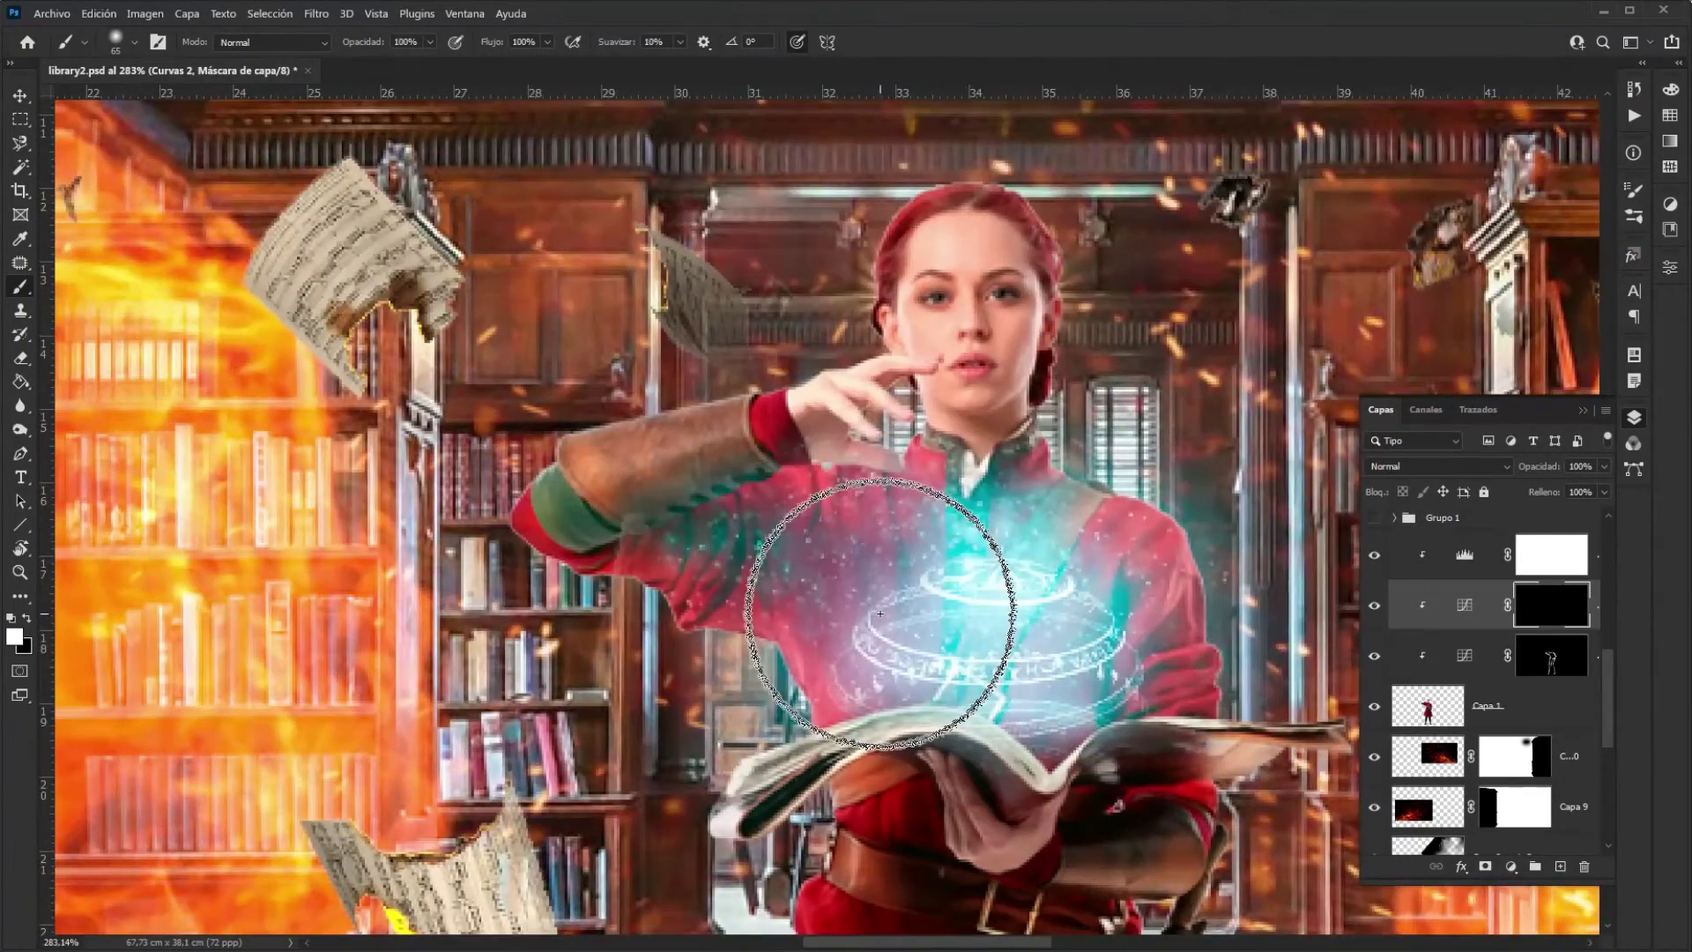
pyautogui.scroll(-2, 793, 529)
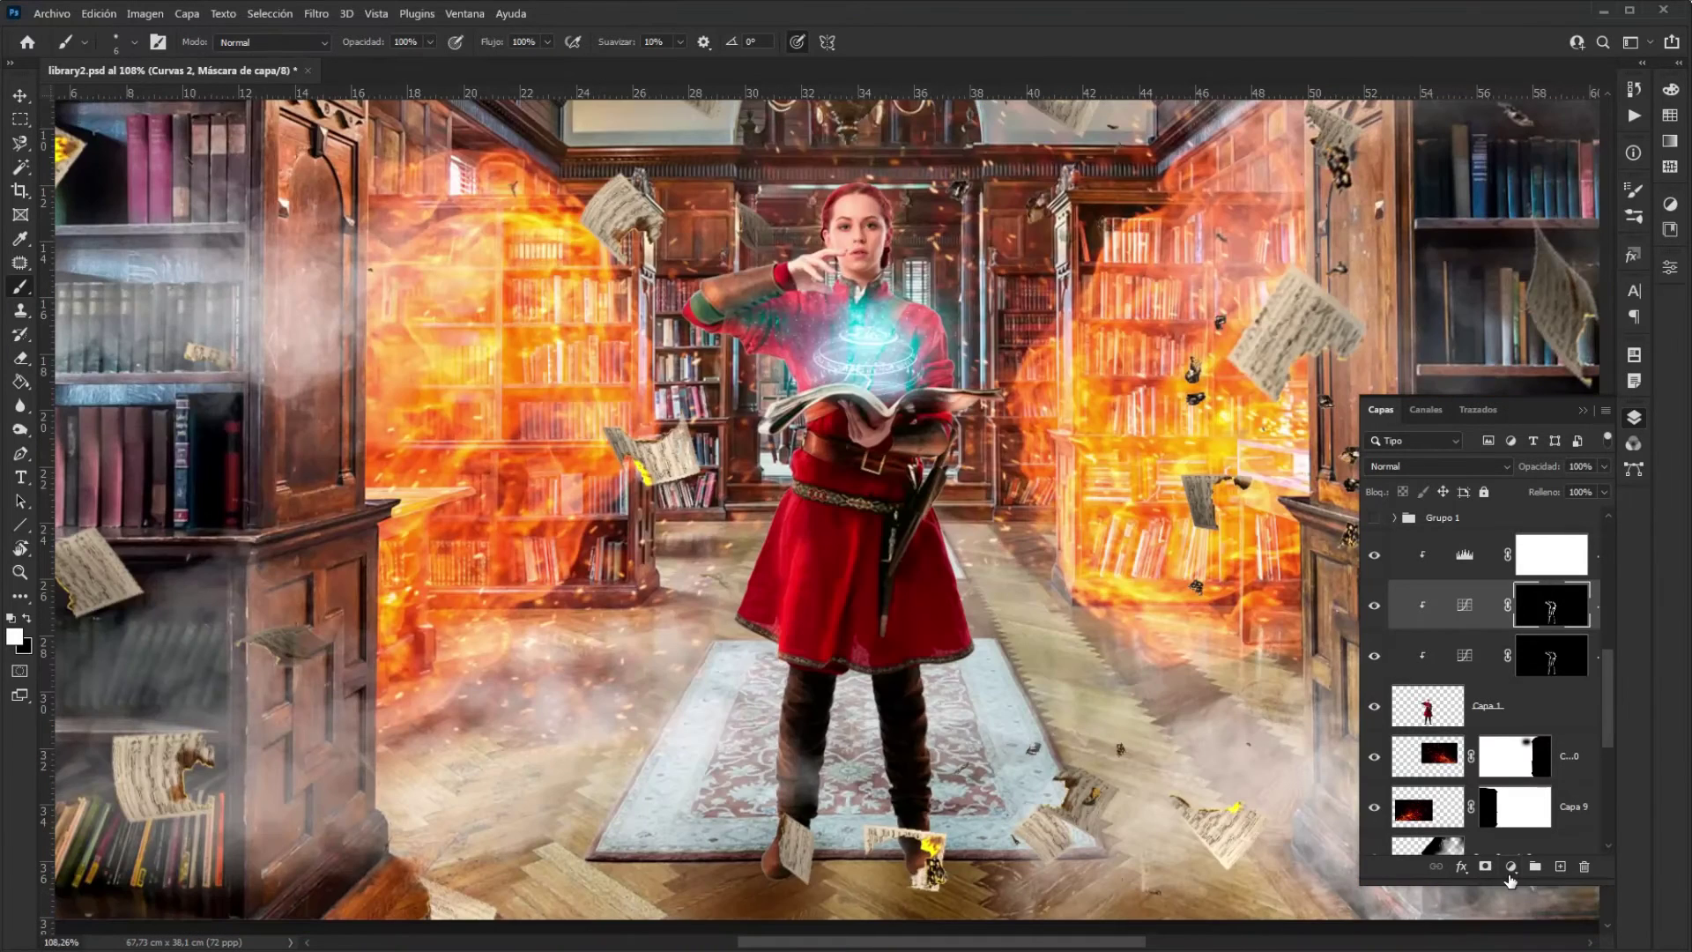
# Add a third clipped Curves adjustment on the woman, lower the RGB midtones slightly to darken her, and invert its mask to black
pyautogui.click(1509, 873)
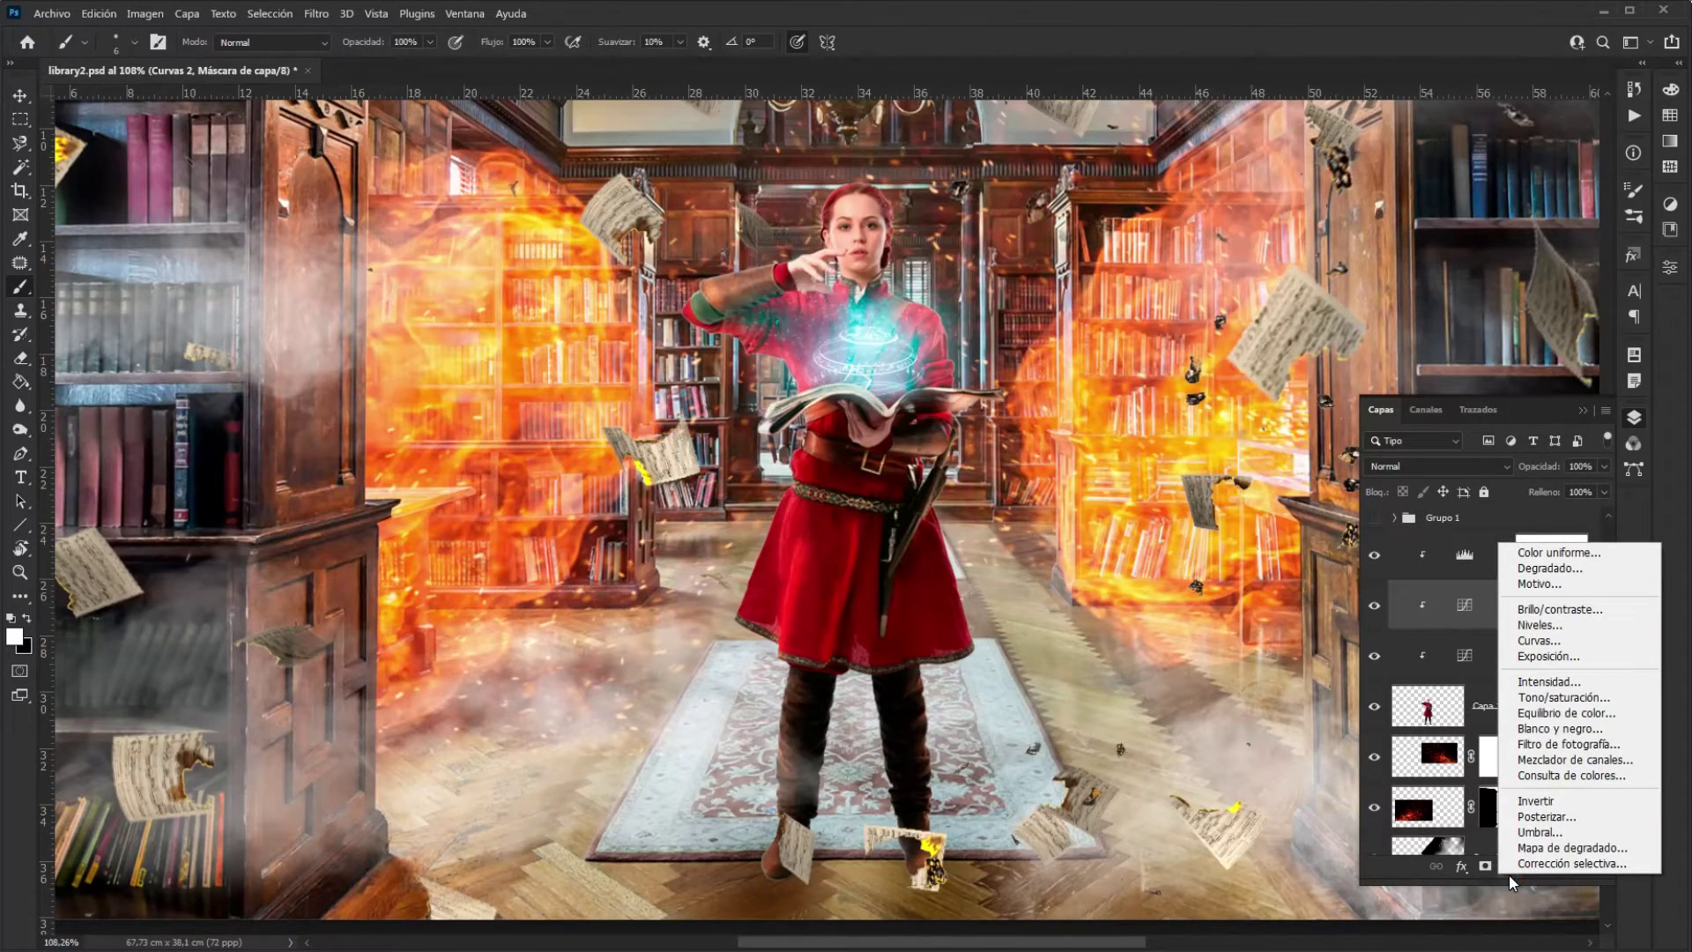
pyautogui.click(1539, 641)
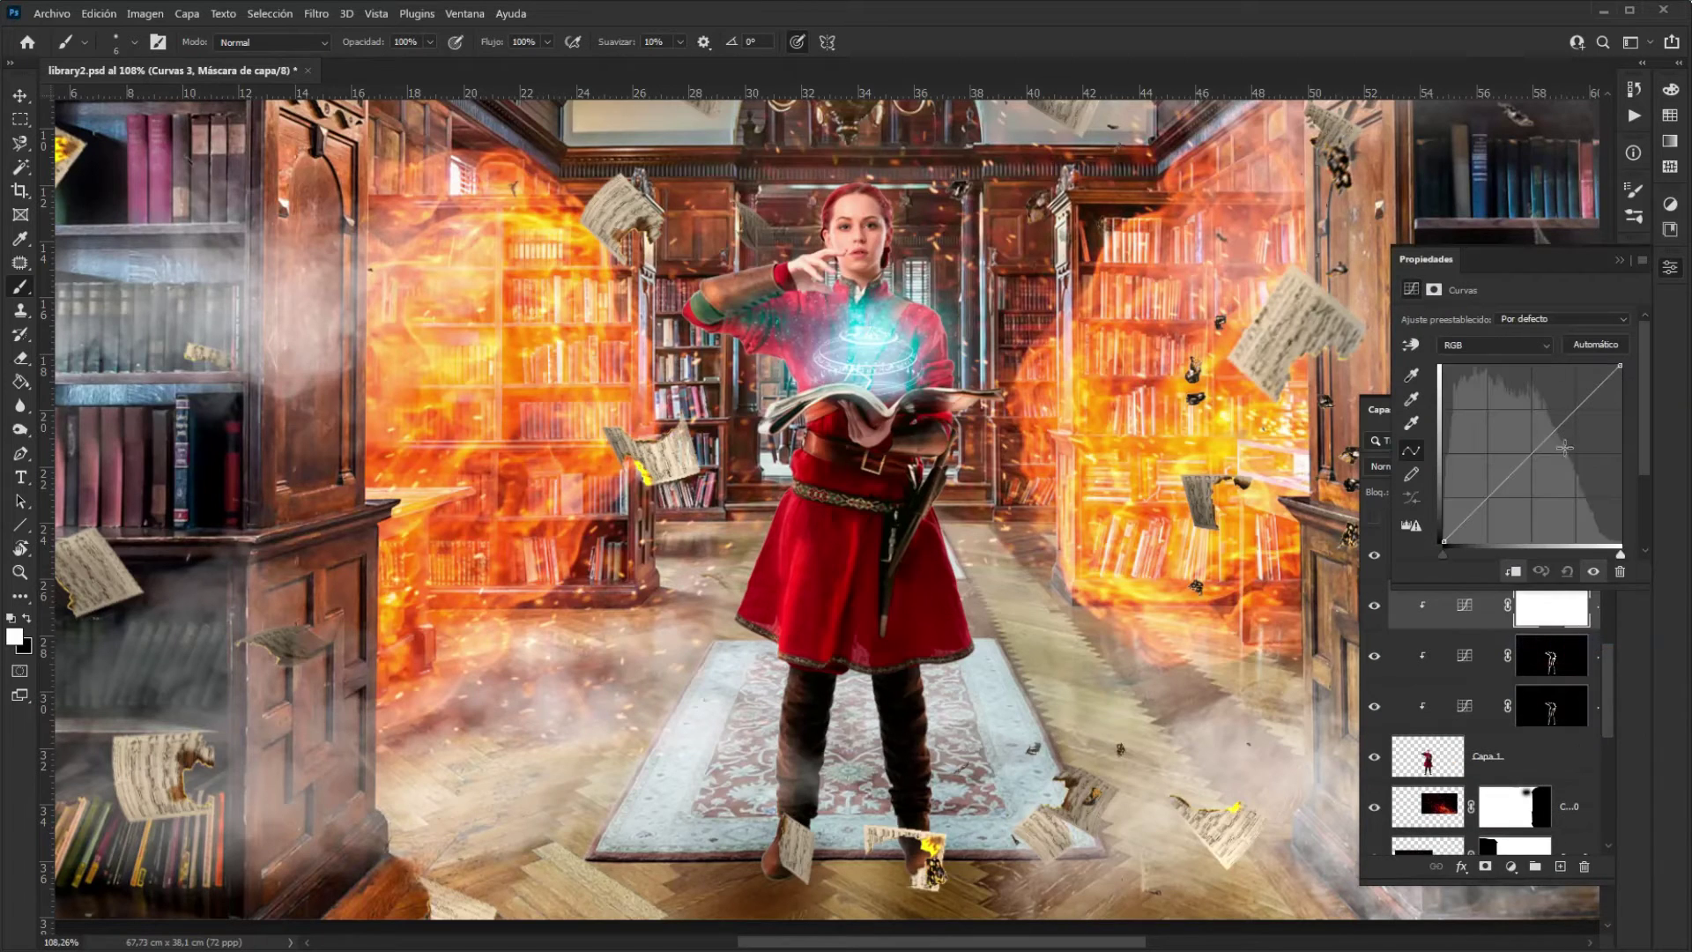
pyautogui.moveTo(1542, 446); pyautogui.dragTo(1556, 455)
pyautogui.click(772, 186)
pyautogui.hotkey('ctrl', 'i')
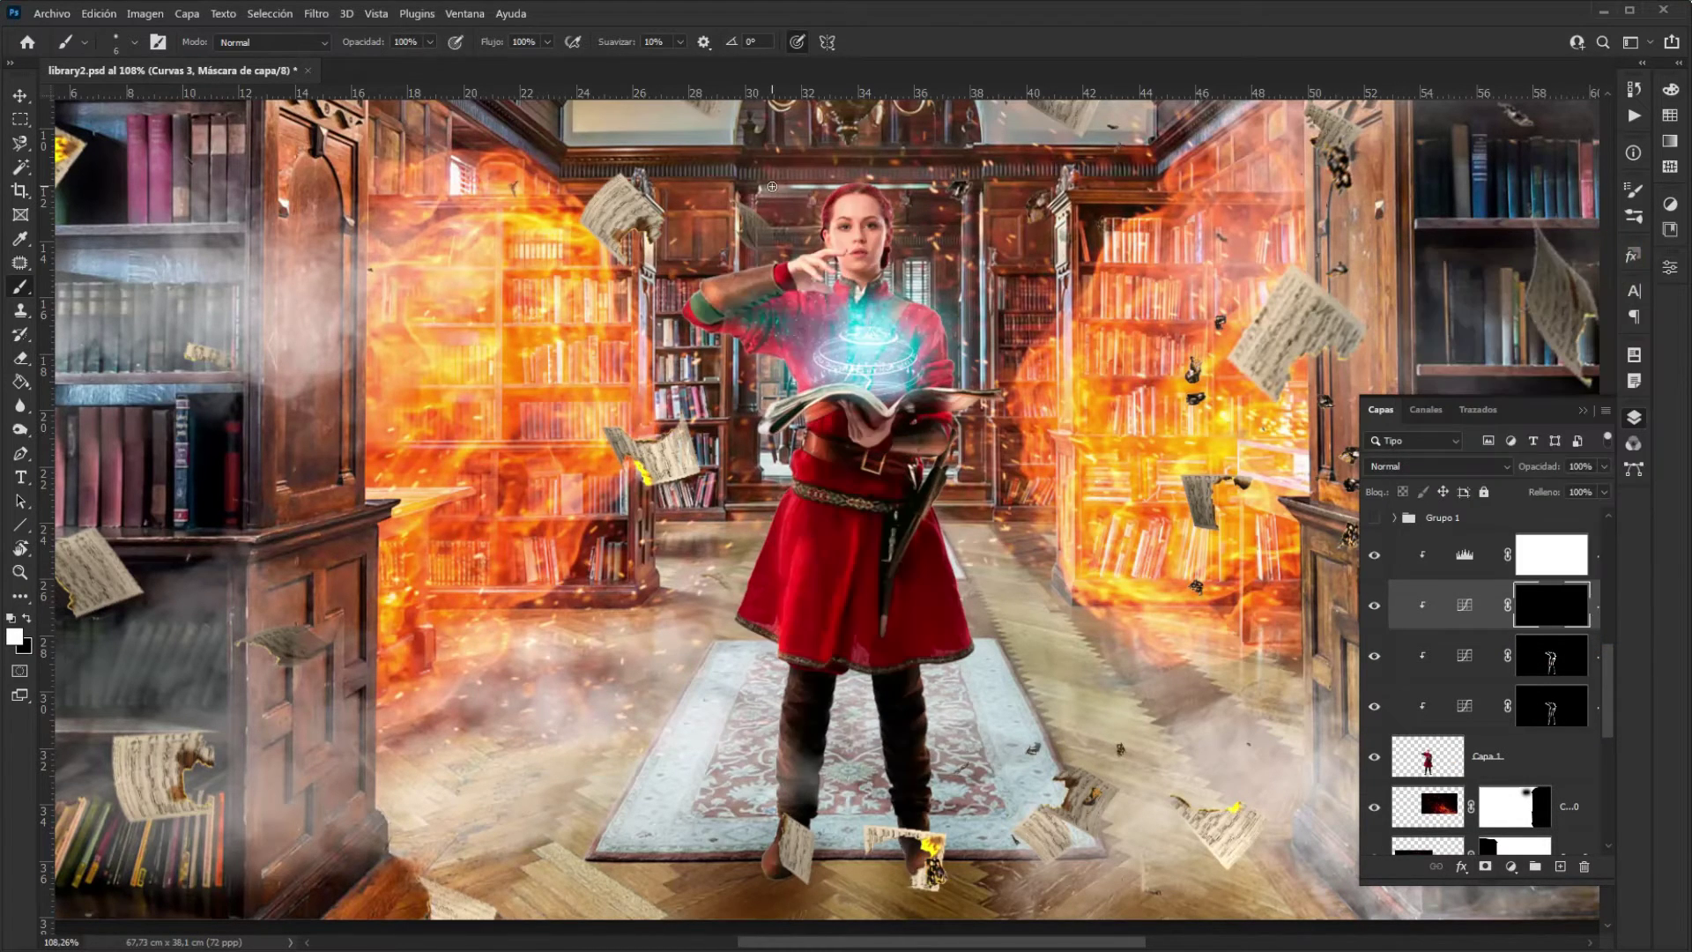
# Paint white over the shaded parts of the woman's skirt and boots on the darkening Curves mask and feather the mask
pyautogui.scroll(5, 793, 608)
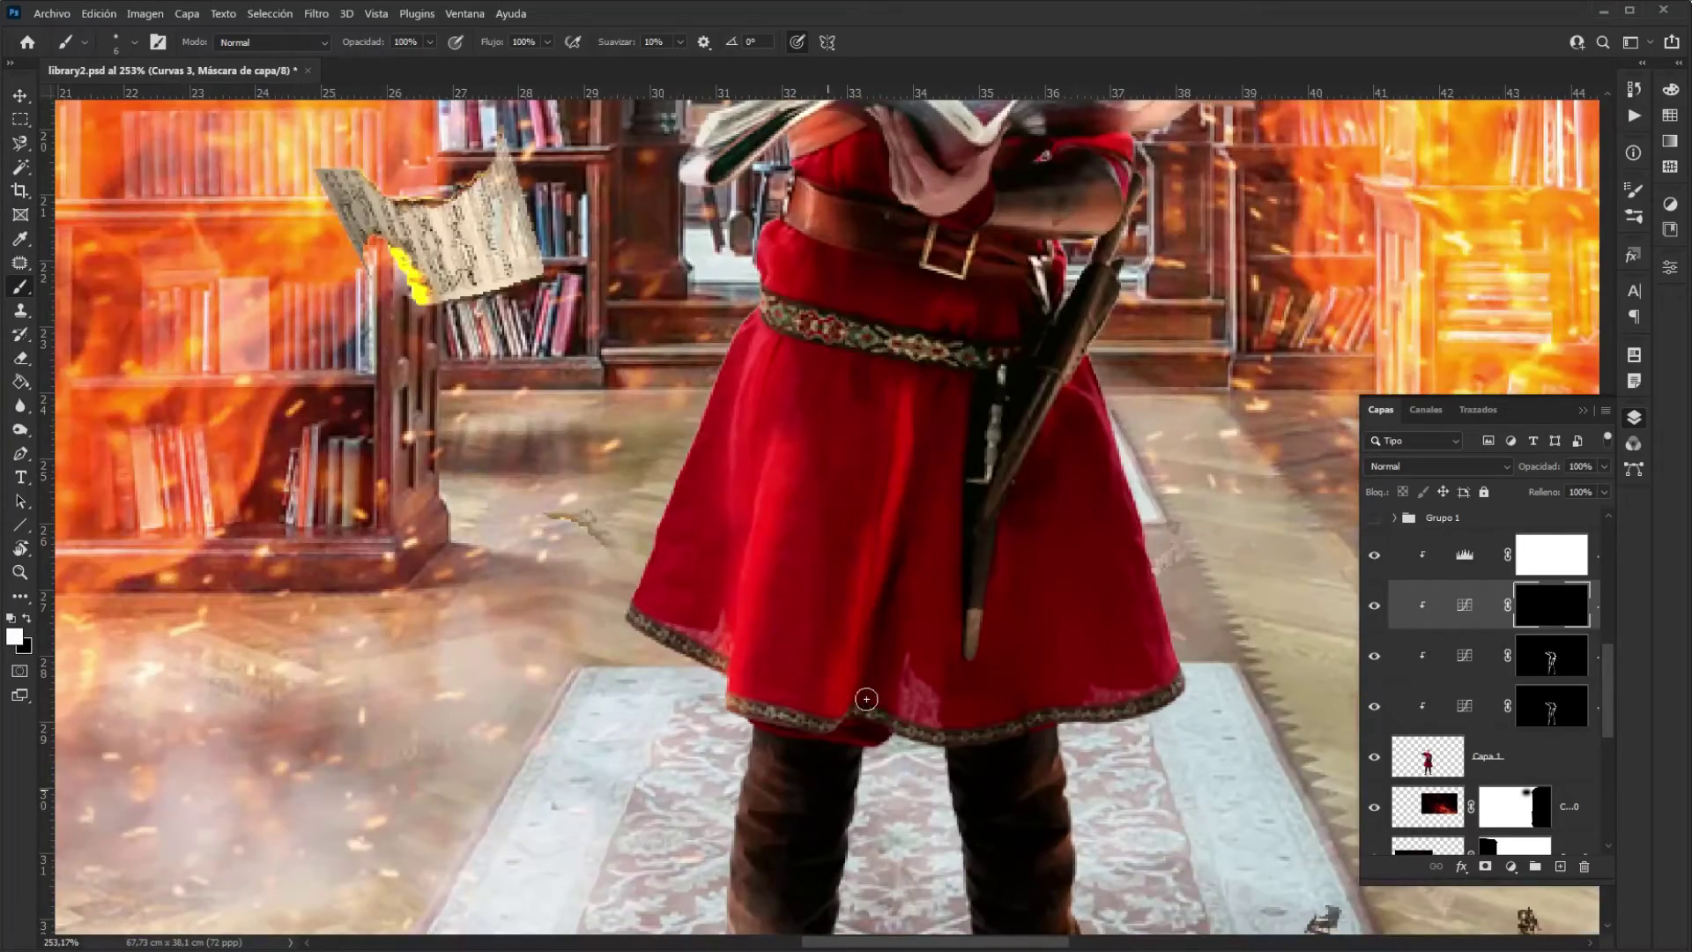
pyautogui.scroll(2, 879, 677)
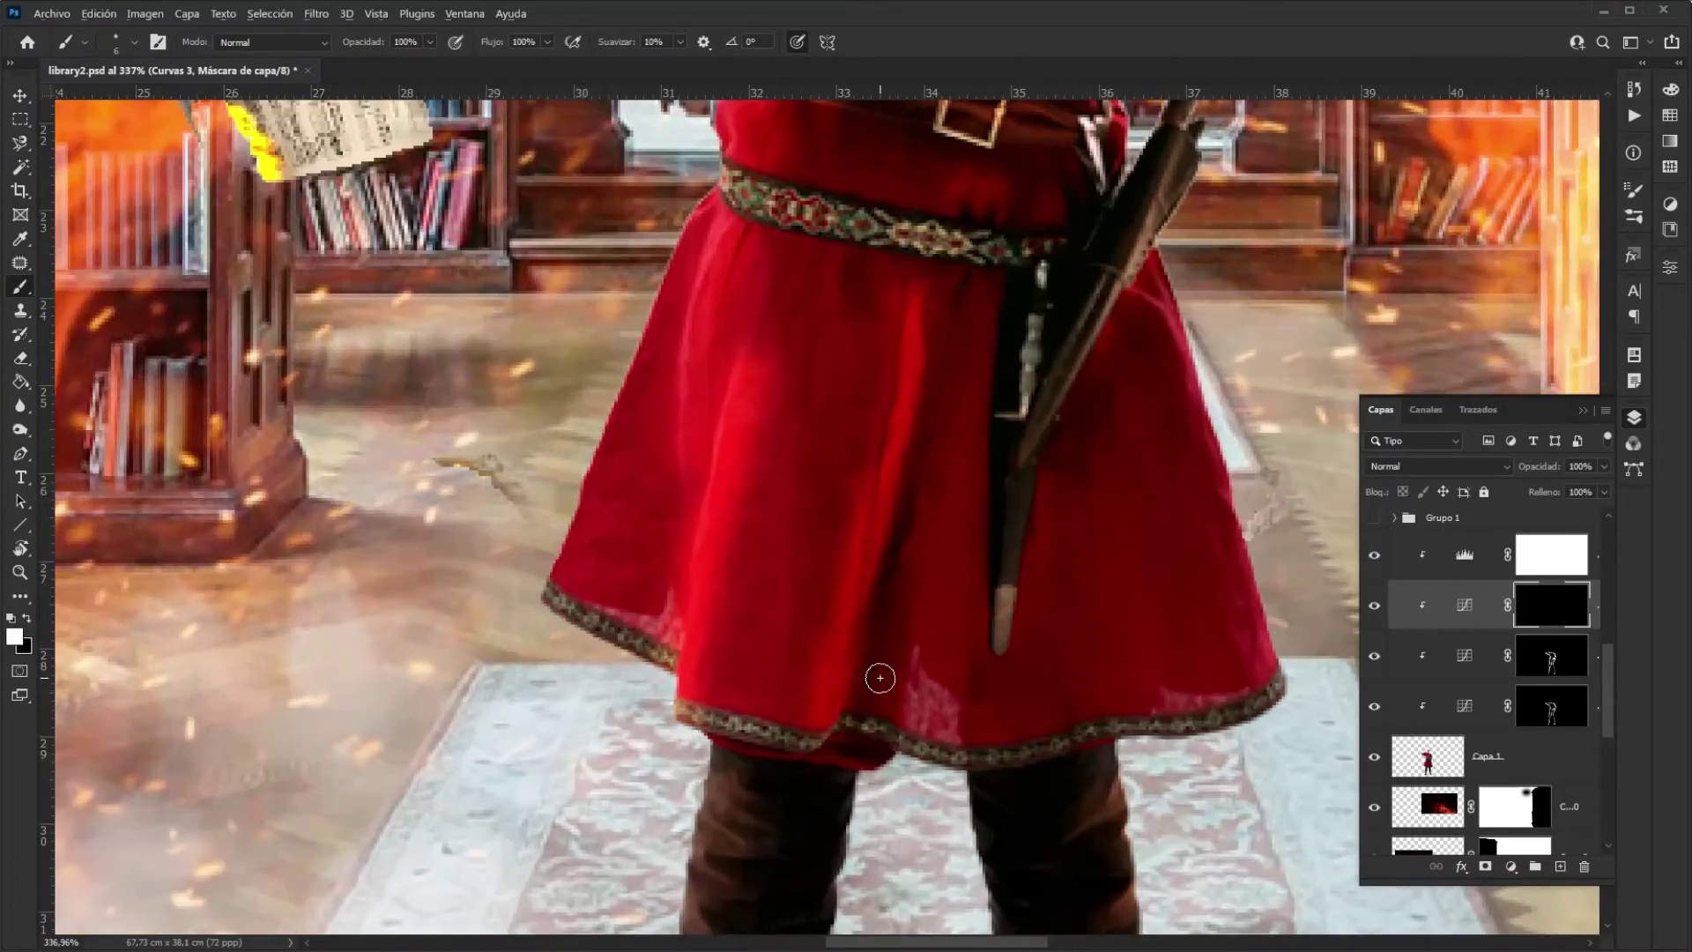
pyautogui.scroll(6, 964, 322)
pyautogui.scroll(-10, 817, 476)
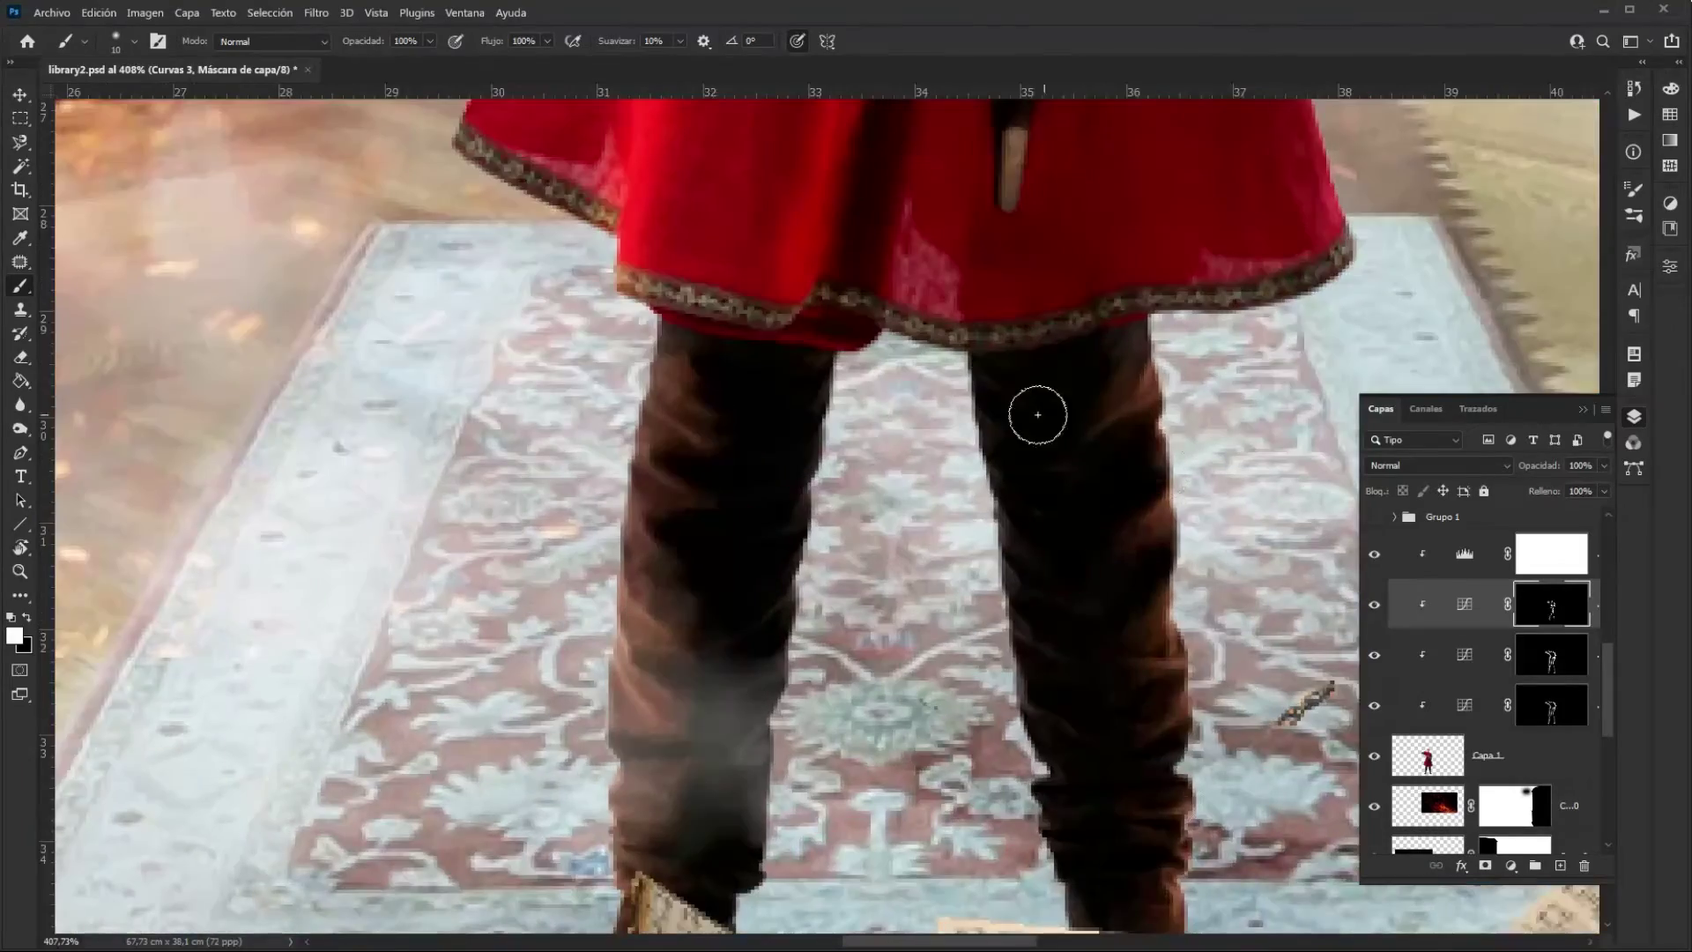
pyautogui.hotkey('ctrl', '0')
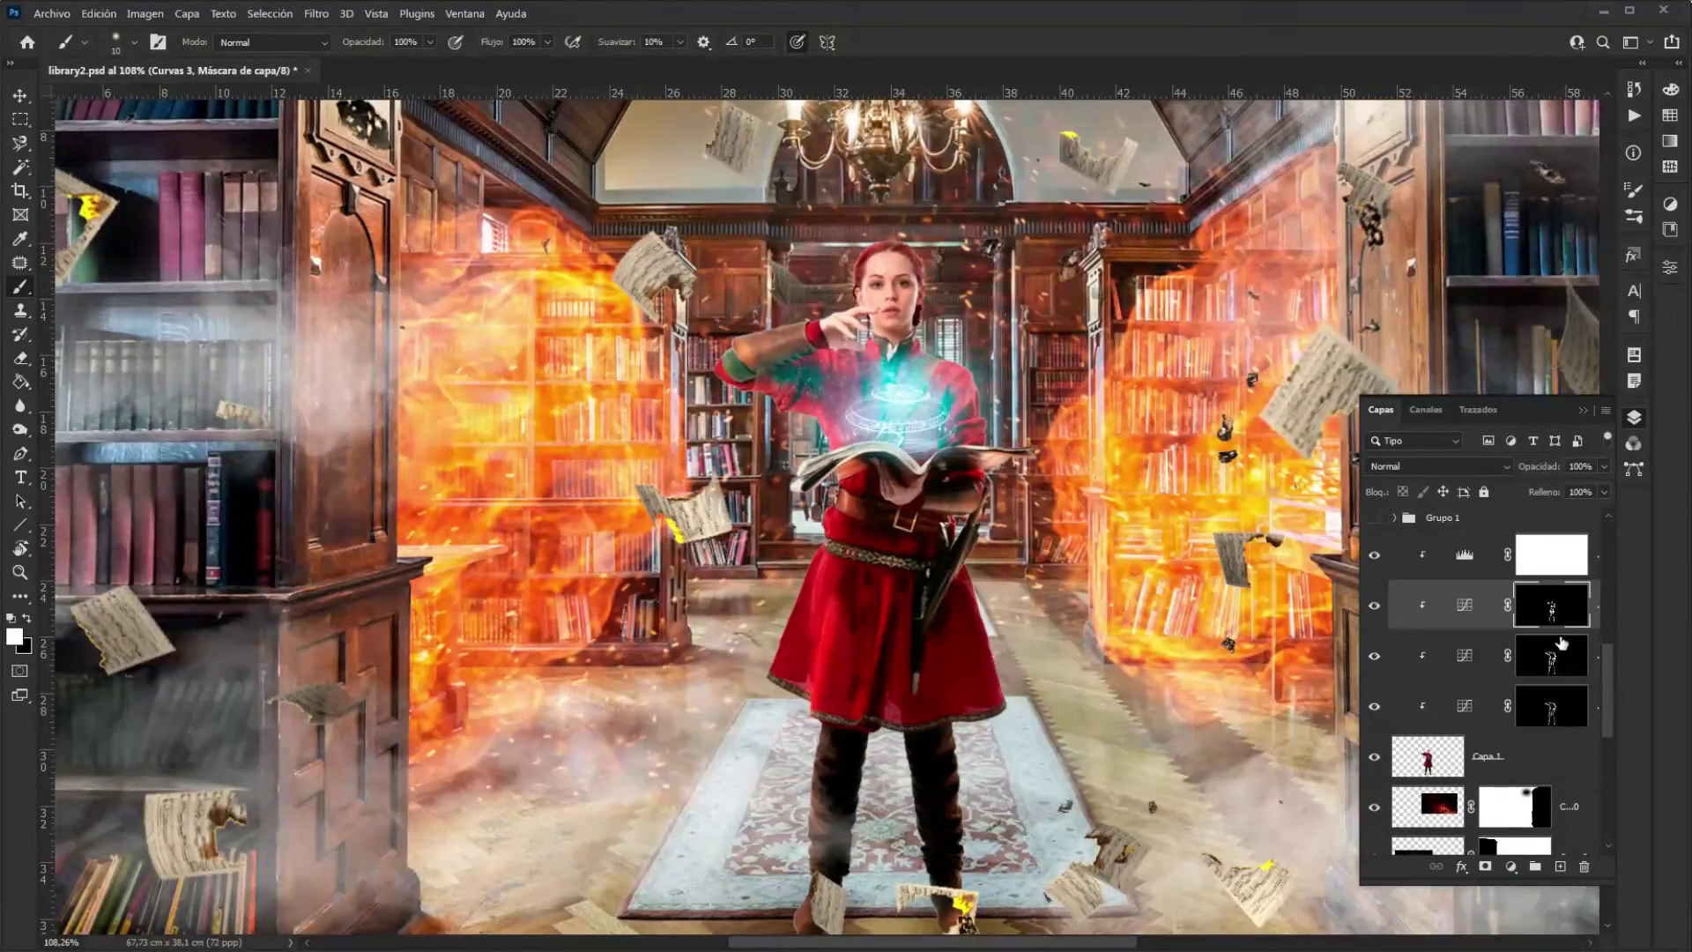
pyautogui.doubleClick(1553, 609)
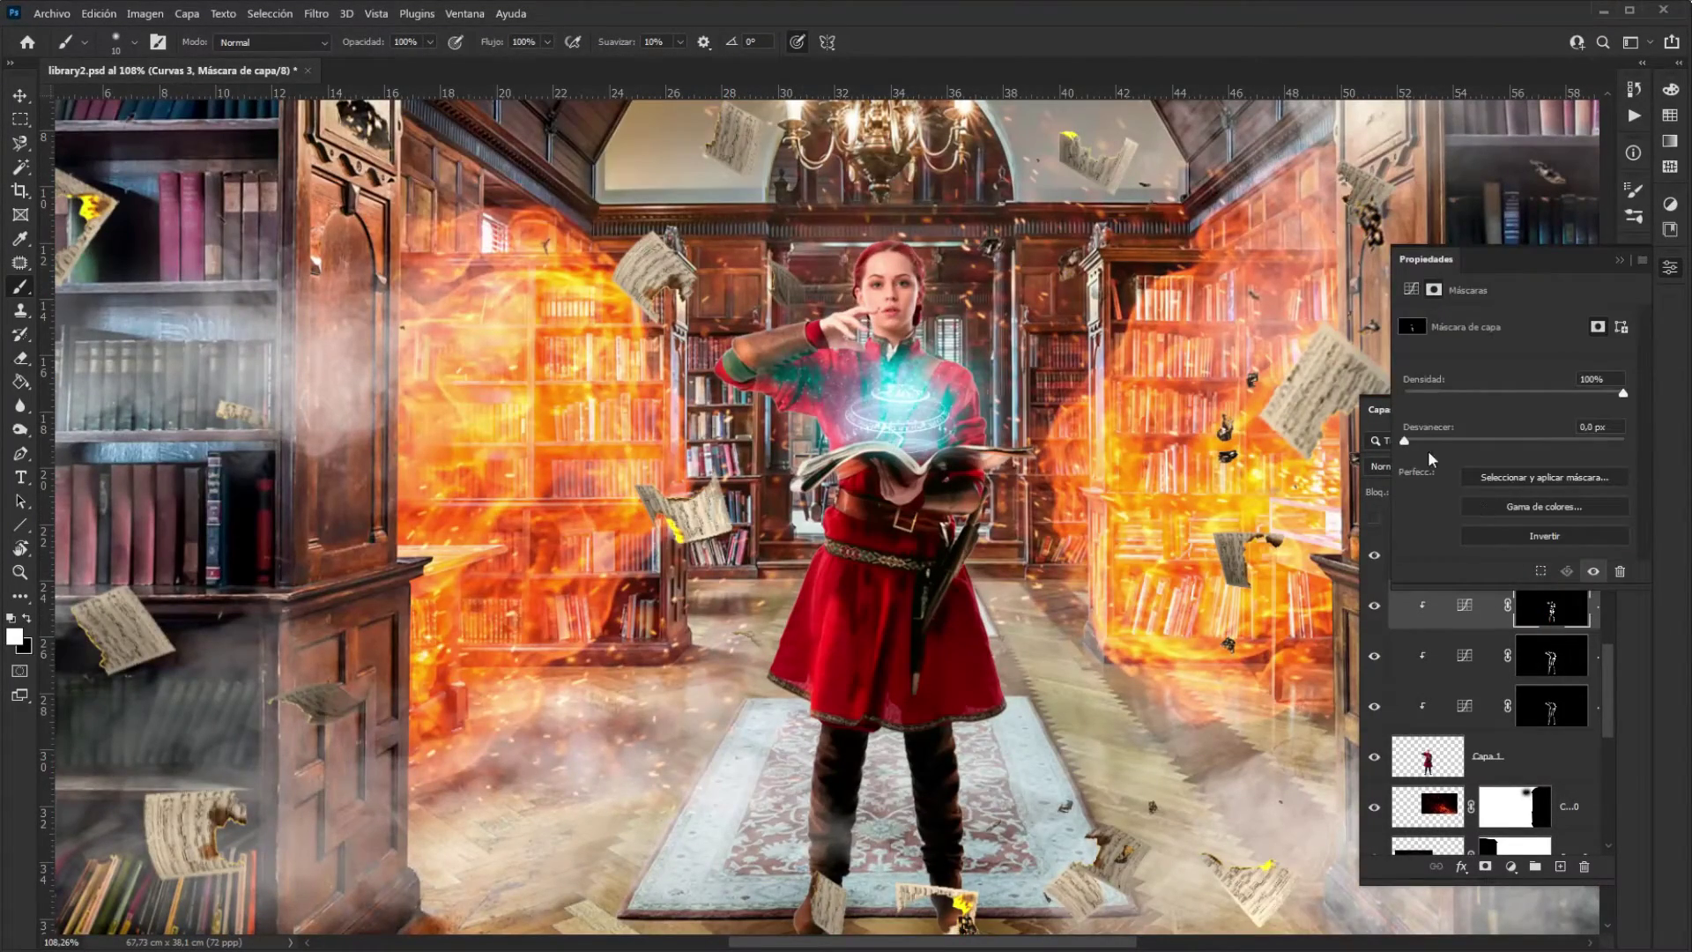
pyautogui.moveTo(1410, 441); pyautogui.dragTo(1467, 438)
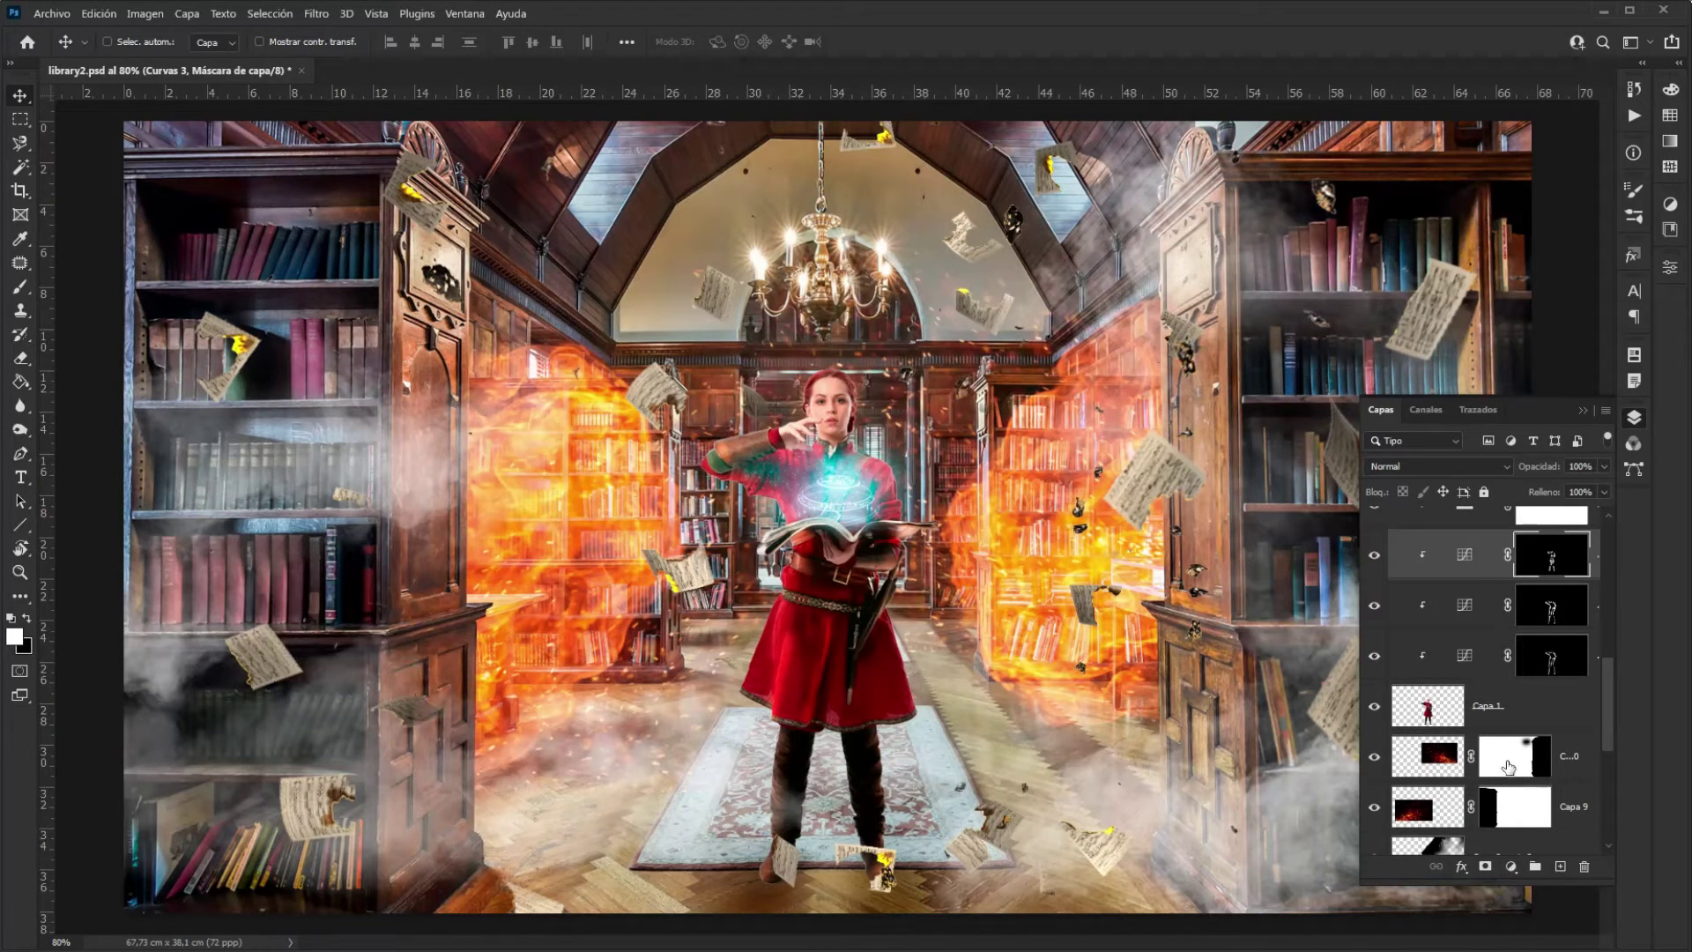
# Compare the scene with the fire layers Capa 10 and Capa 9 hidden and shown
pyautogui.scroll(-1, 1074, 643)
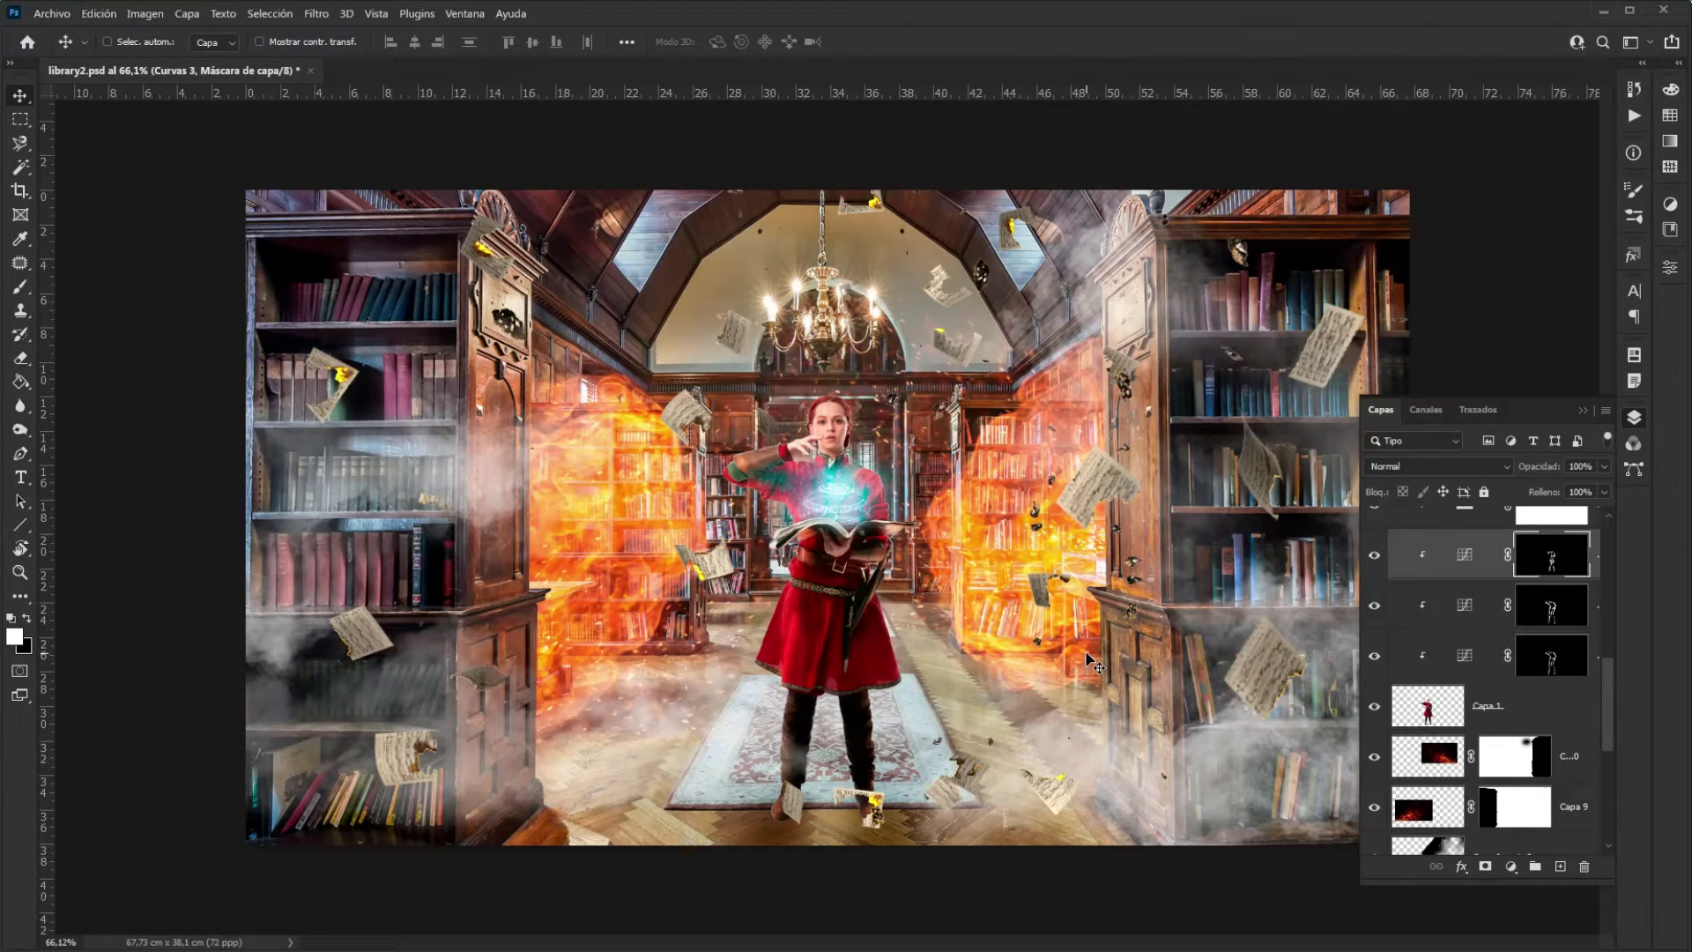
pyautogui.click(1378, 759)
pyautogui.click(1377, 758)
pyautogui.click(1377, 809)
pyautogui.click(1377, 809)
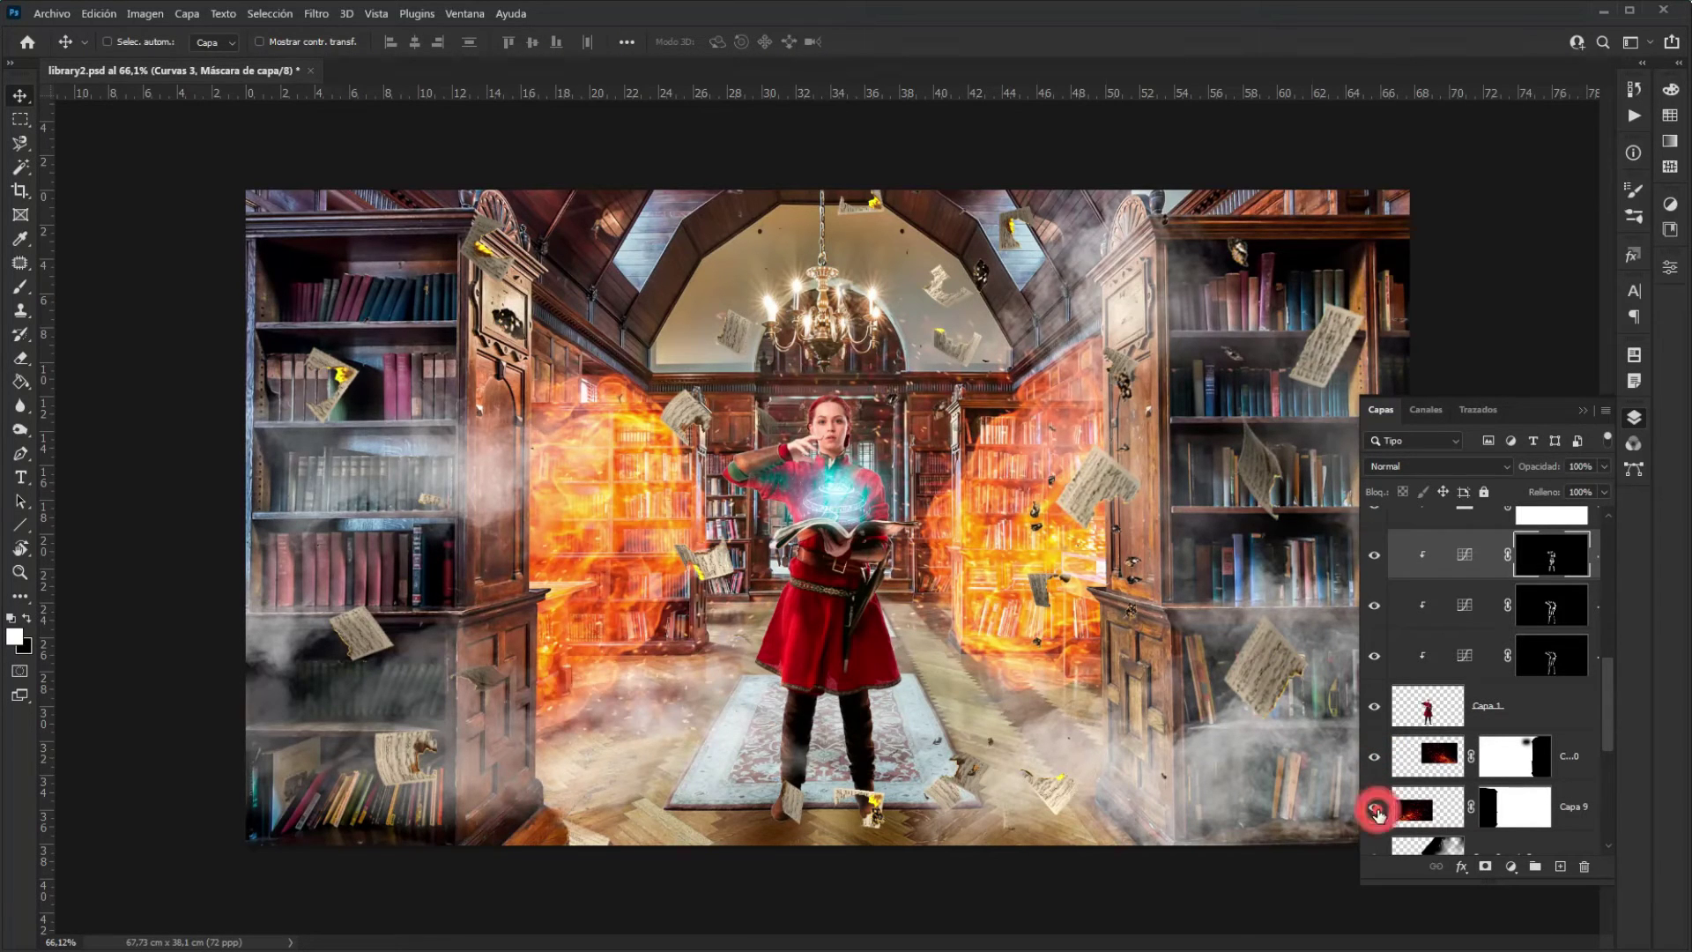
# Load Capa 9's mask as a selection and add a Curves adjustment directly above the Fondo copia layer
pyautogui.scroll(-4, 1444, 774)
pyautogui.scroll(4, 1447, 775)
pyautogui.scroll(-1, 1516, 756)
pyautogui.keyDown('ctrl'); pyautogui.click(1516, 758); pyautogui.keyUp('ctrl')
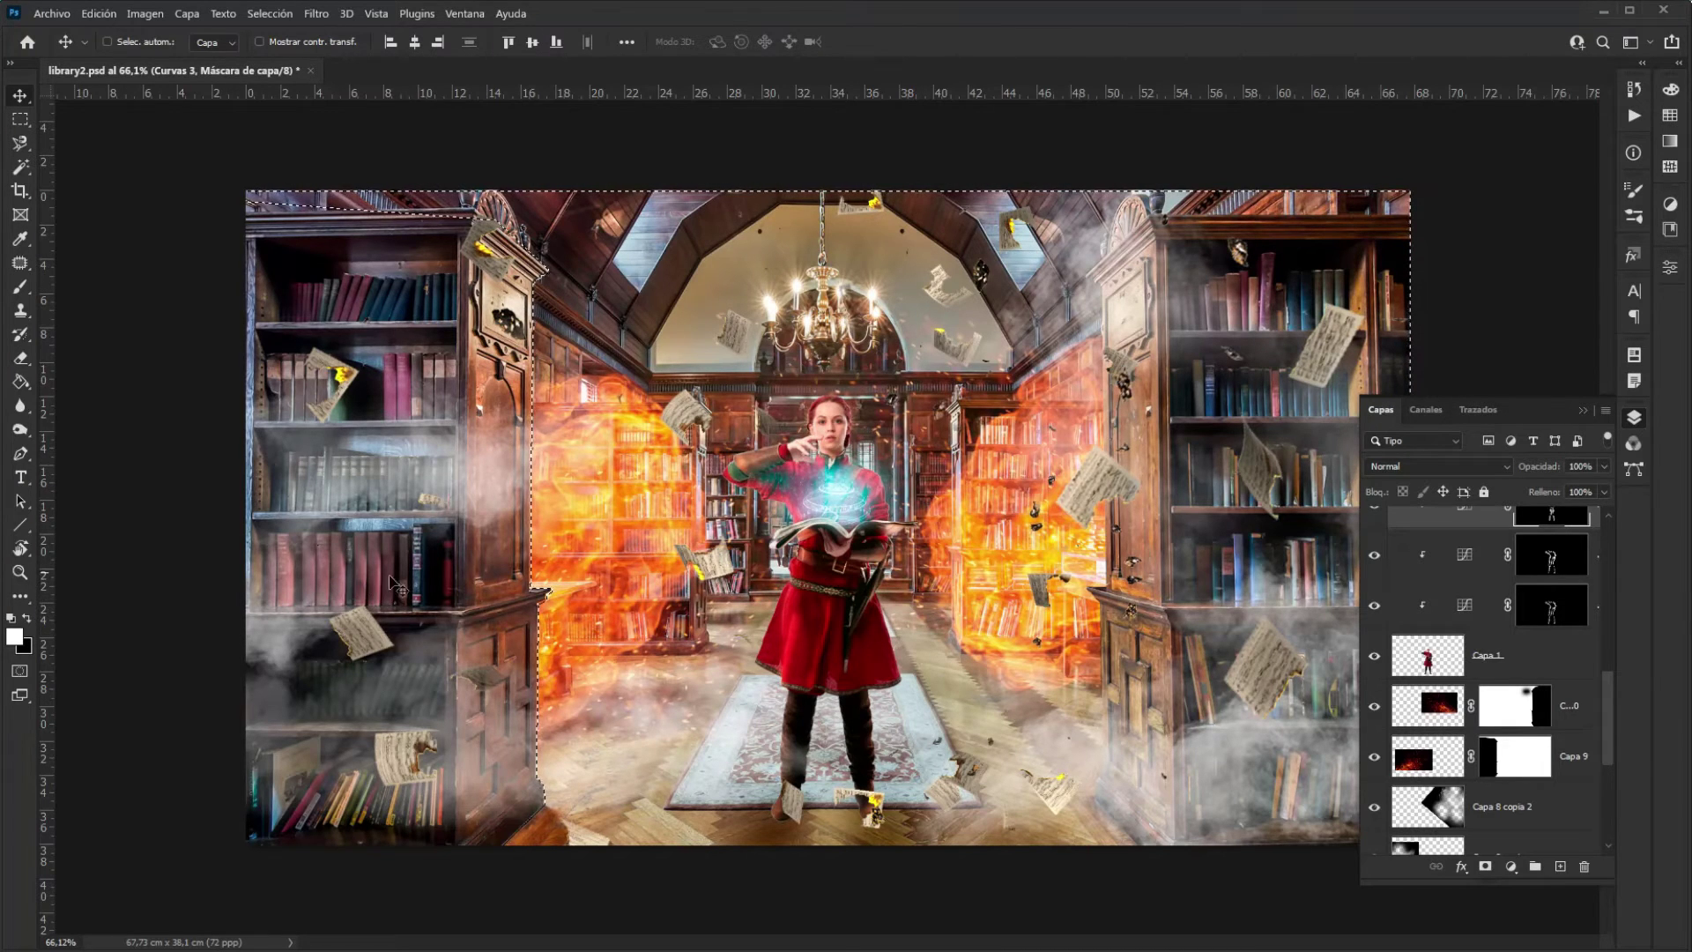
pyautogui.scroll(-5, 1498, 705)
pyautogui.click(1549, 785)
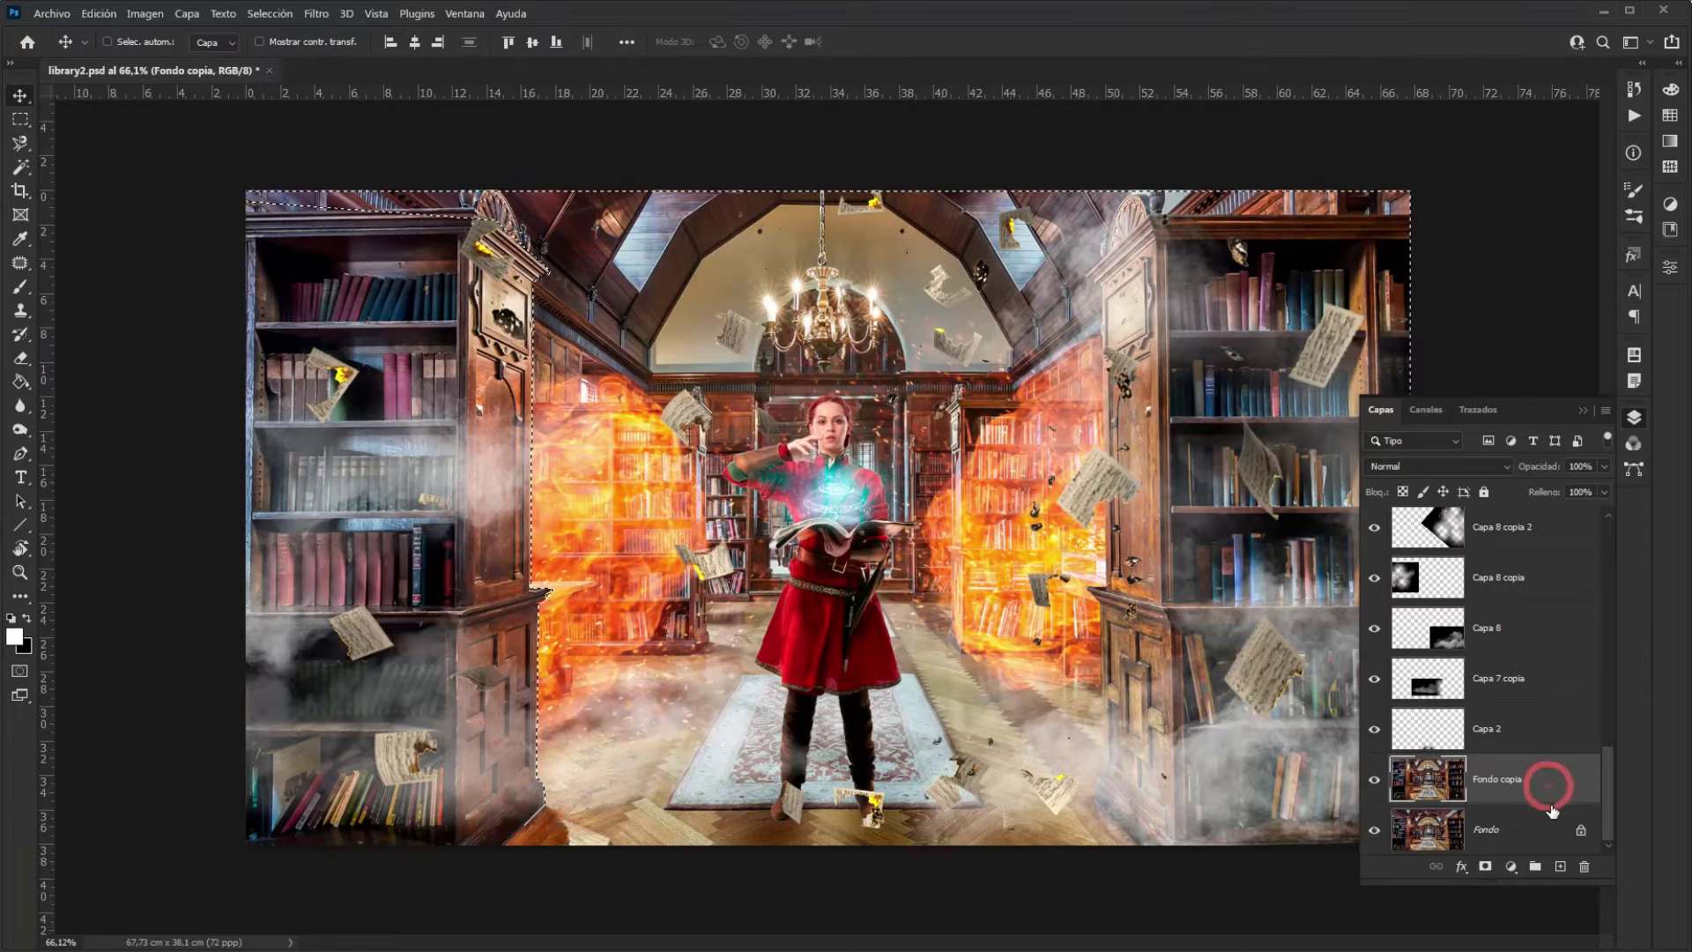
pyautogui.click(1509, 869)
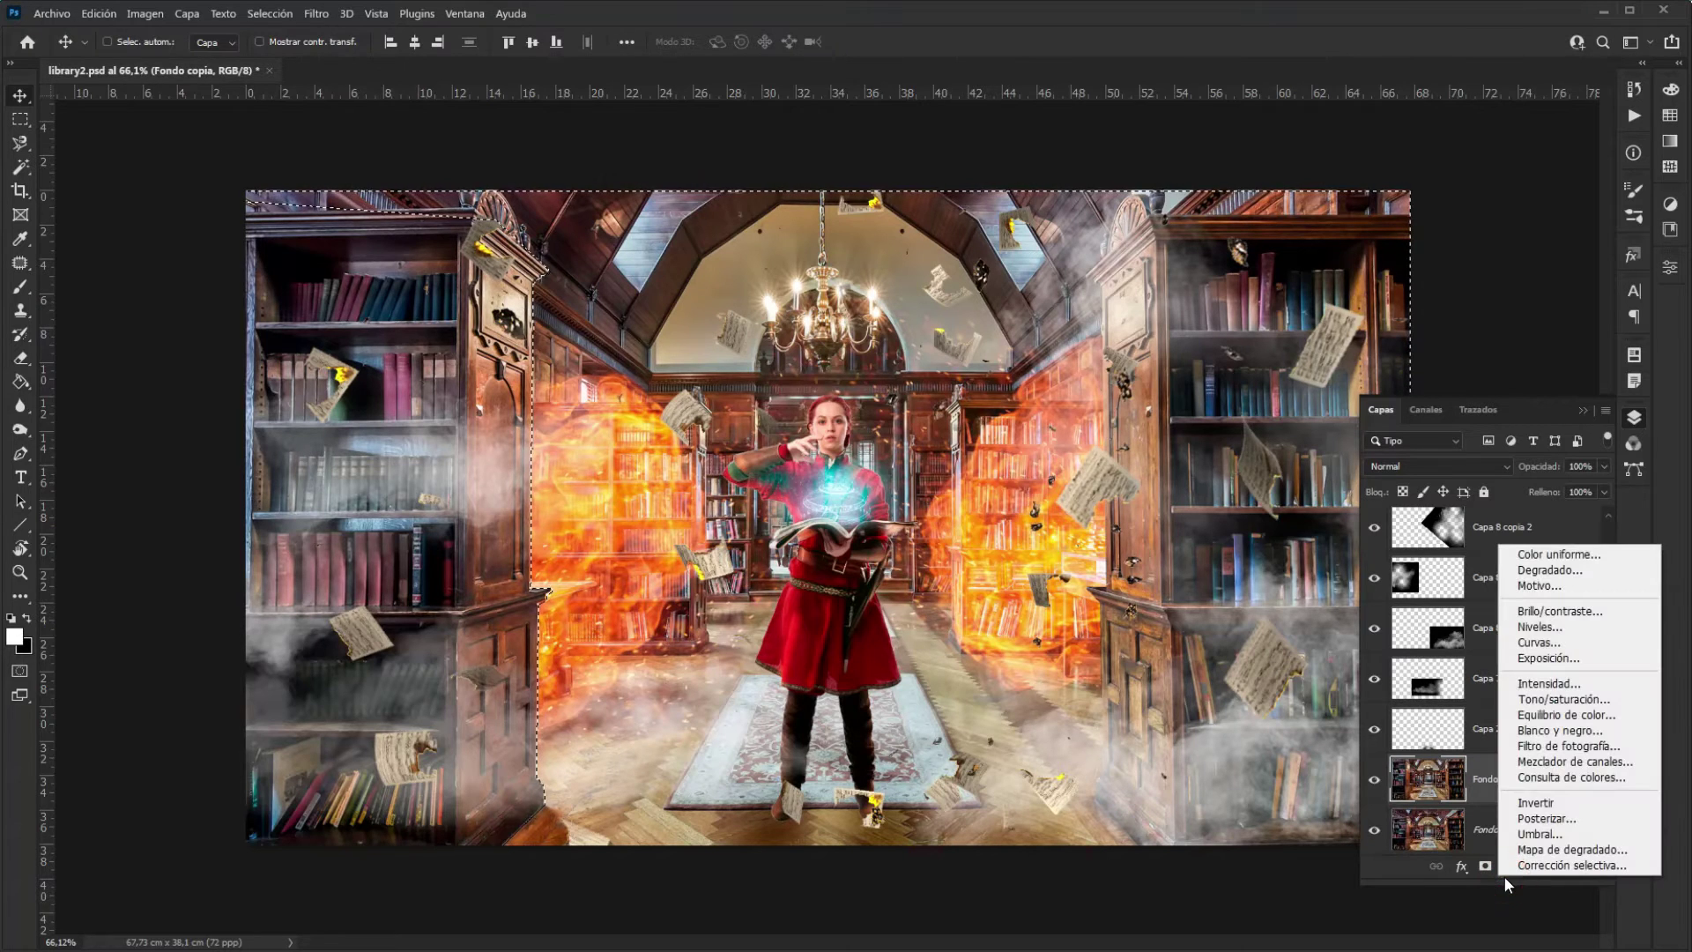
pyautogui.click(1573, 645)
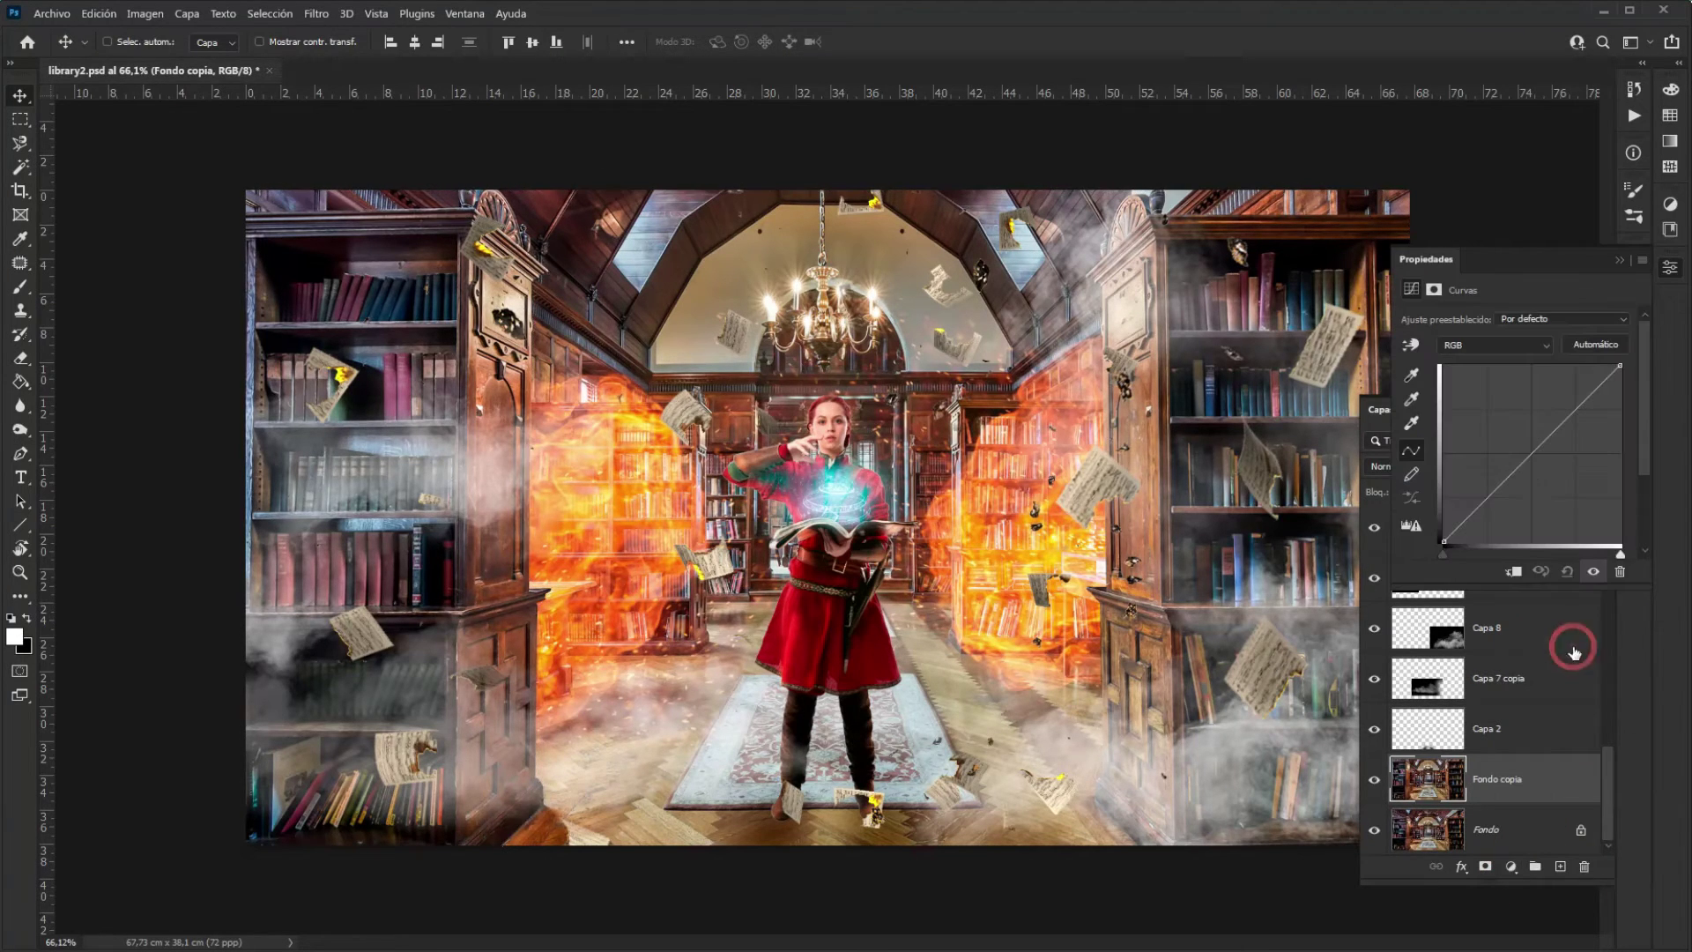
# Raise the RGB and red midtones and lower the blue midtones in the background Curves to create a warm orange glow
pyautogui.moveTo(1549, 441); pyautogui.dragTo(1525, 420)
pyautogui.click(1507, 343)
pyautogui.click(1499, 380)
pyautogui.moveTo(1538, 446); pyautogui.dragTo(1549, 473)
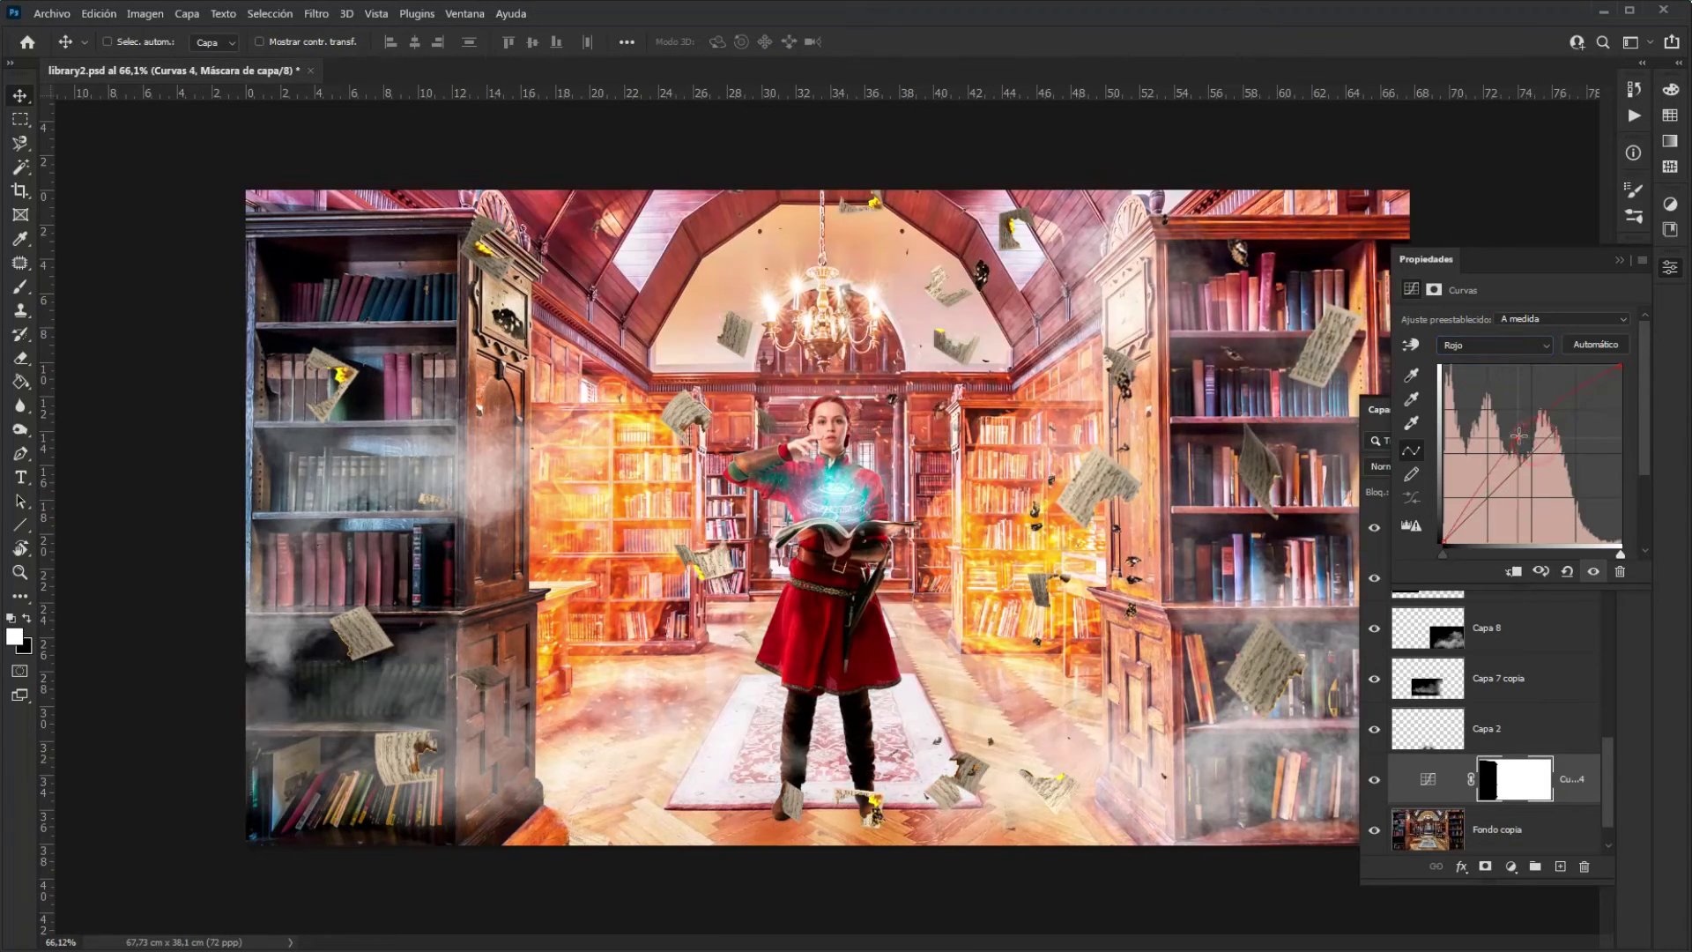
# Paint the warm Curves masks with a large soft brush so the orange glow falls mainly on the floor and carpet
pyautogui.press('b')
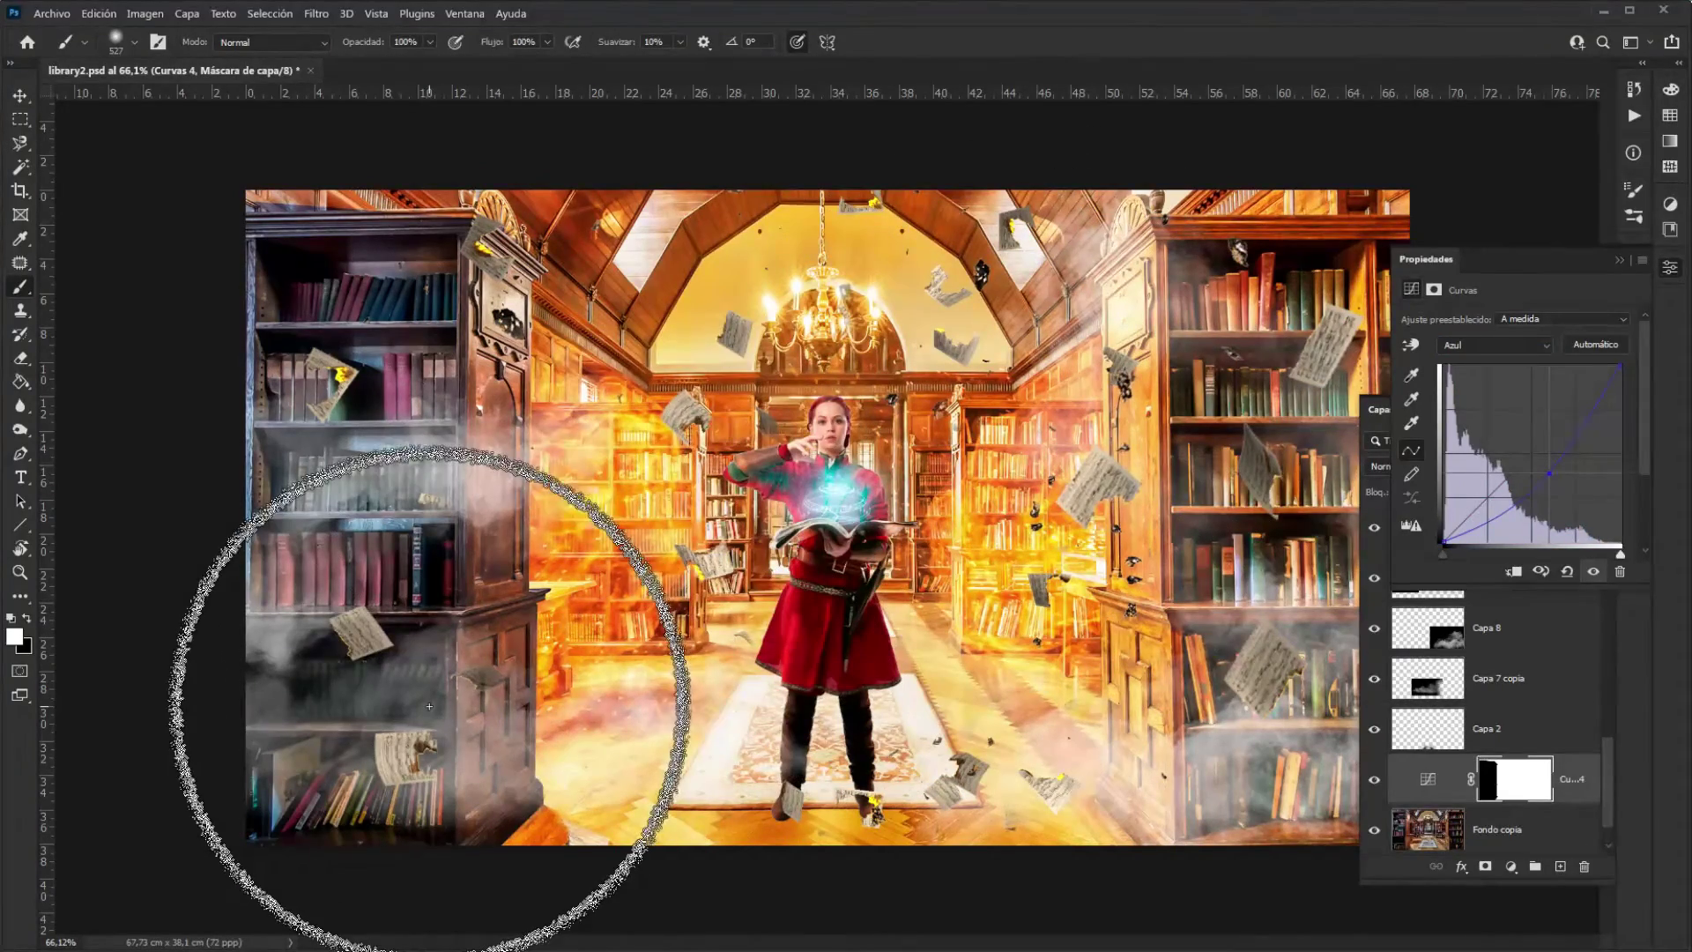
pyautogui.press('x')
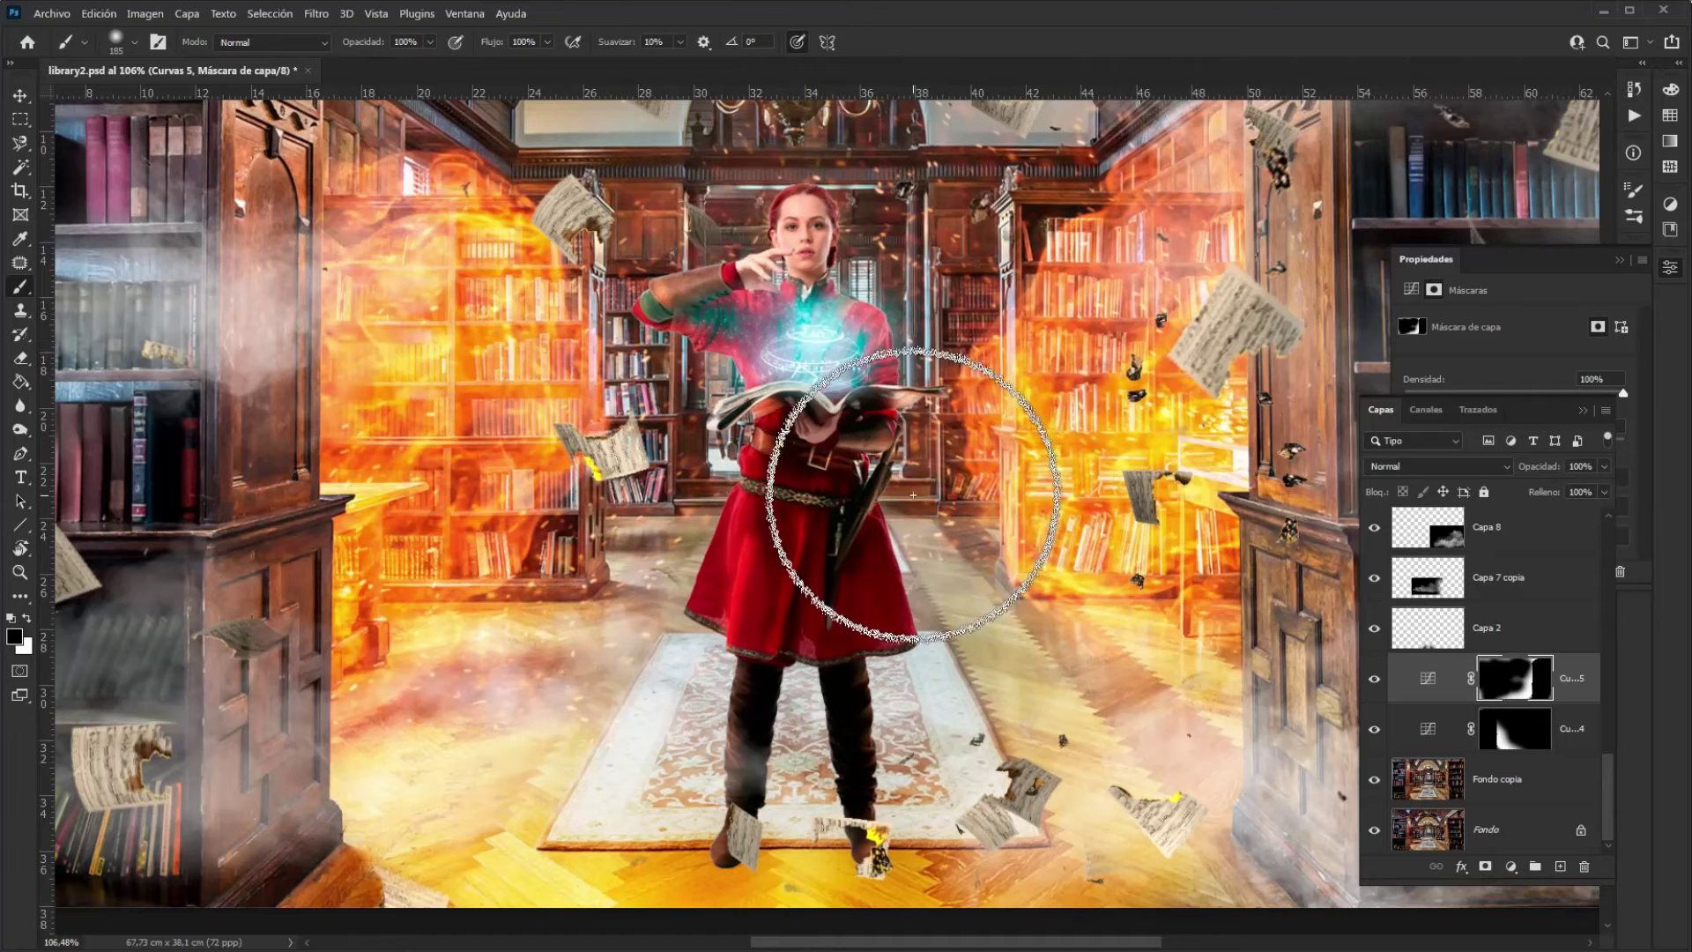
# Add an empty layer above Capa 10, beneath the woman, and make black the foreground colour
pyautogui.scroll(7, 1542, 652)
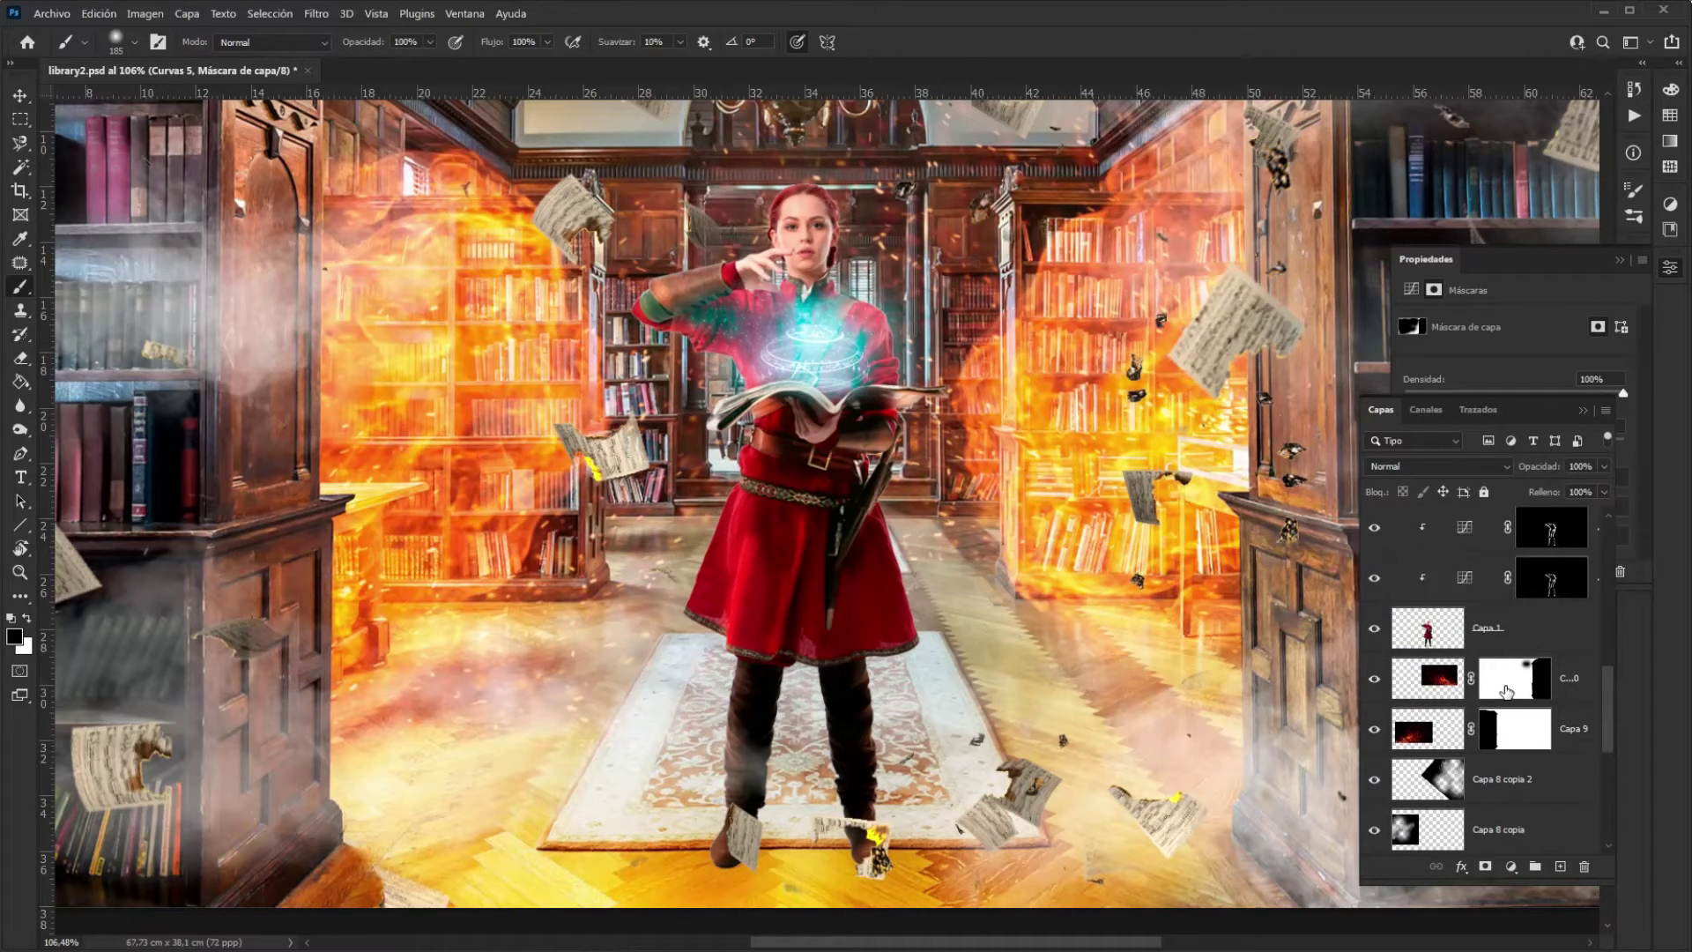
pyautogui.click(1586, 684)
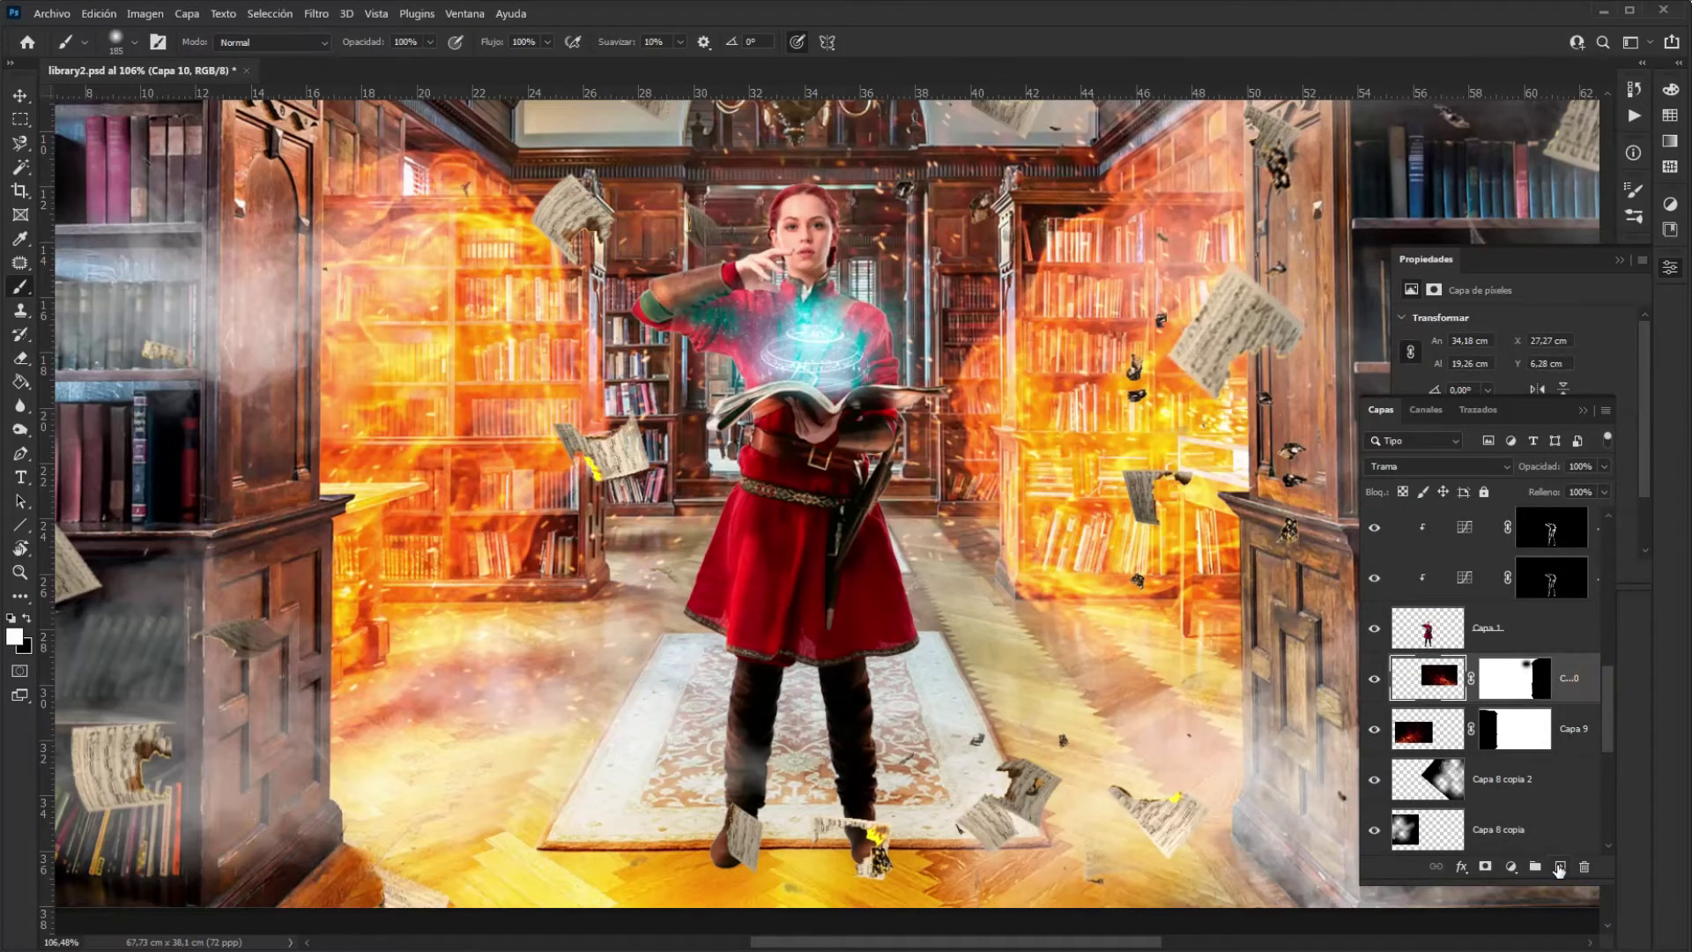
pyautogui.click(1559, 868)
pyautogui.press('x')
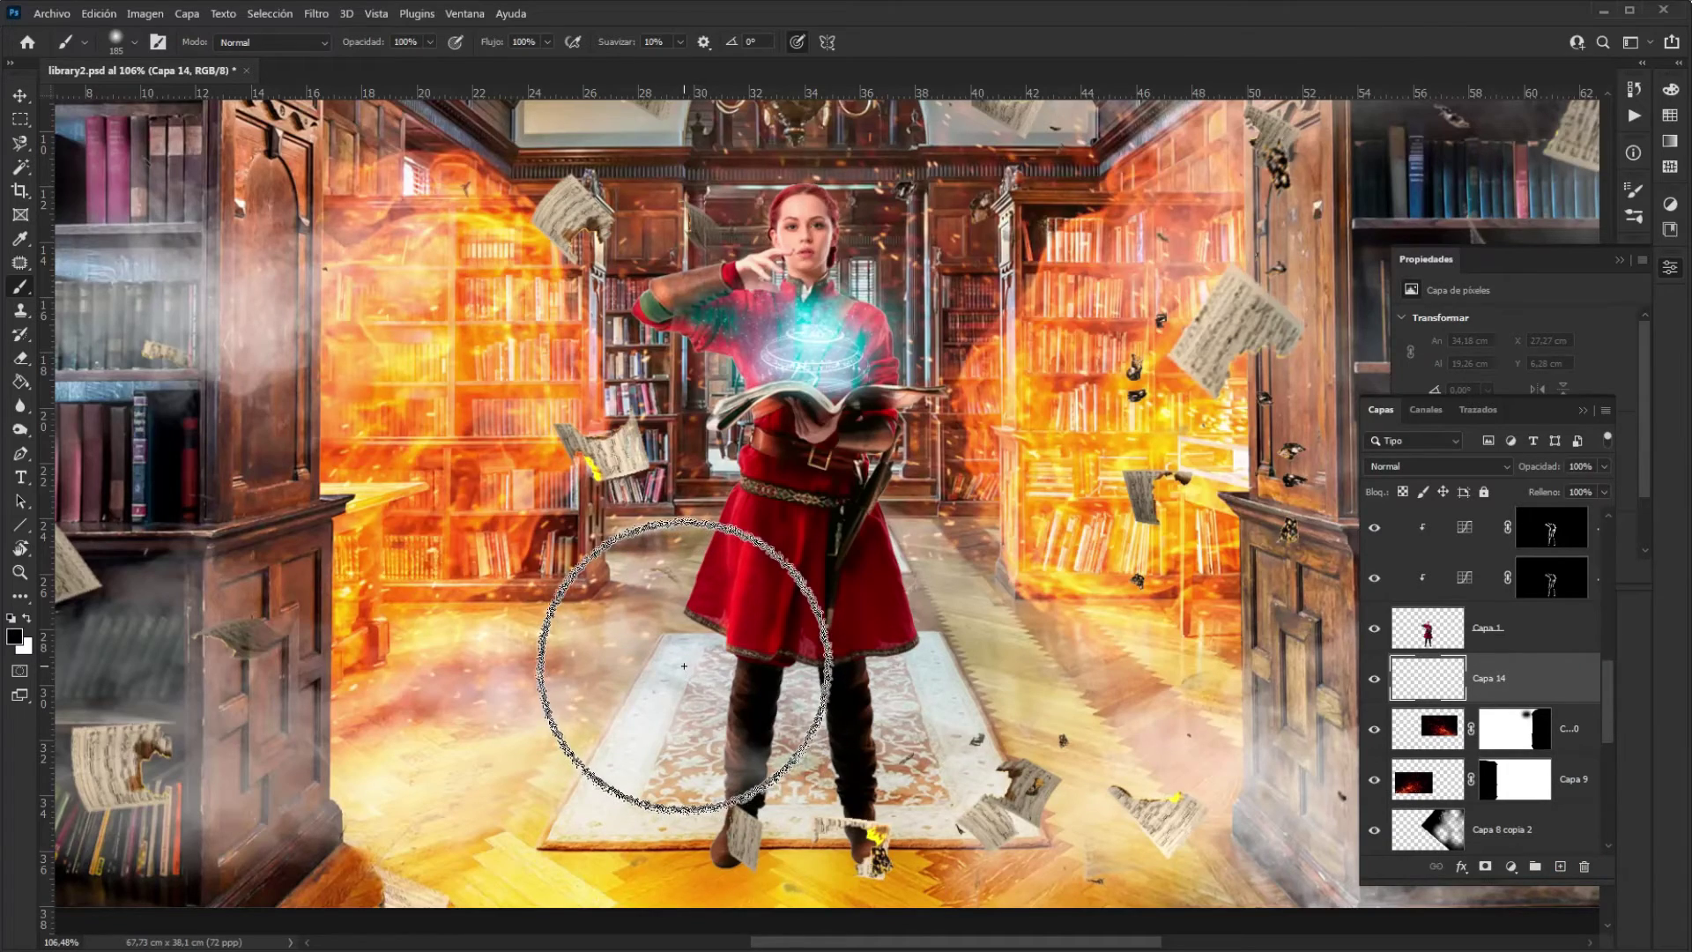
# Paint soft black shadows on the floor around the woman's feet and set the layer's blend mode to Superponer
pyautogui.scroll(4, 753, 718)
pyautogui.moveTo(753, 766); pyautogui.dragTo(826, 428)
pyautogui.moveTo(863, 589)
pyautogui.mouseDown()
pyautogui.moveTo(777, 571)
pyautogui.moveTo(797, 574)
pyautogui.mouseUp()
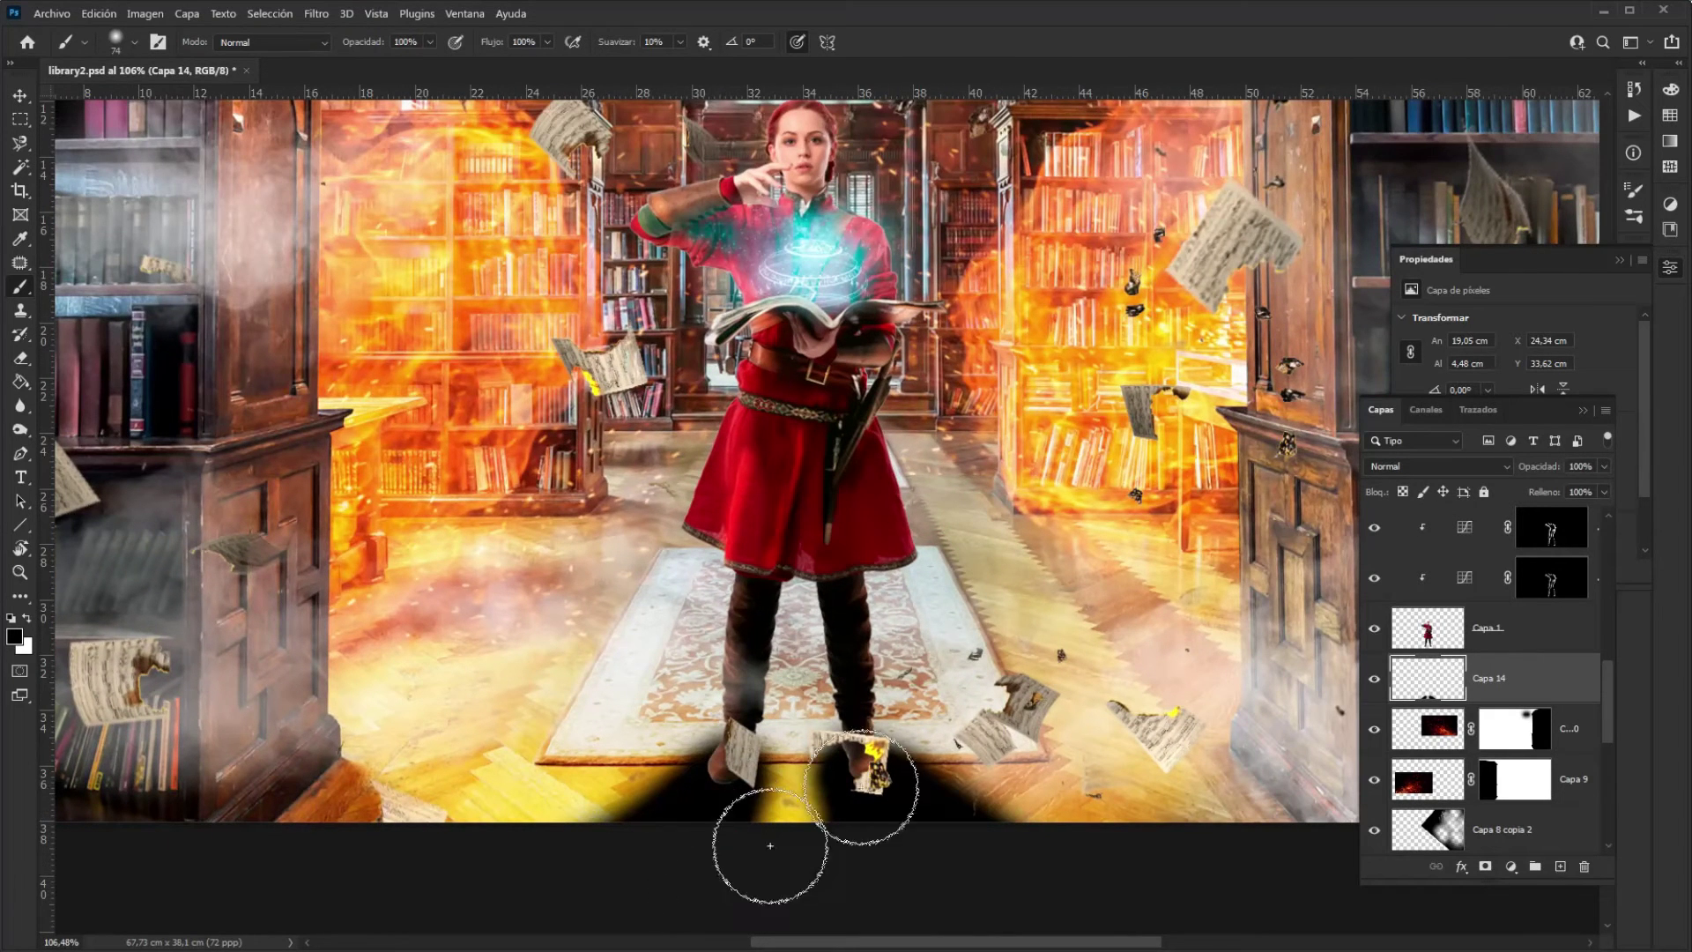
pyautogui.click(1434, 469)
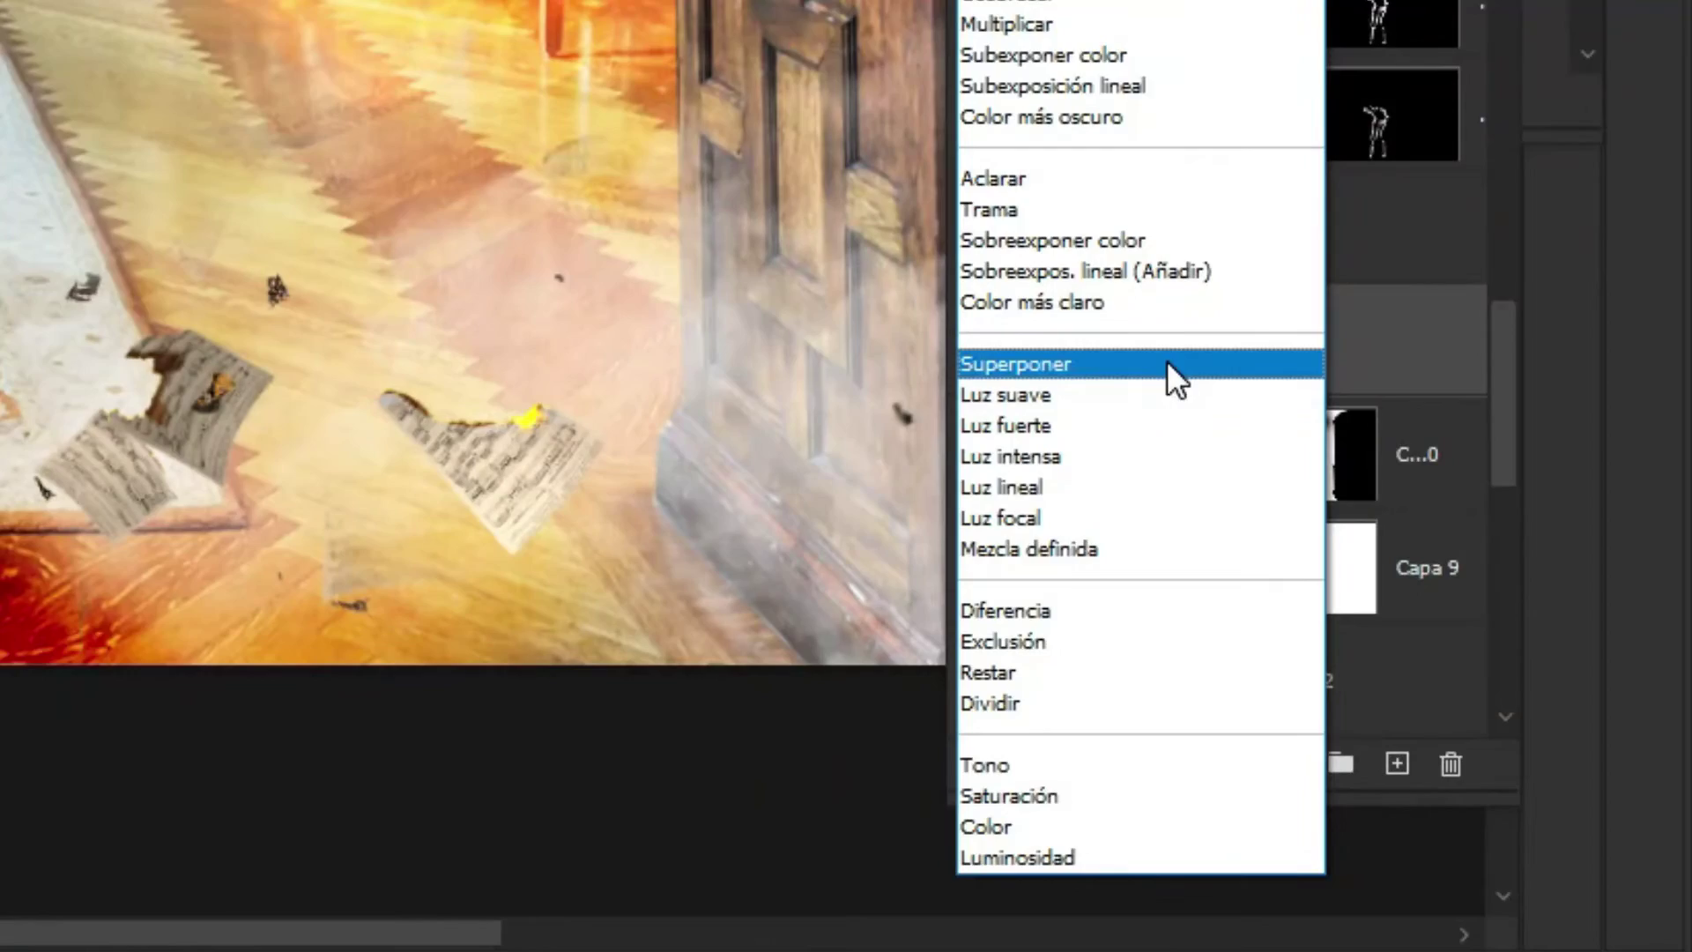
pyautogui.click(1167, 362)
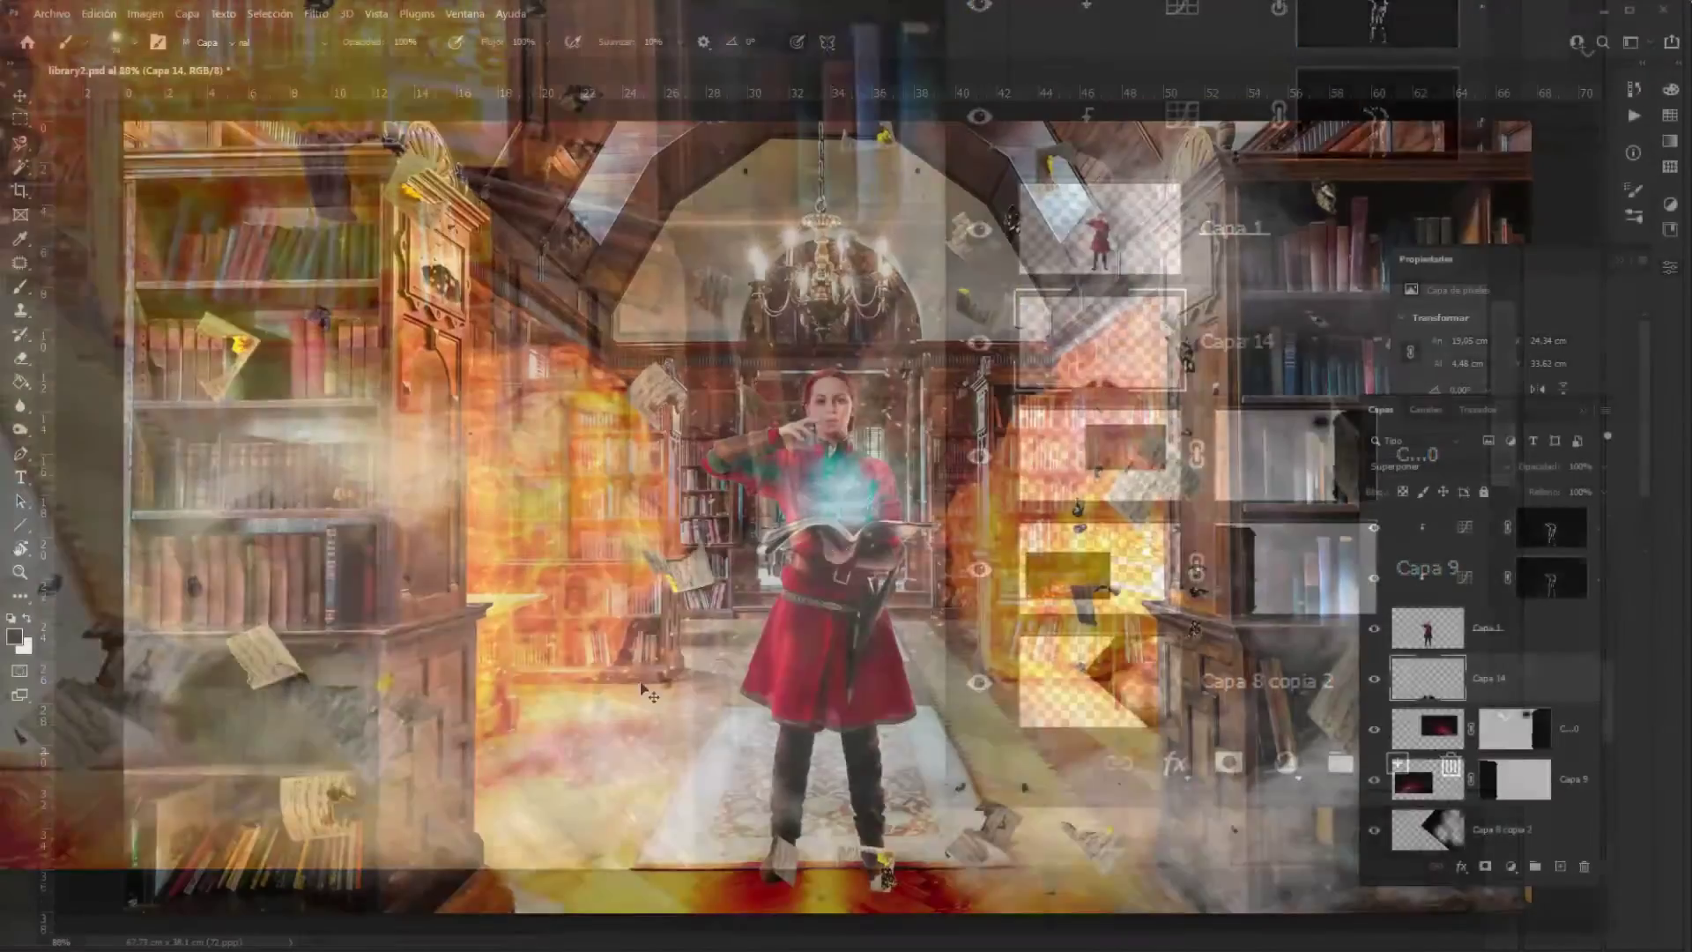
# Open the blur filter options for the shadow layer Capa 14
pyautogui.click(318, 14)
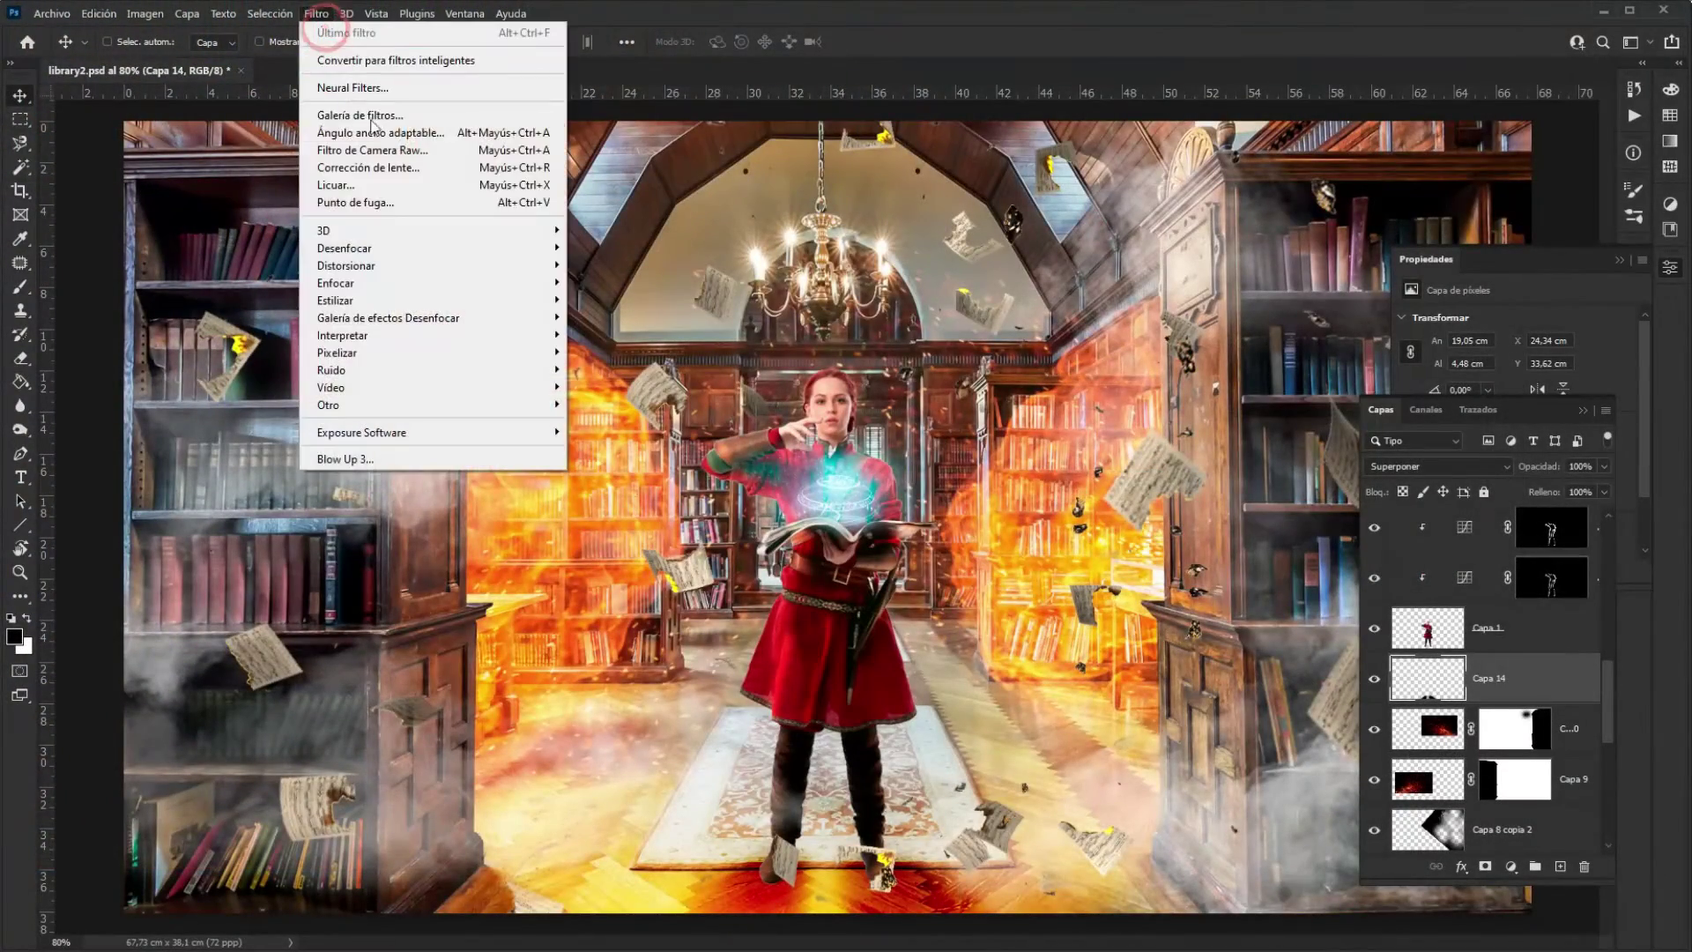
pyautogui.moveTo(413, 256)
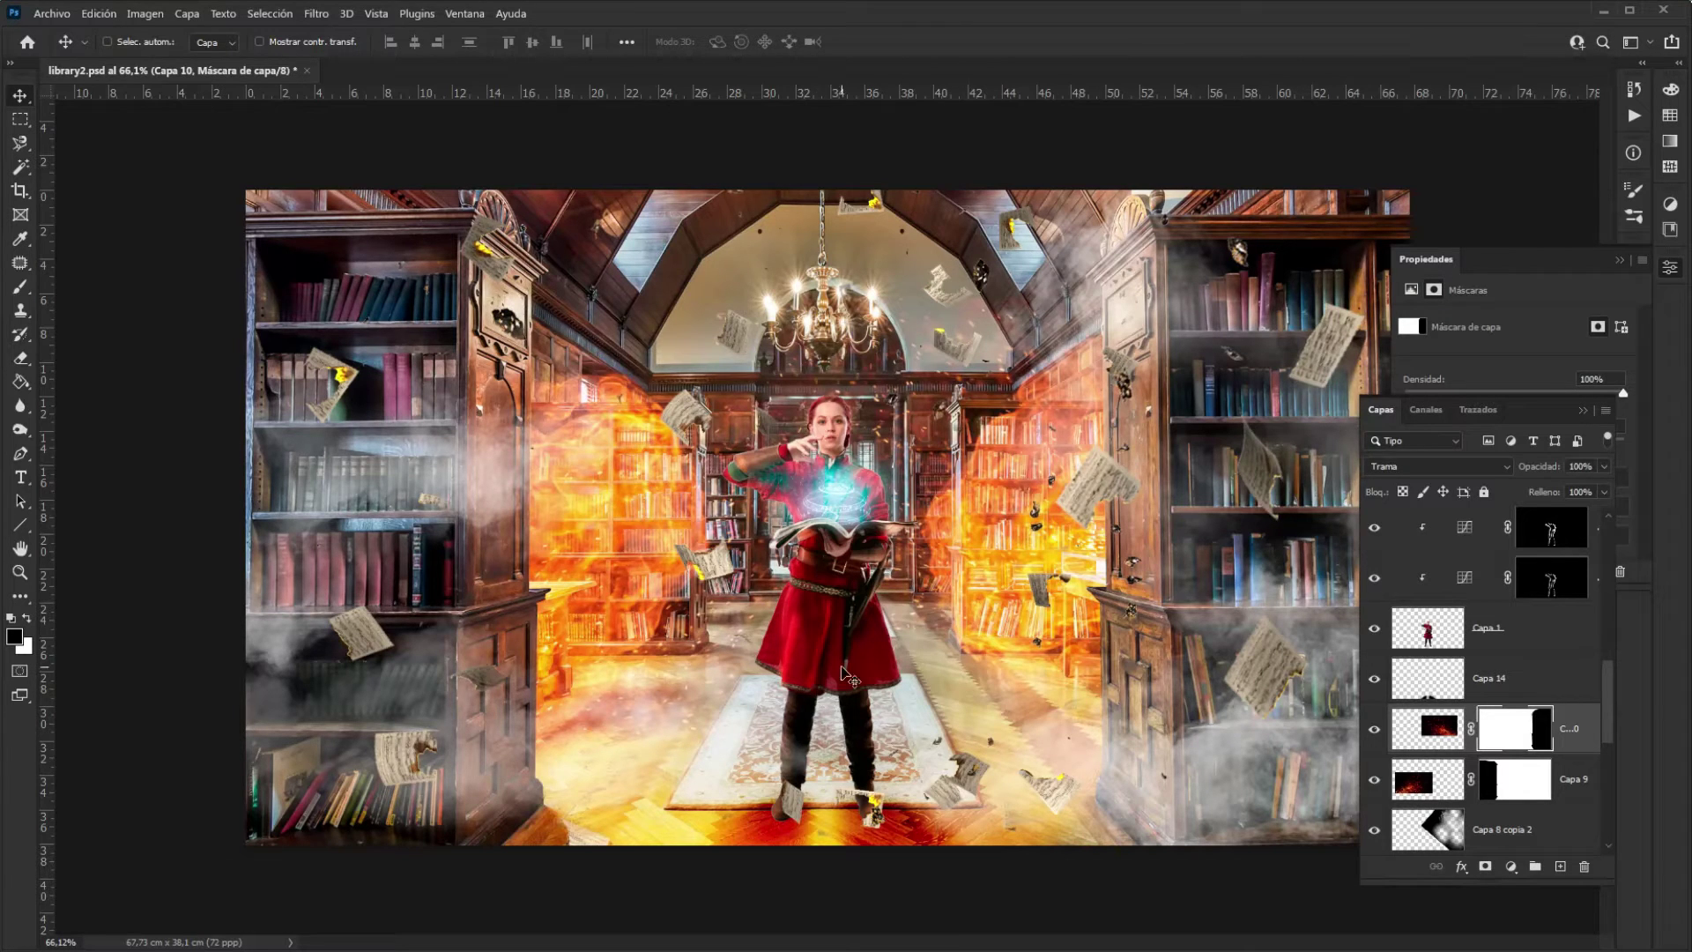
# Check the Capa 6 fire layer by toggling its visibility and previewing its mask as a selection
pyautogui.moveTo(1518, 738); pyautogui.dragTo(1519, 741)
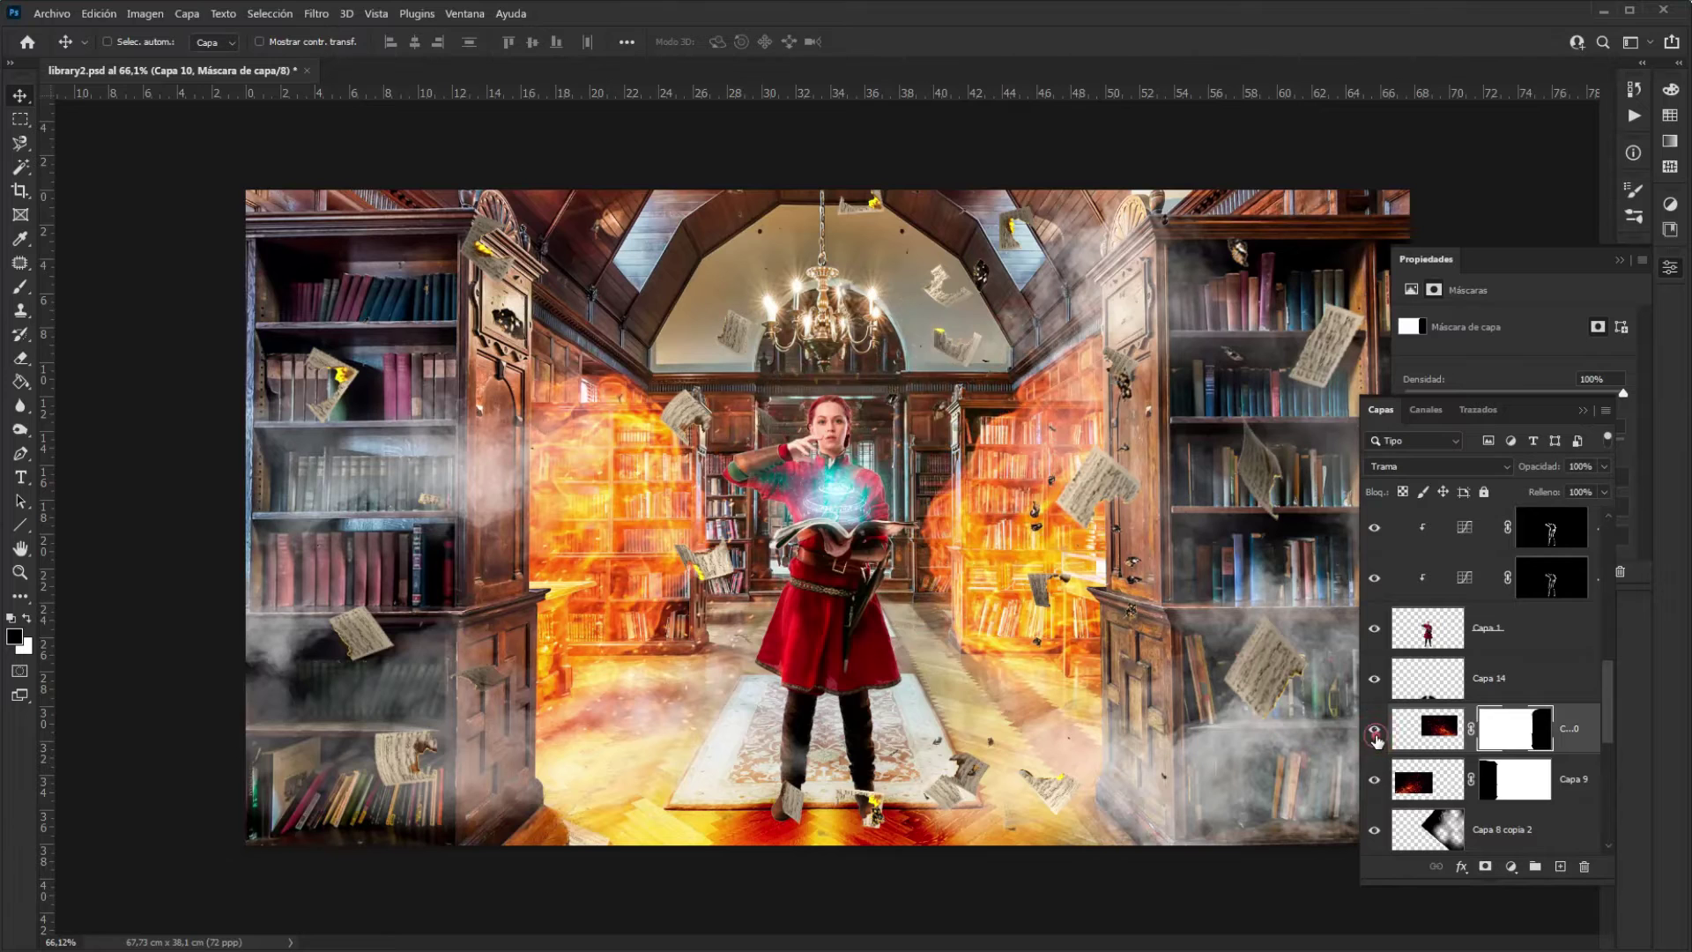
pyautogui.scroll(1, 1421, 756)
pyautogui.scroll(5, 1421, 756)
pyautogui.click(1374, 708)
pyautogui.click(1374, 707)
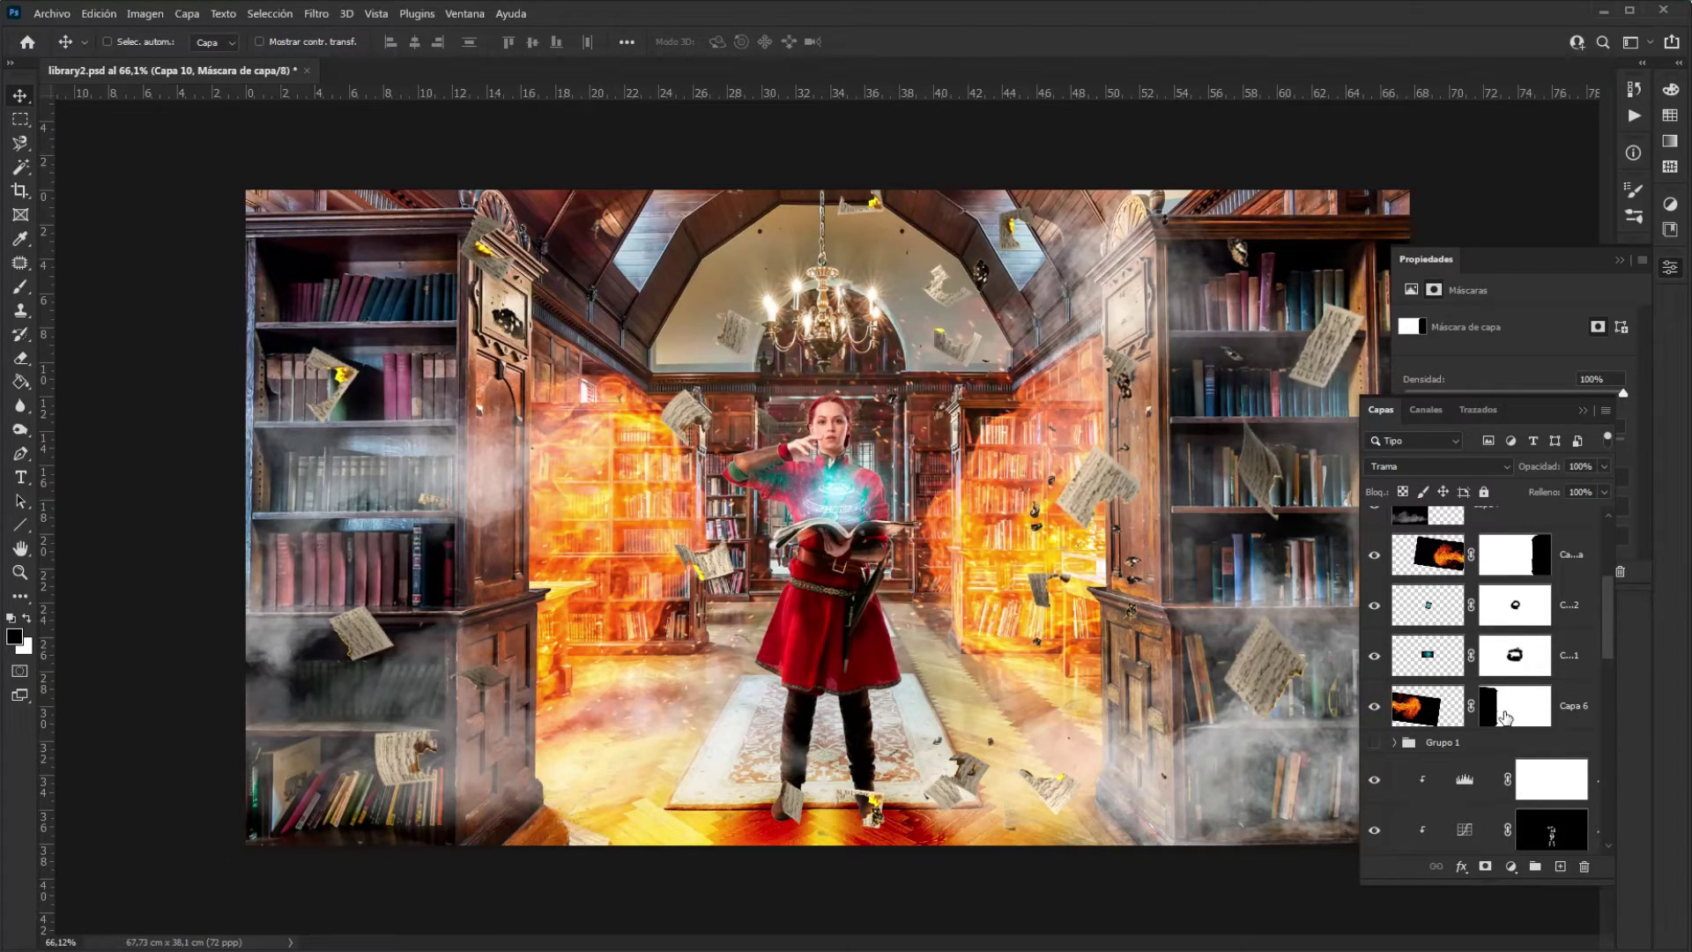
pyautogui.keyDown('ctrl'); pyautogui.click(1505, 718); pyautogui.keyUp('ctrl')
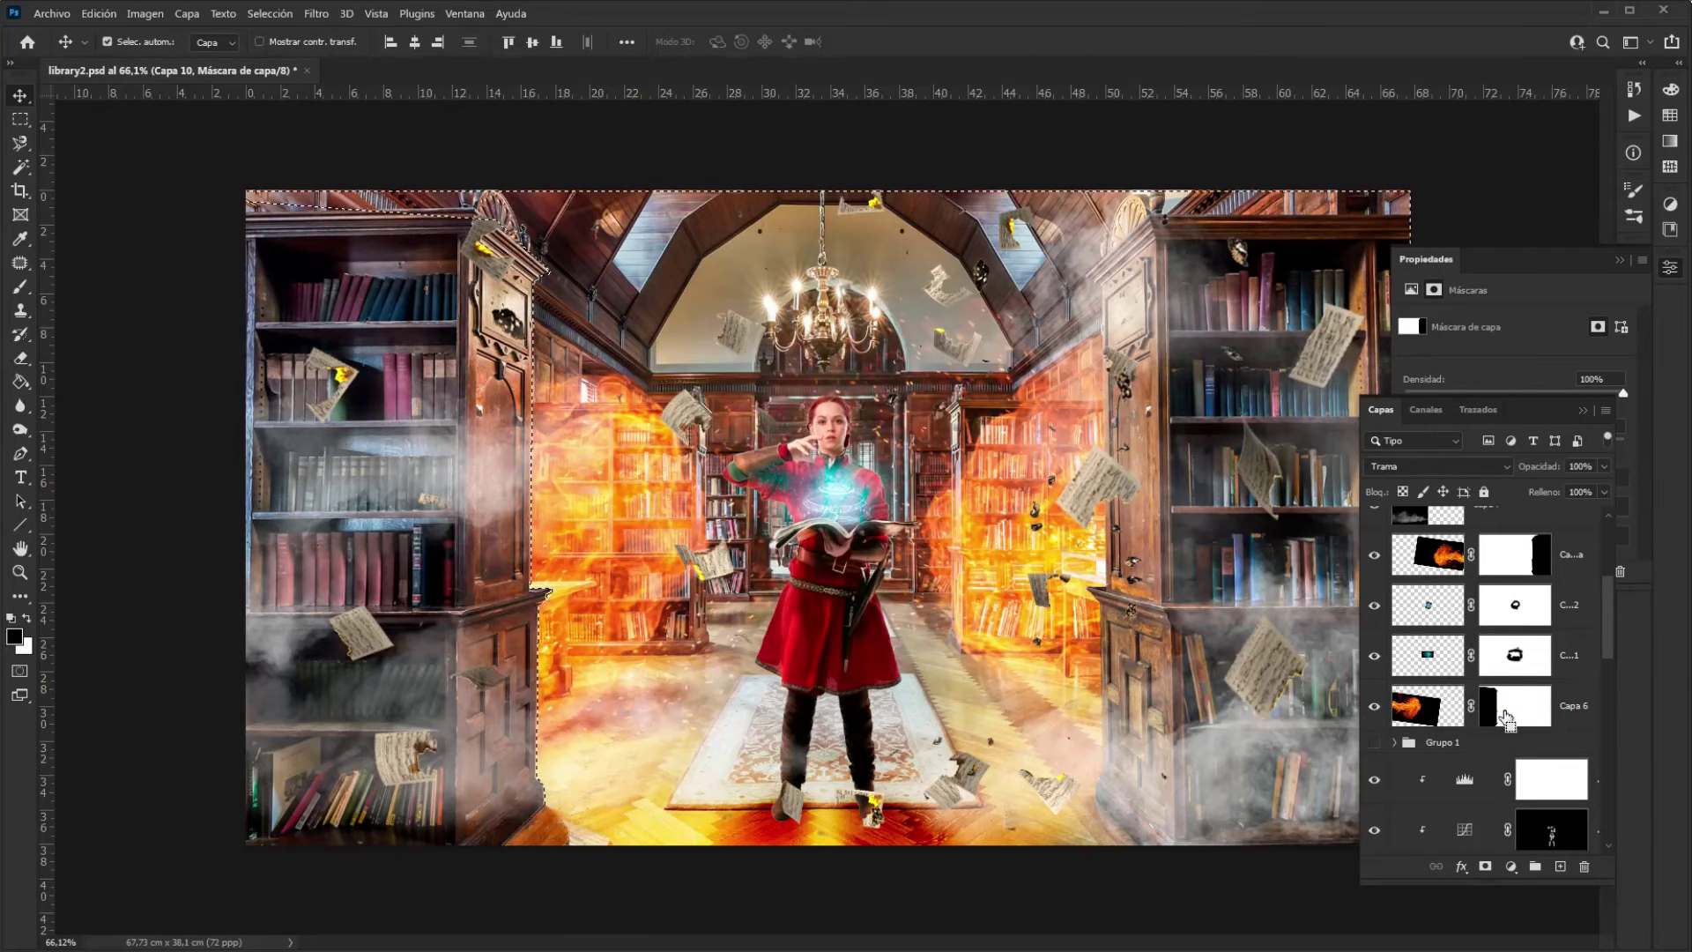
pyautogui.hotkey('ctrl', 'd')
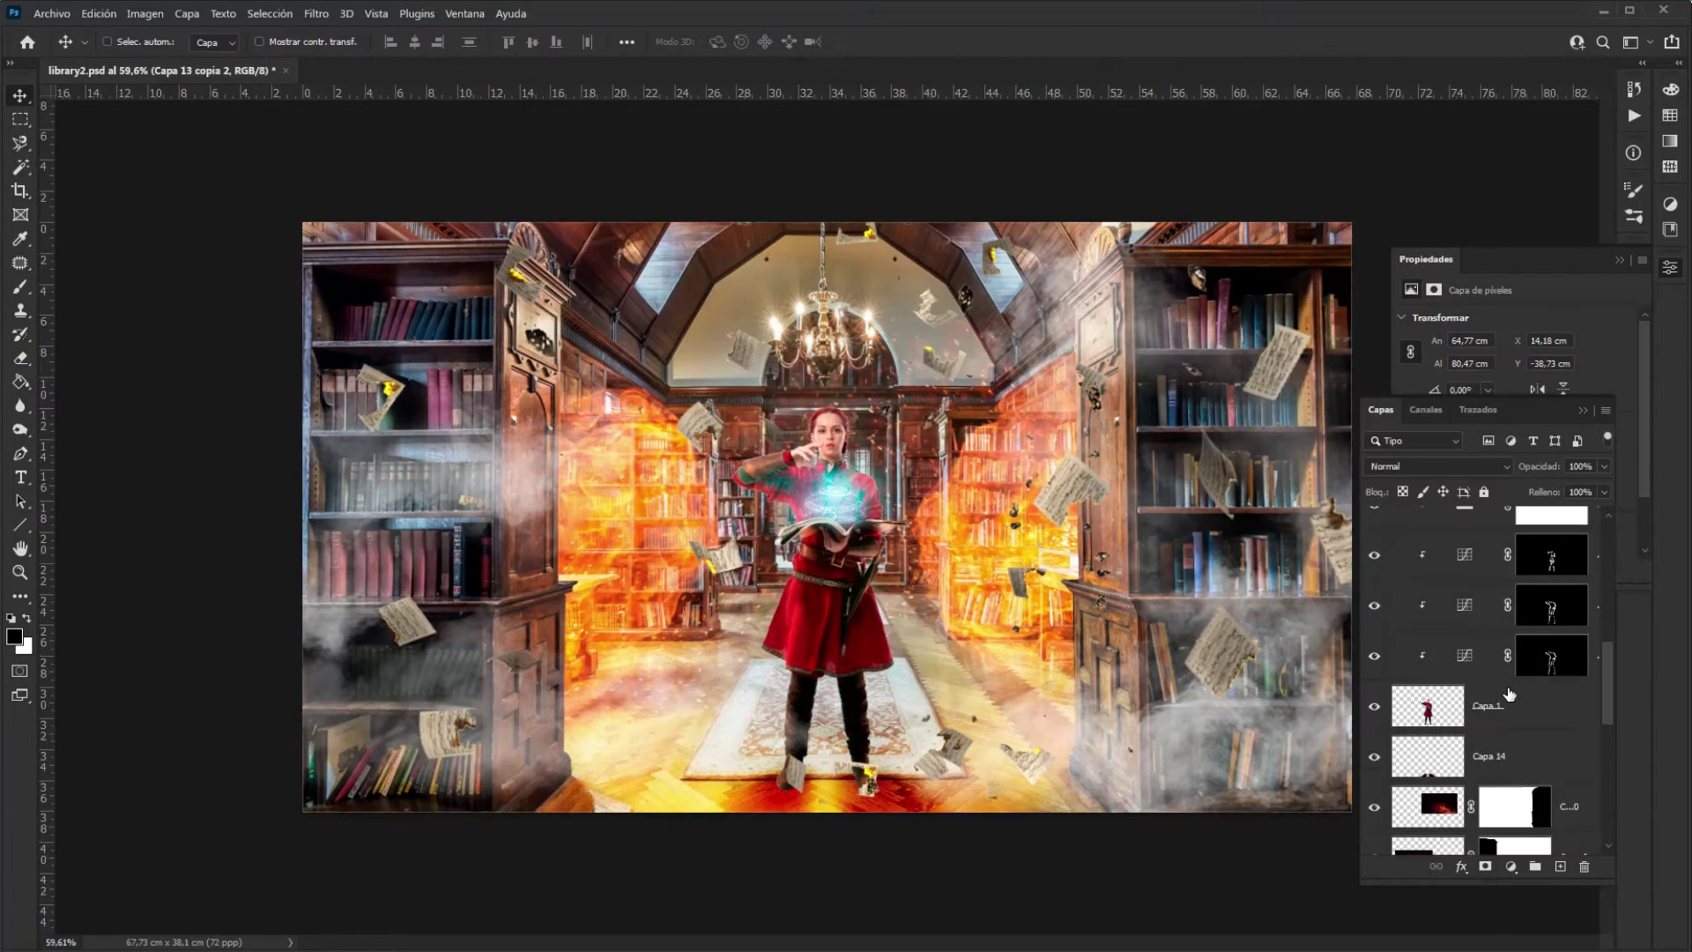
# Load the Capa 9 mask as a selection and add a Curves adjustment with it directly above Fondo copia
pyautogui.scroll(-3, 1510, 693)
pyautogui.keyDown('ctrl'); pyautogui.click(1514, 710); pyautogui.keyUp('ctrl')
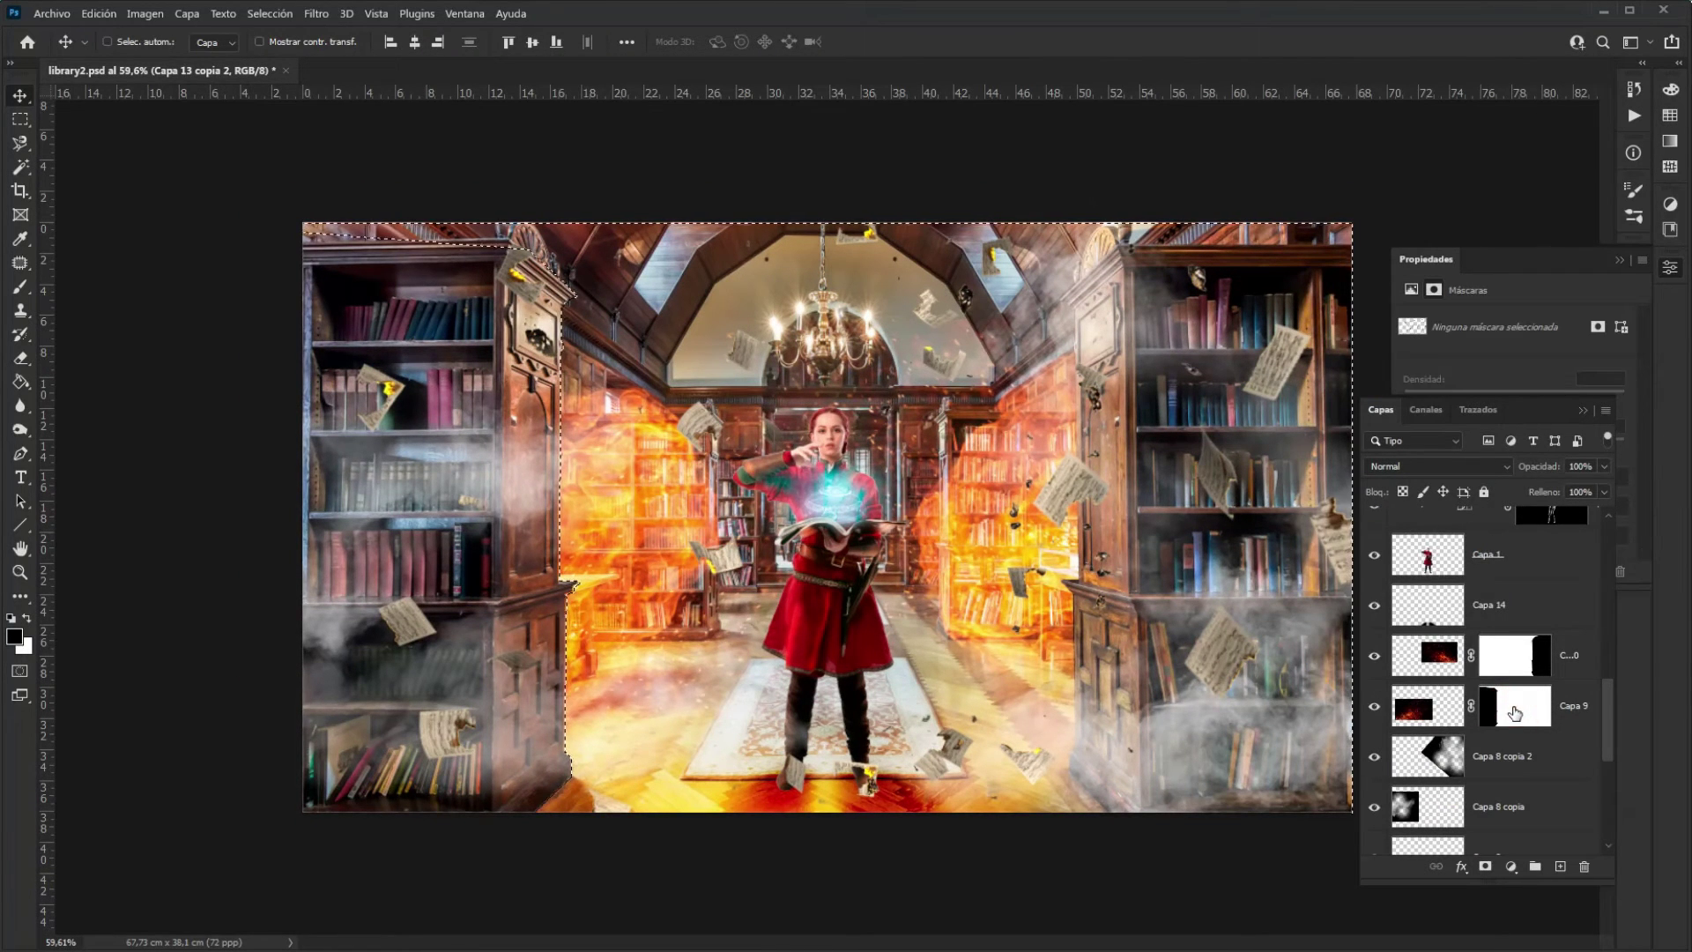
pyautogui.scroll(-5, 1516, 750)
pyautogui.scroll(-2, 1546, 838)
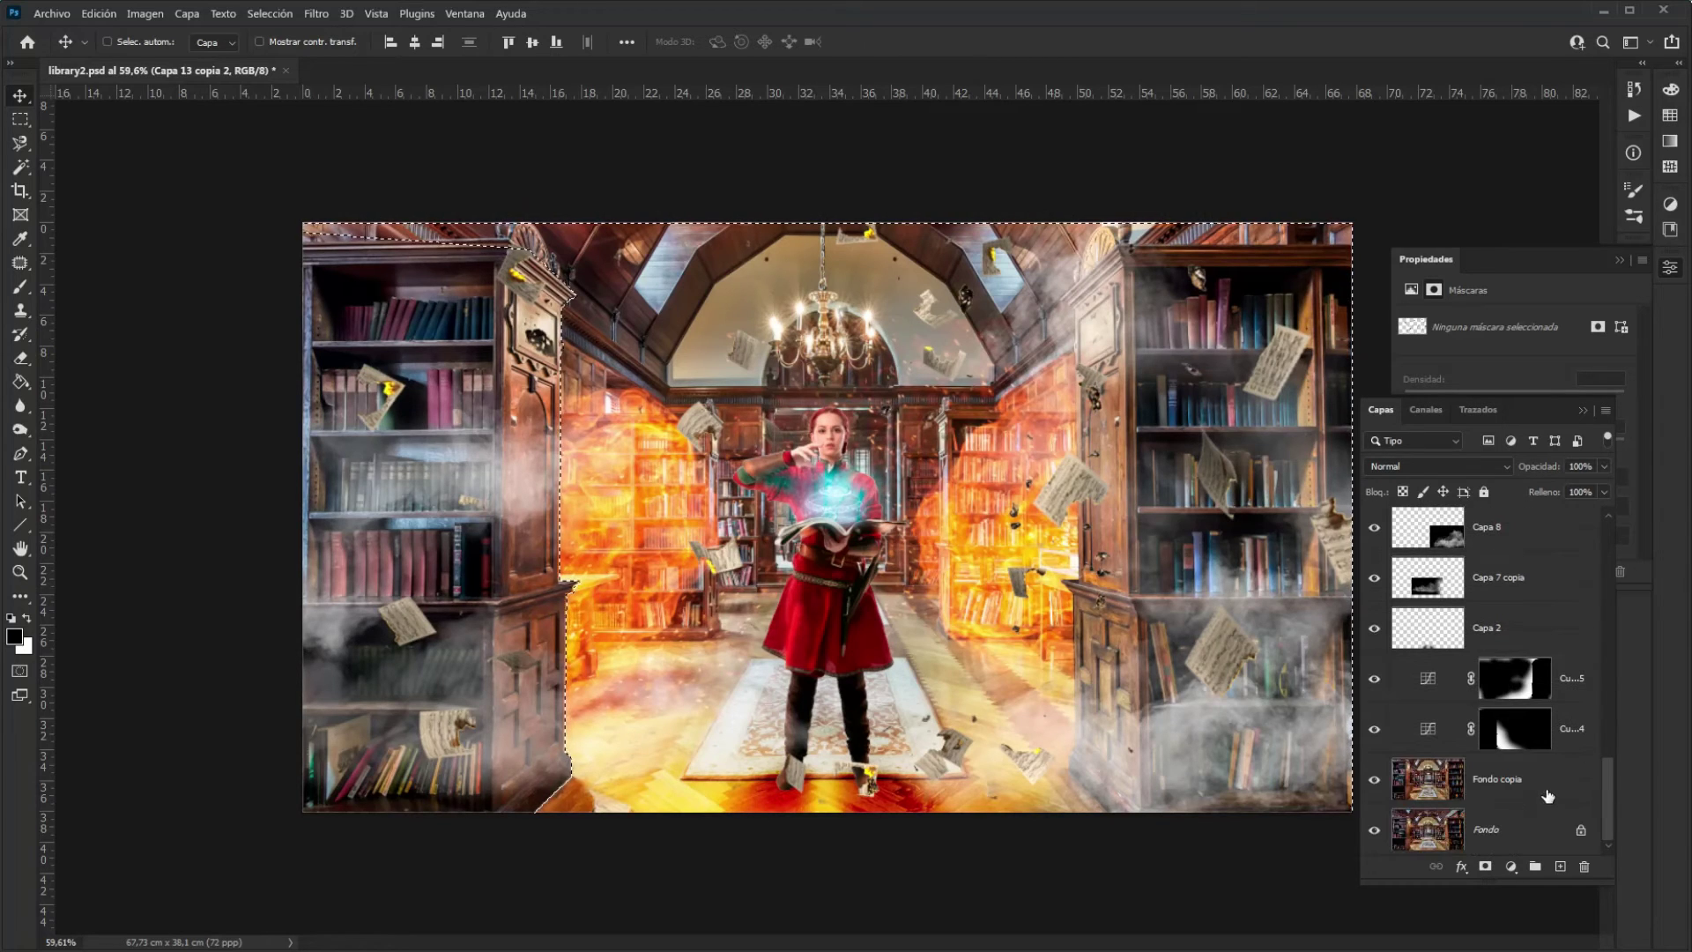
pyautogui.click(1543, 783)
pyautogui.click(1509, 867)
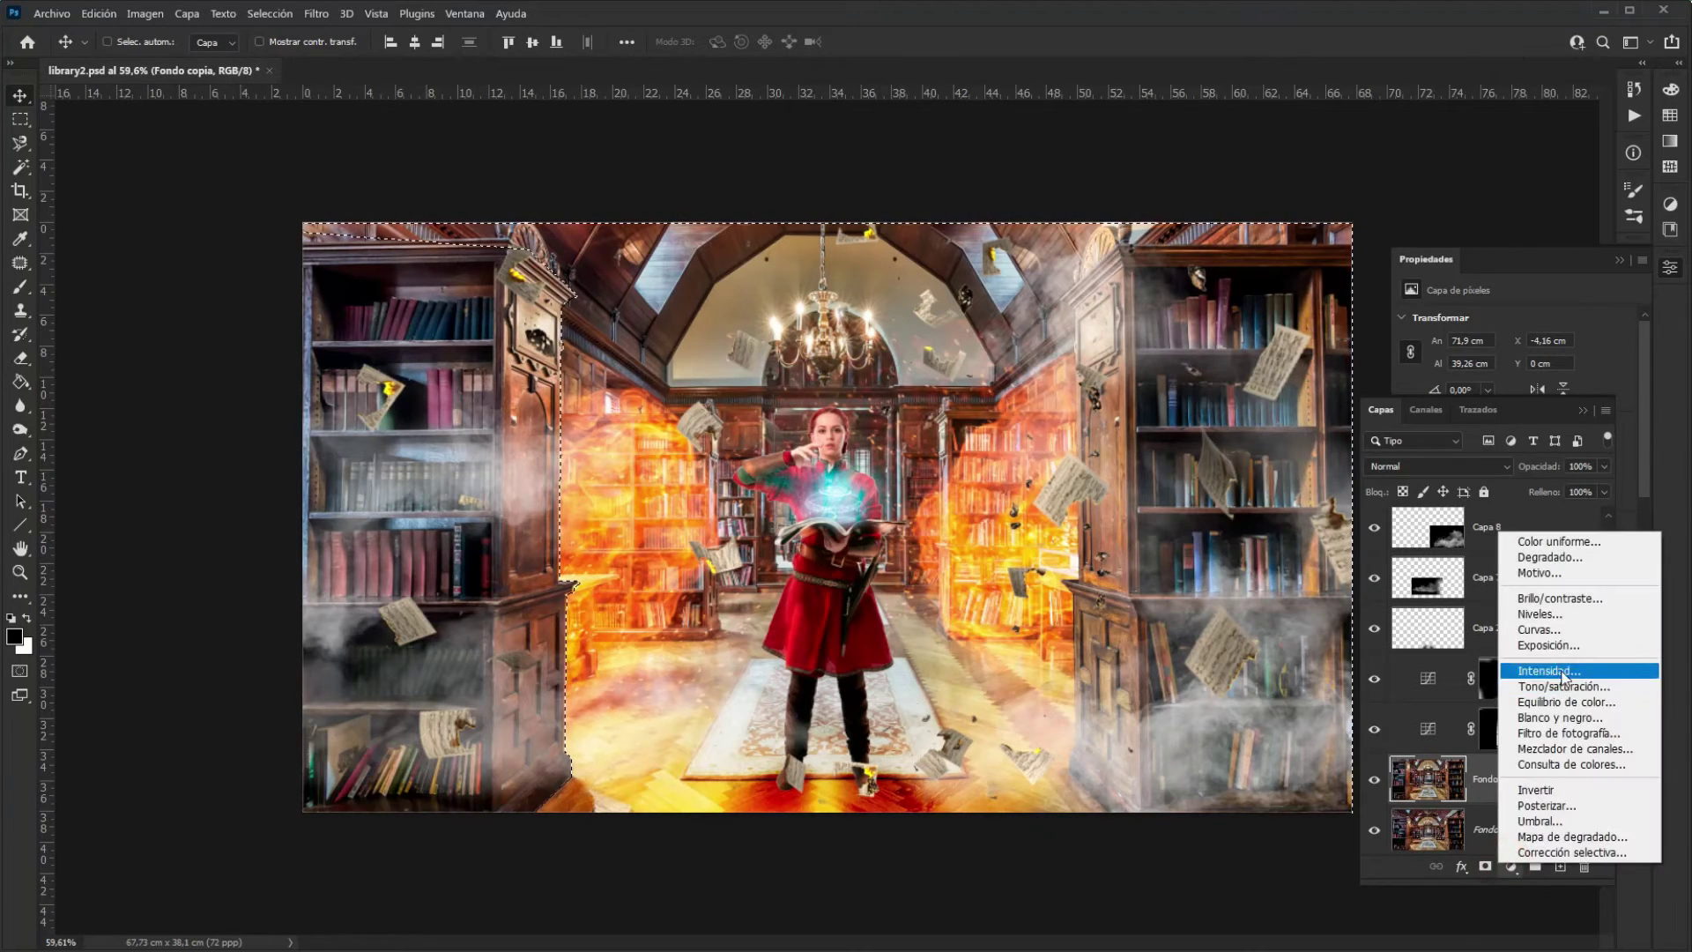
pyautogui.click(1544, 629)
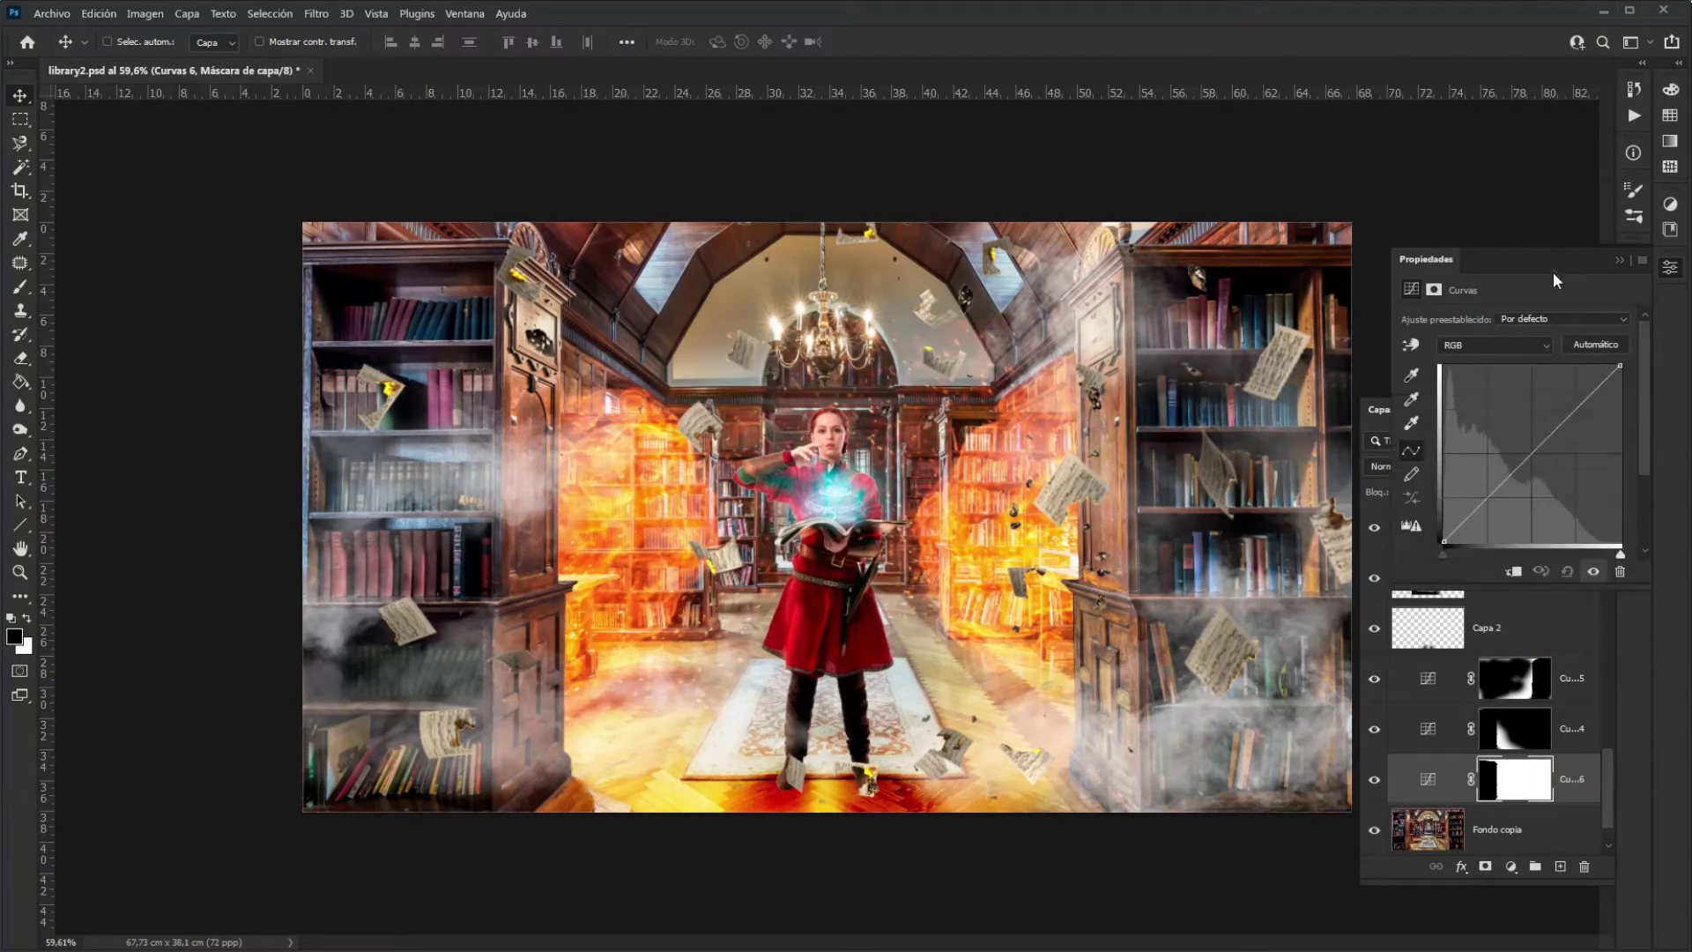
# Raise the blue midtones and lower the red midtones in the new Curves to give the library a cold blue cast
pyautogui.click(1507, 346)
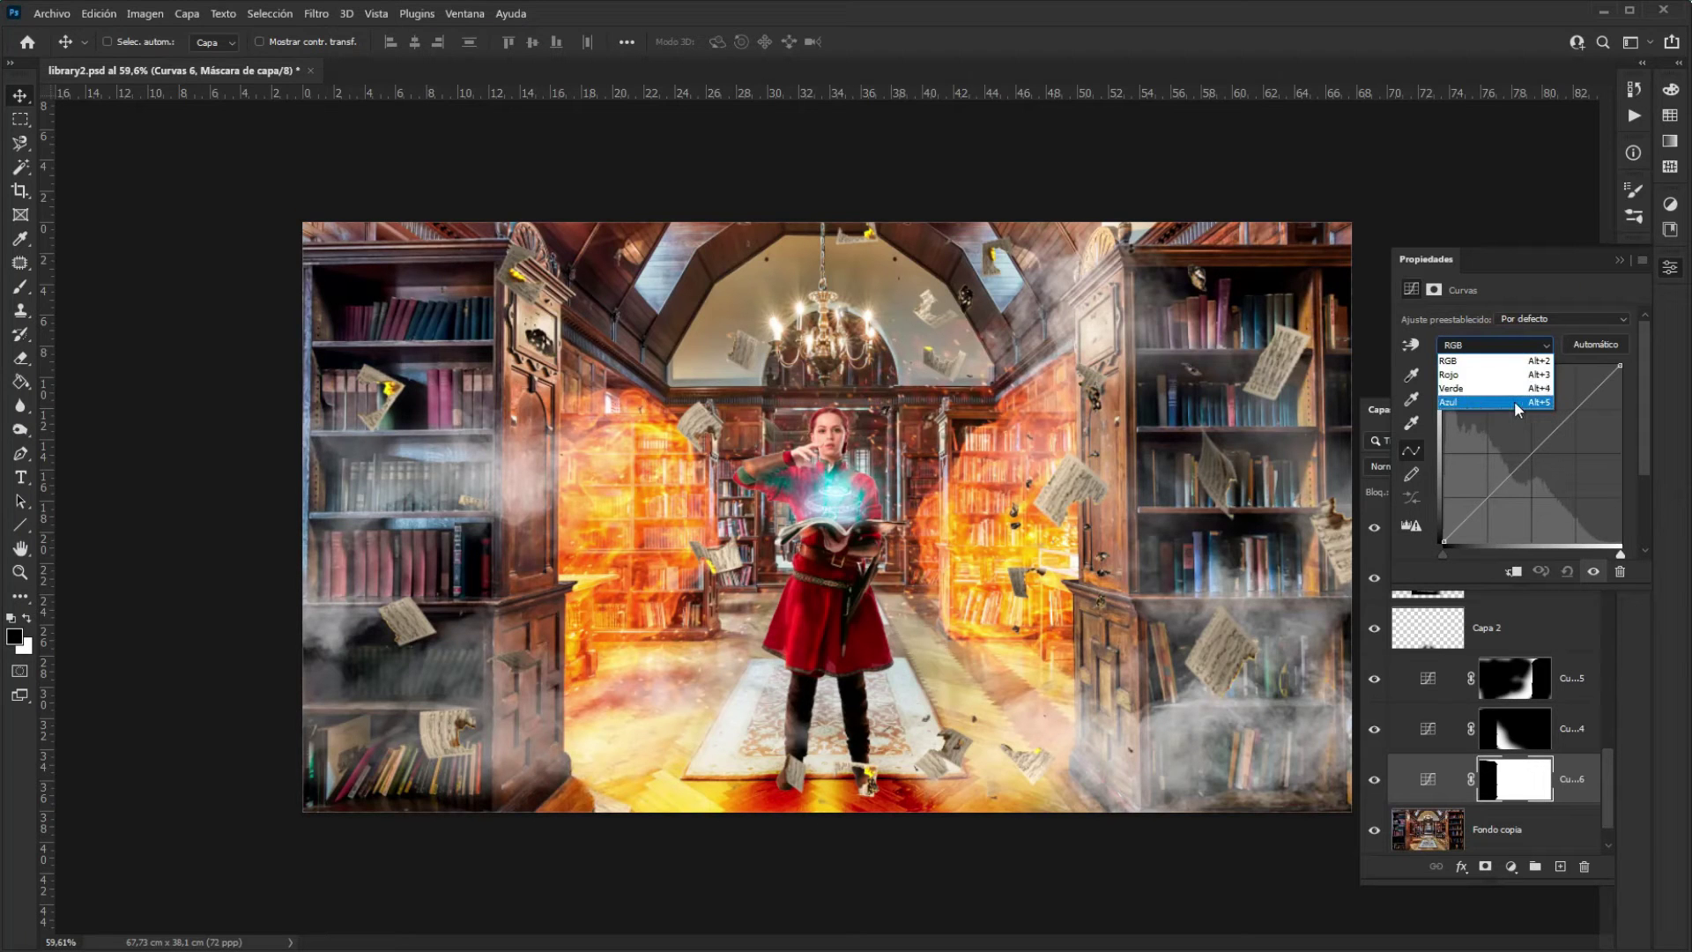
pyautogui.click(1514, 400)
pyautogui.moveTo(1517, 467); pyautogui.dragTo(1502, 428)
pyautogui.click(1491, 348)
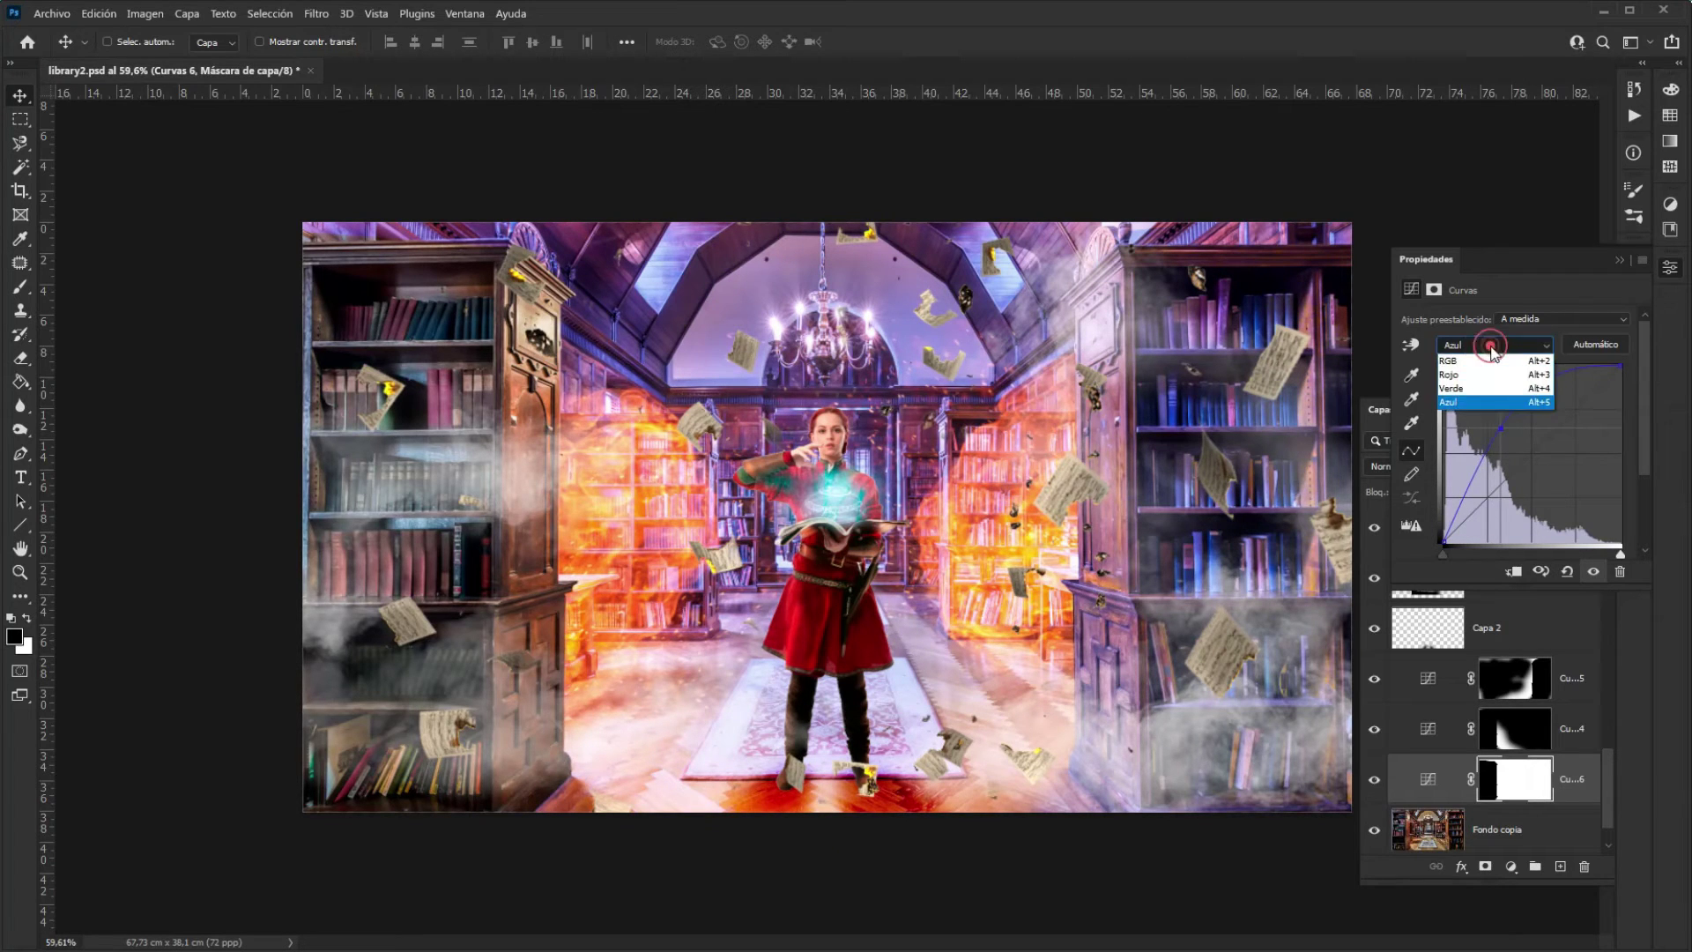
pyautogui.click(1487, 364)
pyautogui.moveTo(1532, 453); pyautogui.dragTo(1549, 473)
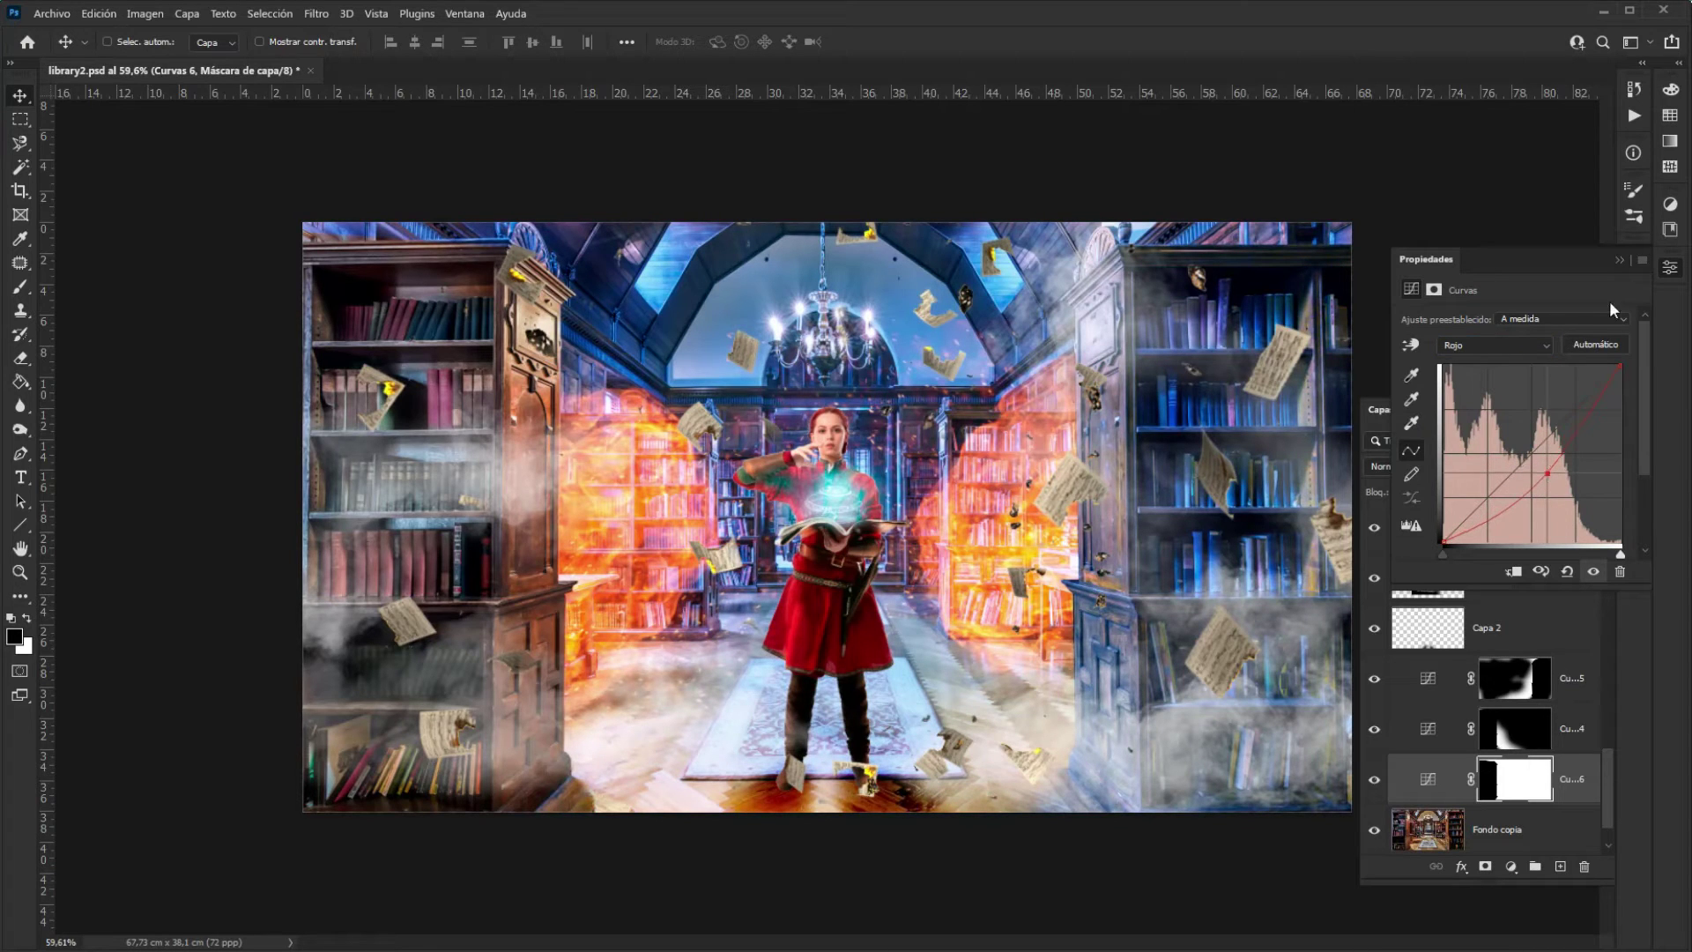
pyautogui.click(1619, 262)
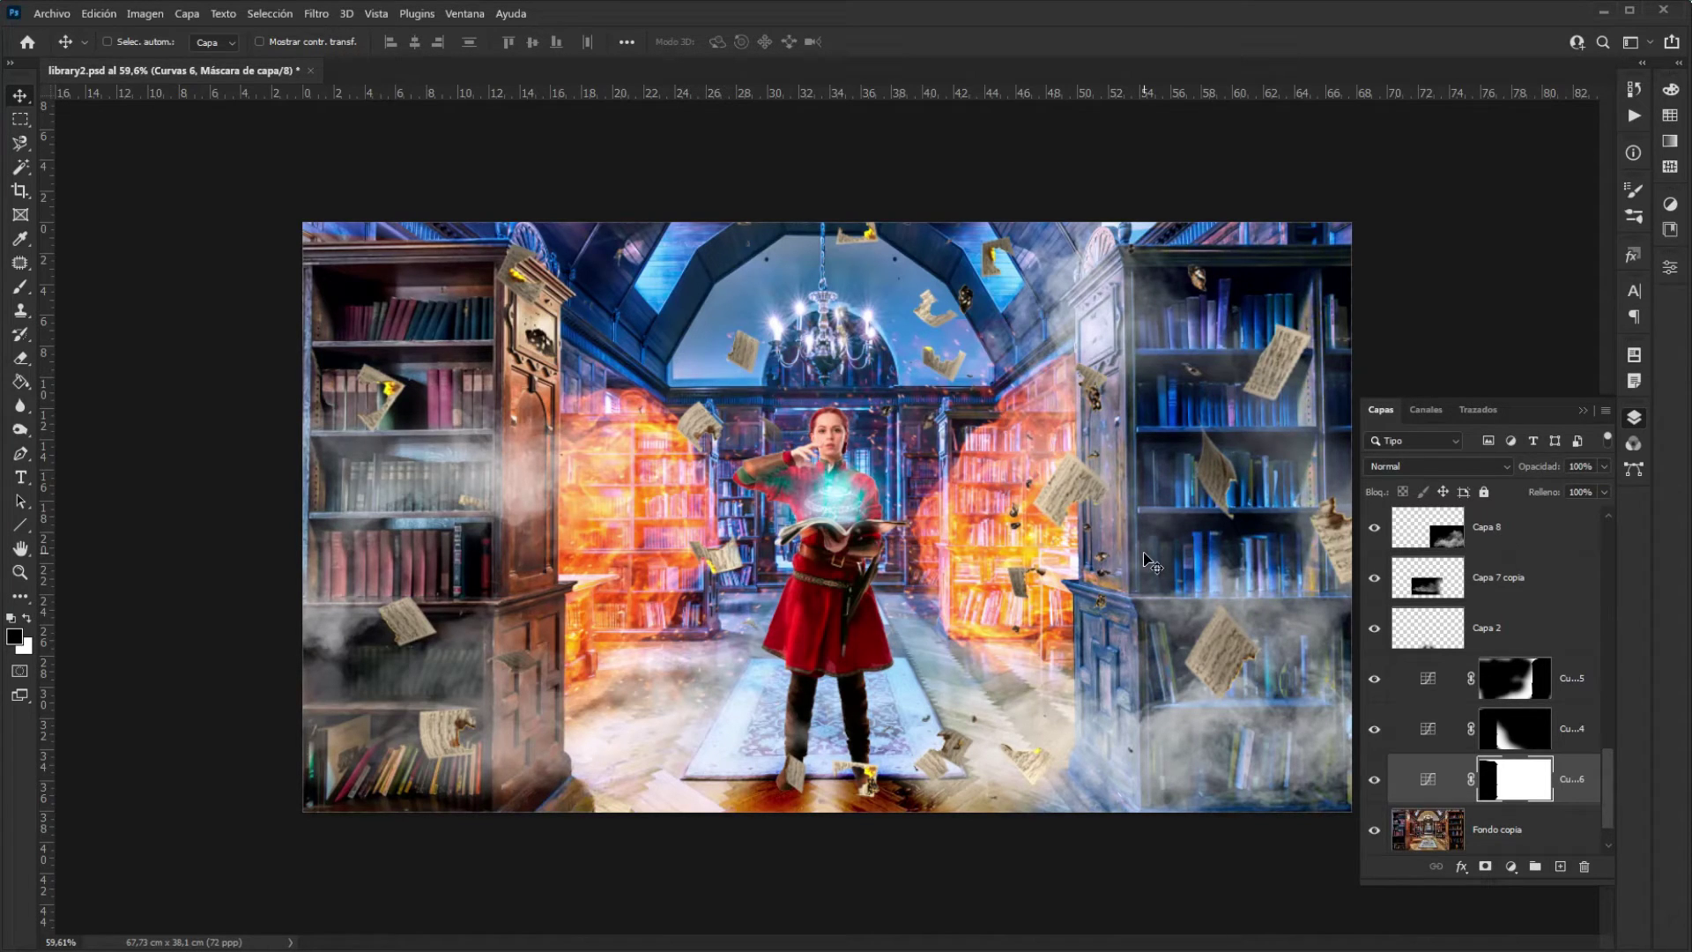
# Paint out the blue Curves mask over the arch and centre of the library with a large soft brush
pyautogui.press('b')
pyautogui.moveTo(787, 542); pyautogui.dragTo(881, 545)
pyautogui.moveTo(844, 470); pyautogui.dragTo(925, 476)
pyautogui.moveTo(633, 287)
pyautogui.mouseDown()
pyautogui.moveTo(468, 328)
pyautogui.moveTo(740, 291)
pyautogui.moveTo(977, 289)
pyautogui.mouseUp()
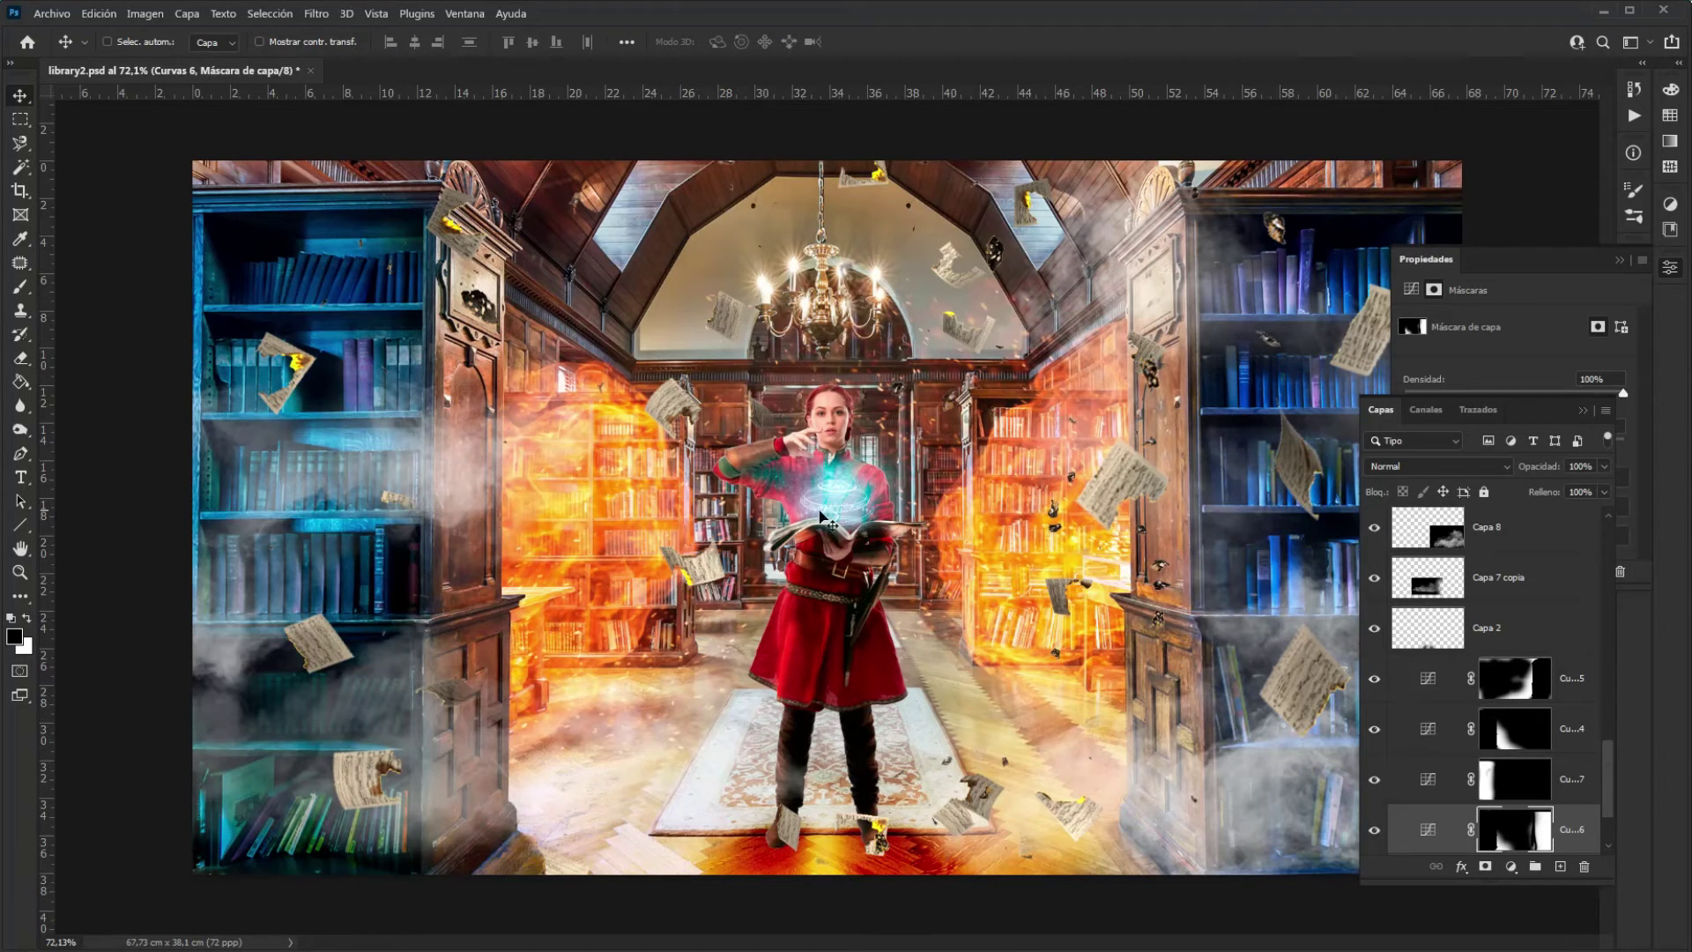
# Add another Curves adjustment layer directly above Curvas 6 for the sides of the bookcases
pyautogui.scroll(7, 825, 527)
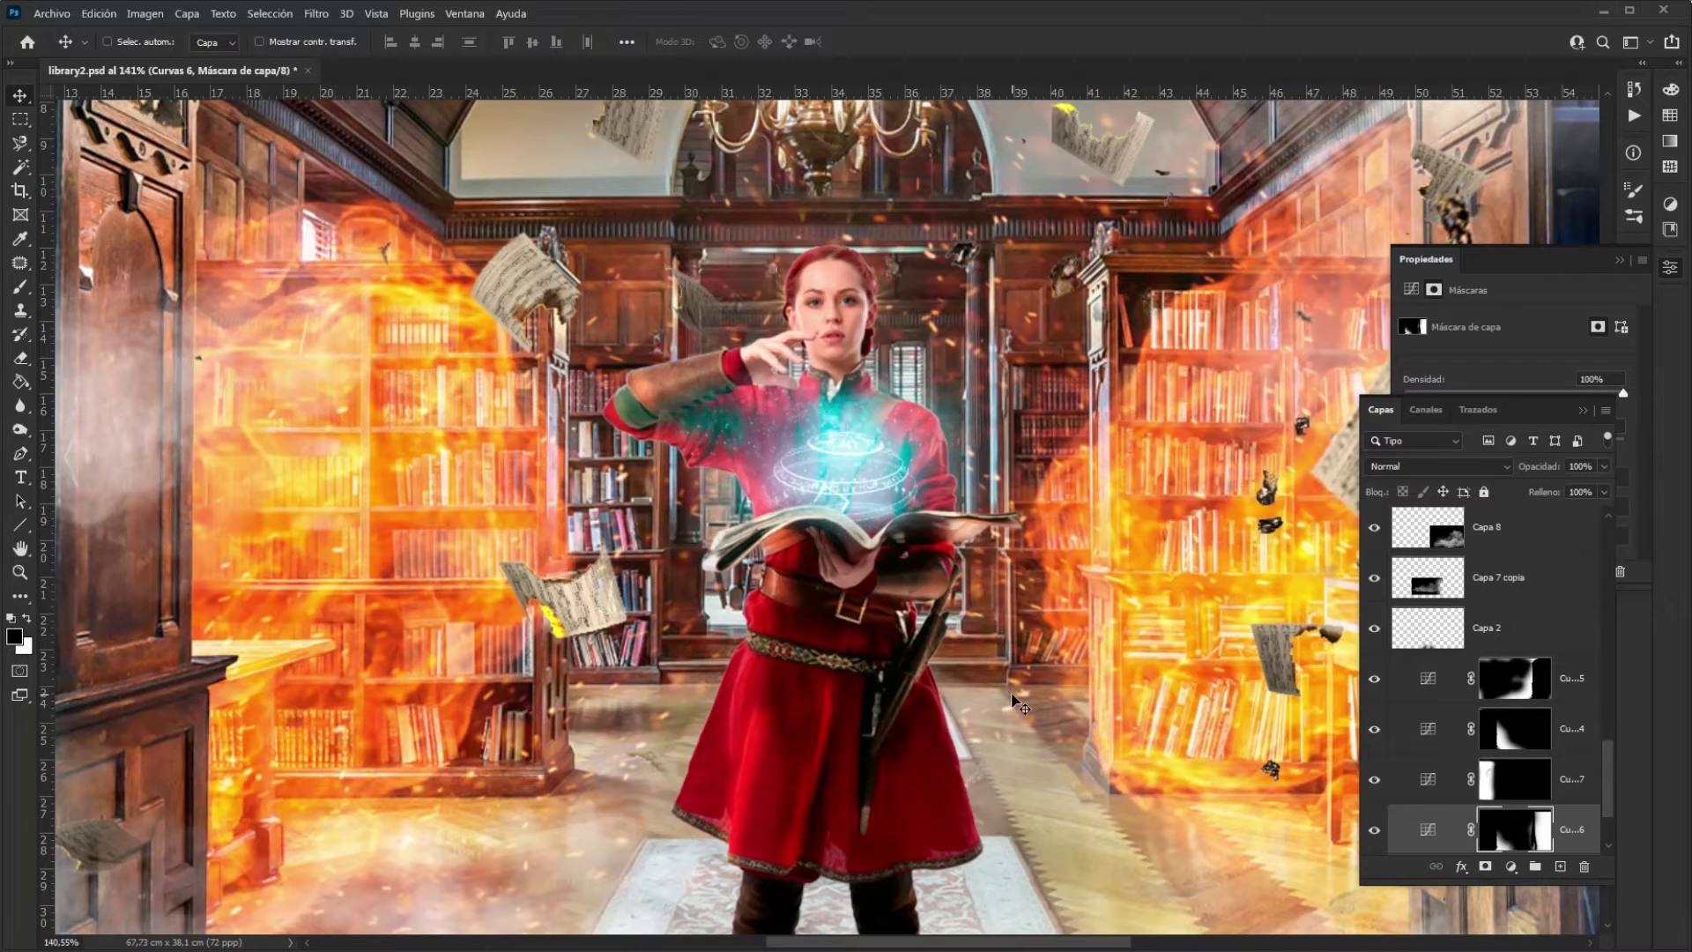
pyautogui.moveTo(720, 661); pyautogui.dragTo(1000, 781)
pyautogui.click(1512, 866)
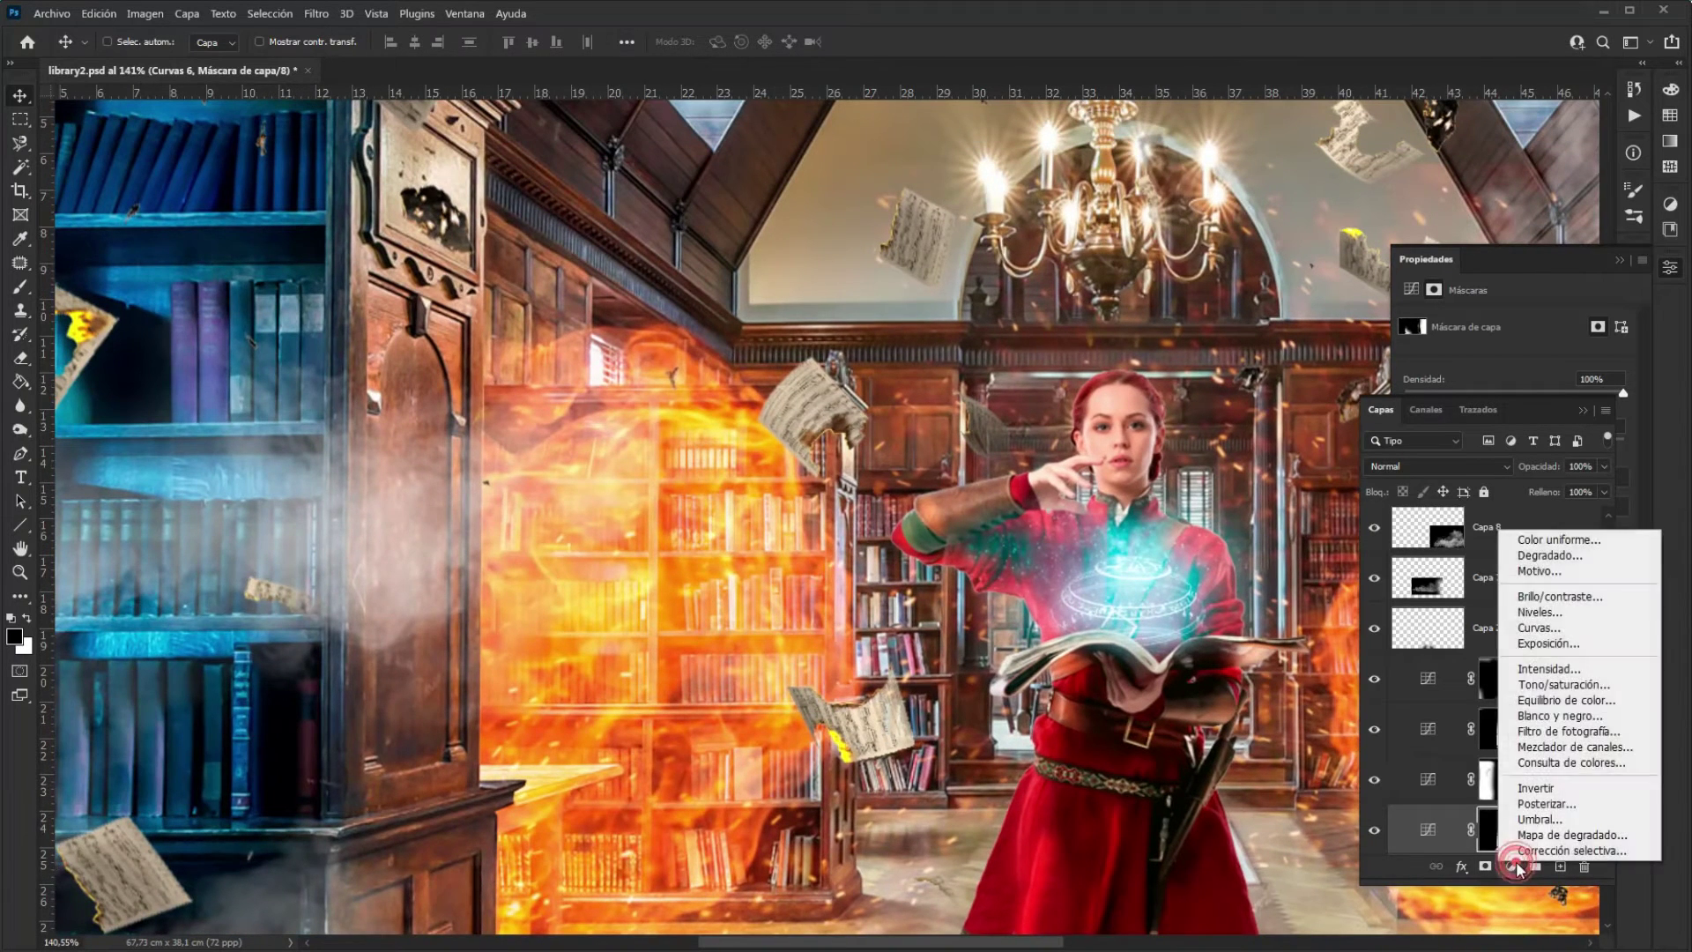
pyautogui.click(1562, 631)
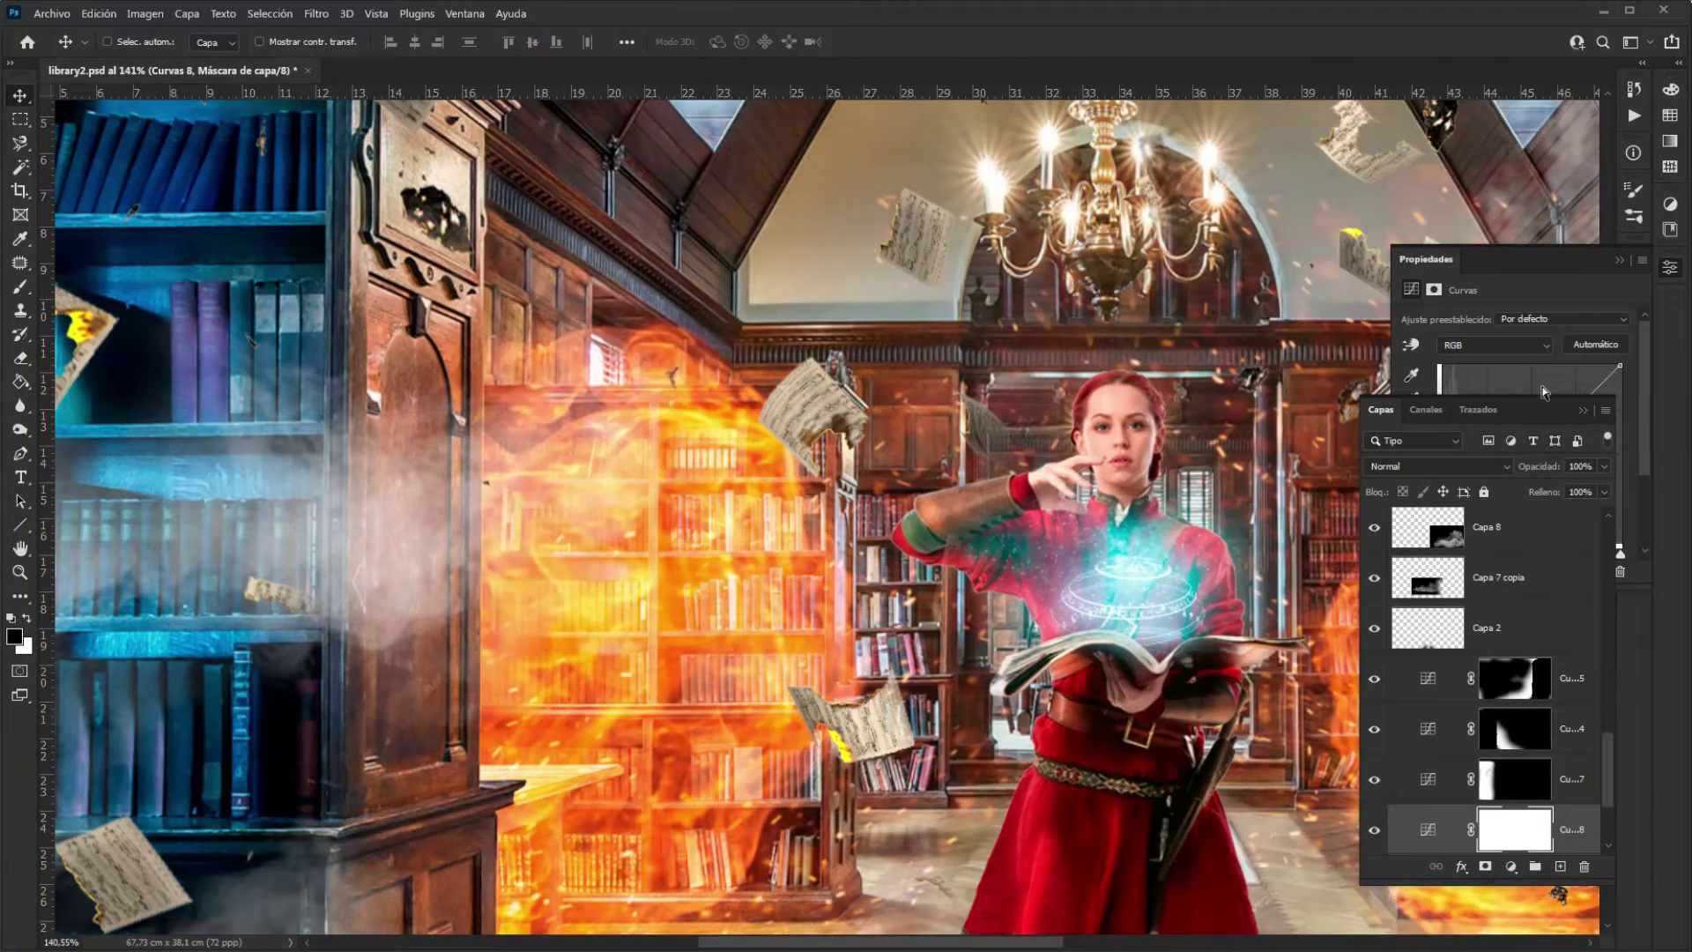
# Lower the red midtones and raise the blue and RGB midtones in Curvas 8 to create a bright cyan-blue tint
pyautogui.click(1503, 351)
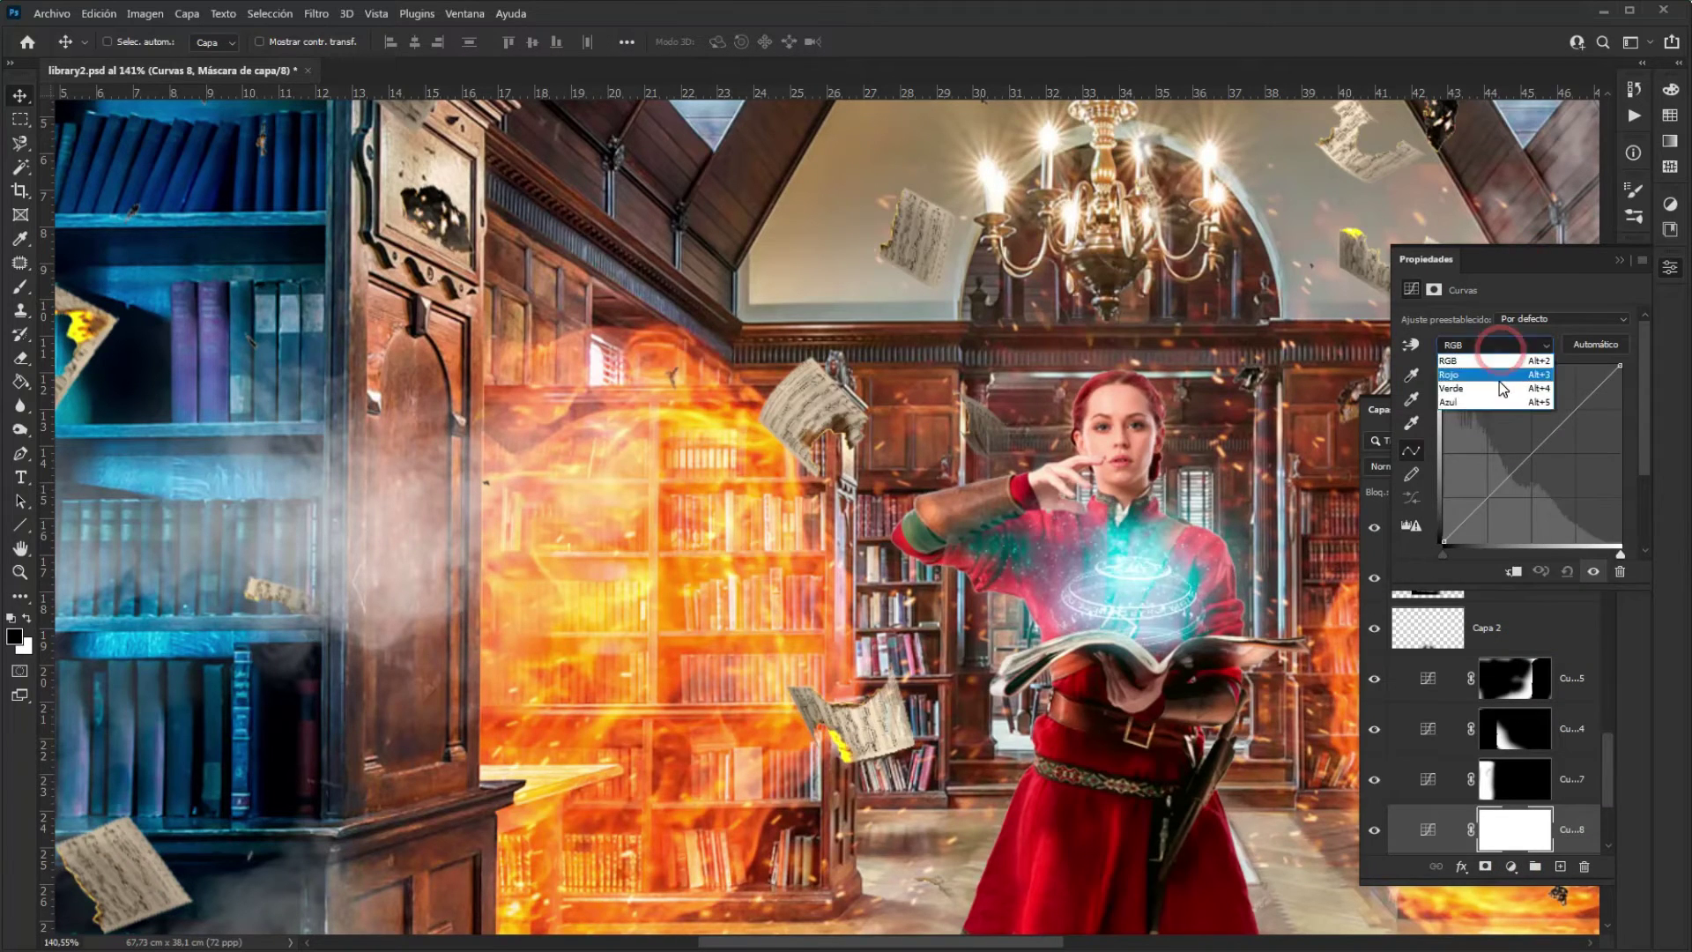
pyautogui.click(1500, 377)
pyautogui.click(1538, 451)
pyautogui.moveTo(1553, 460); pyautogui.dragTo(1558, 460)
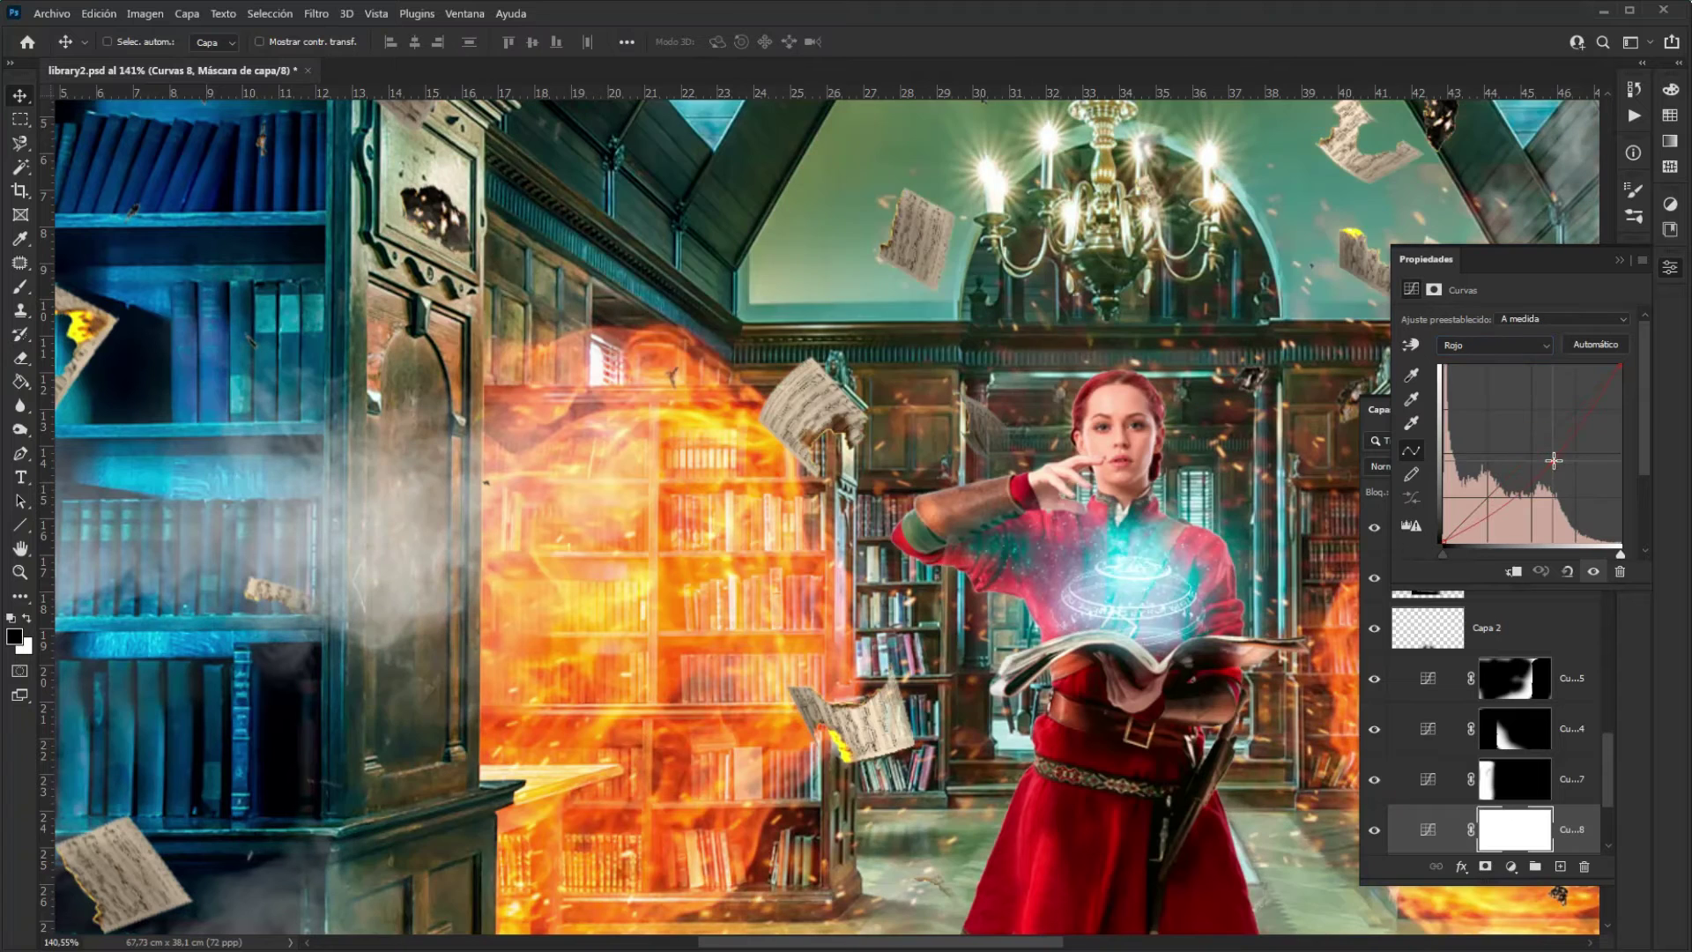
pyautogui.click(1517, 345)
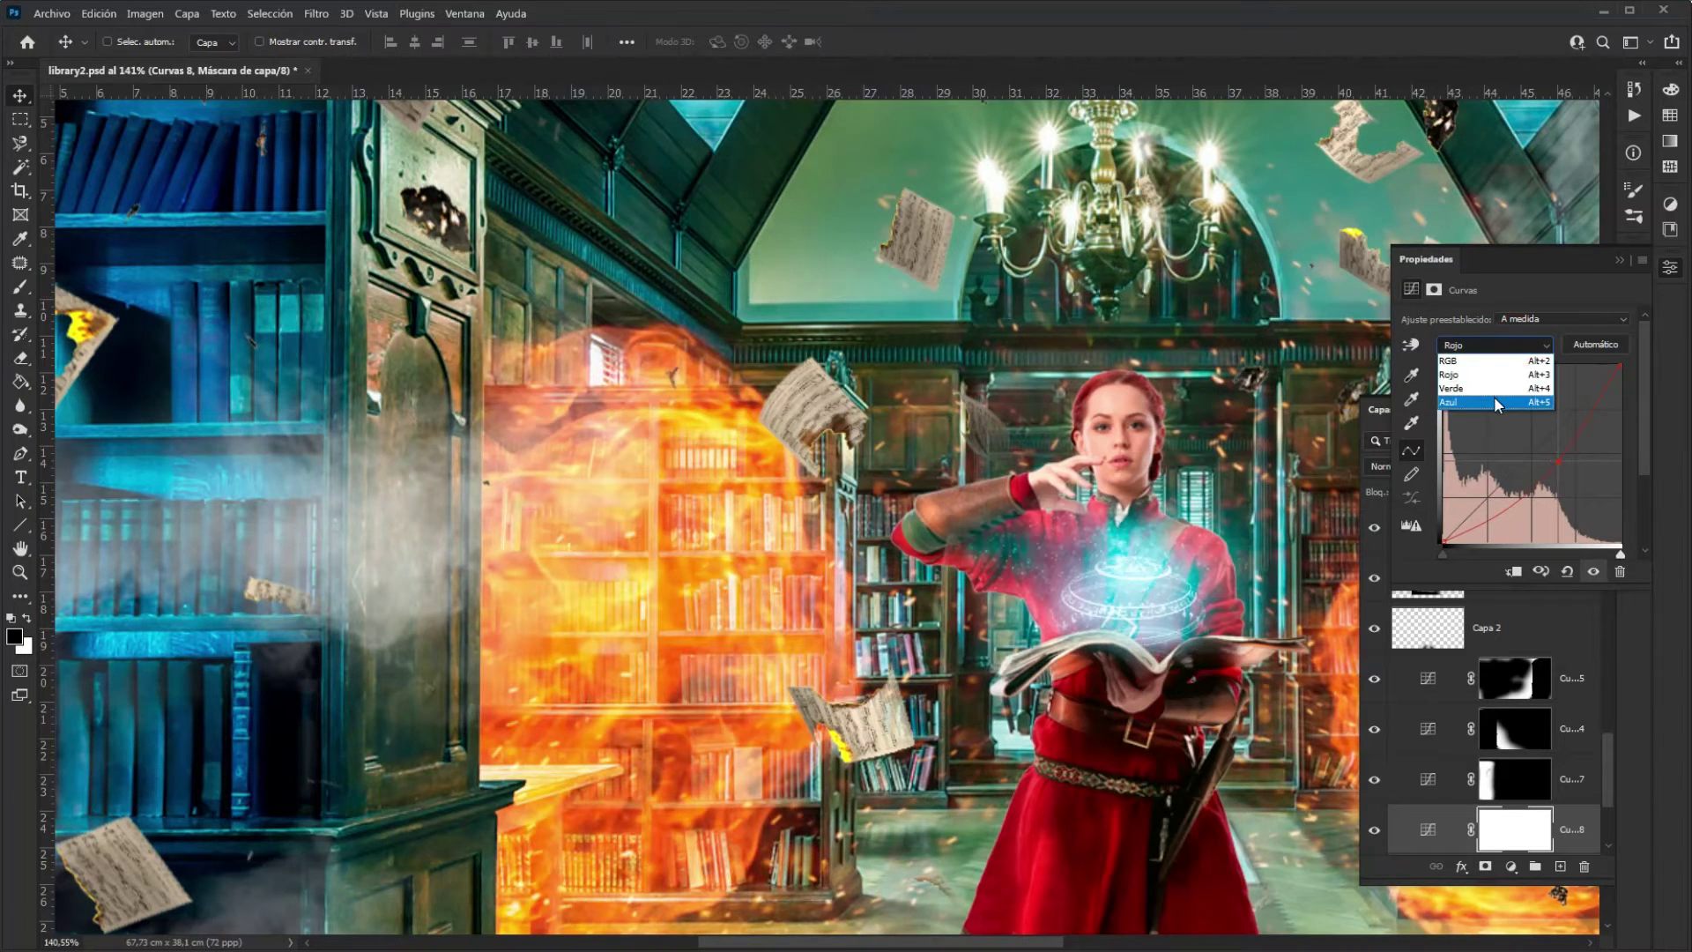
pyautogui.click(1494, 399)
pyautogui.moveTo(1515, 470); pyautogui.dragTo(1513, 440)
pyautogui.click(1498, 345)
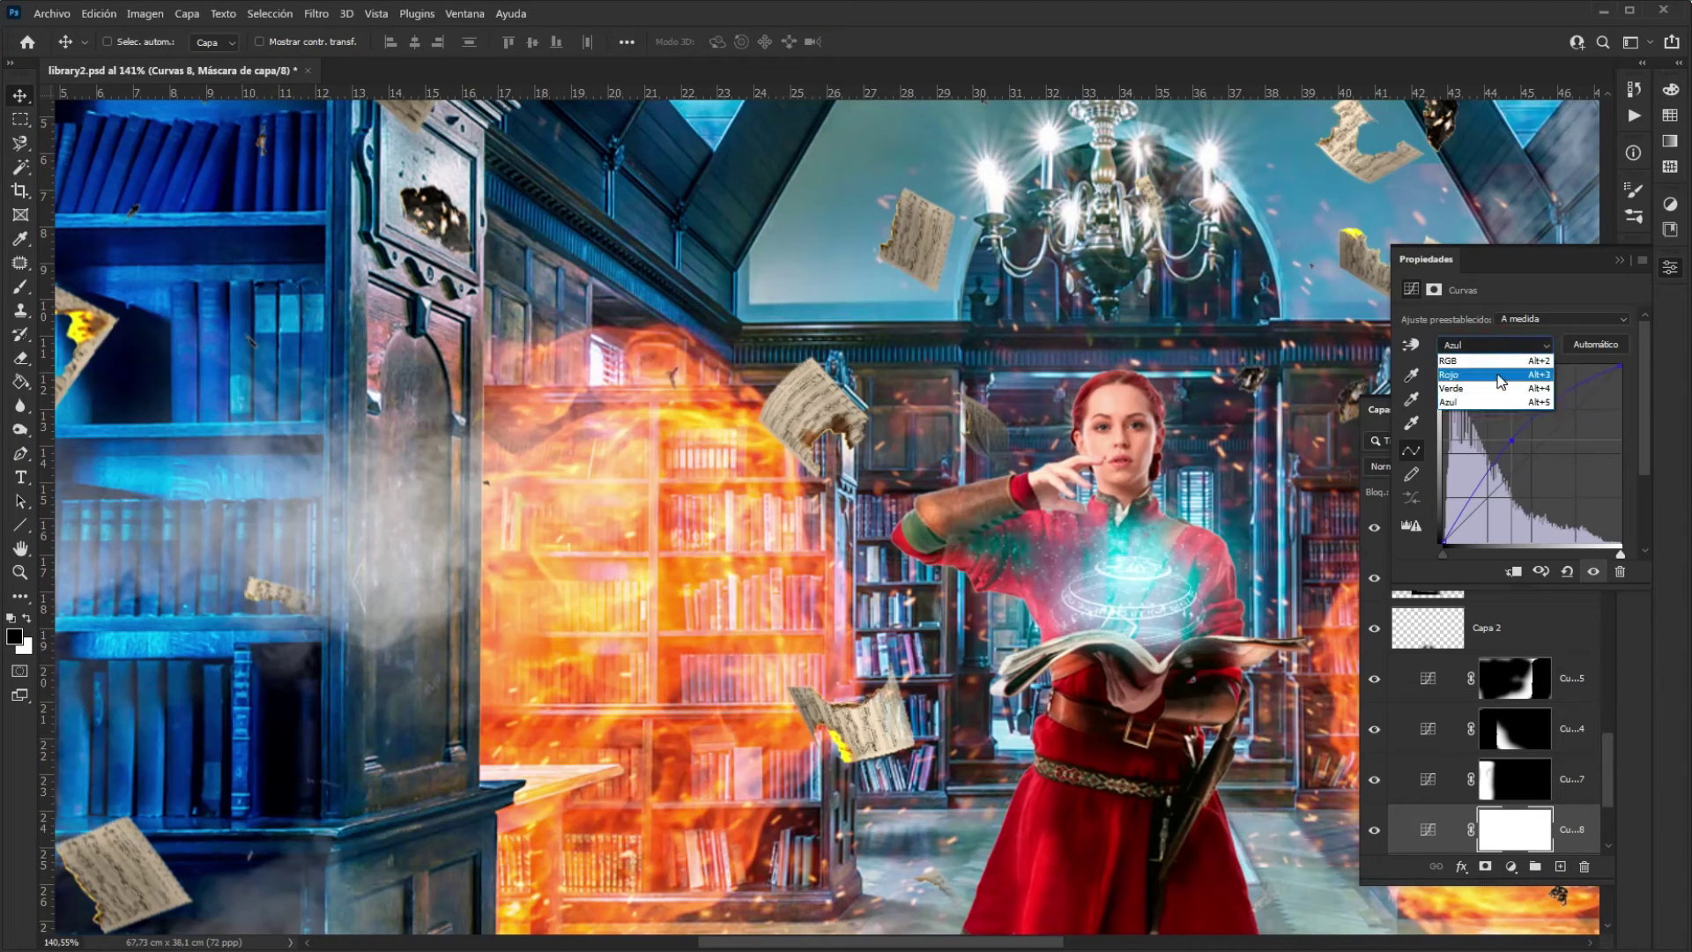
pyautogui.click(1498, 362)
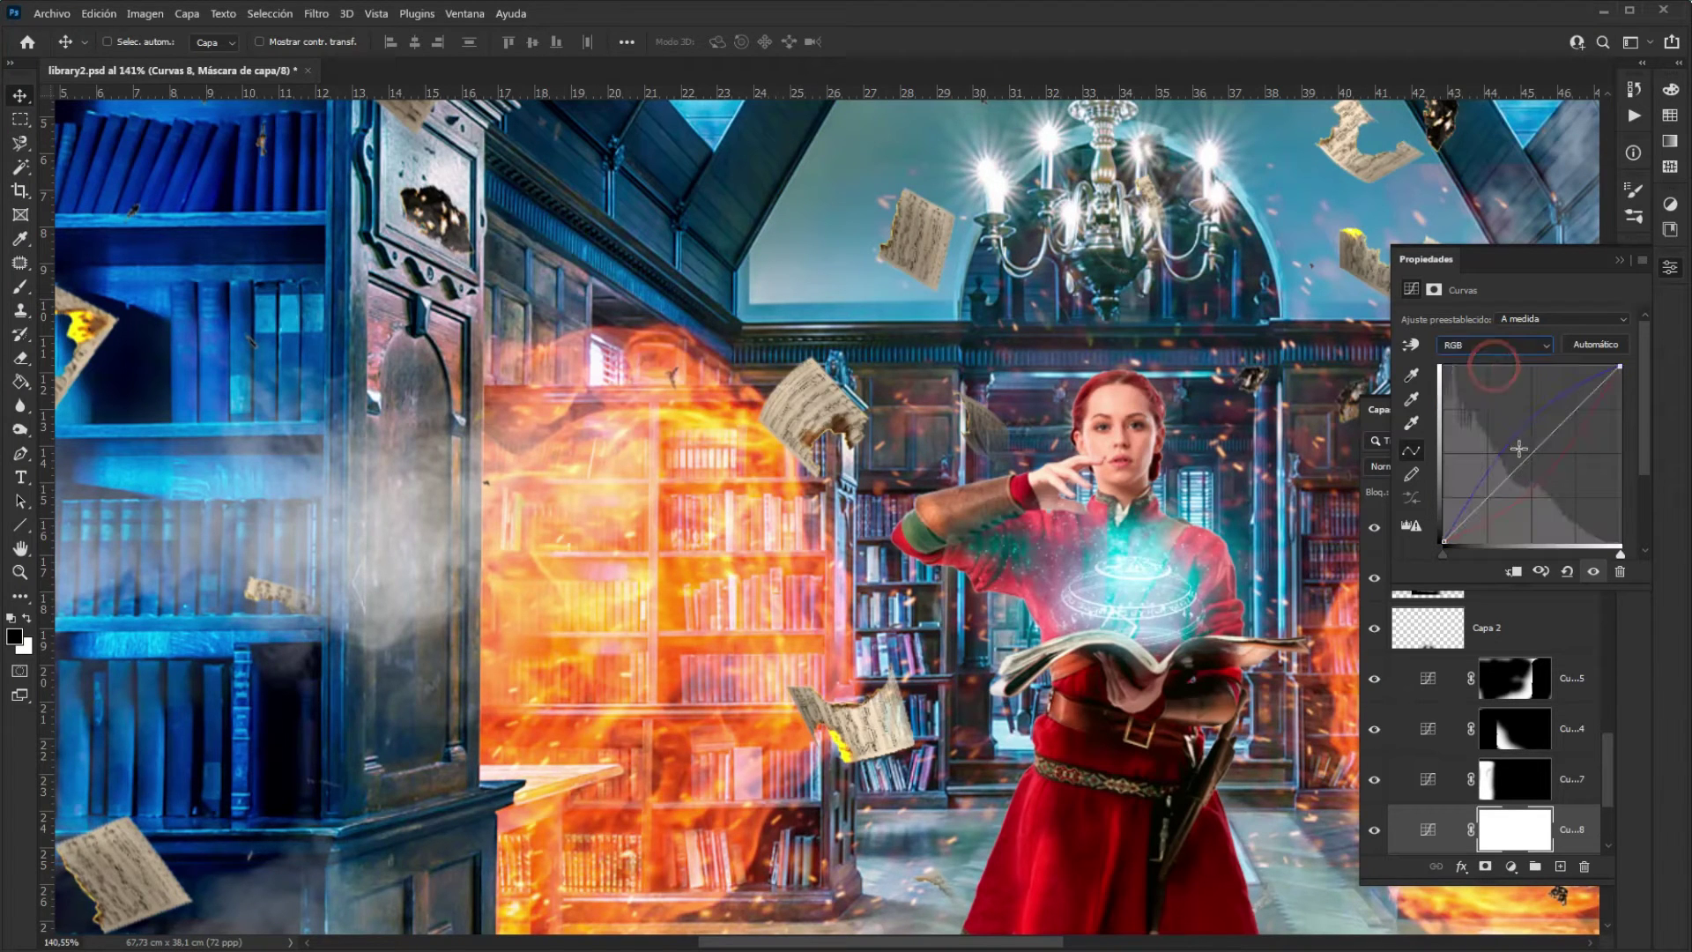
pyautogui.moveTo(1532, 451); pyautogui.dragTo(1520, 447)
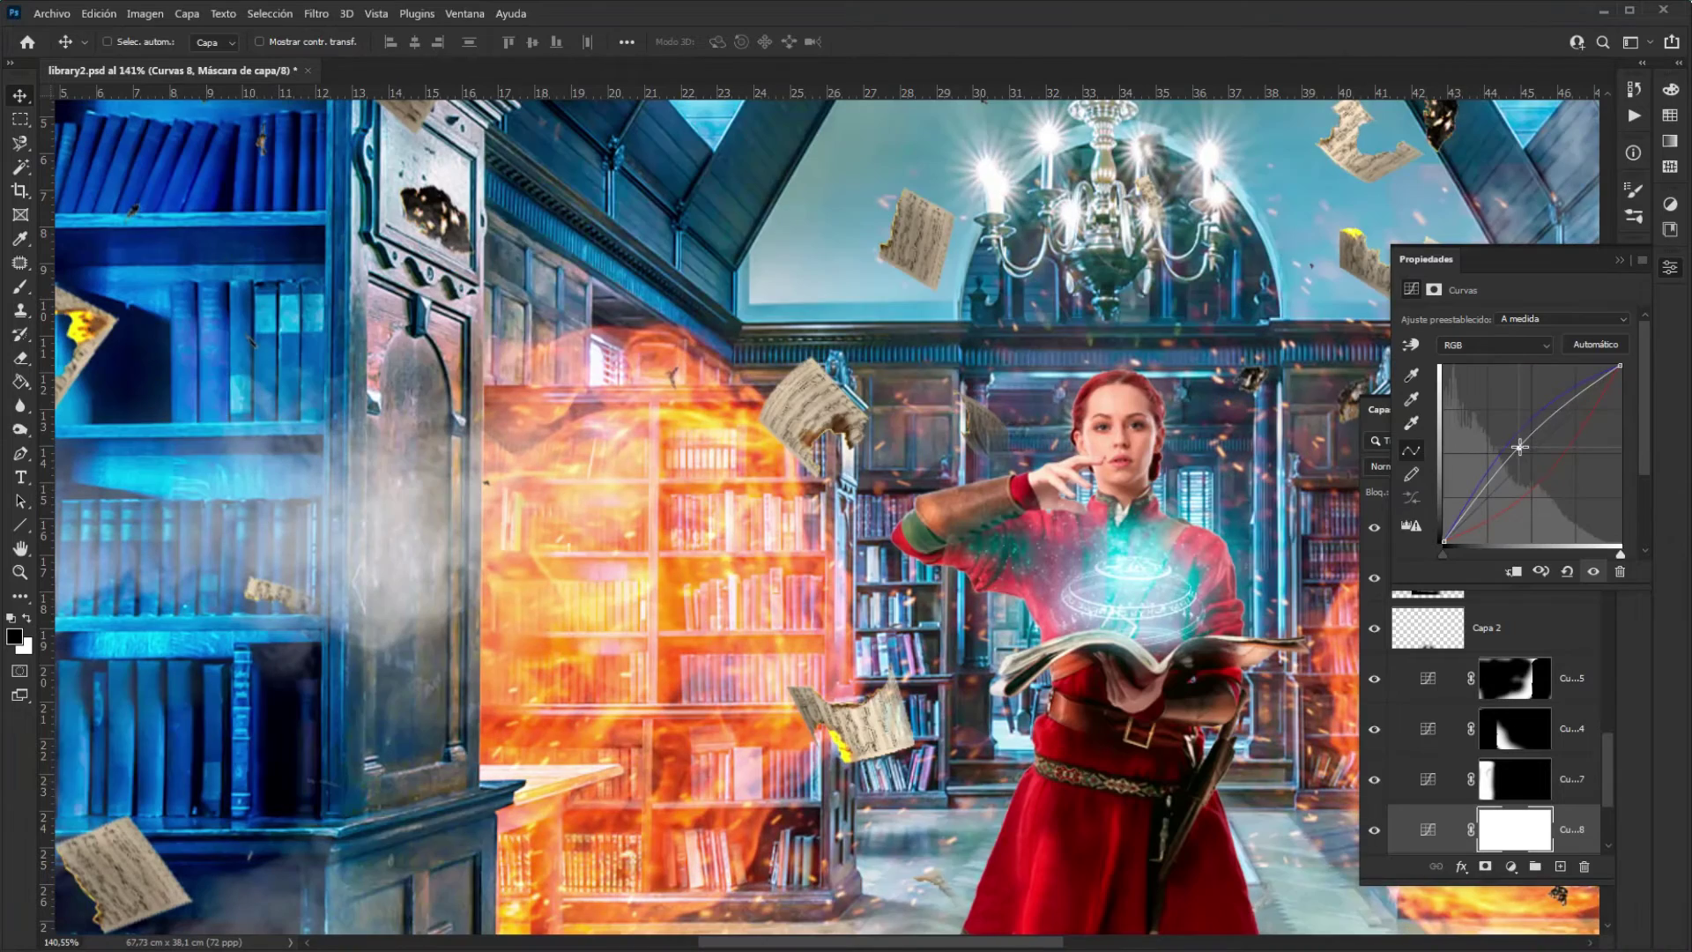
pyautogui.click(1616, 262)
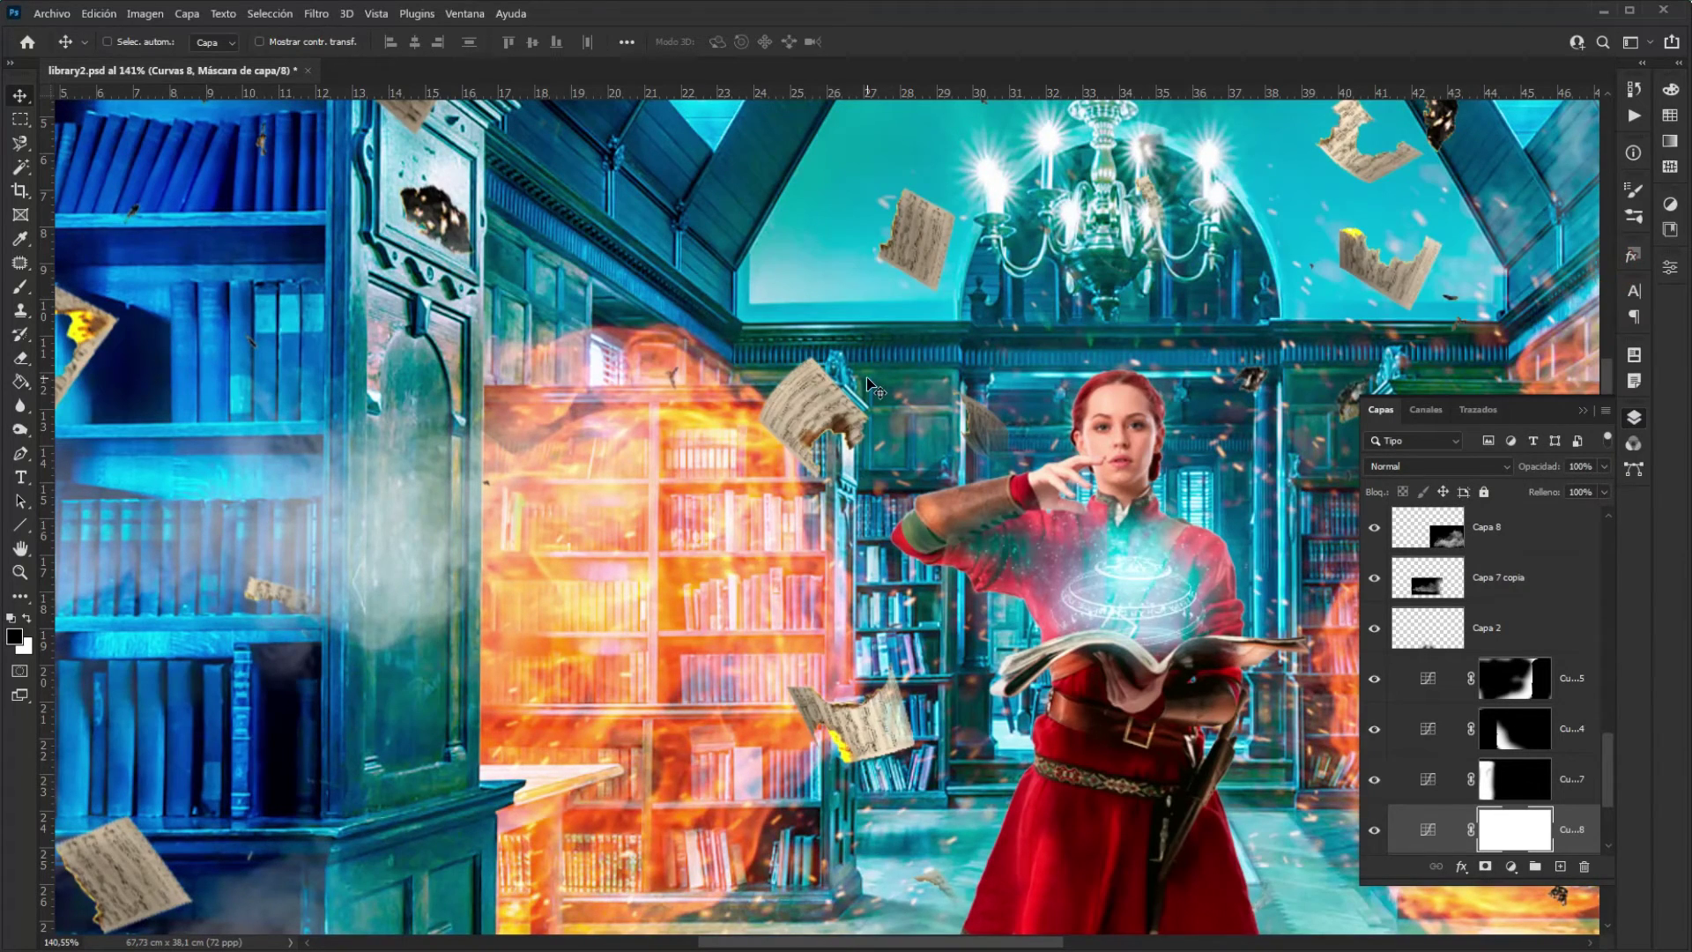
# Invert the Curvas 8 mask to black and outline the inner side panels of the bookcases with the Polygonal Lasso
pyautogui.hotkey('ctrl', 'i')
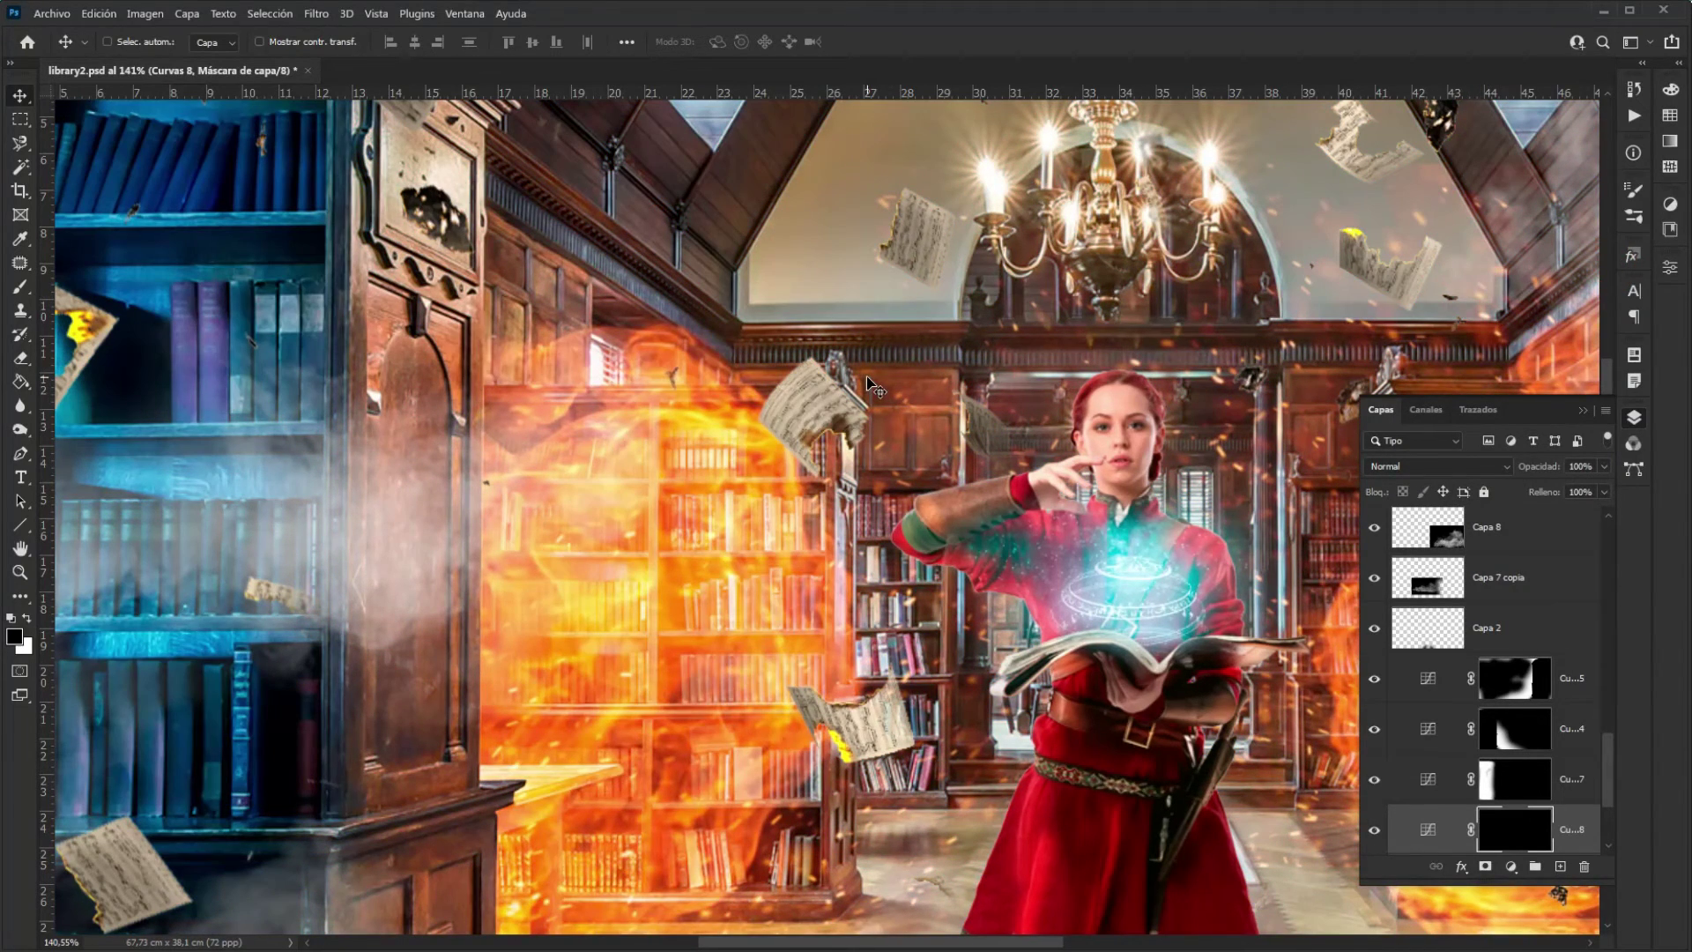
pyautogui.click(18, 146)
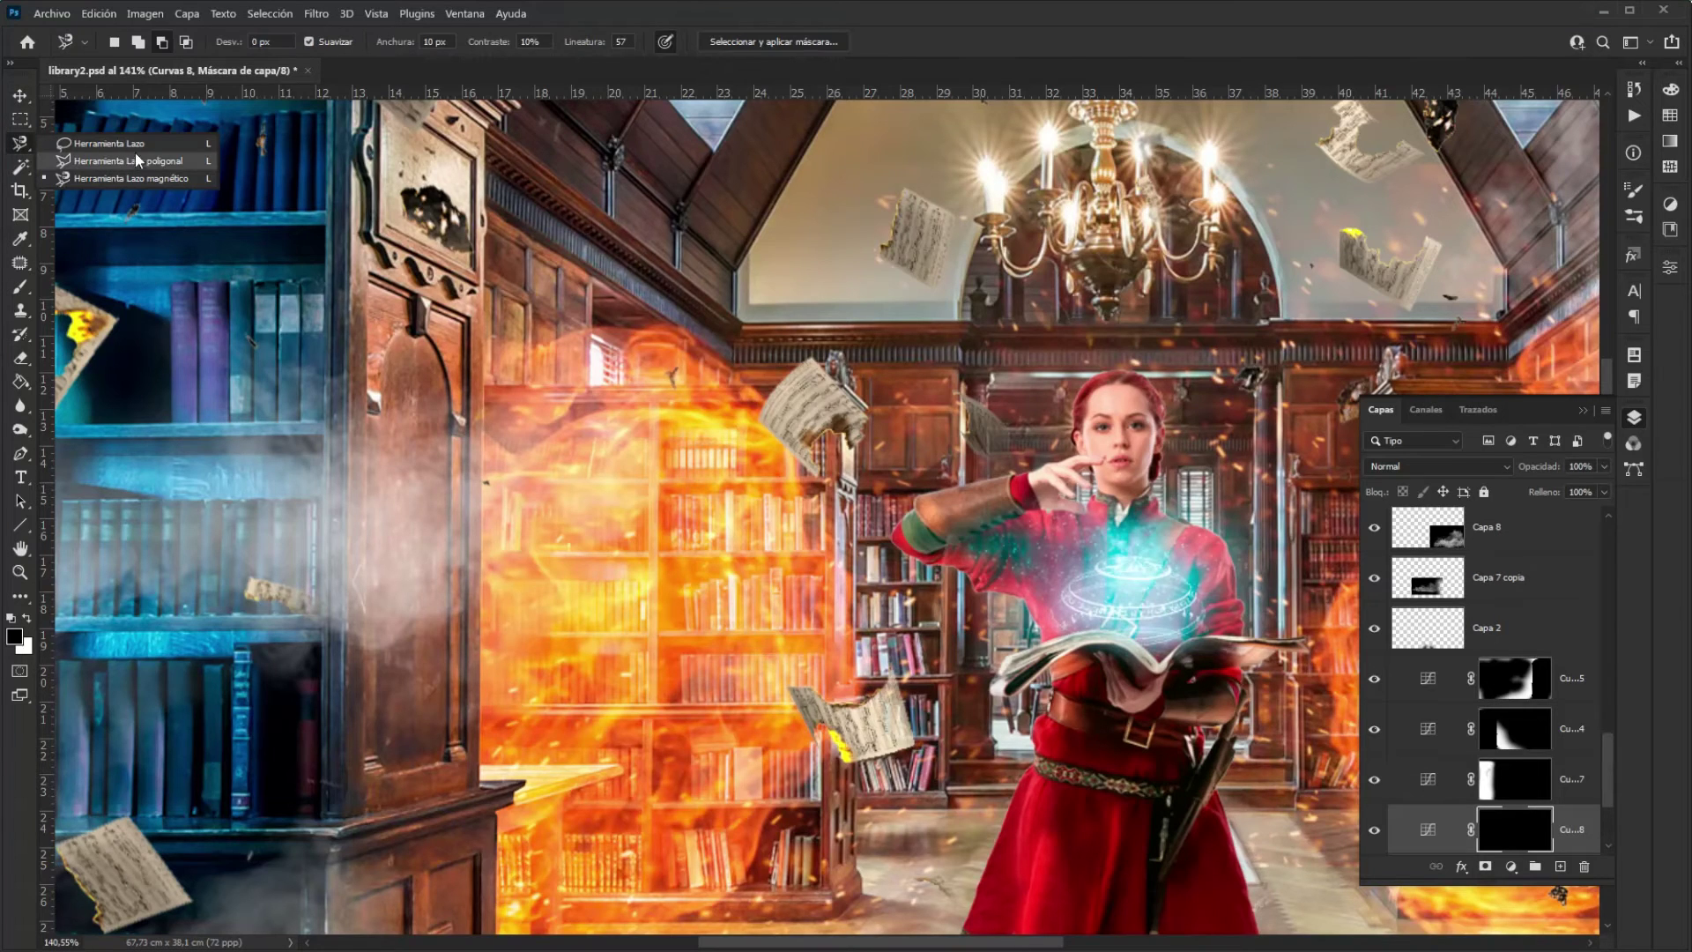
pyautogui.click(158, 164)
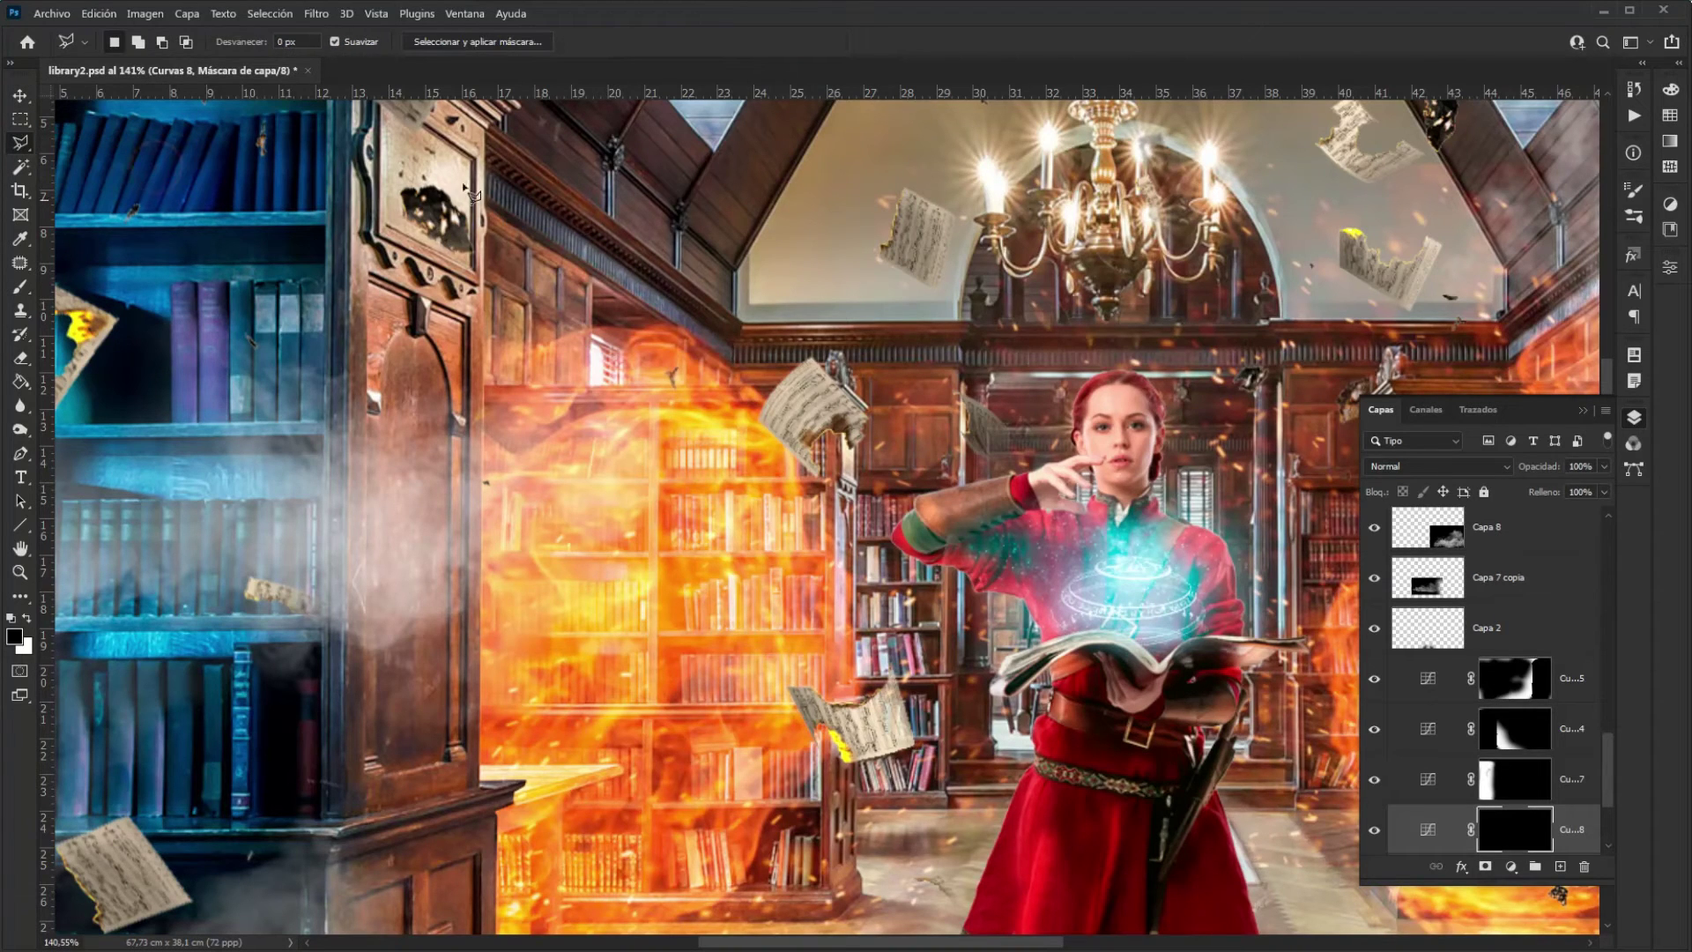
pyautogui.click(483, 107)
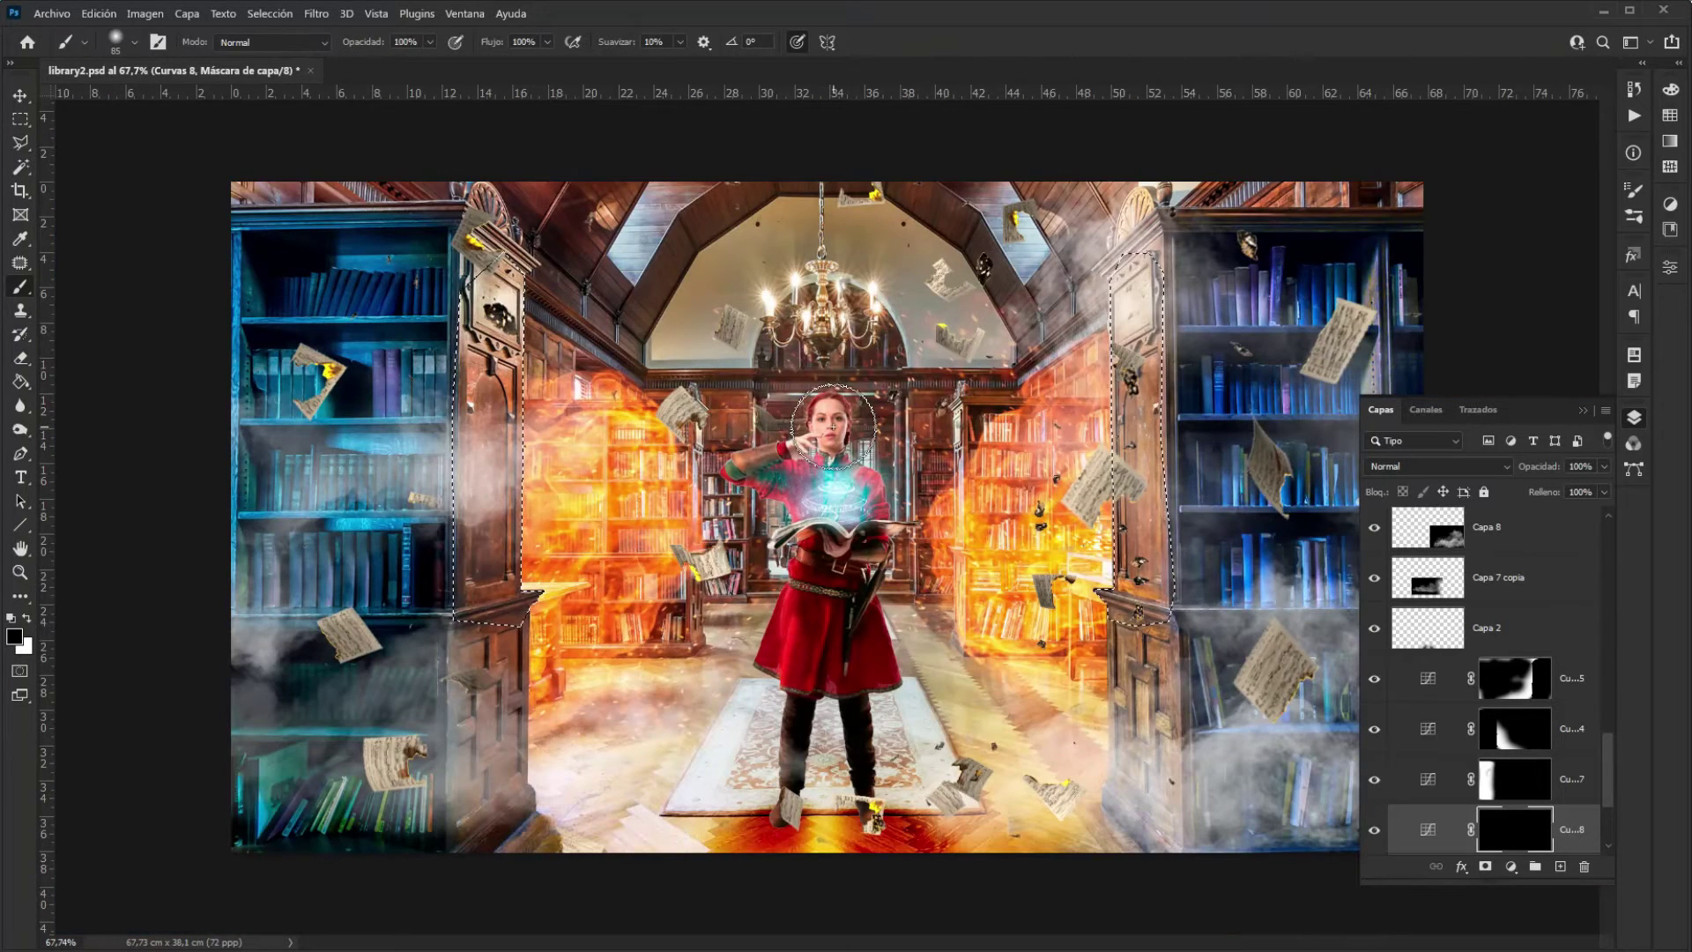
# Paint white with a soft 209 px brush inside the selected panel edges of both bookcases on the Curvas 8 mask, and deselect
pyautogui.press('x')
pyautogui.moveTo(800, 573); pyautogui.dragTo(861, 574)
pyautogui.click(596, 512)
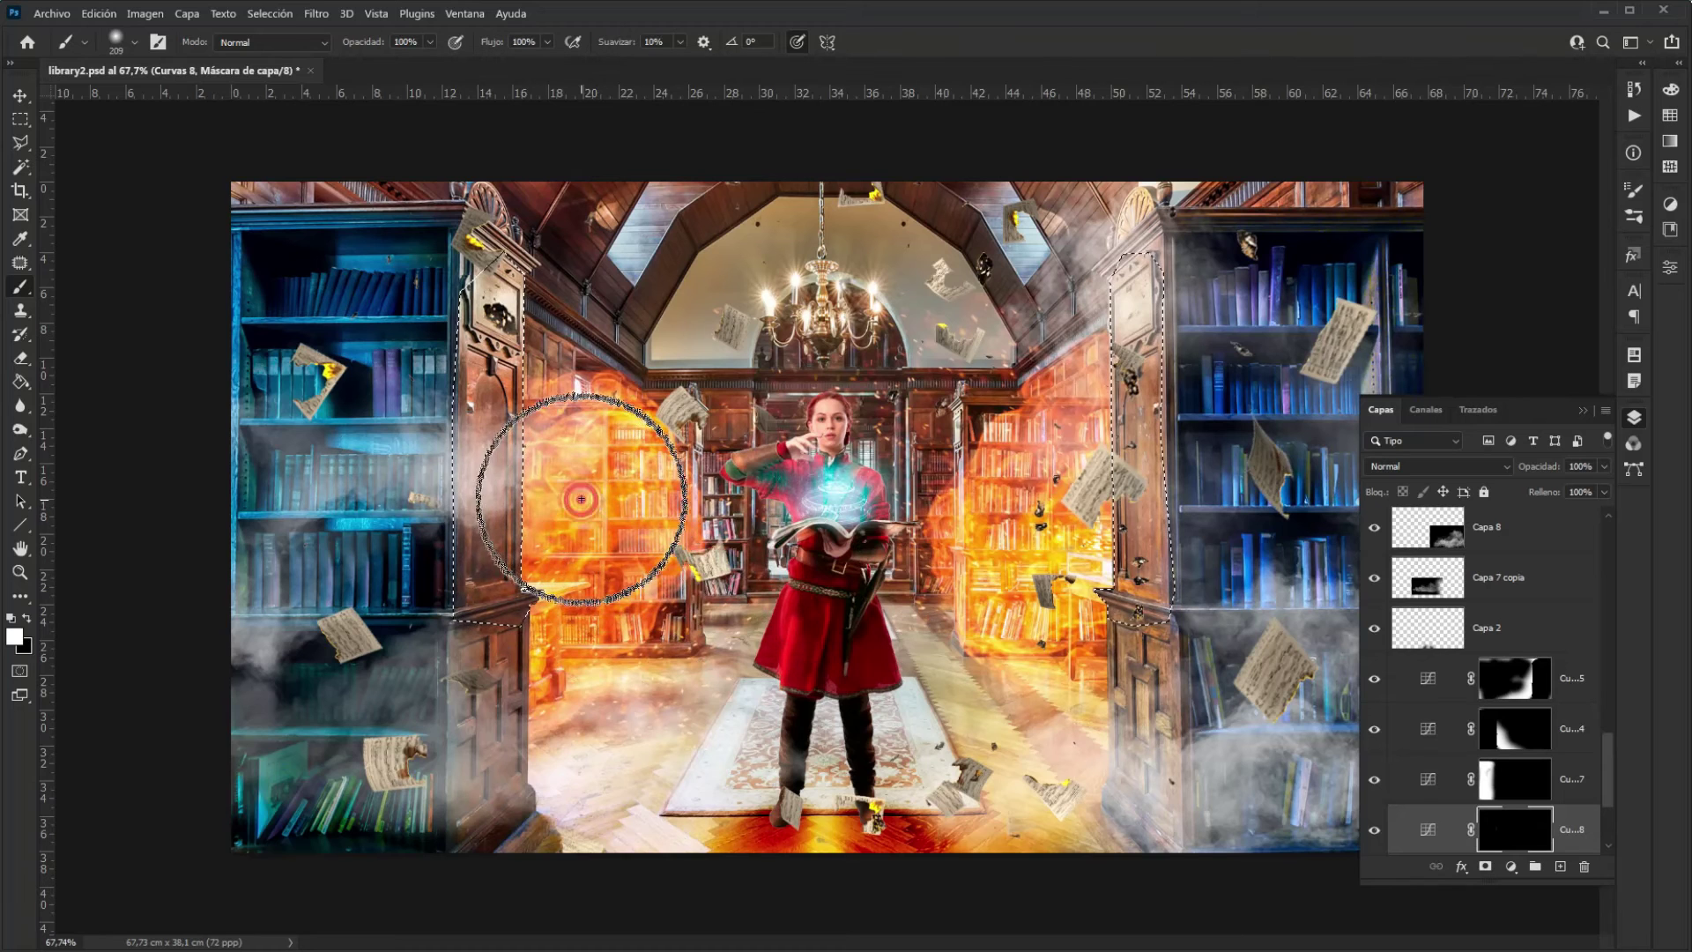
pyautogui.click(575, 388)
pyautogui.click(567, 306)
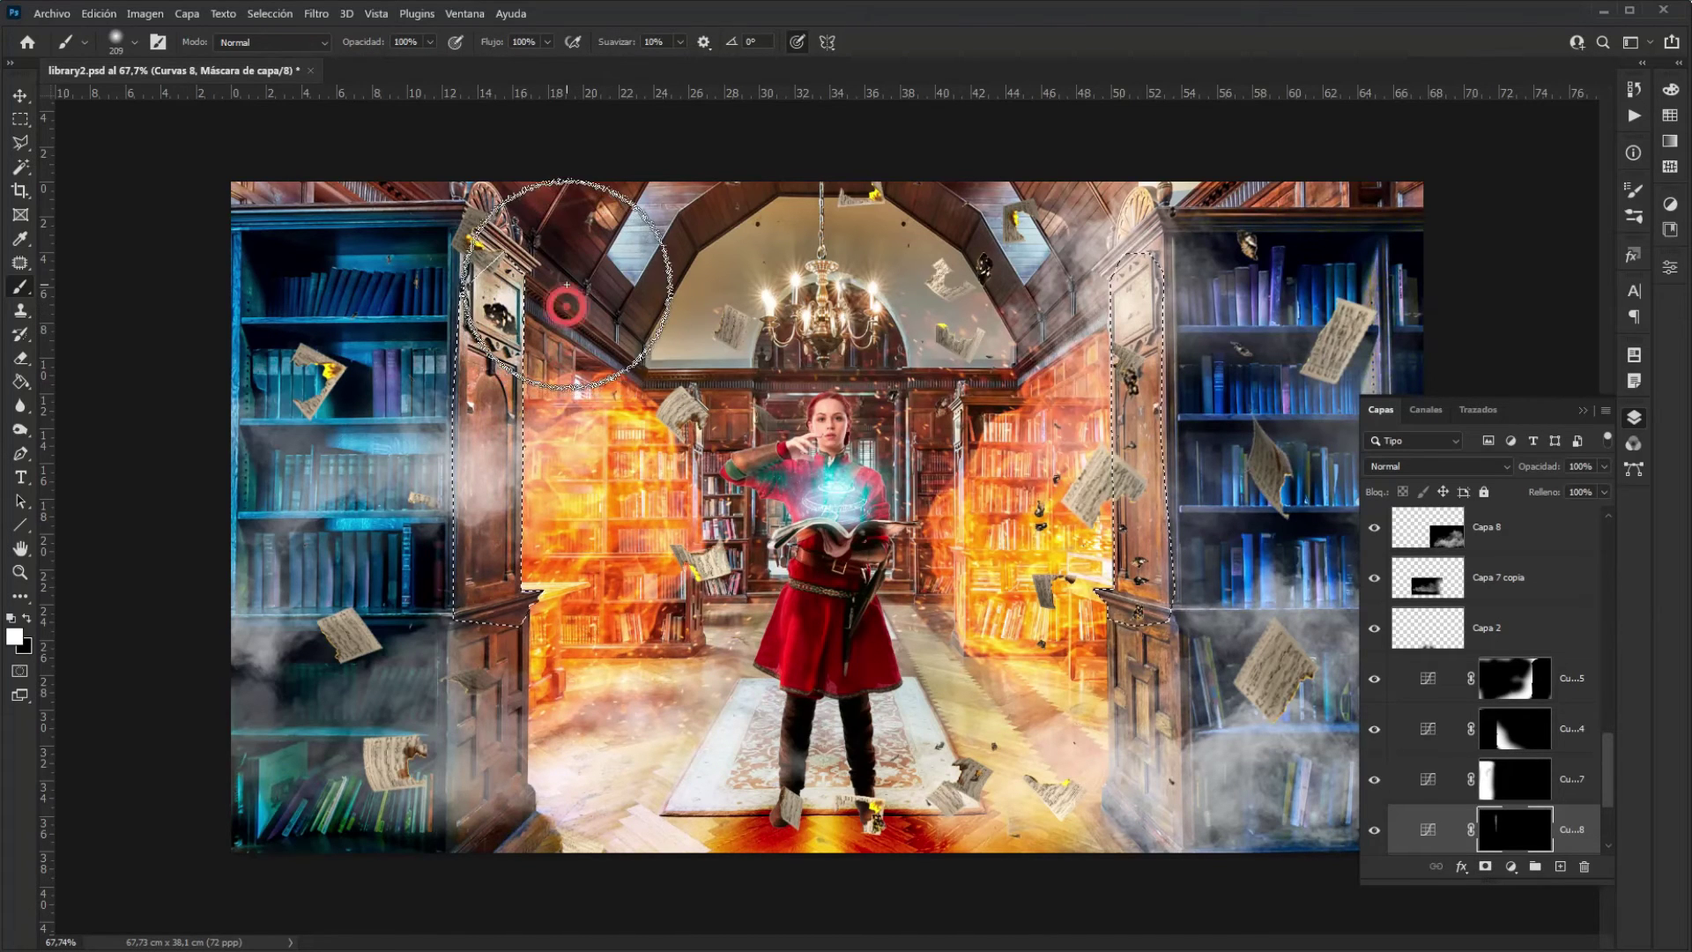
pyautogui.click(567, 540)
pyautogui.click(1069, 492)
pyautogui.moveTo(1073, 457); pyautogui.dragTo(1075, 287)
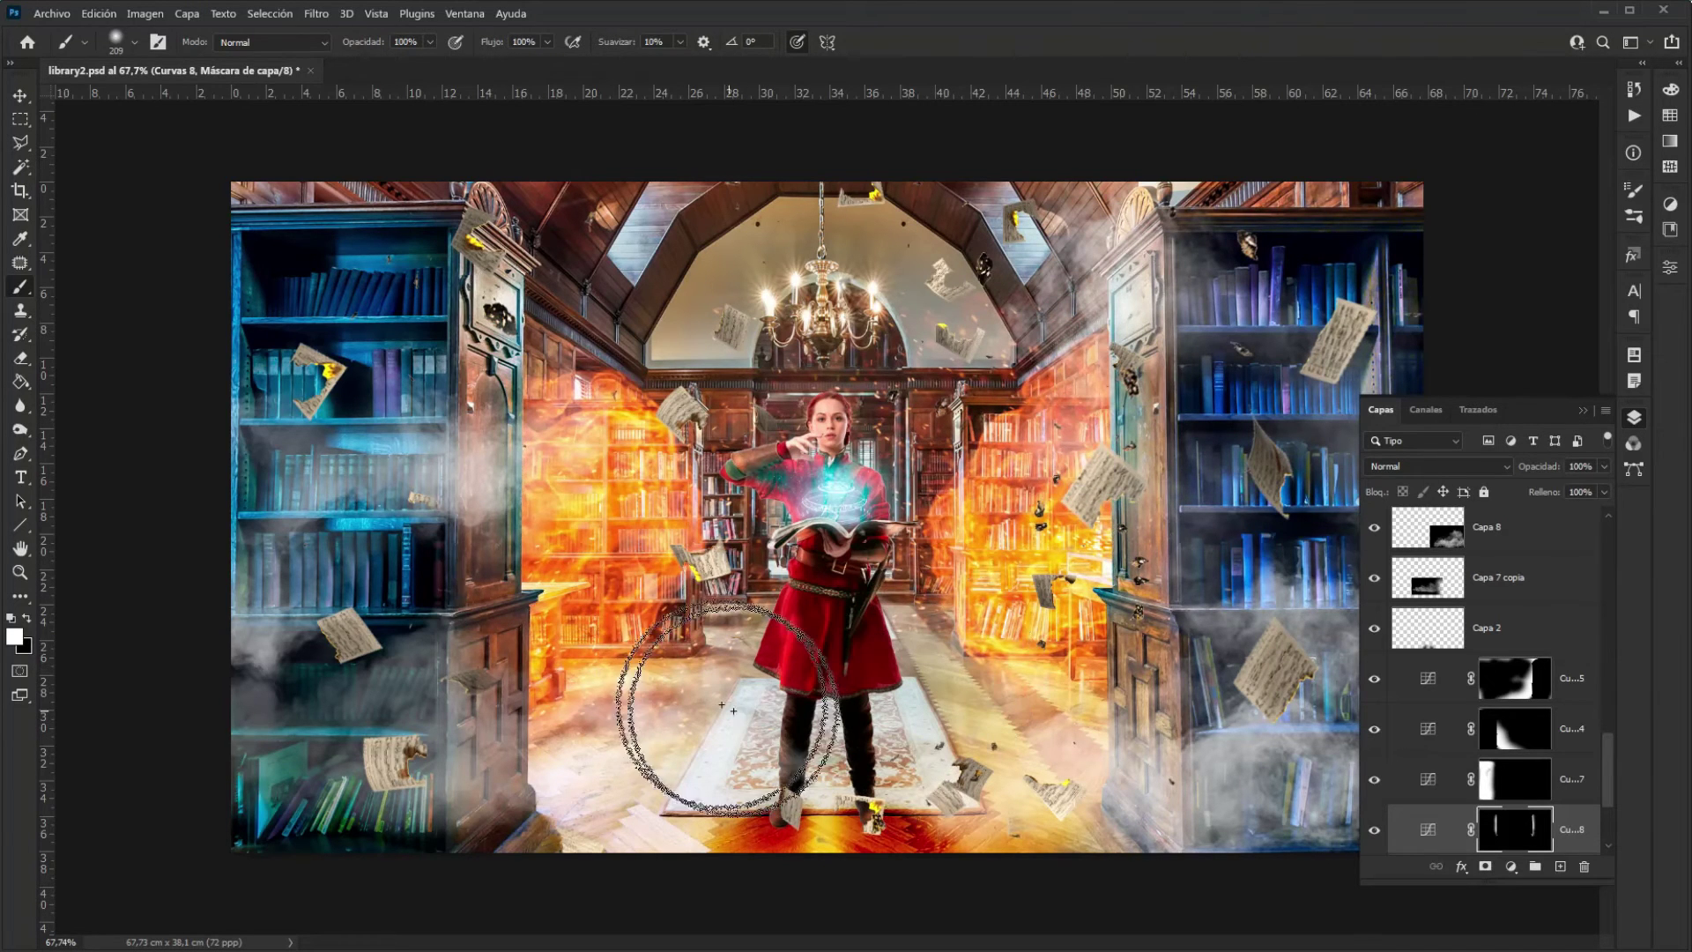
pyautogui.hotkey('ctrl', 'd')
pyautogui.press('v')
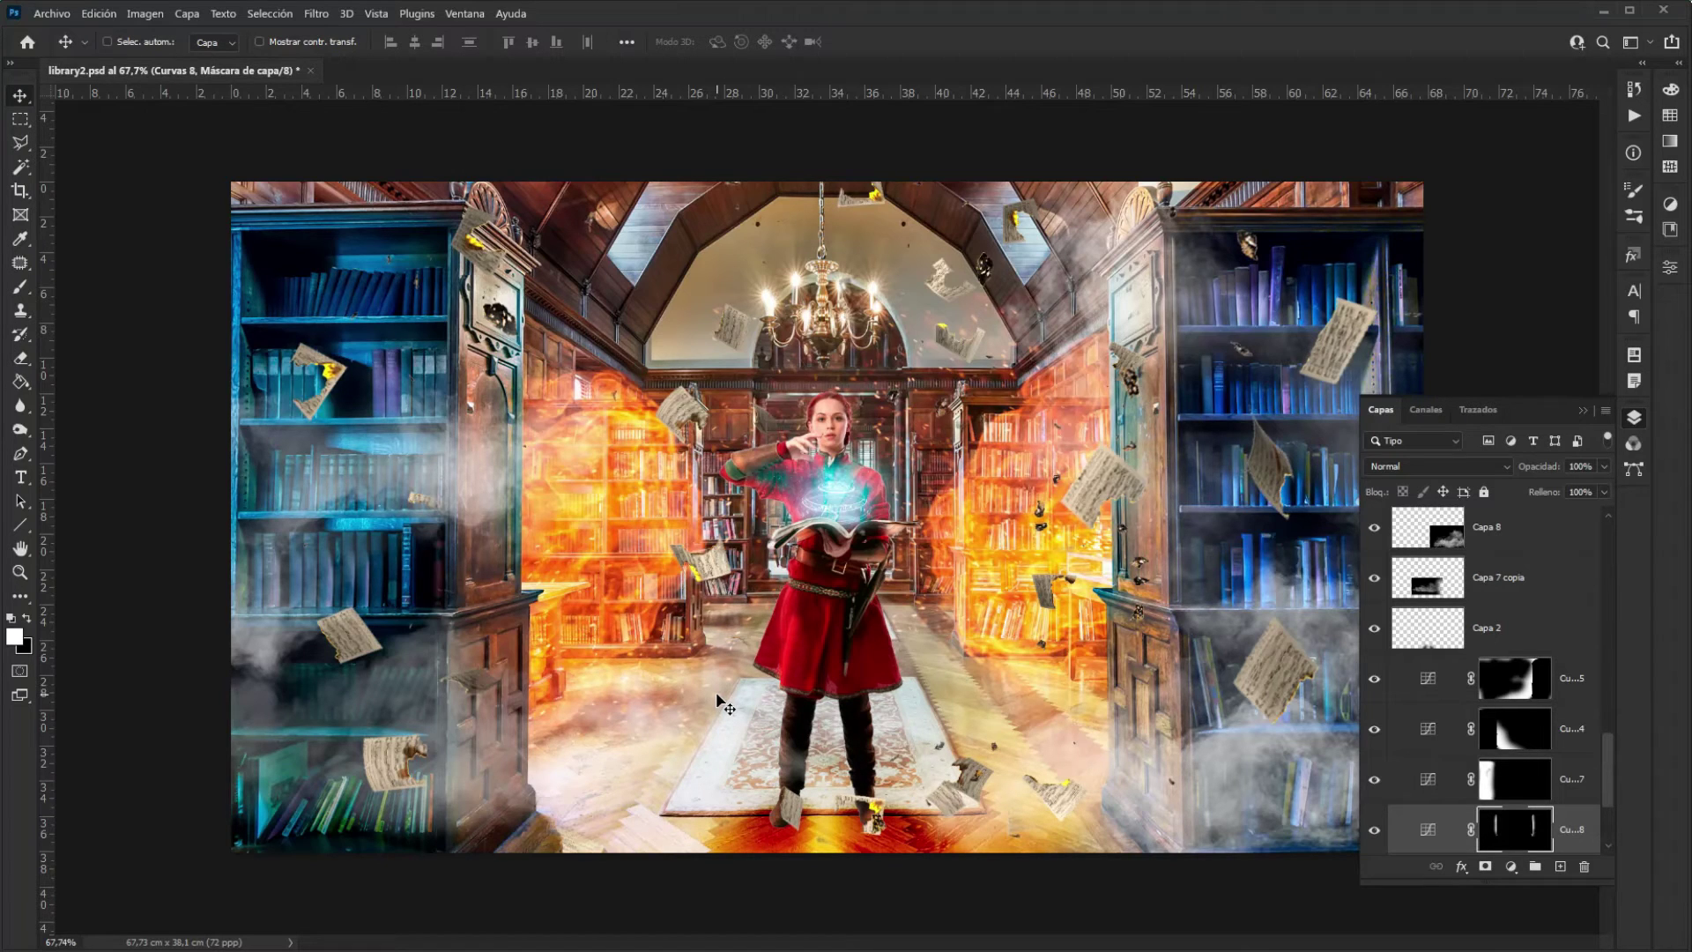
# Select the layer Capa 13 copia 2 from the canvas and toggle its visibility to check its effect
pyautogui.rightClick(1127, 475)
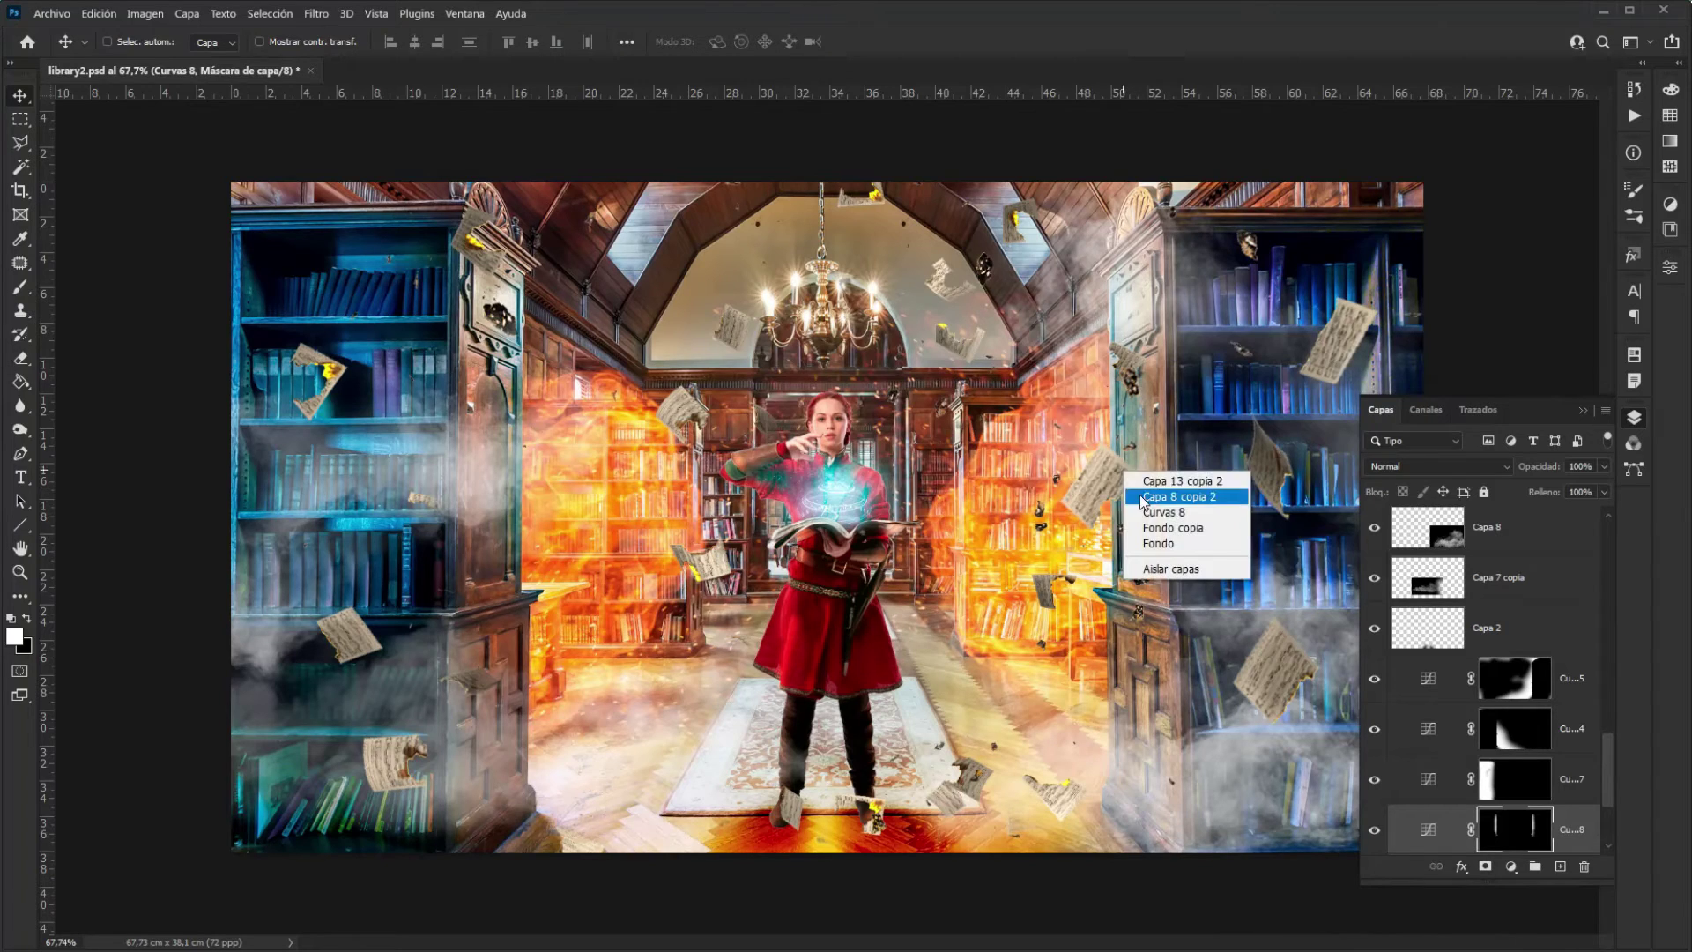
pyautogui.click(1157, 485)
pyautogui.click(1370, 536)
pyautogui.click(1370, 536)
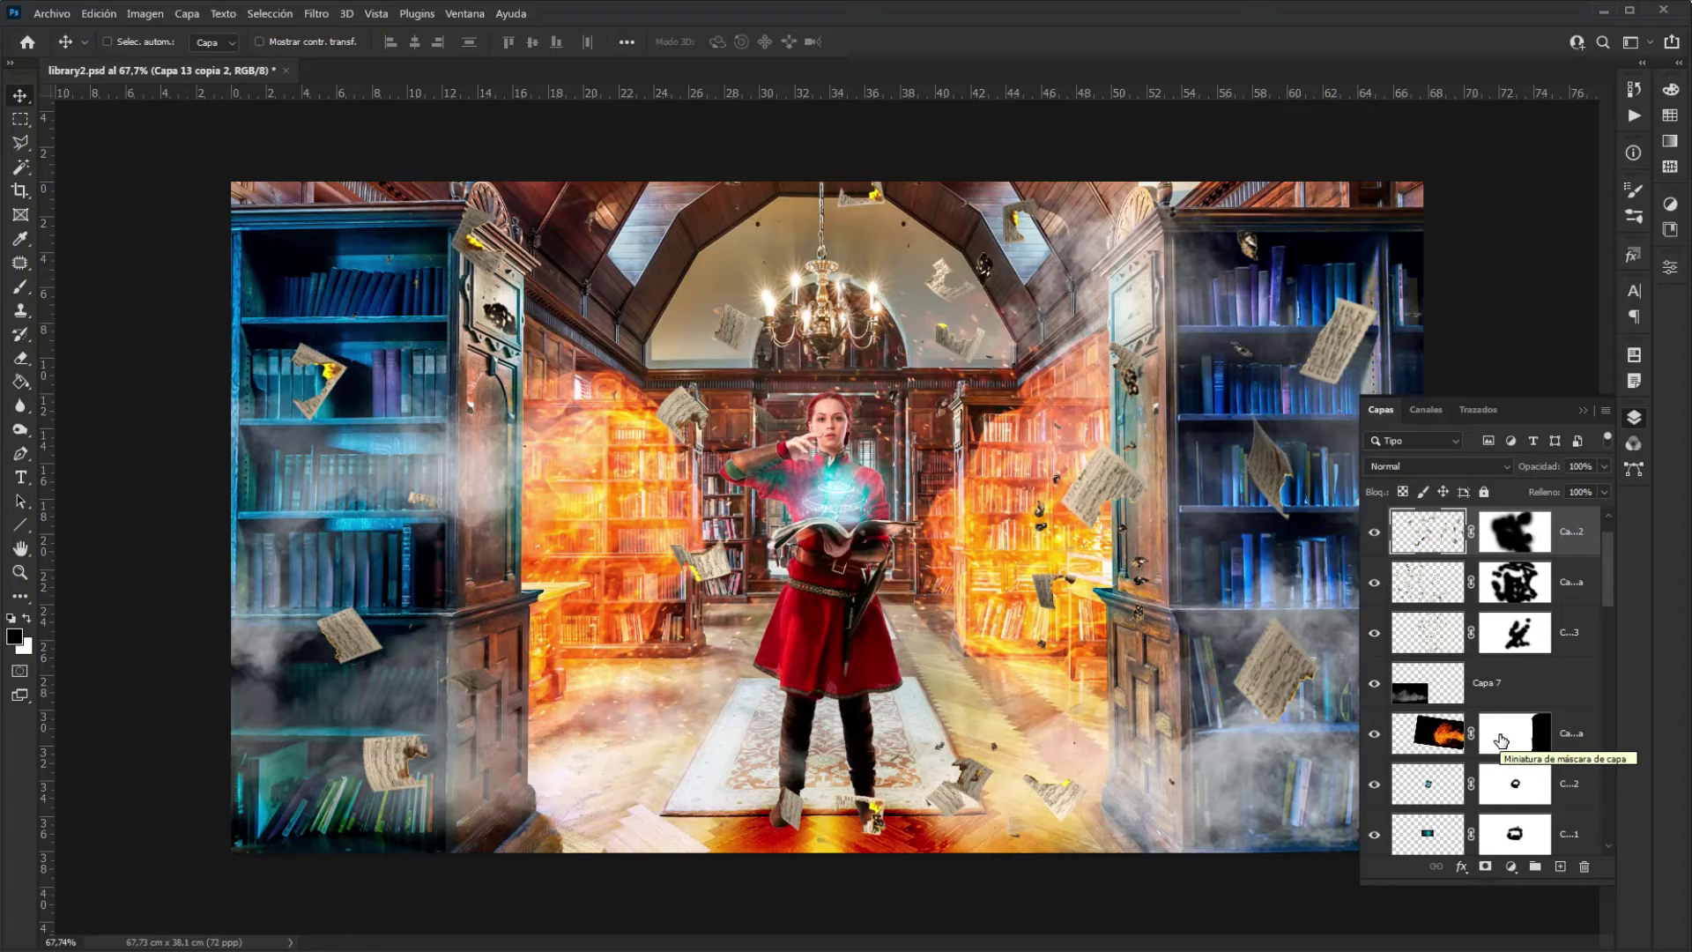
# Add a Curves adjustment layer above Capa 13 copia 2 and clip it to that layer of flying pages
pyautogui.scroll(4, 1301, 348)
pyautogui.moveTo(1159, 499); pyautogui.dragTo(935, 467)
pyautogui.click(1511, 866)
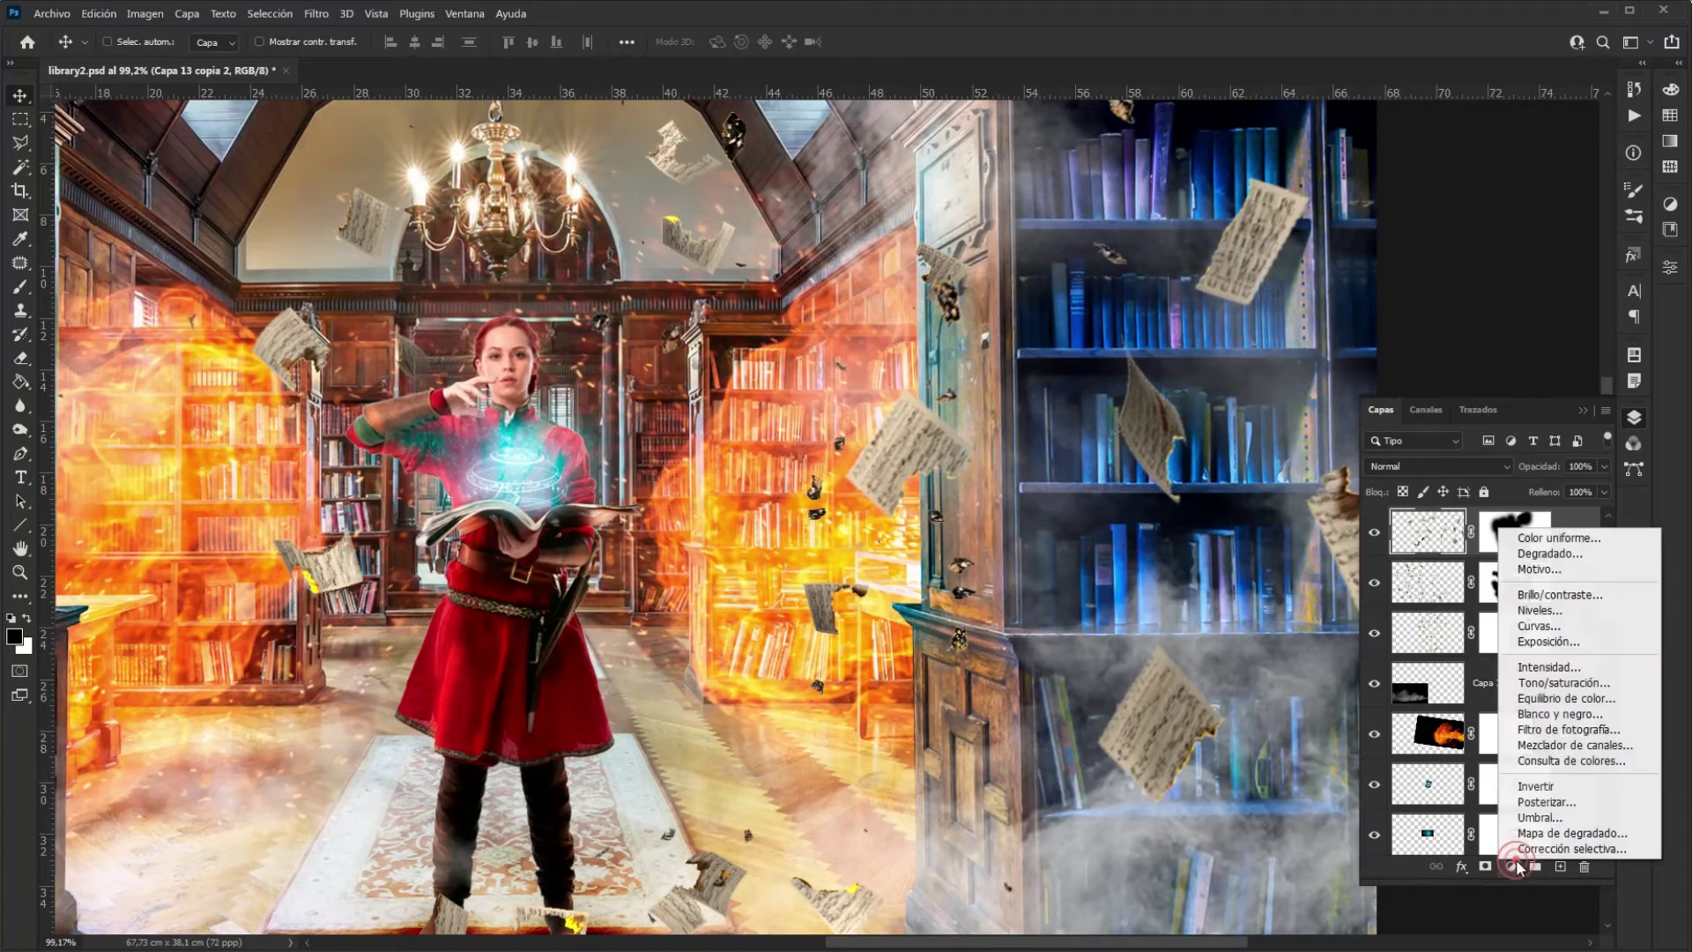
pyautogui.click(1544, 627)
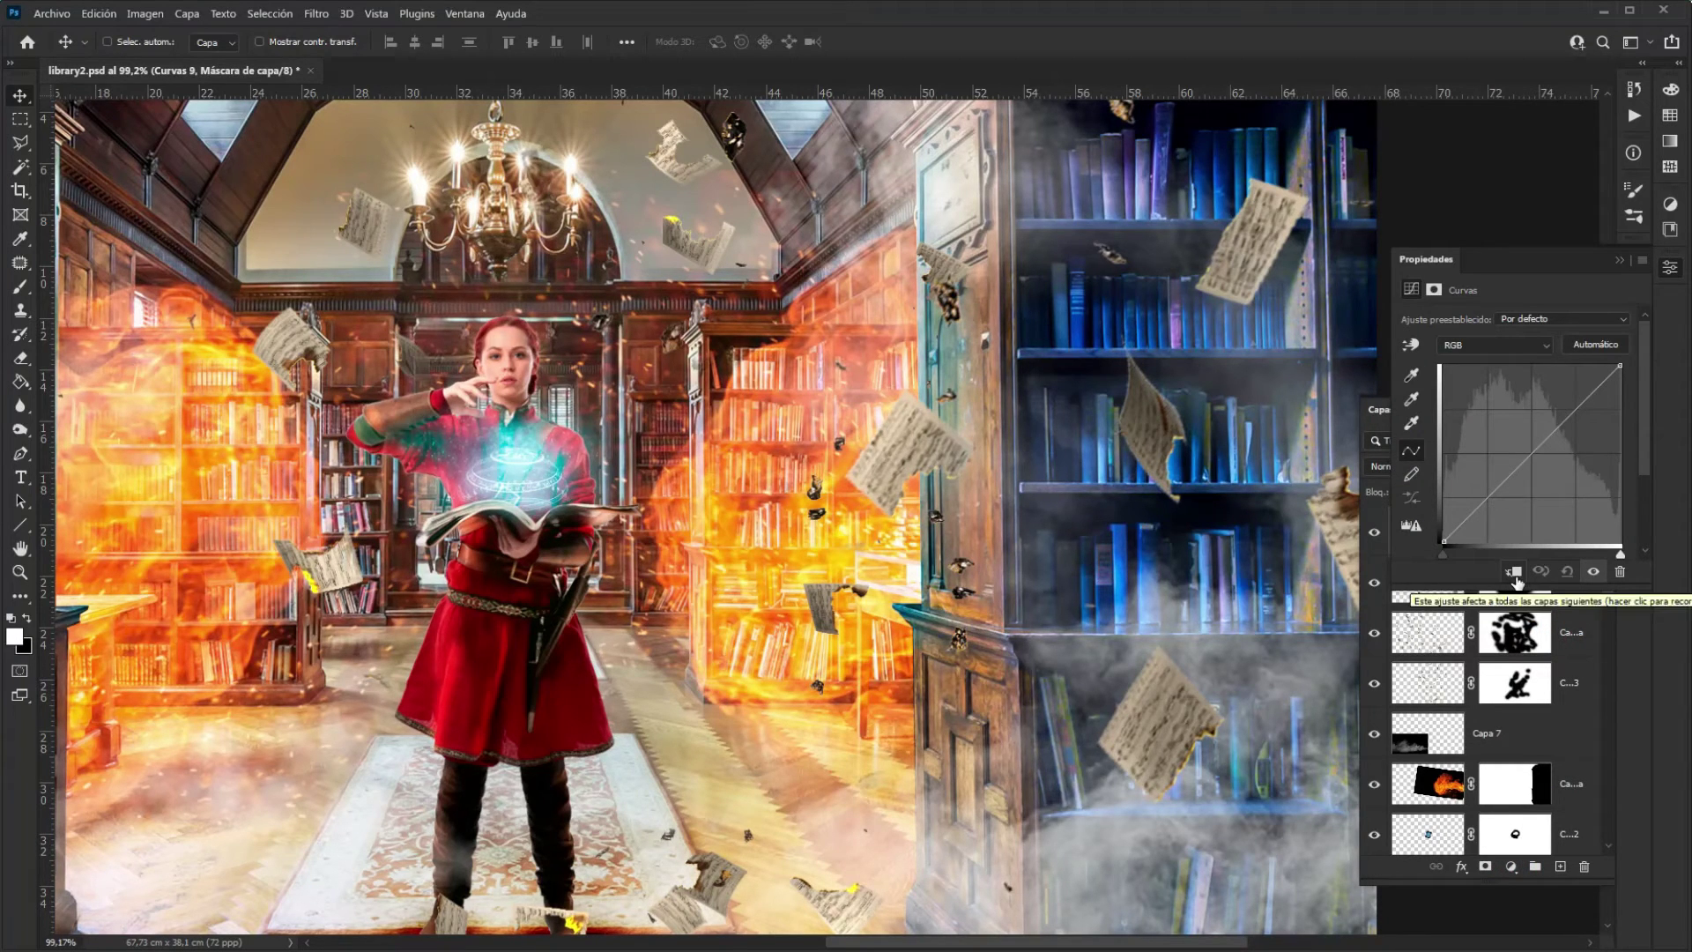
pyautogui.click(1514, 573)
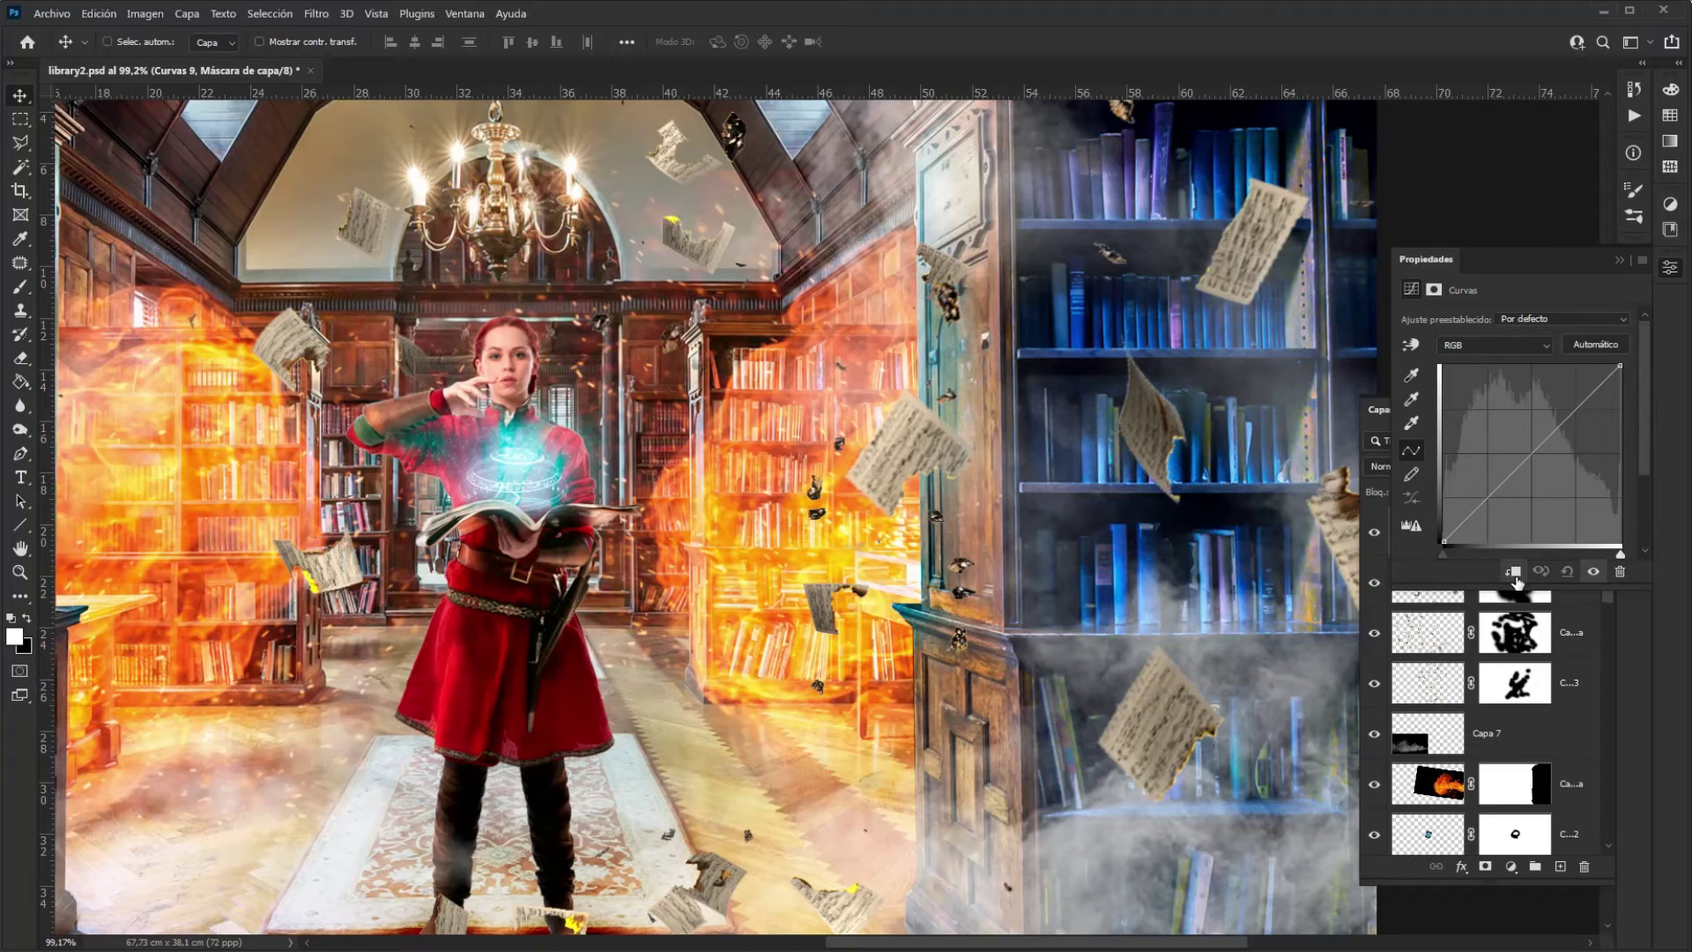
# In Curvas 9, lower the red midtones, raise the blue midtones and lower the RGB midtones to turn the pages dark blue
pyautogui.click(1514, 343)
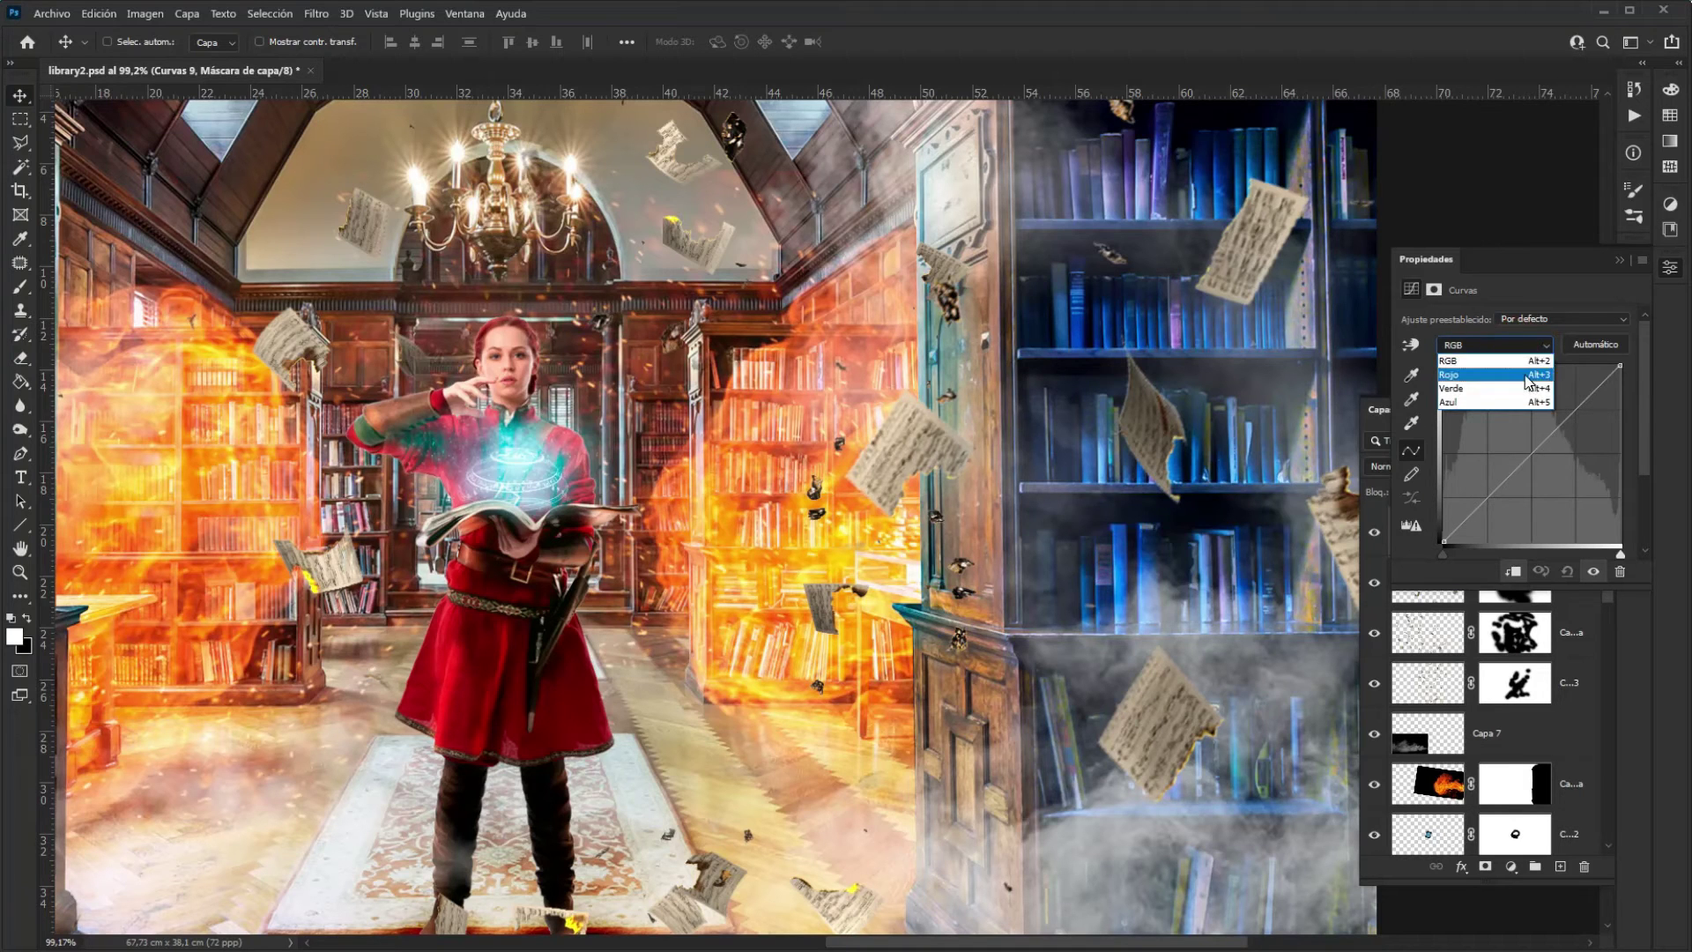
pyautogui.click(1524, 375)
pyautogui.click(1548, 459)
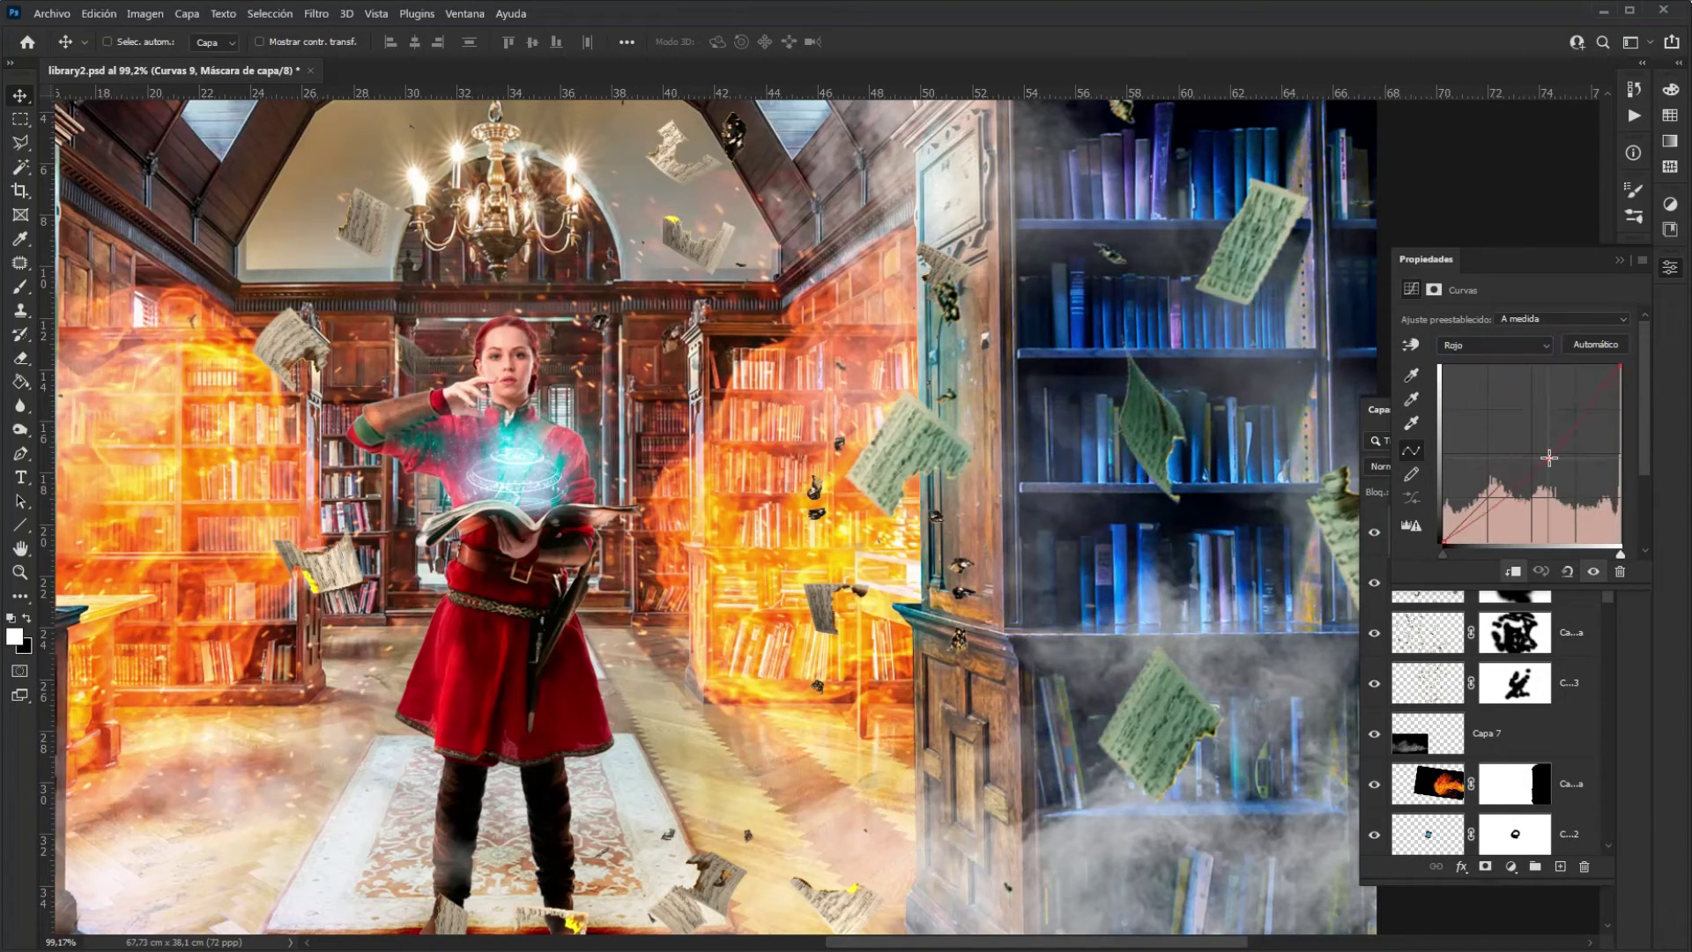
pyautogui.click(1525, 351)
pyautogui.click(1528, 403)
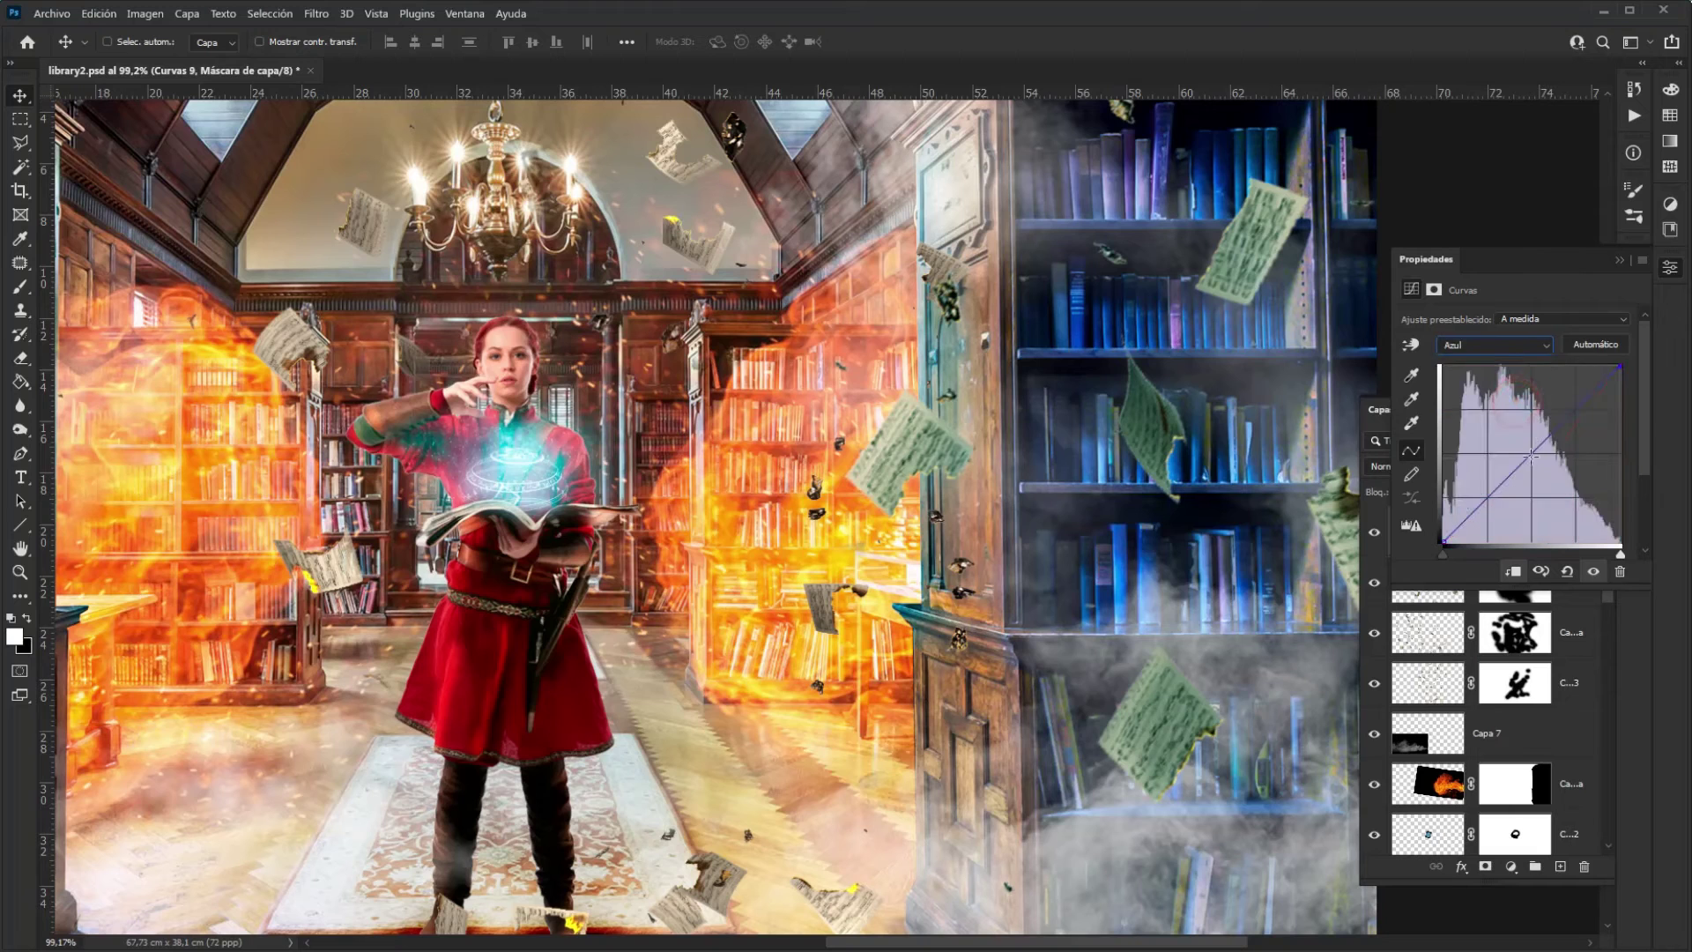
pyautogui.moveTo(1528, 448); pyautogui.dragTo(1518, 438)
pyautogui.click(1524, 357)
pyautogui.click(1524, 359)
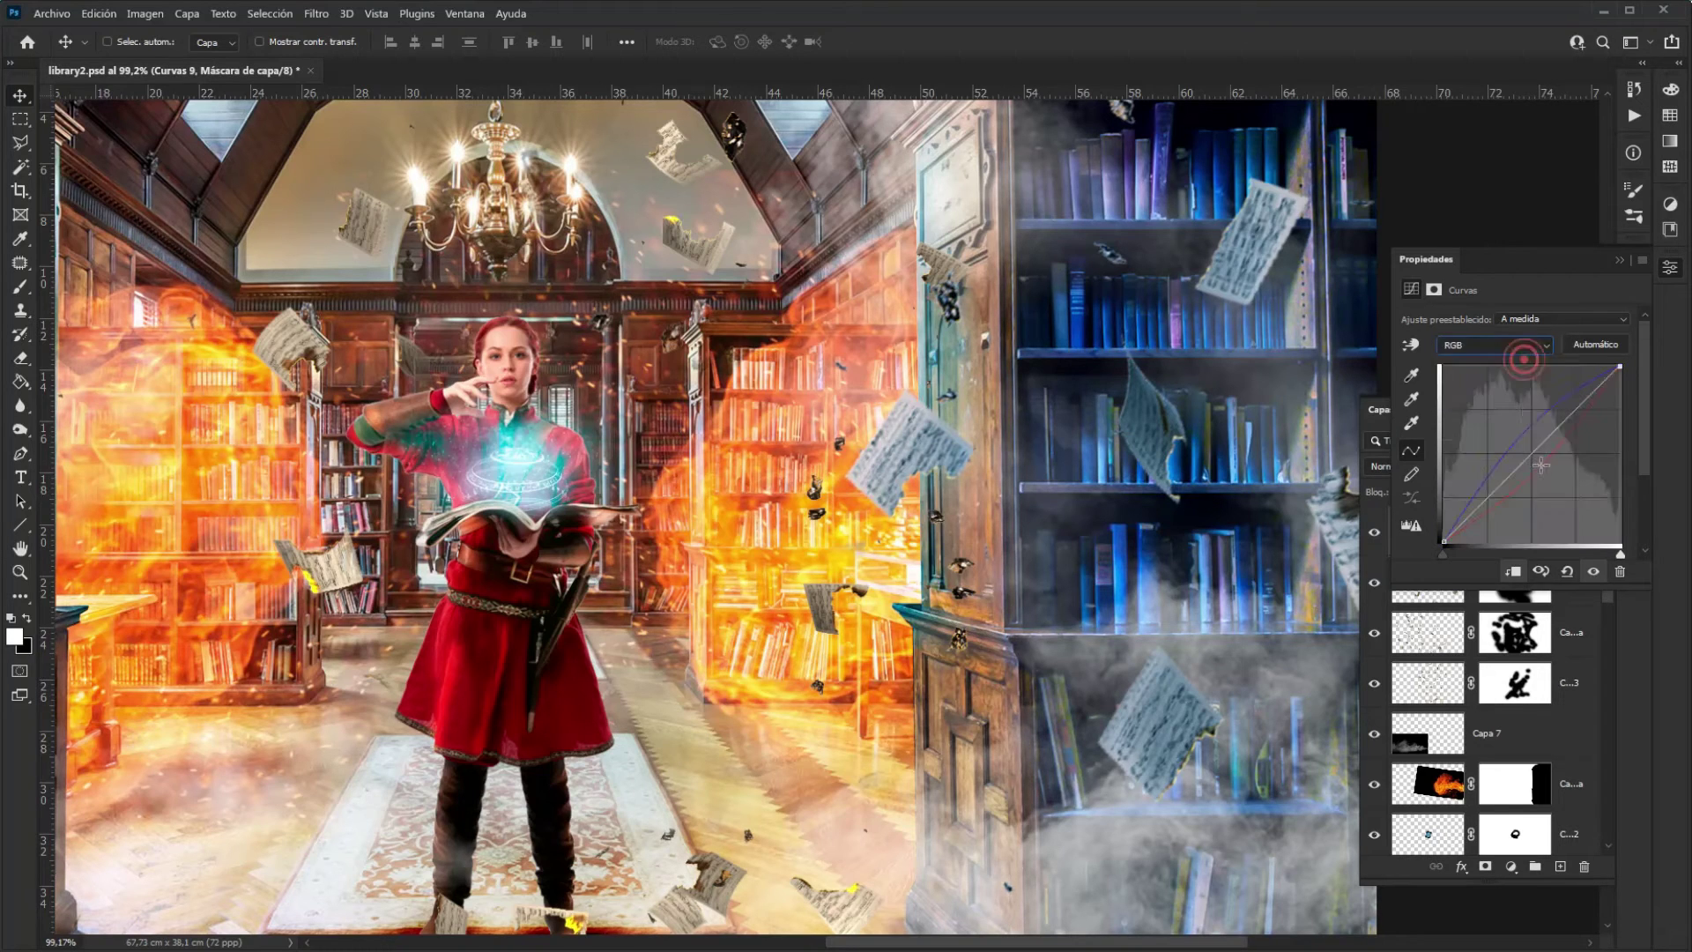
pyautogui.click(1530, 453)
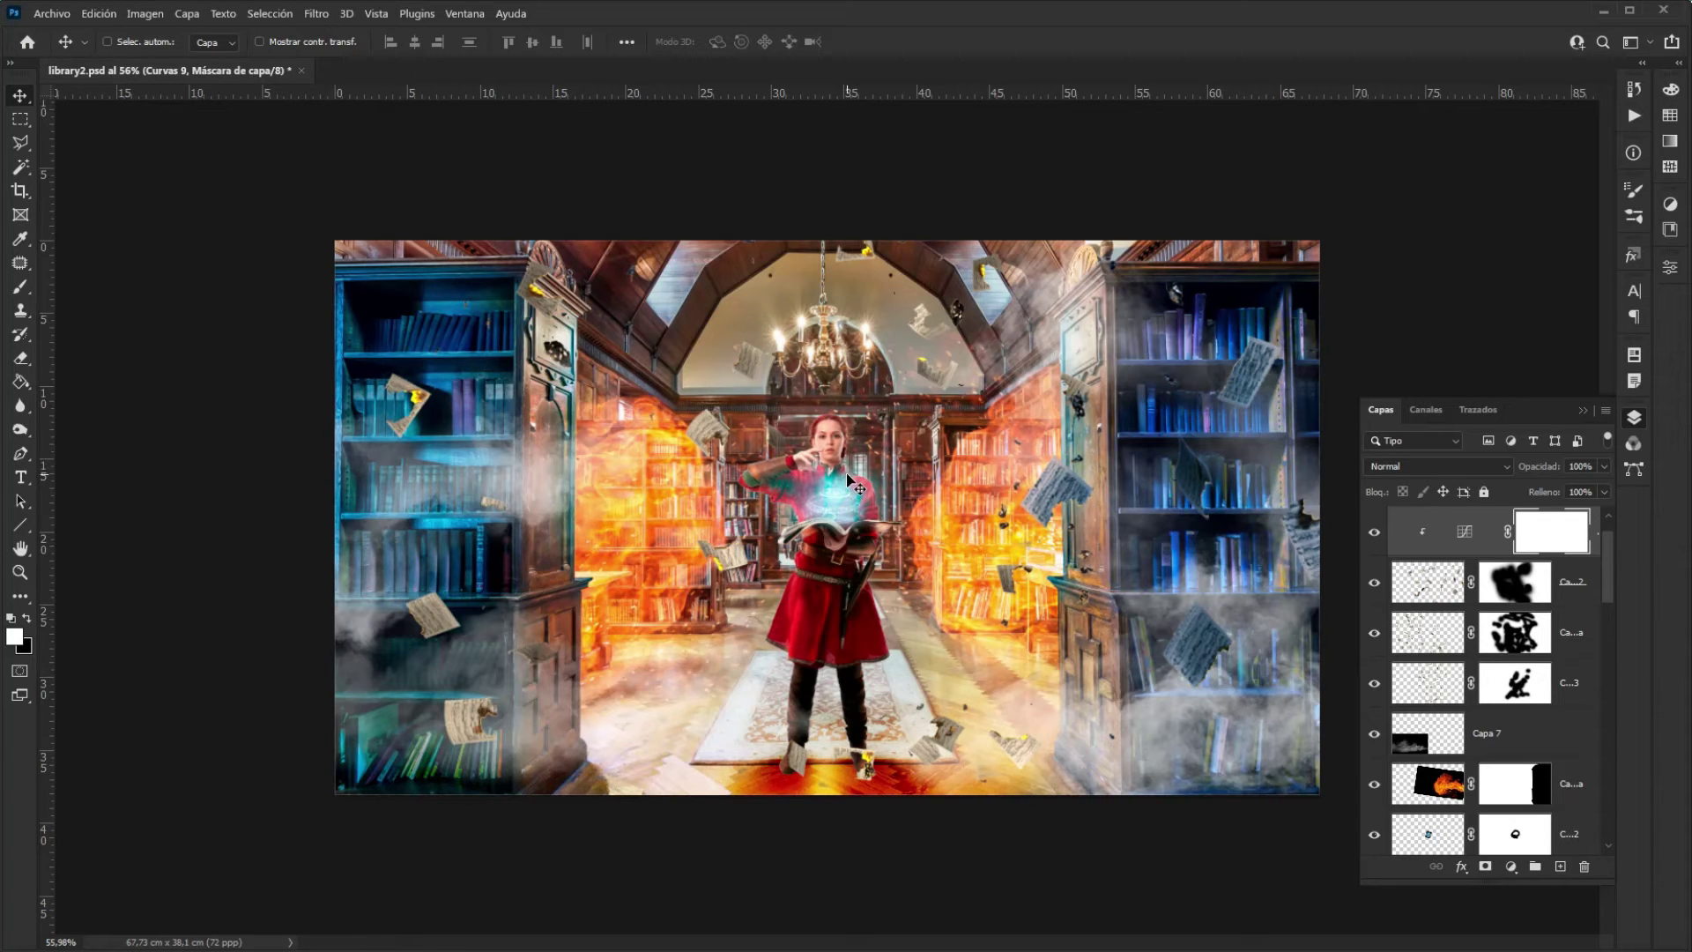
# Duplicate Curvas 9, clip the copy to the pages layer Capa 13 copia, and toggle its visibility to compare the effect
pyautogui.click(1382, 634)
pyautogui.click(1382, 634)
pyautogui.click(1382, 634)
pyautogui.click(1382, 634)
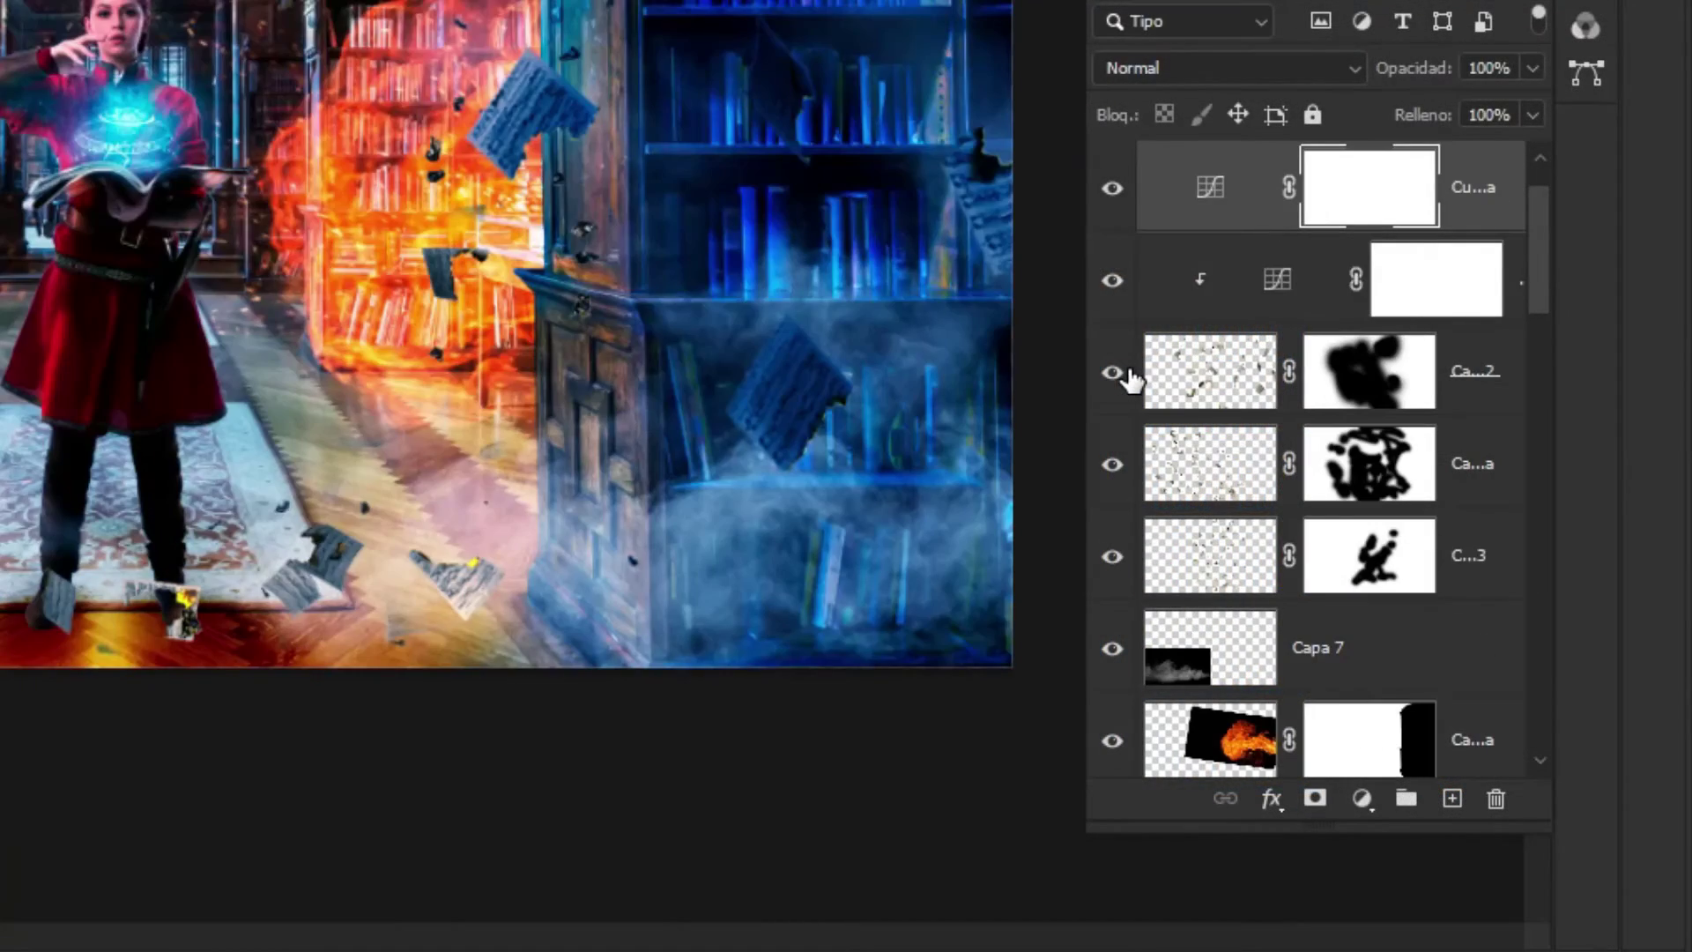
pyautogui.moveTo(1505, 220); pyautogui.dragTo(1467, 423)
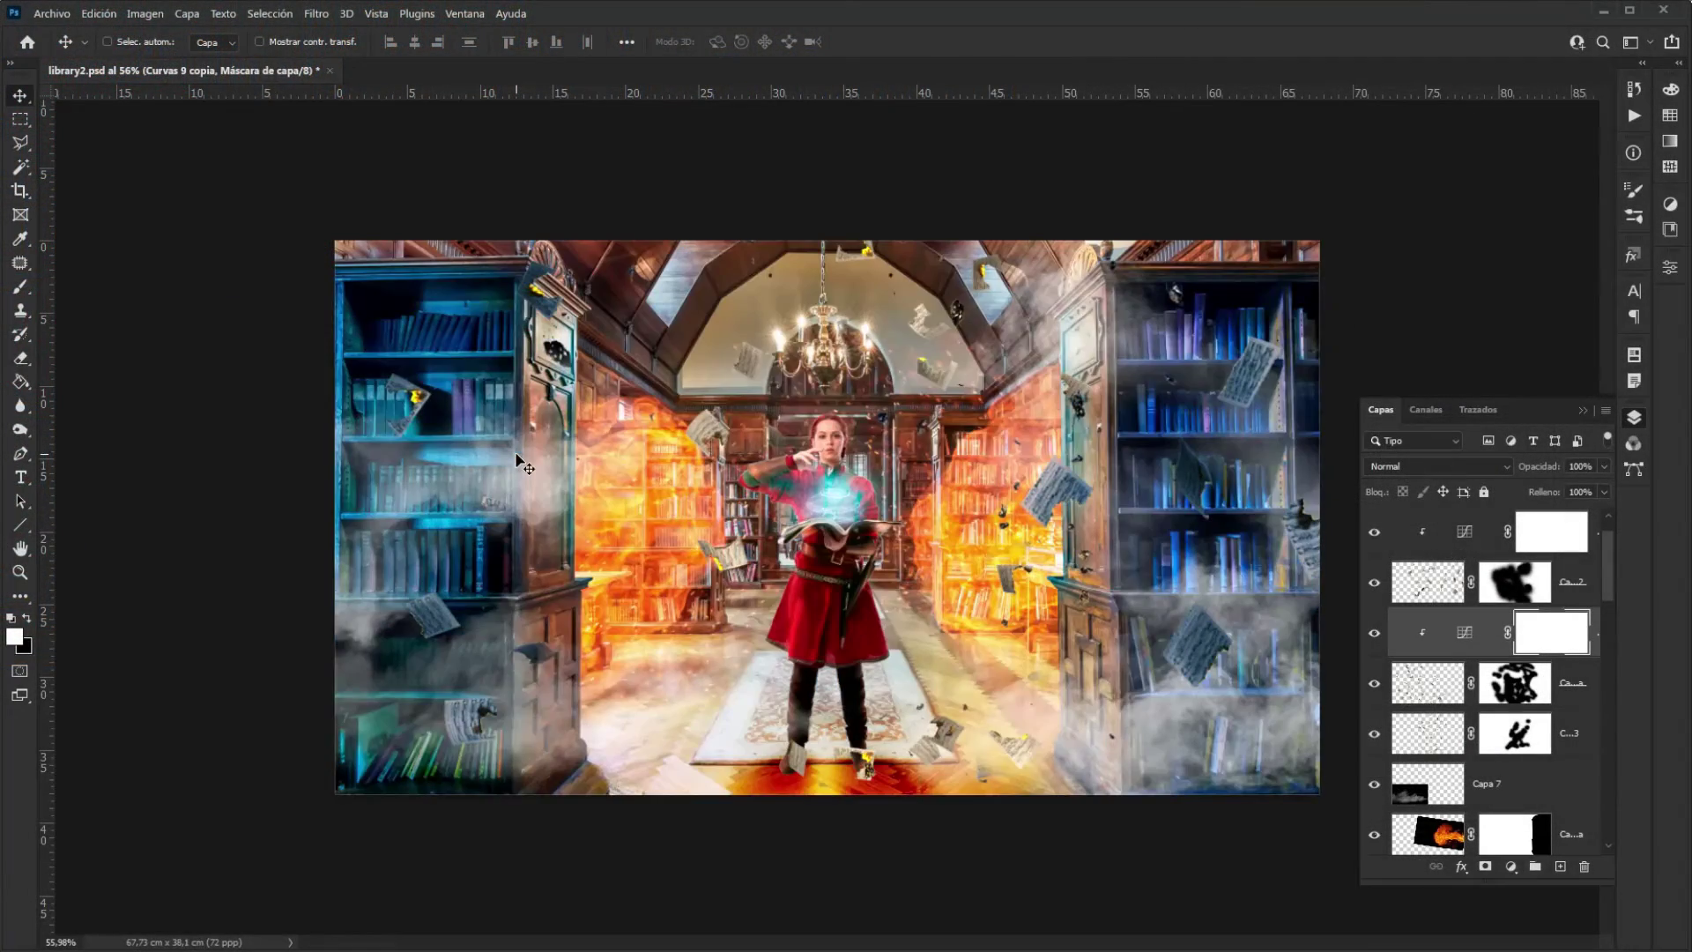
pyautogui.click(1375, 632)
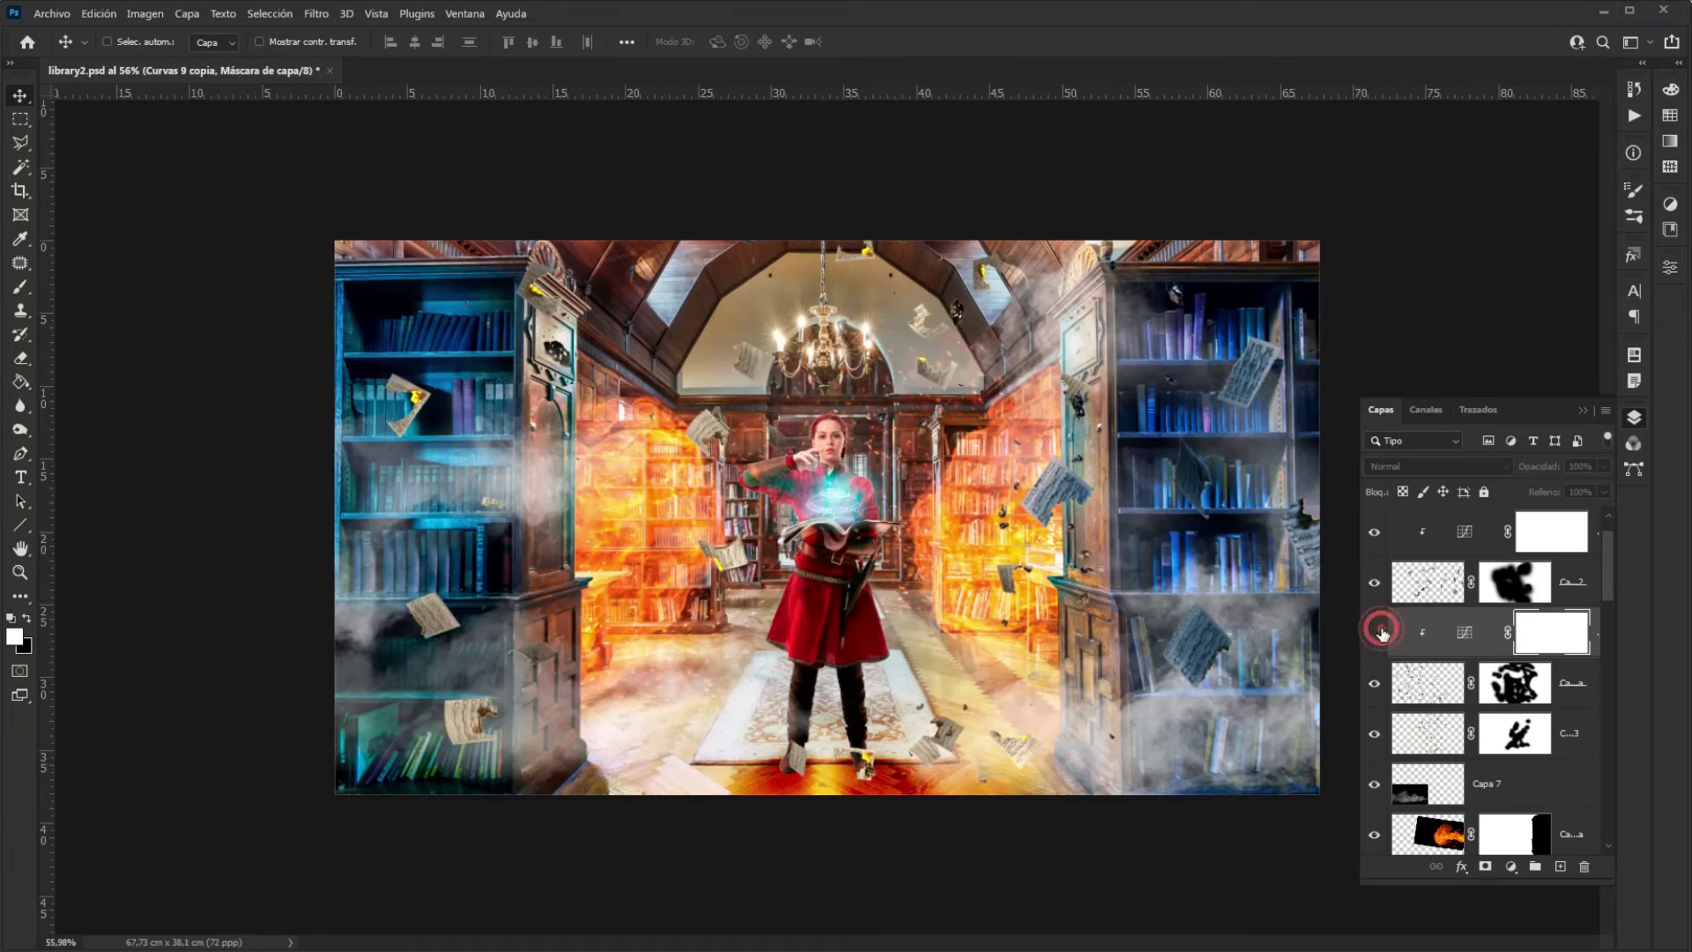
pyautogui.click(1375, 632)
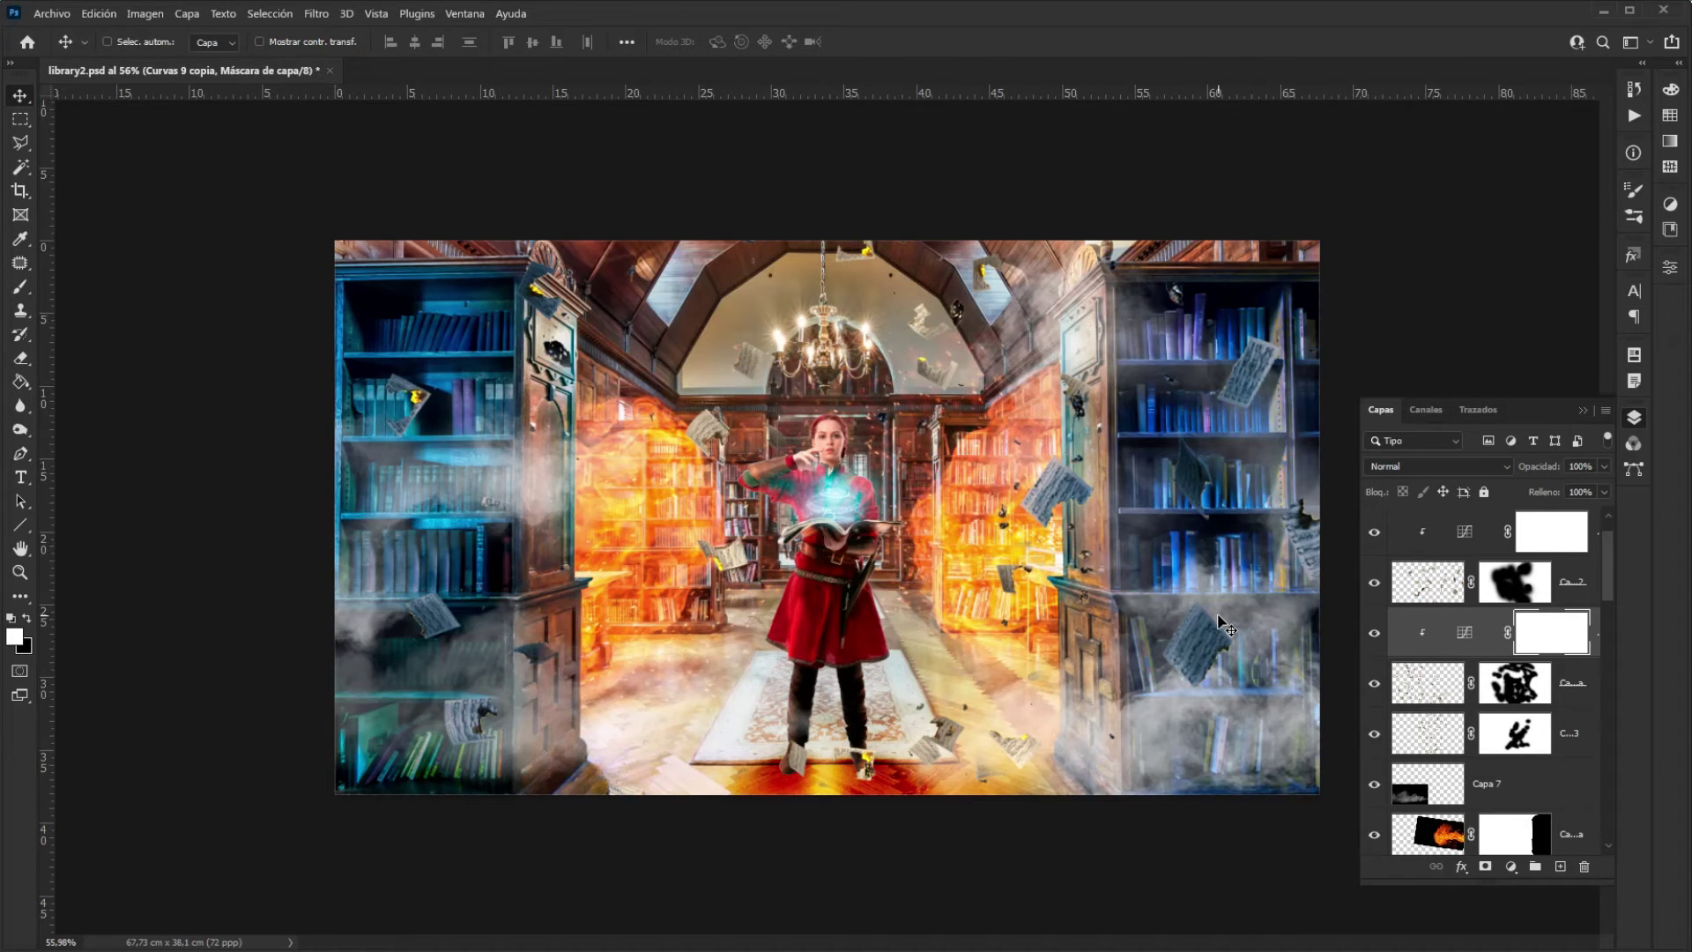
# Identify the central pages by toggling the page layers' visibility, and add a Curves adjustment layer above Capa 13
pyautogui.click(1375, 683)
pyautogui.click(1376, 683)
pyautogui.click(1374, 733)
pyautogui.click(1374, 734)
pyautogui.click(1590, 742)
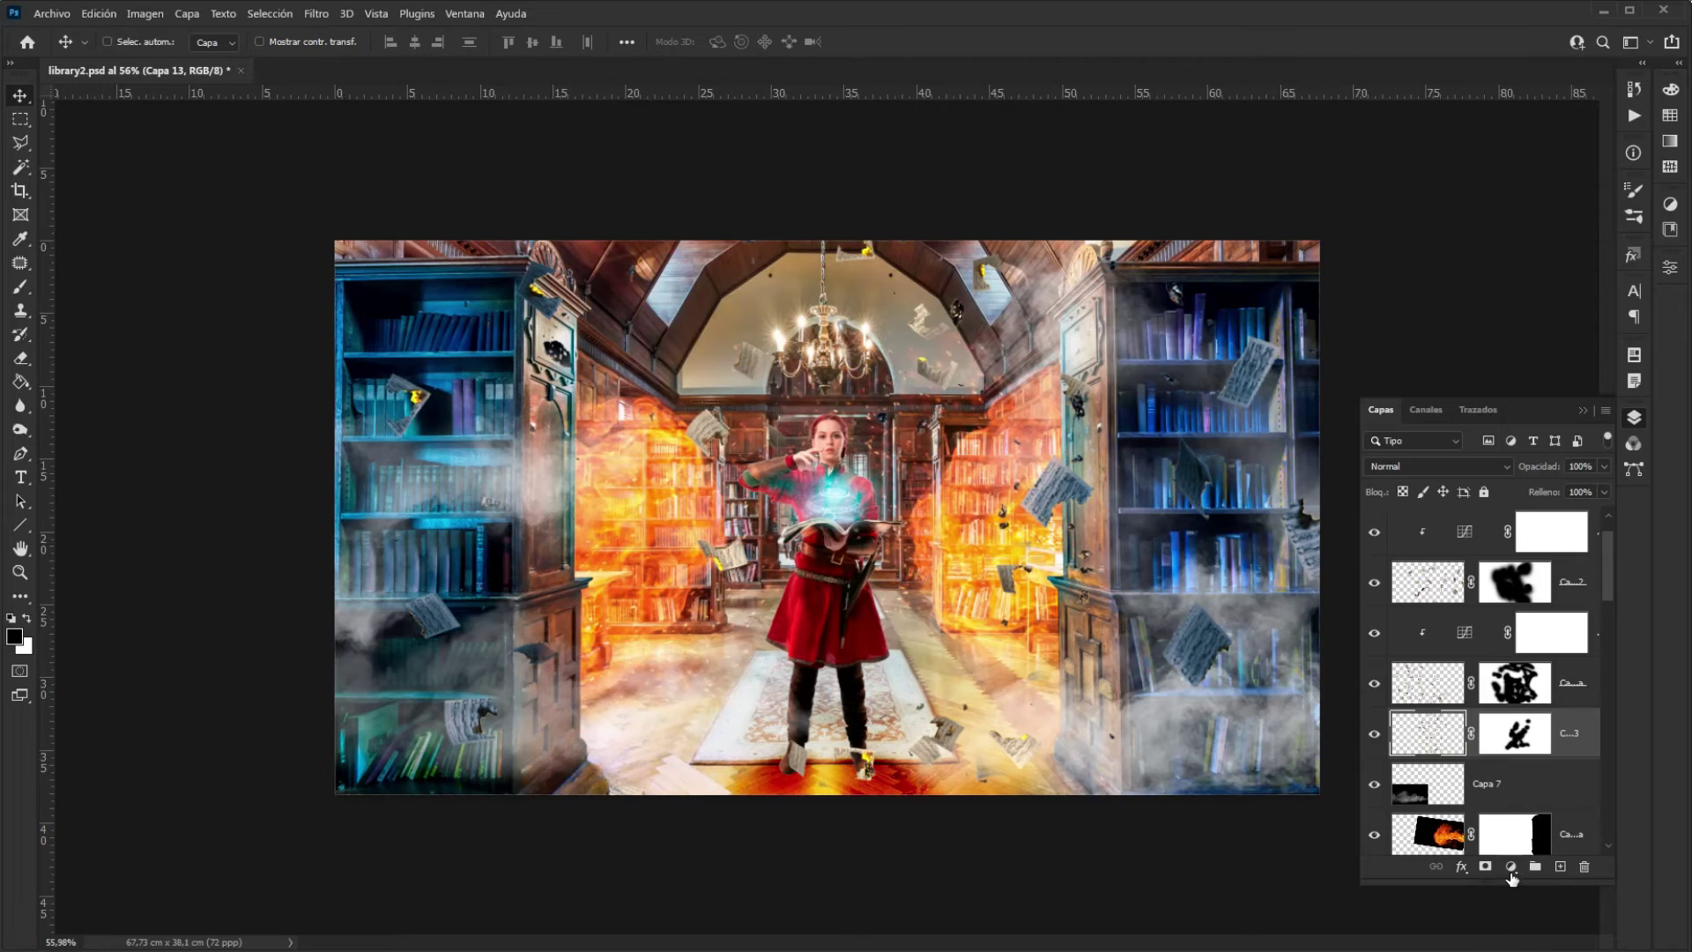
pyautogui.click(1511, 868)
pyautogui.click(1560, 640)
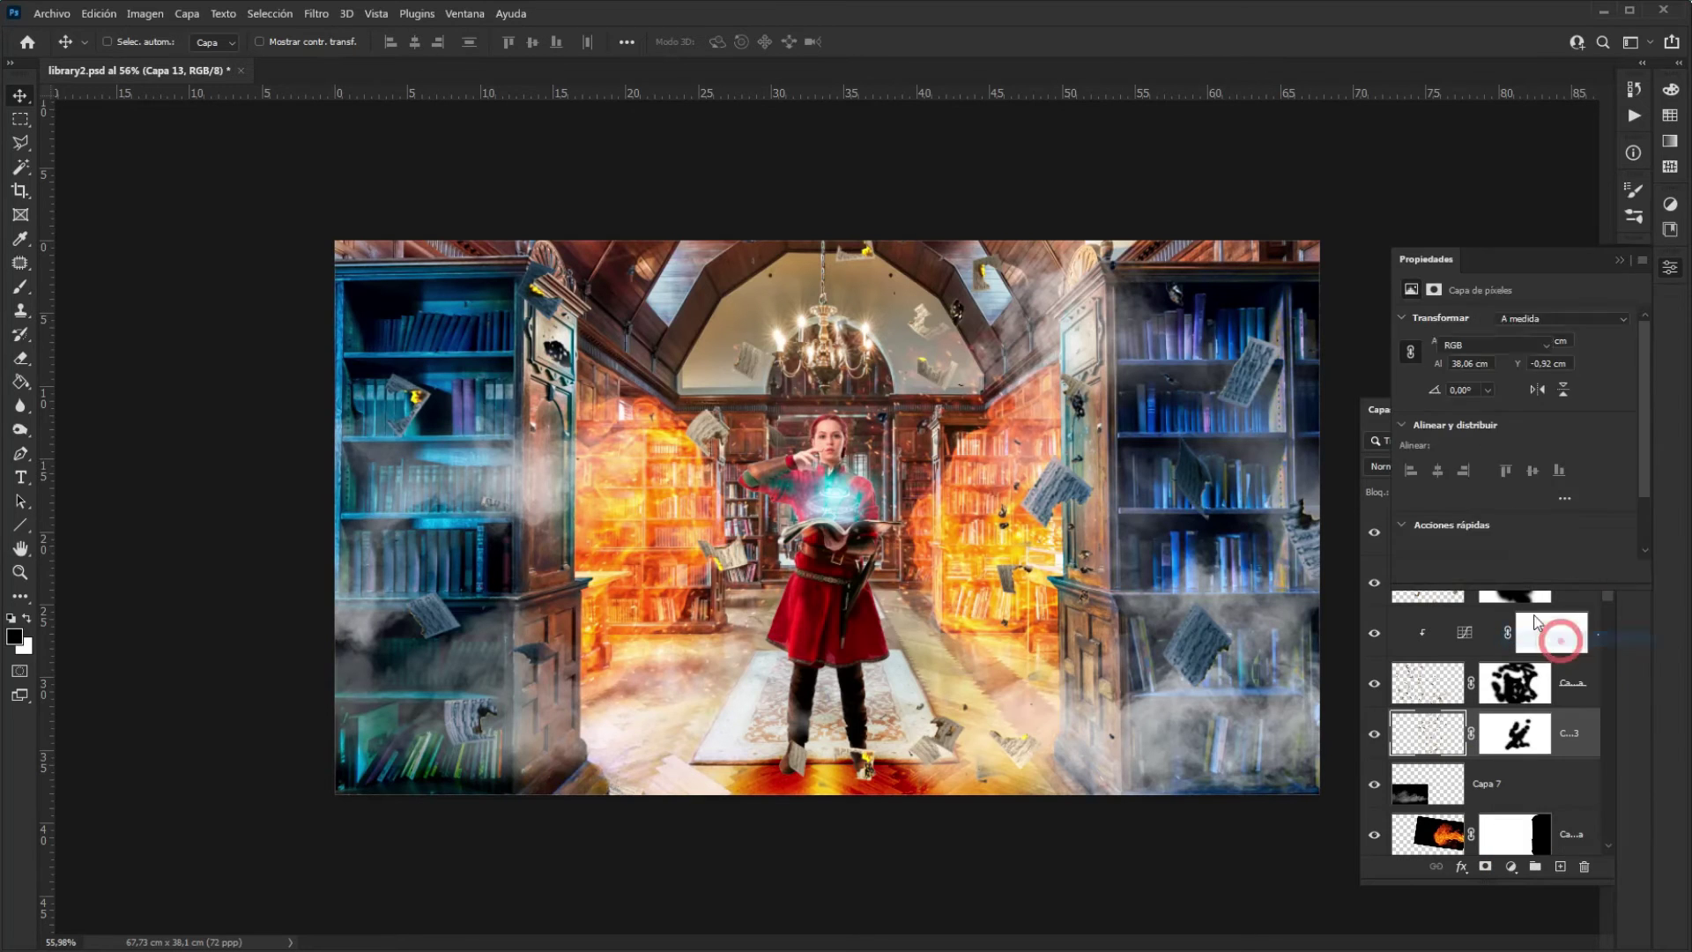
# Raise the red midtones and lower the blue midtones in Curvas 10 to create a warm orange tint
pyautogui.click(1508, 342)
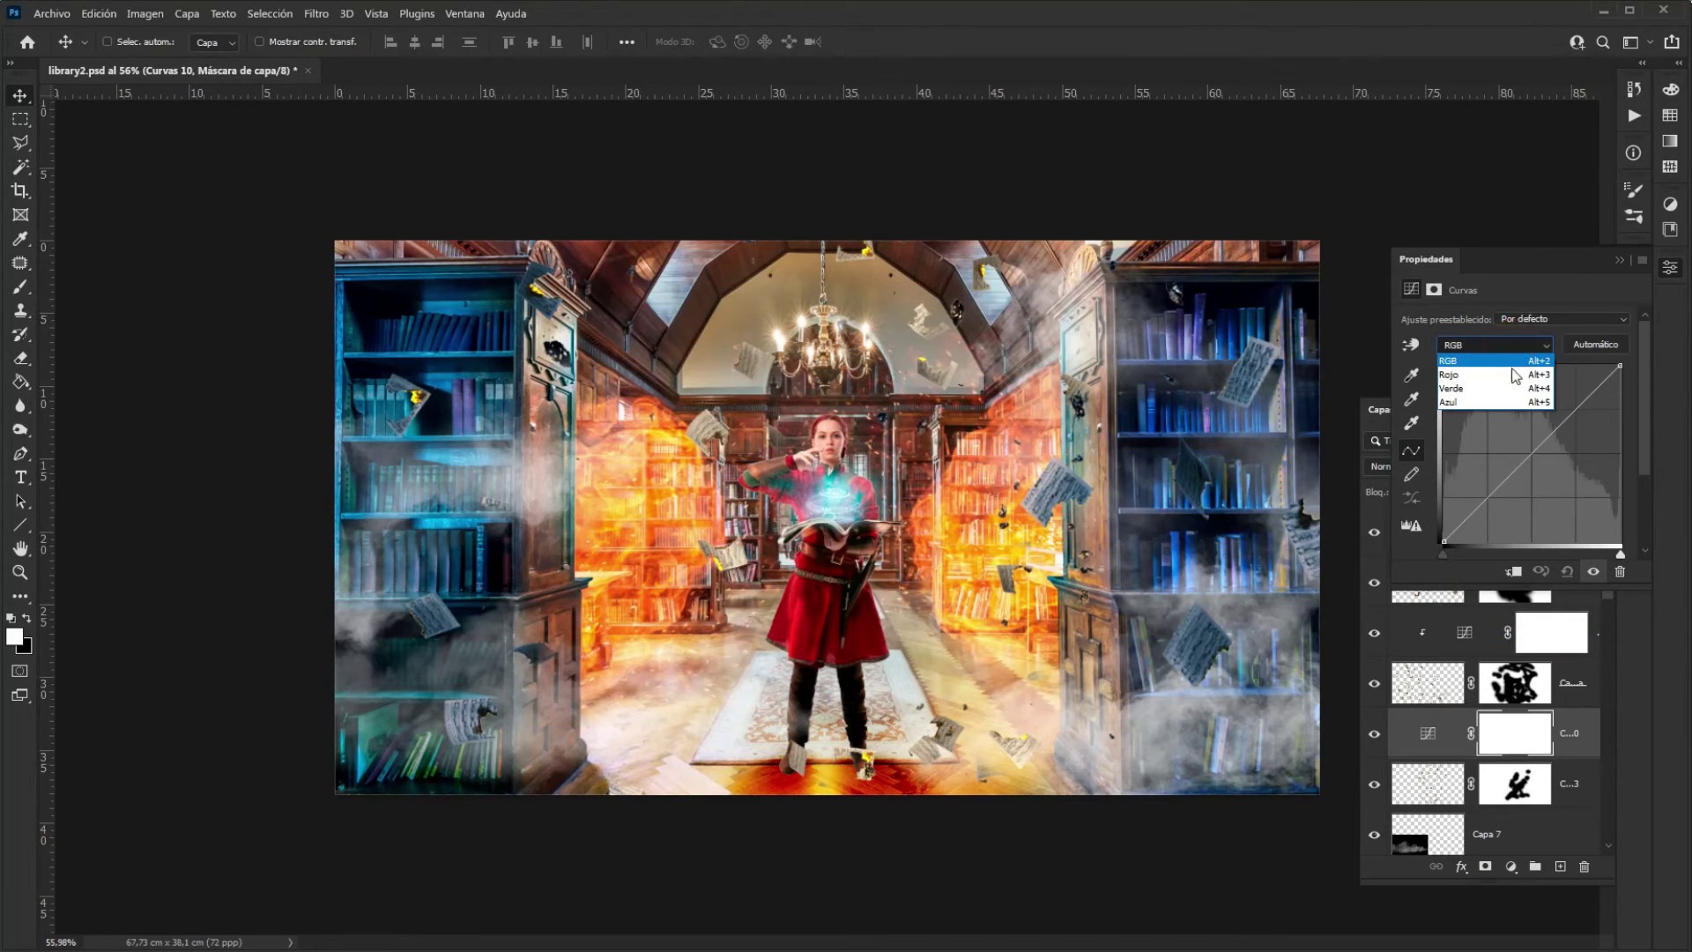
pyautogui.click(1514, 374)
pyautogui.moveTo(1518, 467); pyautogui.dragTo(1516, 432)
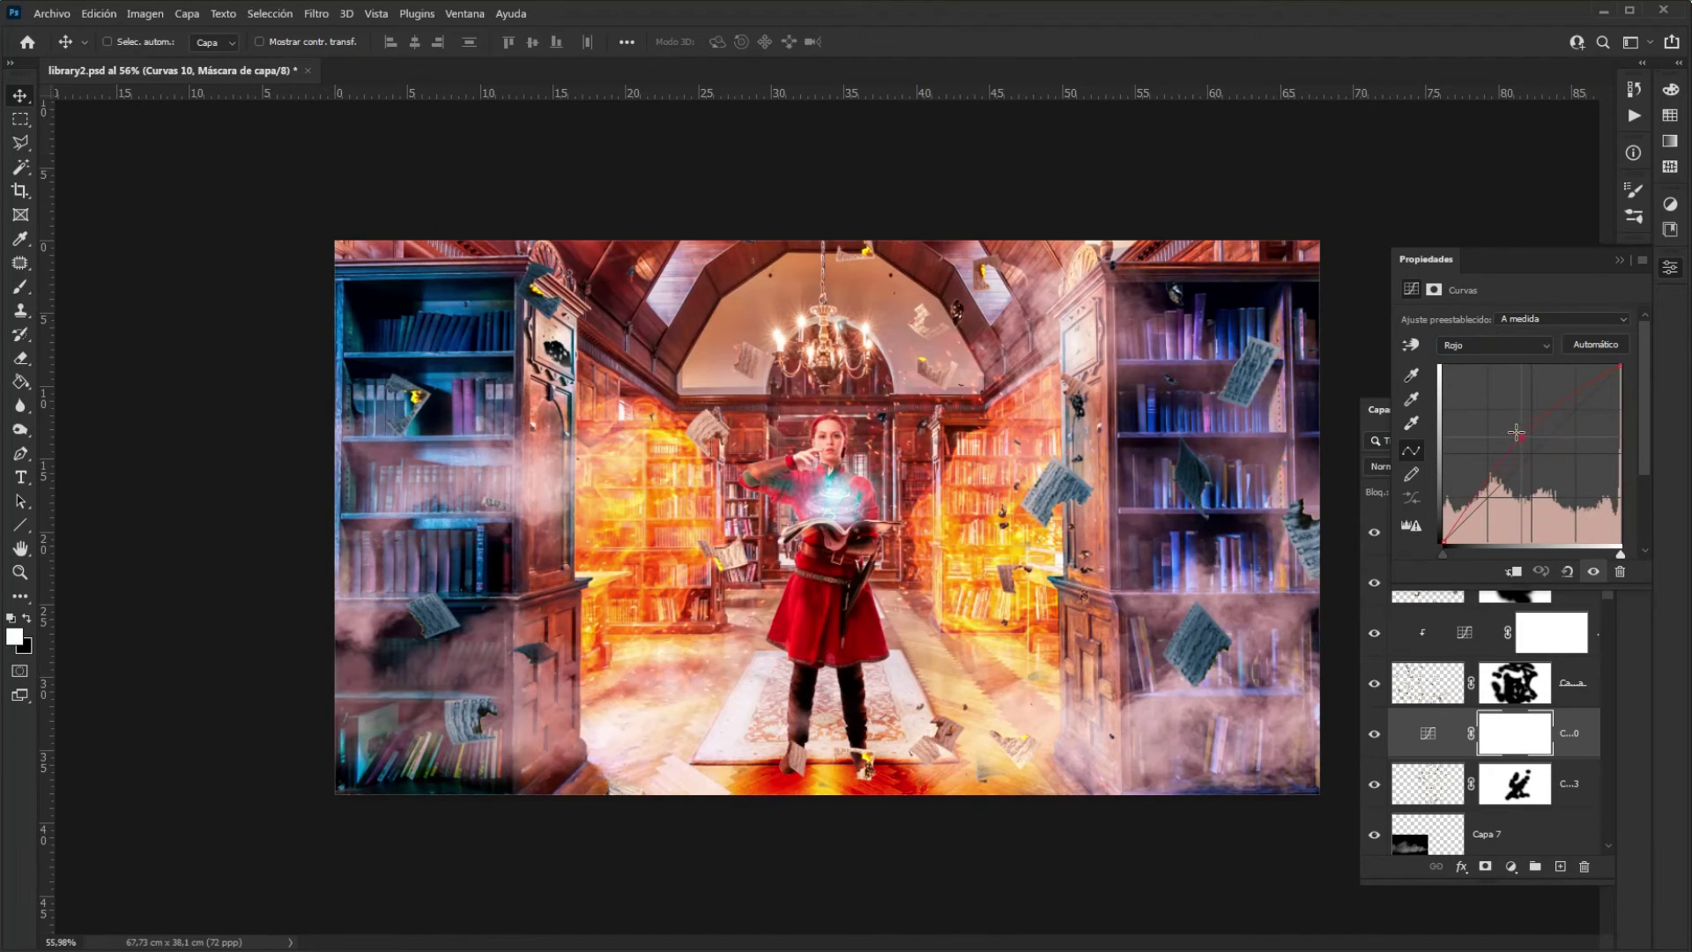
pyautogui.click(1498, 345)
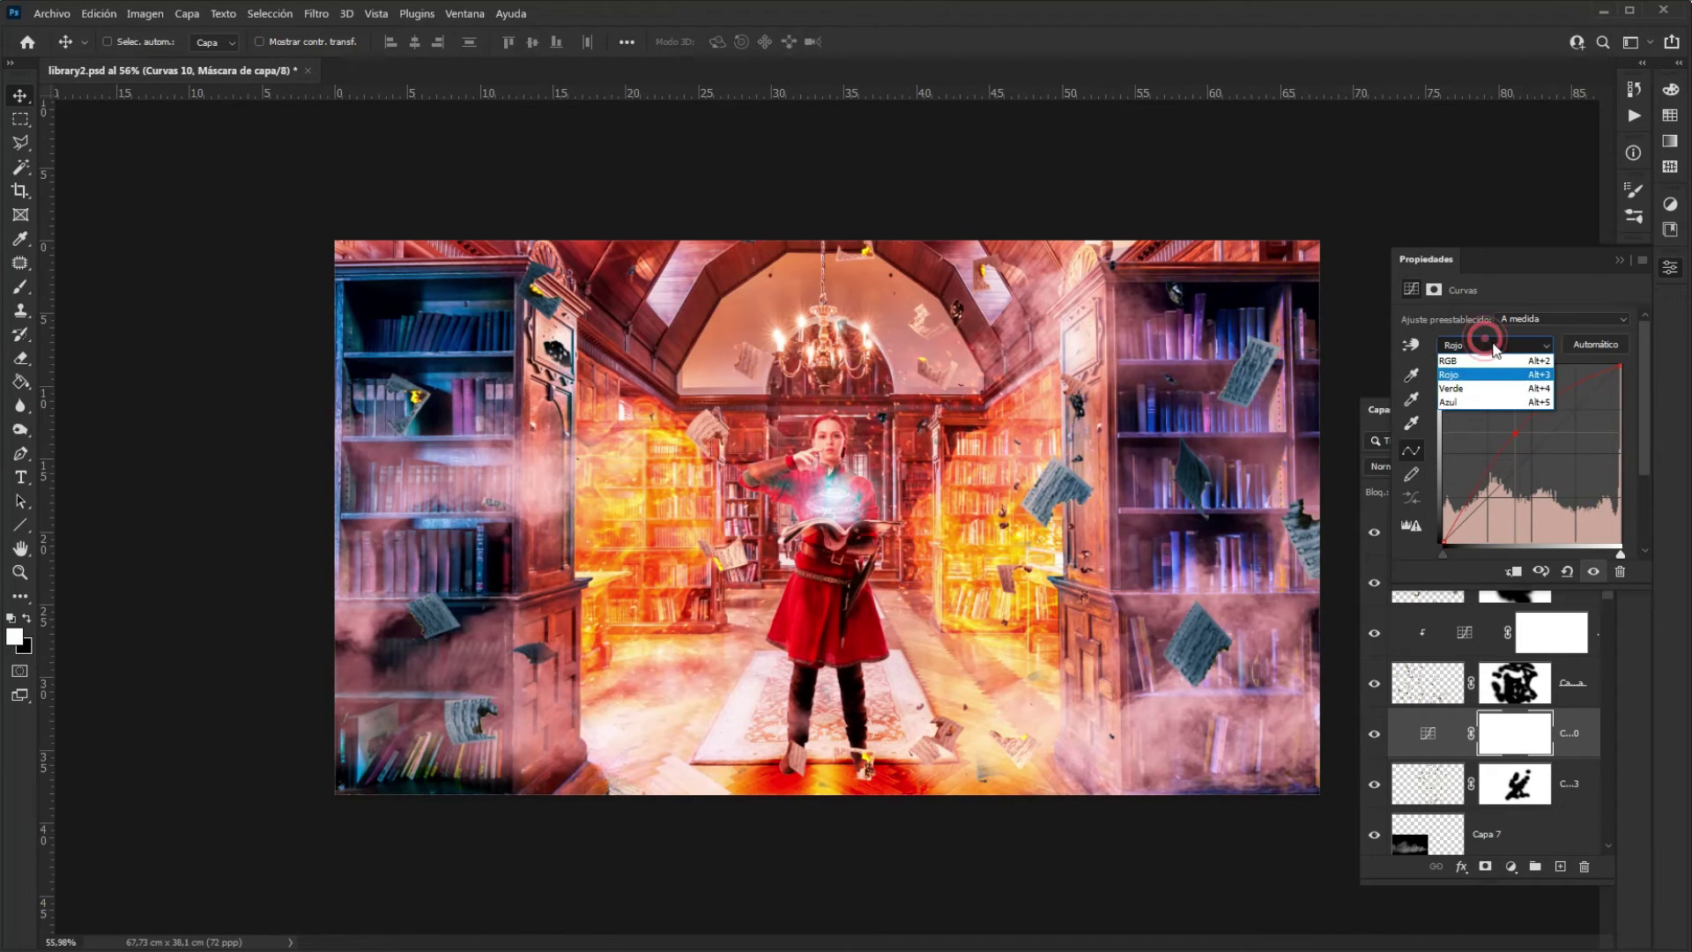
pyautogui.click(1499, 402)
pyautogui.click(1534, 451)
pyautogui.moveTo(1544, 456); pyautogui.dragTo(1553, 464)
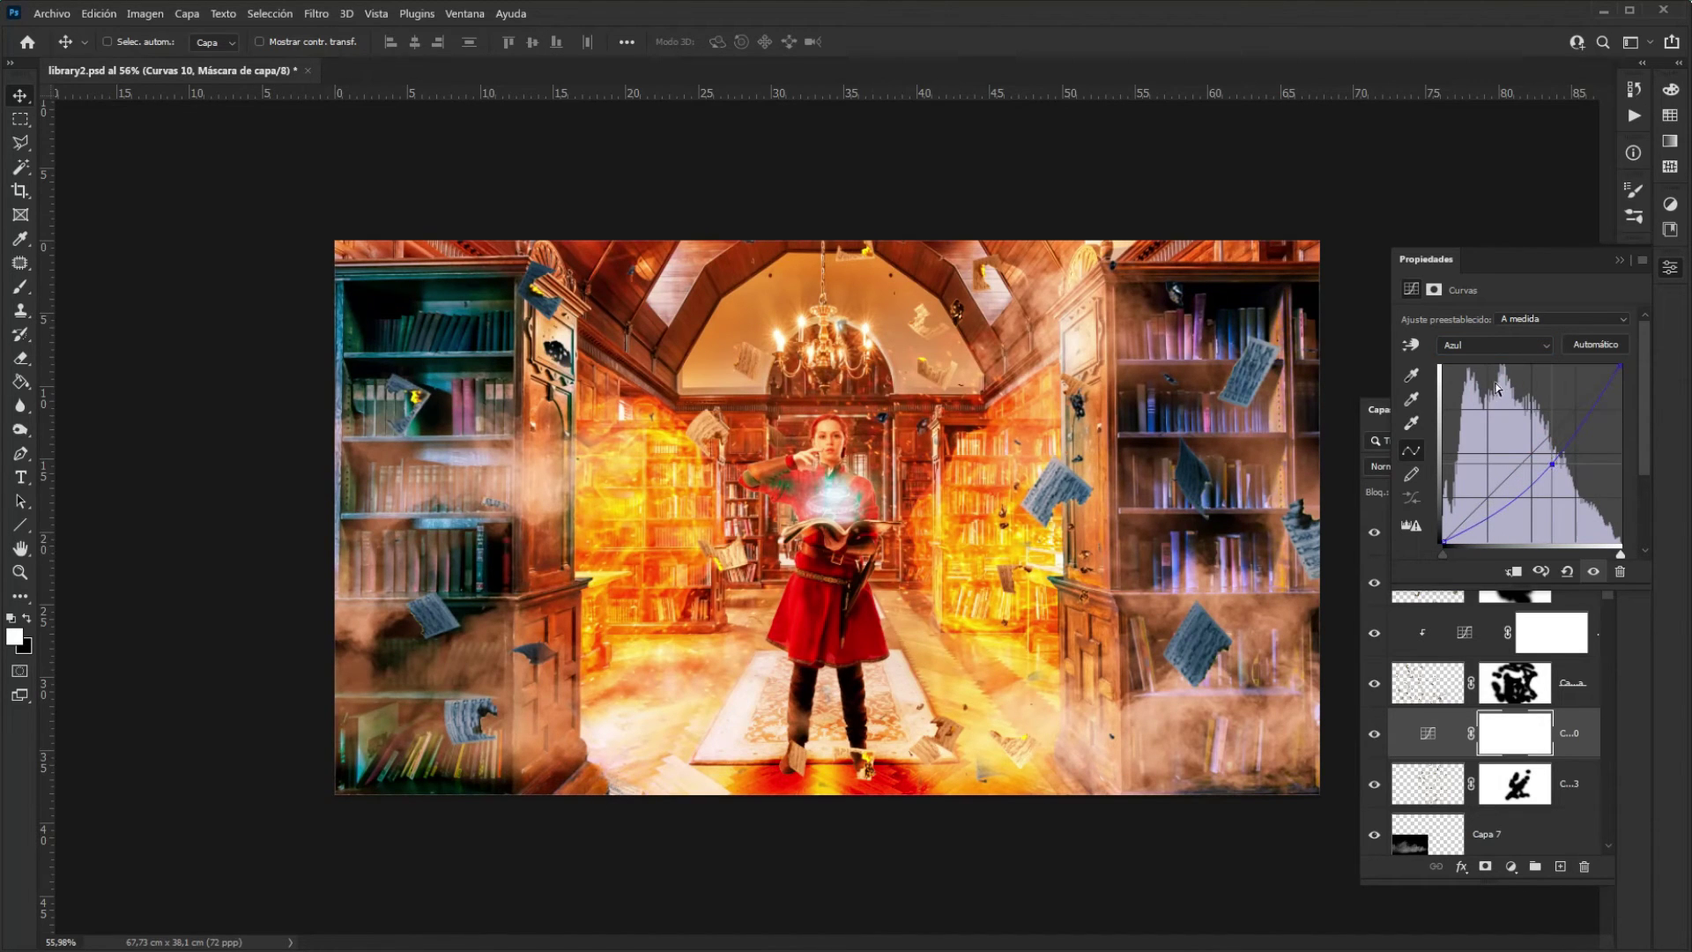
# Raise the RGB midtones slightly in Curvas 10 and clip the adjustment to the pages layer Capa 13
pyautogui.click(1505, 353)
pyautogui.click(1501, 358)
pyautogui.moveTo(1533, 452); pyautogui.dragTo(1526, 445)
pyautogui.hotkey('ctrl', 'alt', 'g')
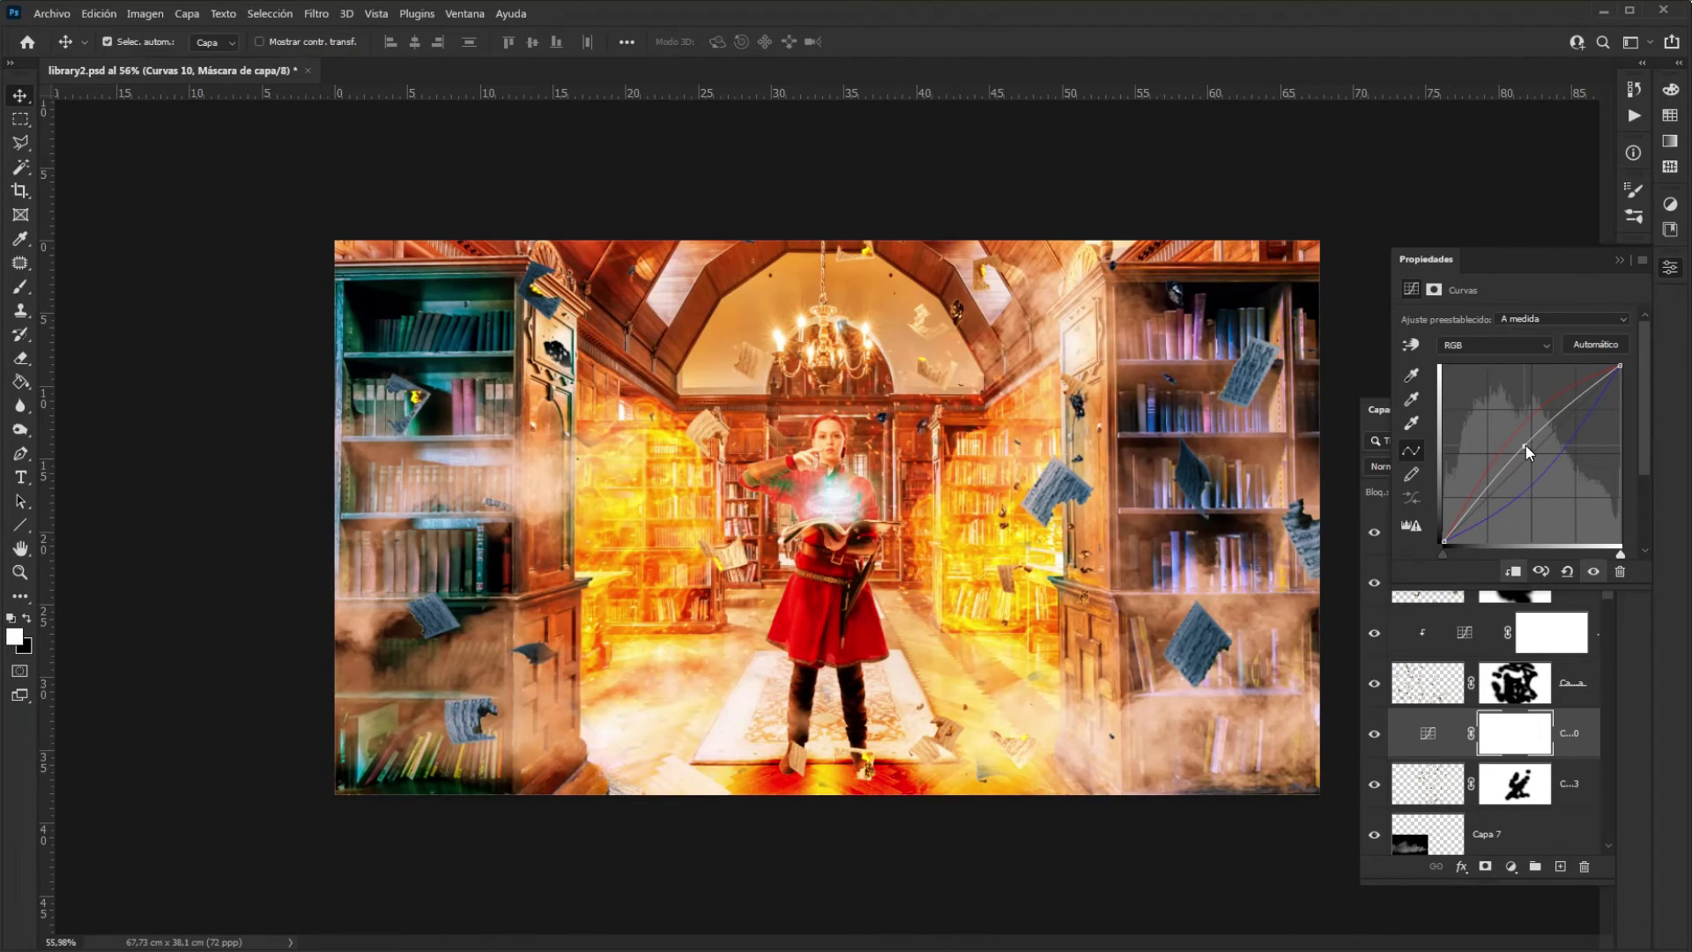
pyautogui.click(1617, 260)
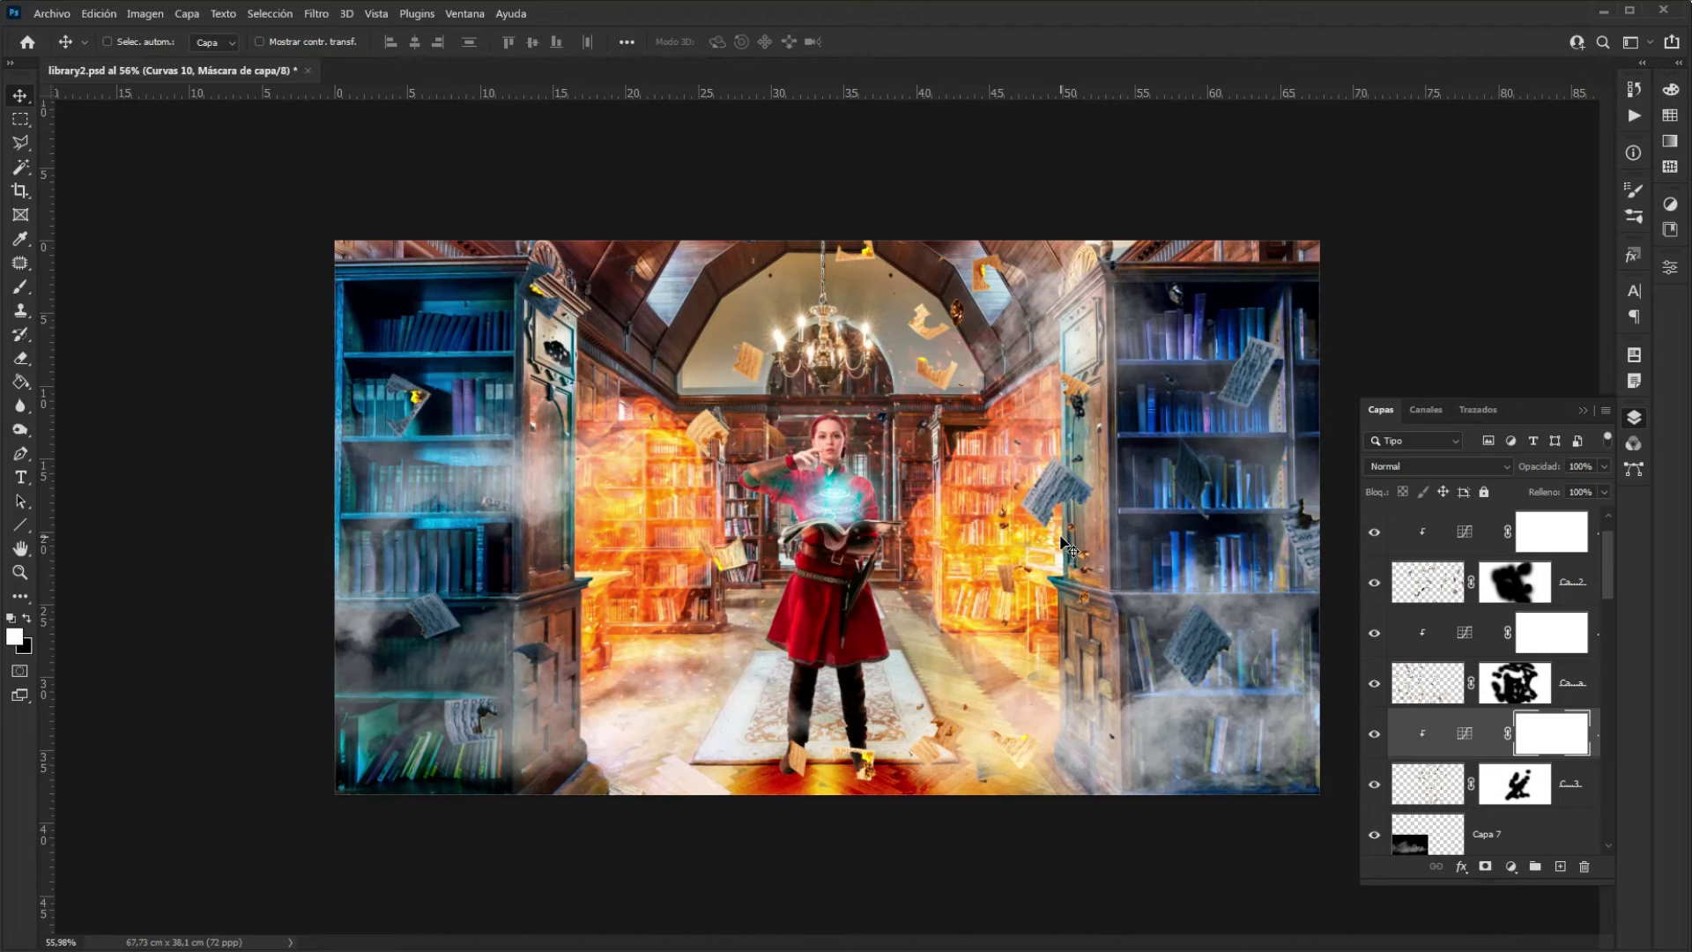
# Select the woman's layer Capa 1 and add an Inner Glow layer style to it
pyautogui.hotkey('ctrl', '0')
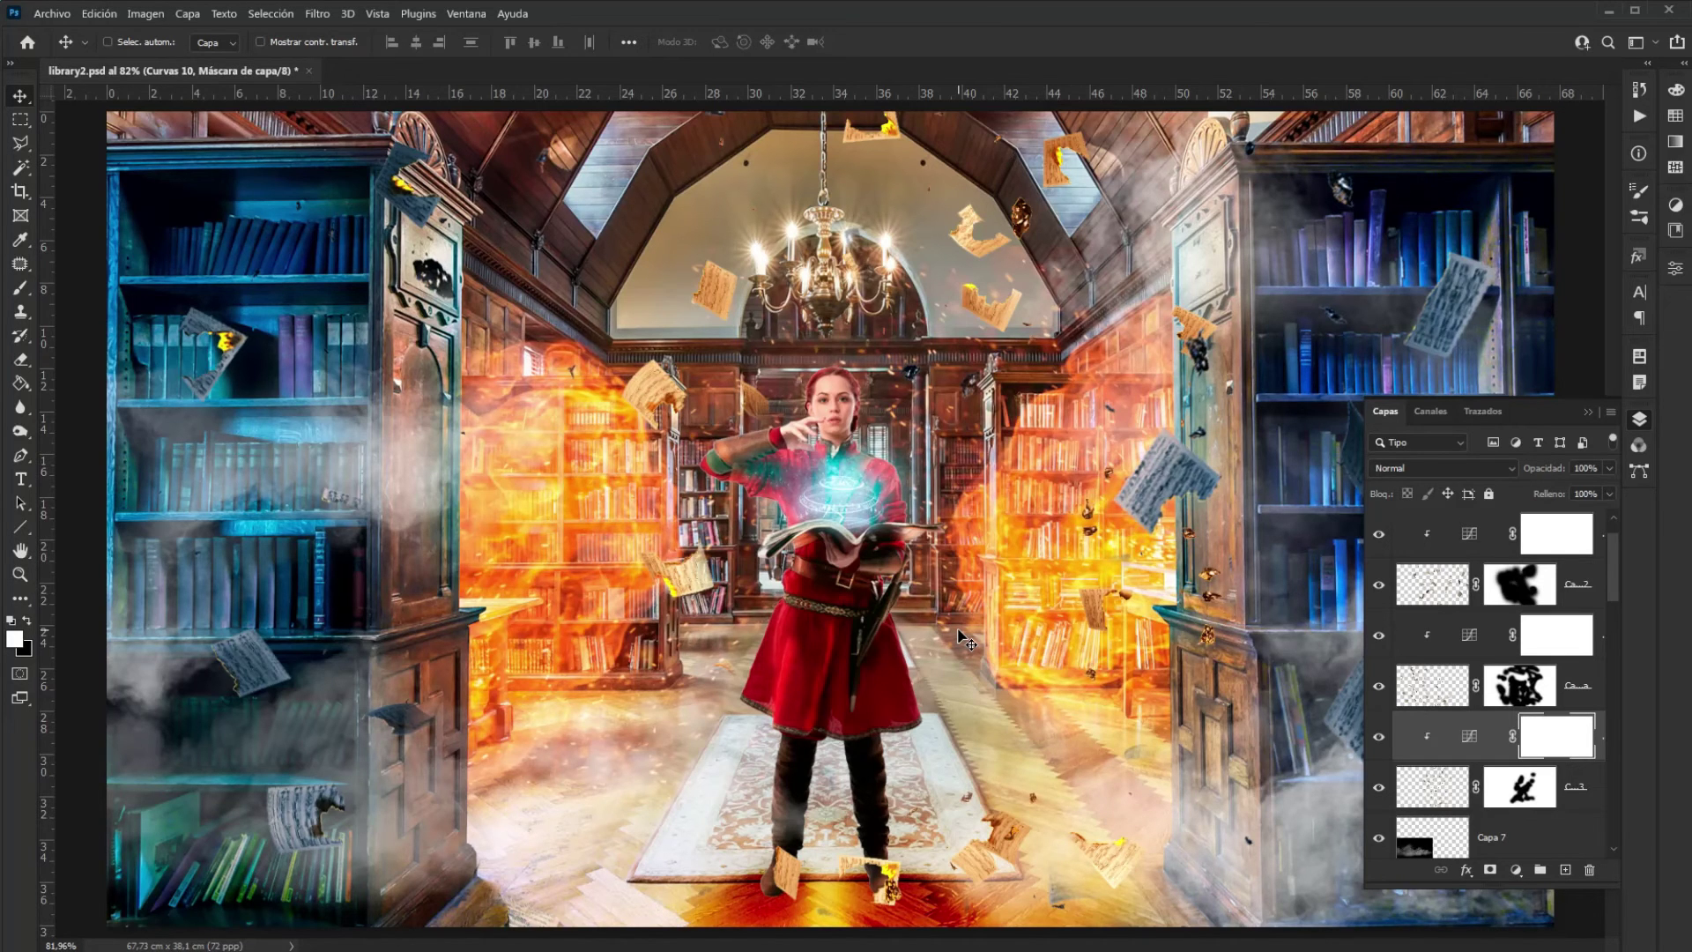
pyautogui.scroll(3, 966, 641)
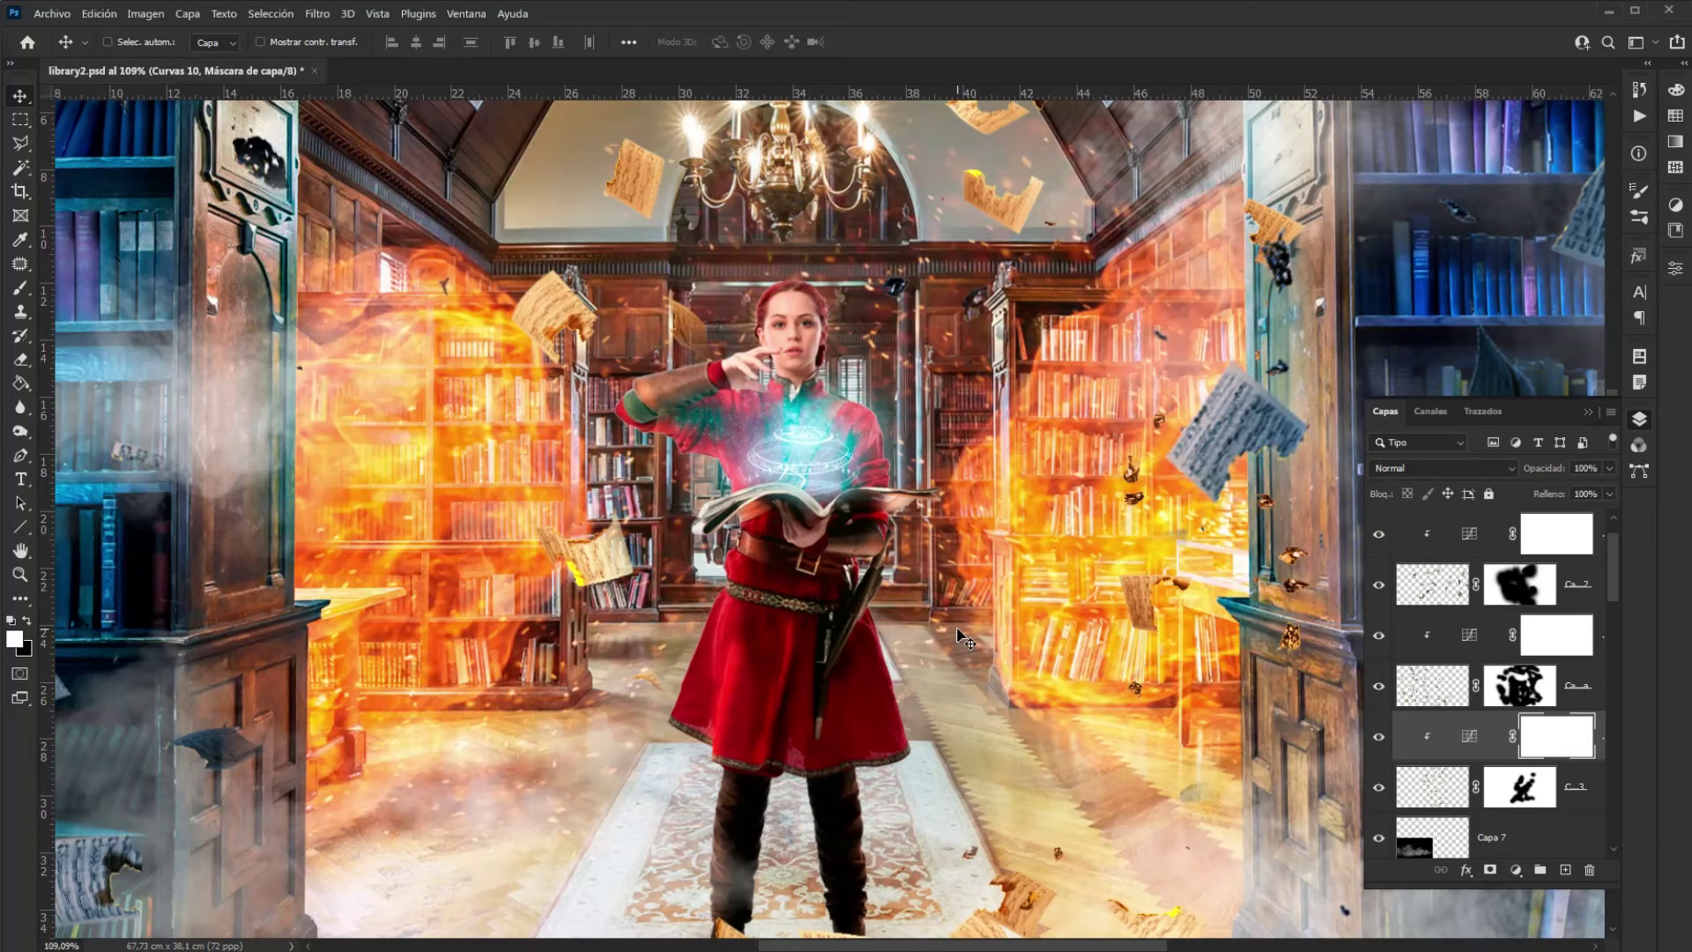
pyautogui.scroll(-4, 966, 640)
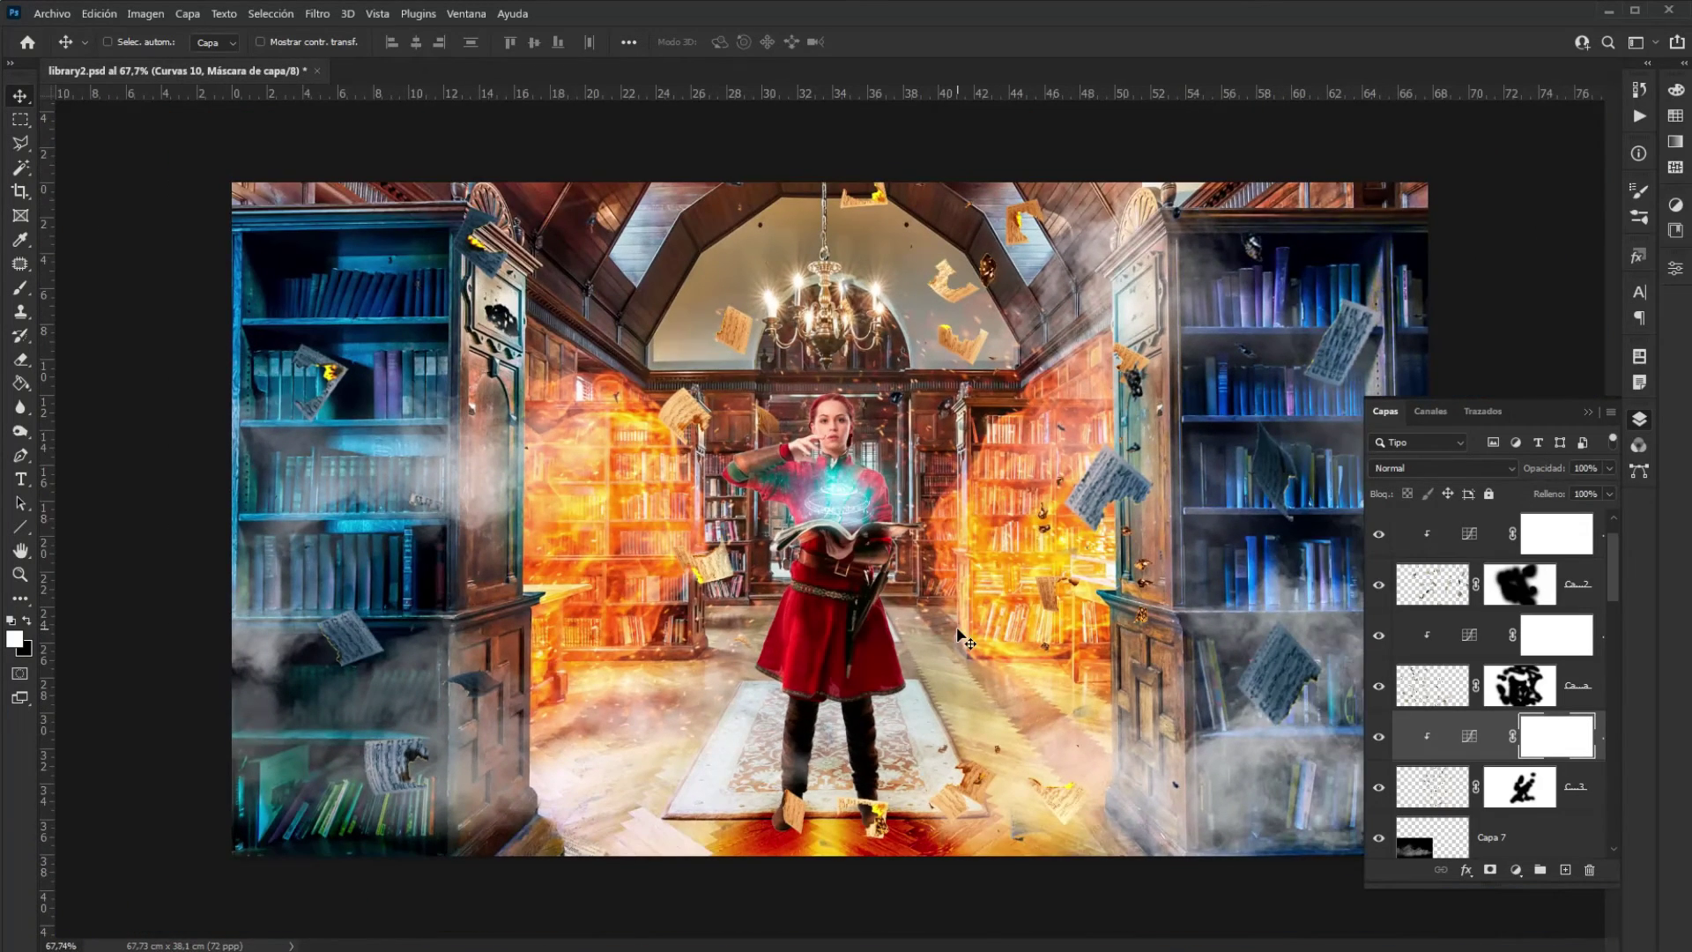
pyautogui.scroll(-3, 1516, 679)
pyautogui.click(1548, 661)
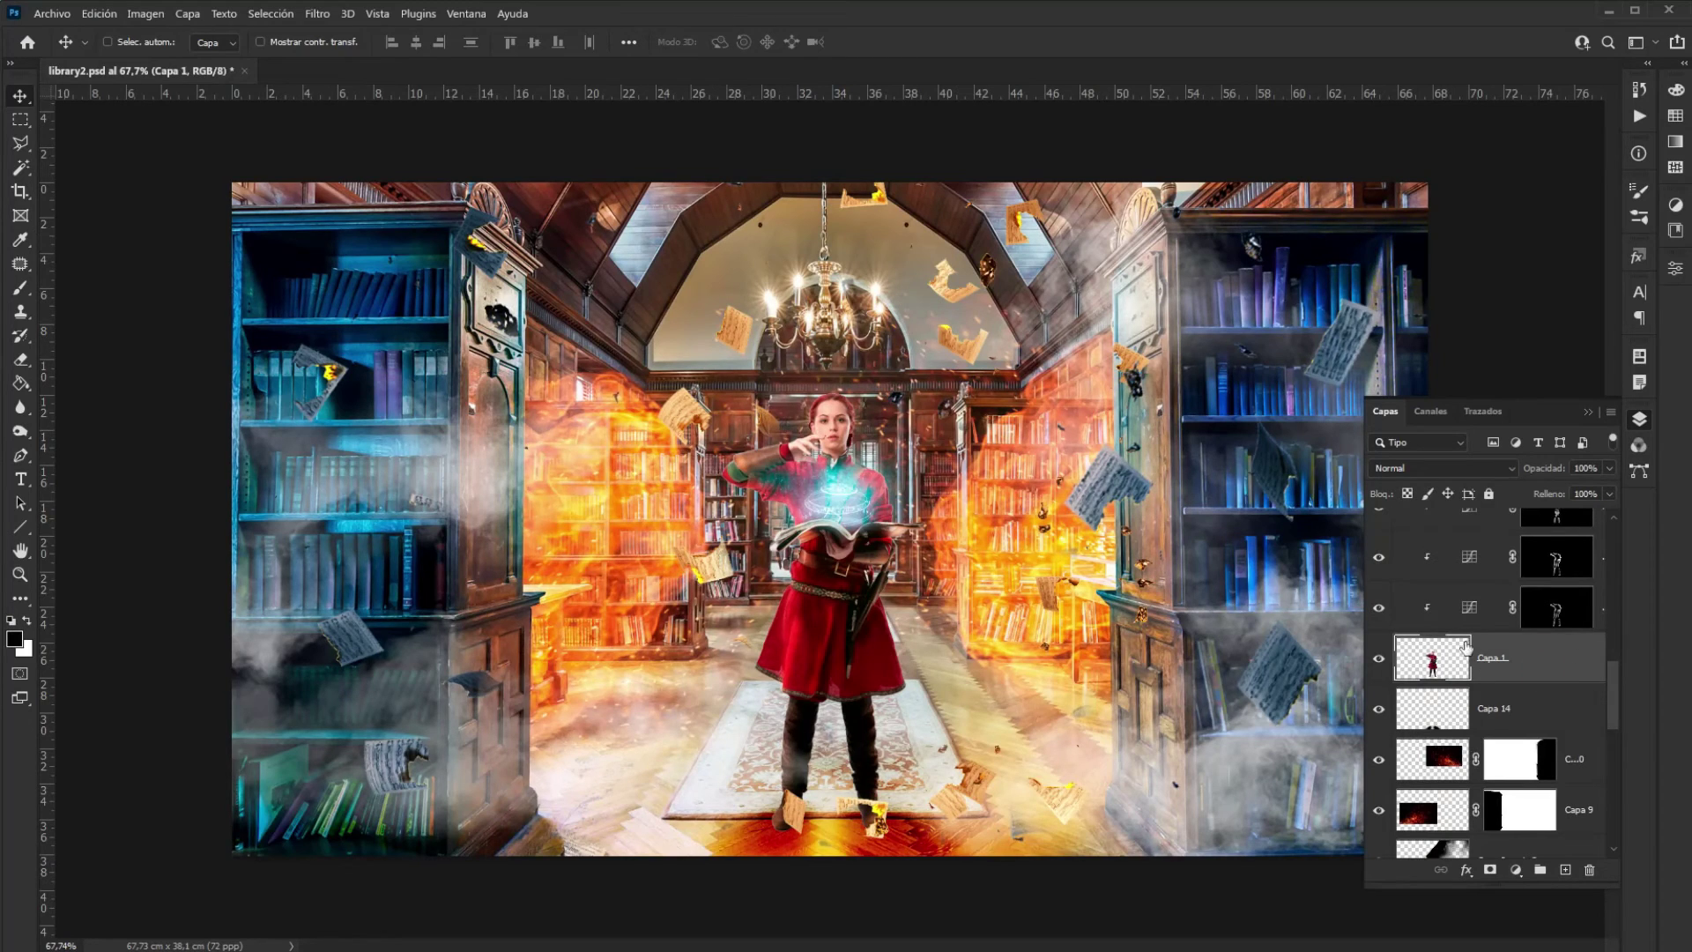
pyautogui.click(1467, 870)
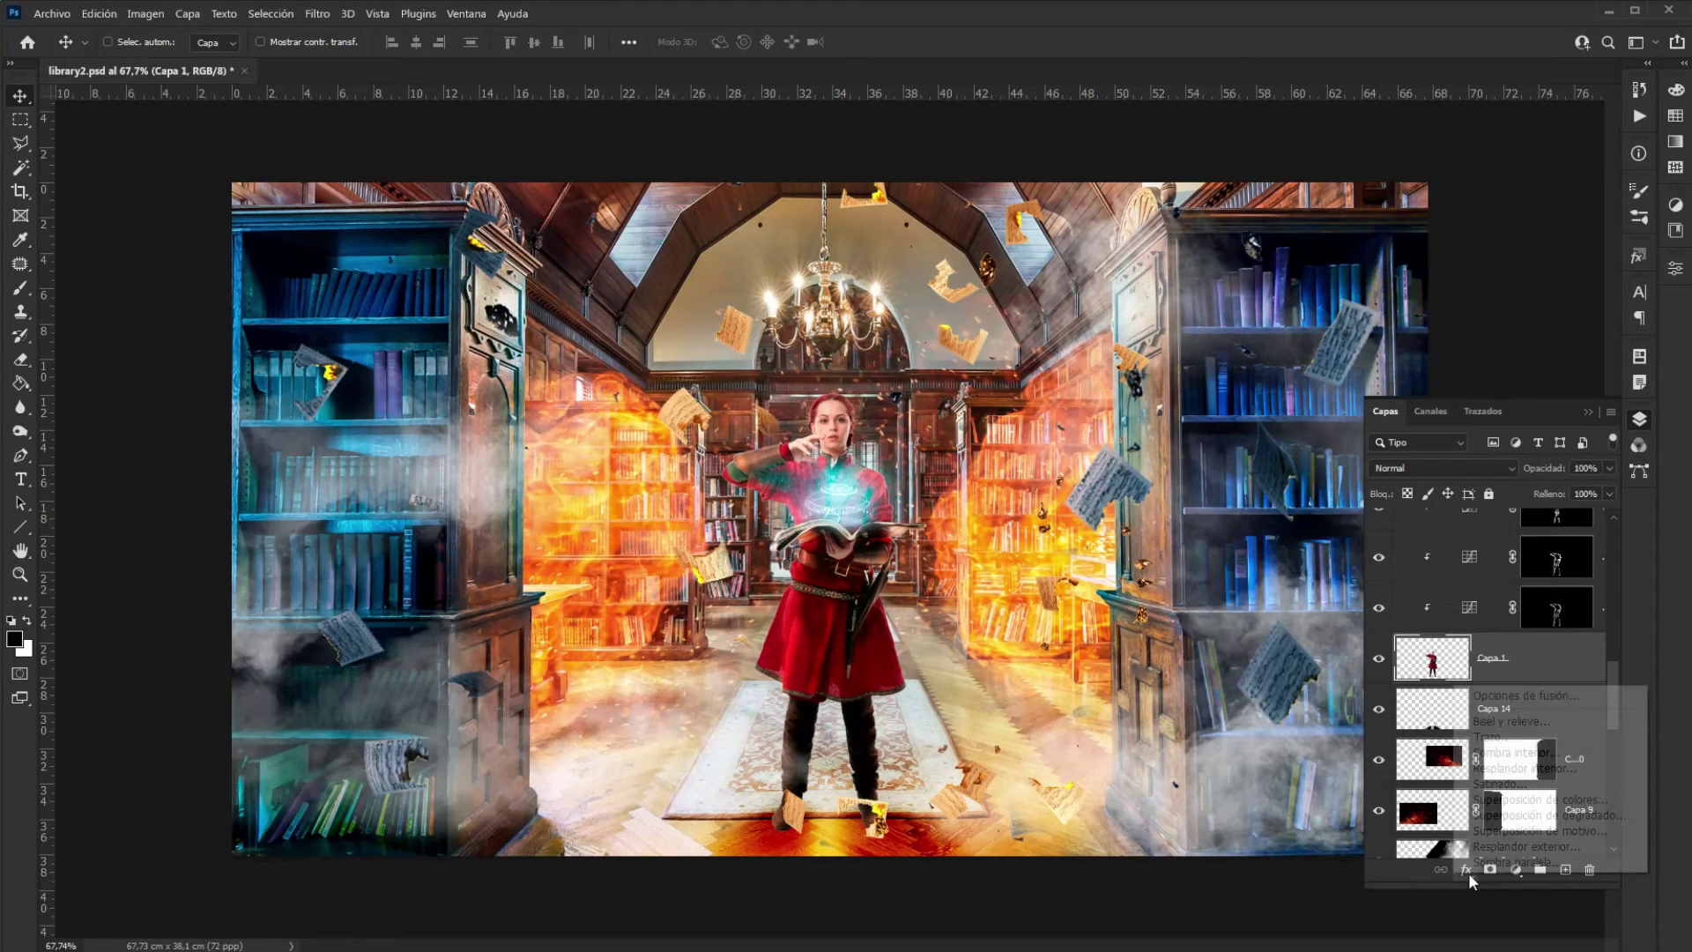
pyautogui.click(1526, 768)
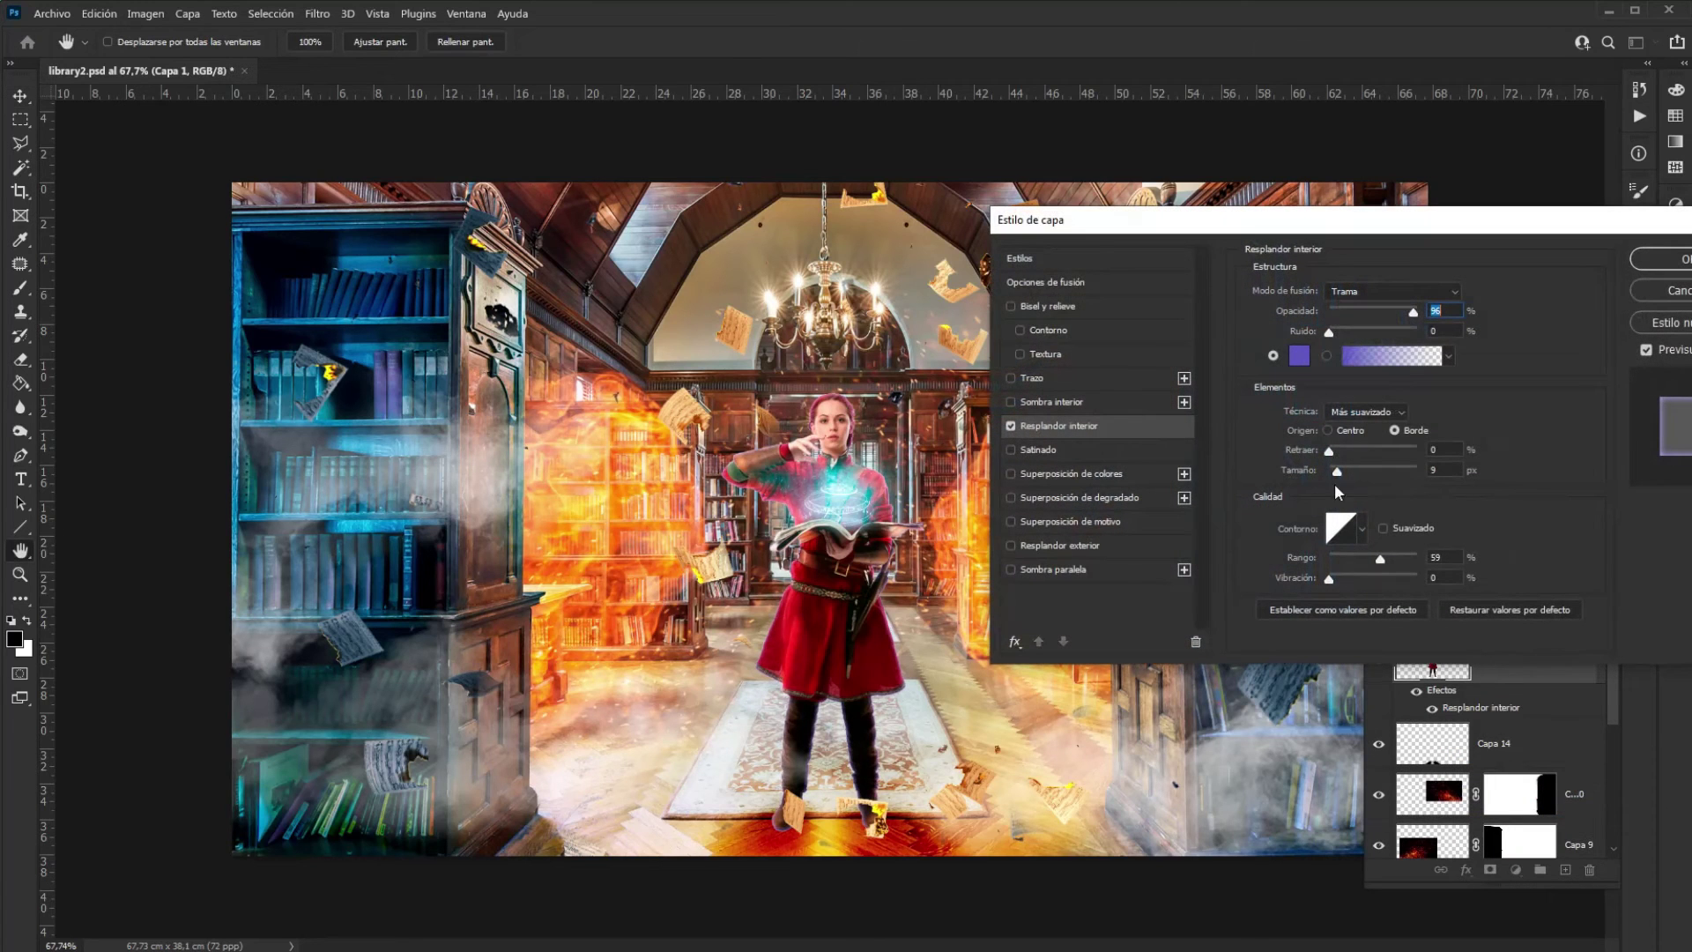
# Change the inner glow colour to bright orange, reduce its size to a thin rim around the woman, and apply the style
pyautogui.click(1301, 357)
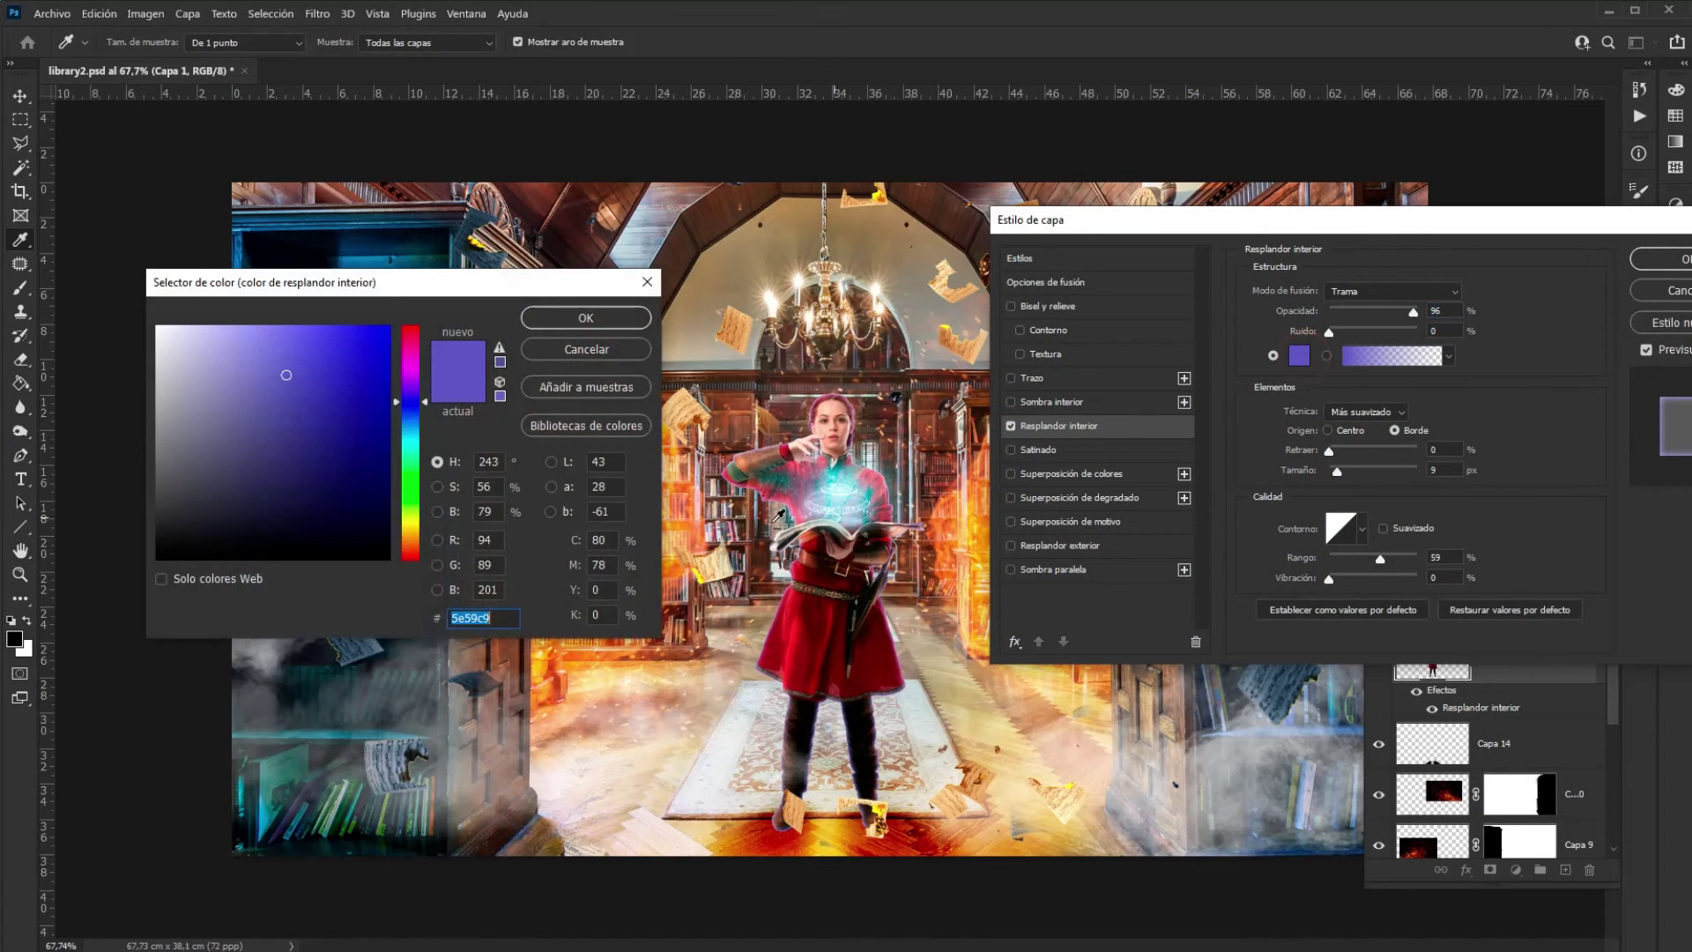
pyautogui.write('ff7200')
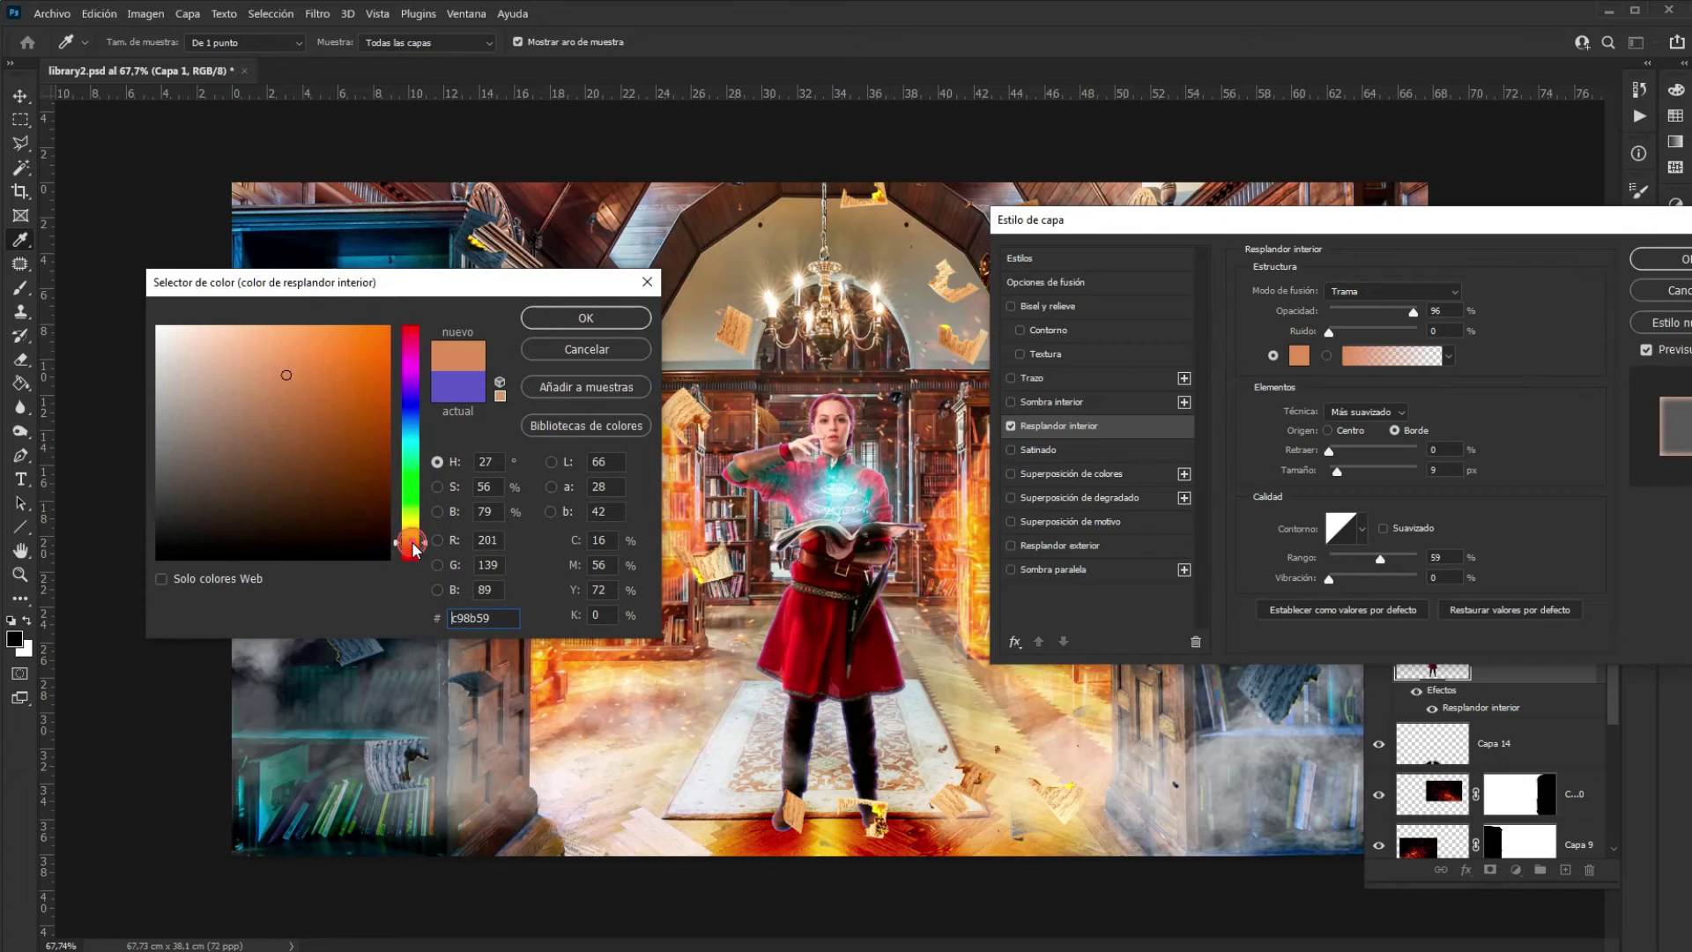
pyautogui.click(559, 322)
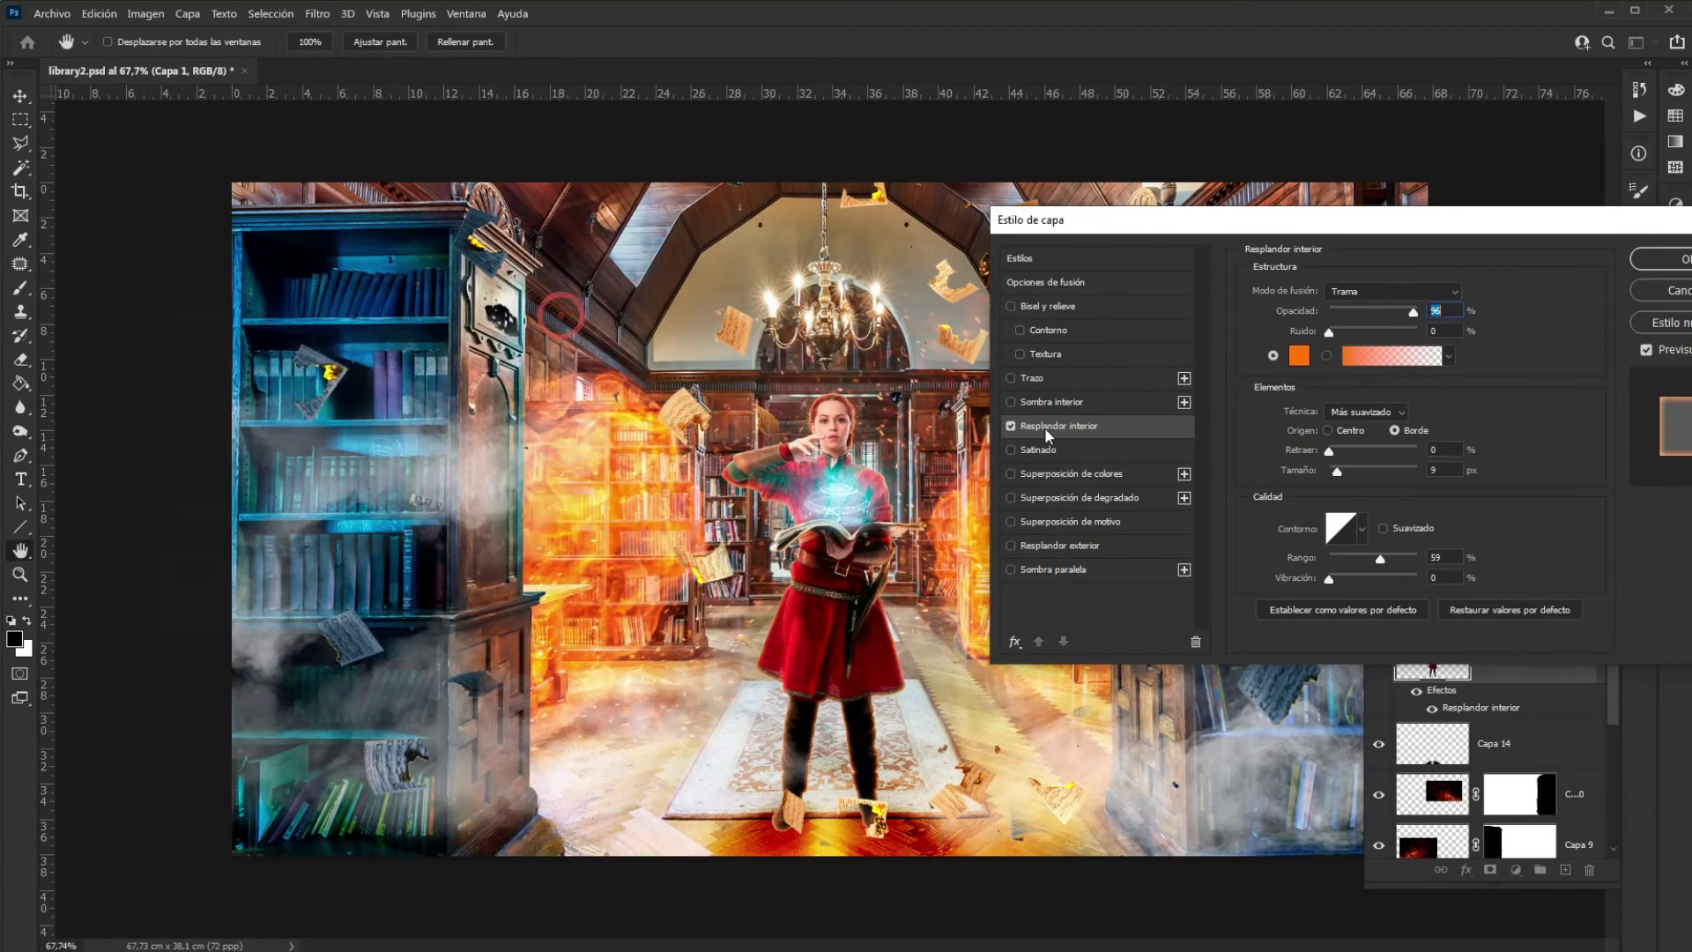
pyautogui.moveTo(1337, 475); pyautogui.dragTo(1340, 472)
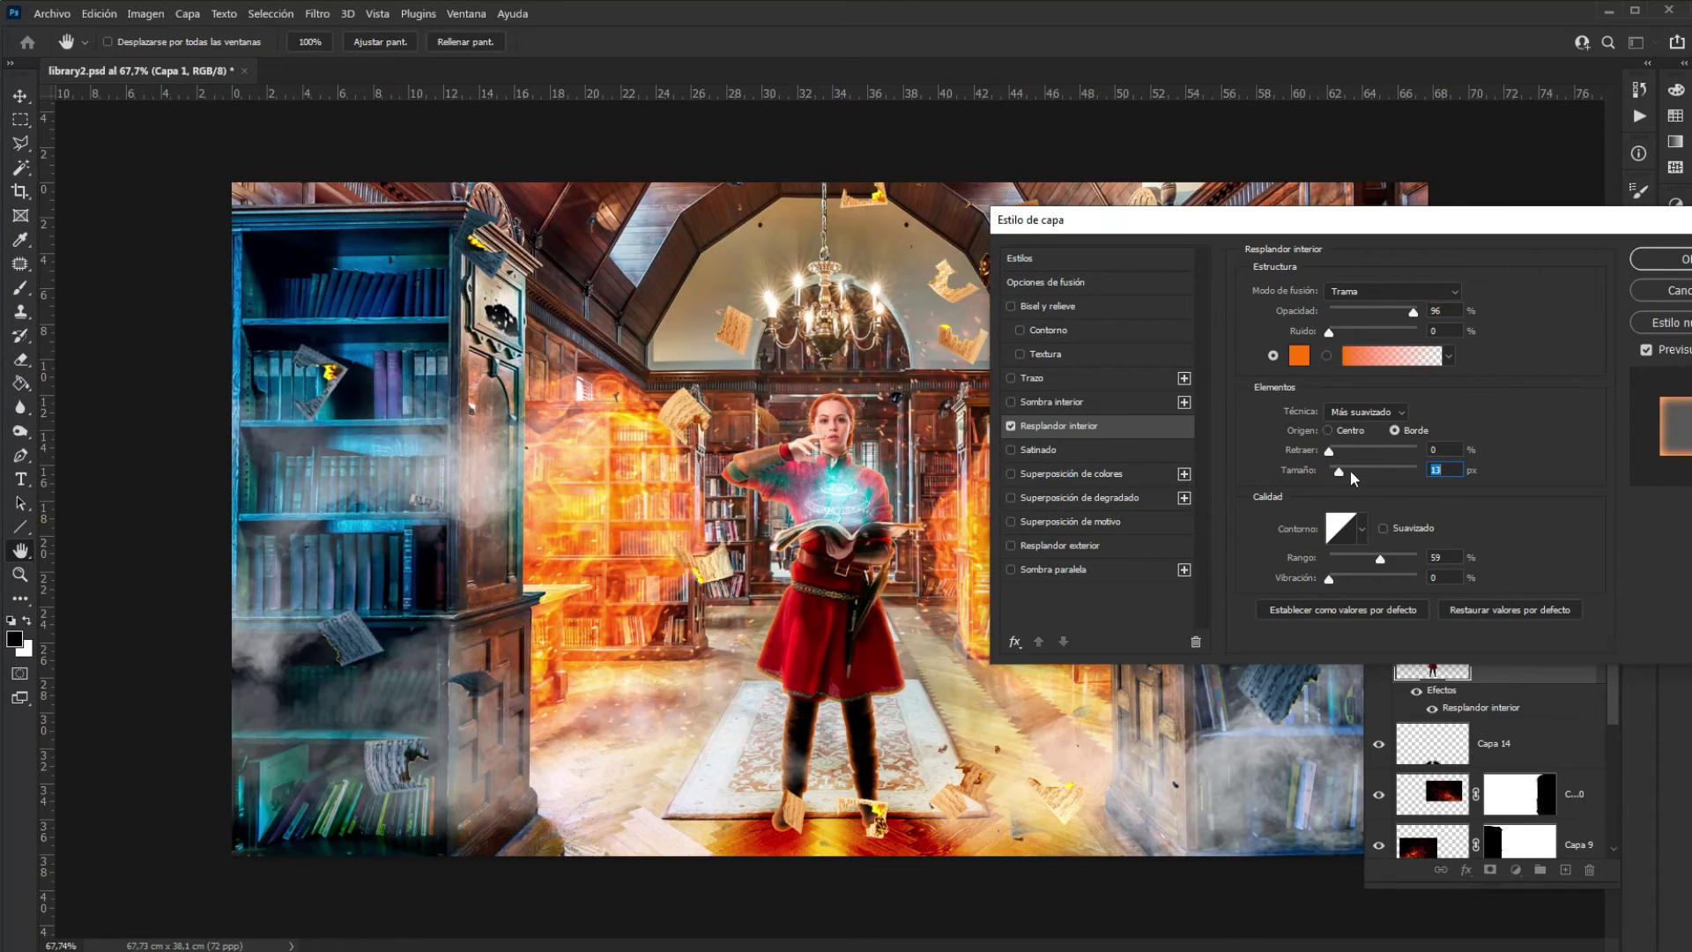
pyautogui.moveTo(1339, 469); pyautogui.dragTo(1332, 467)
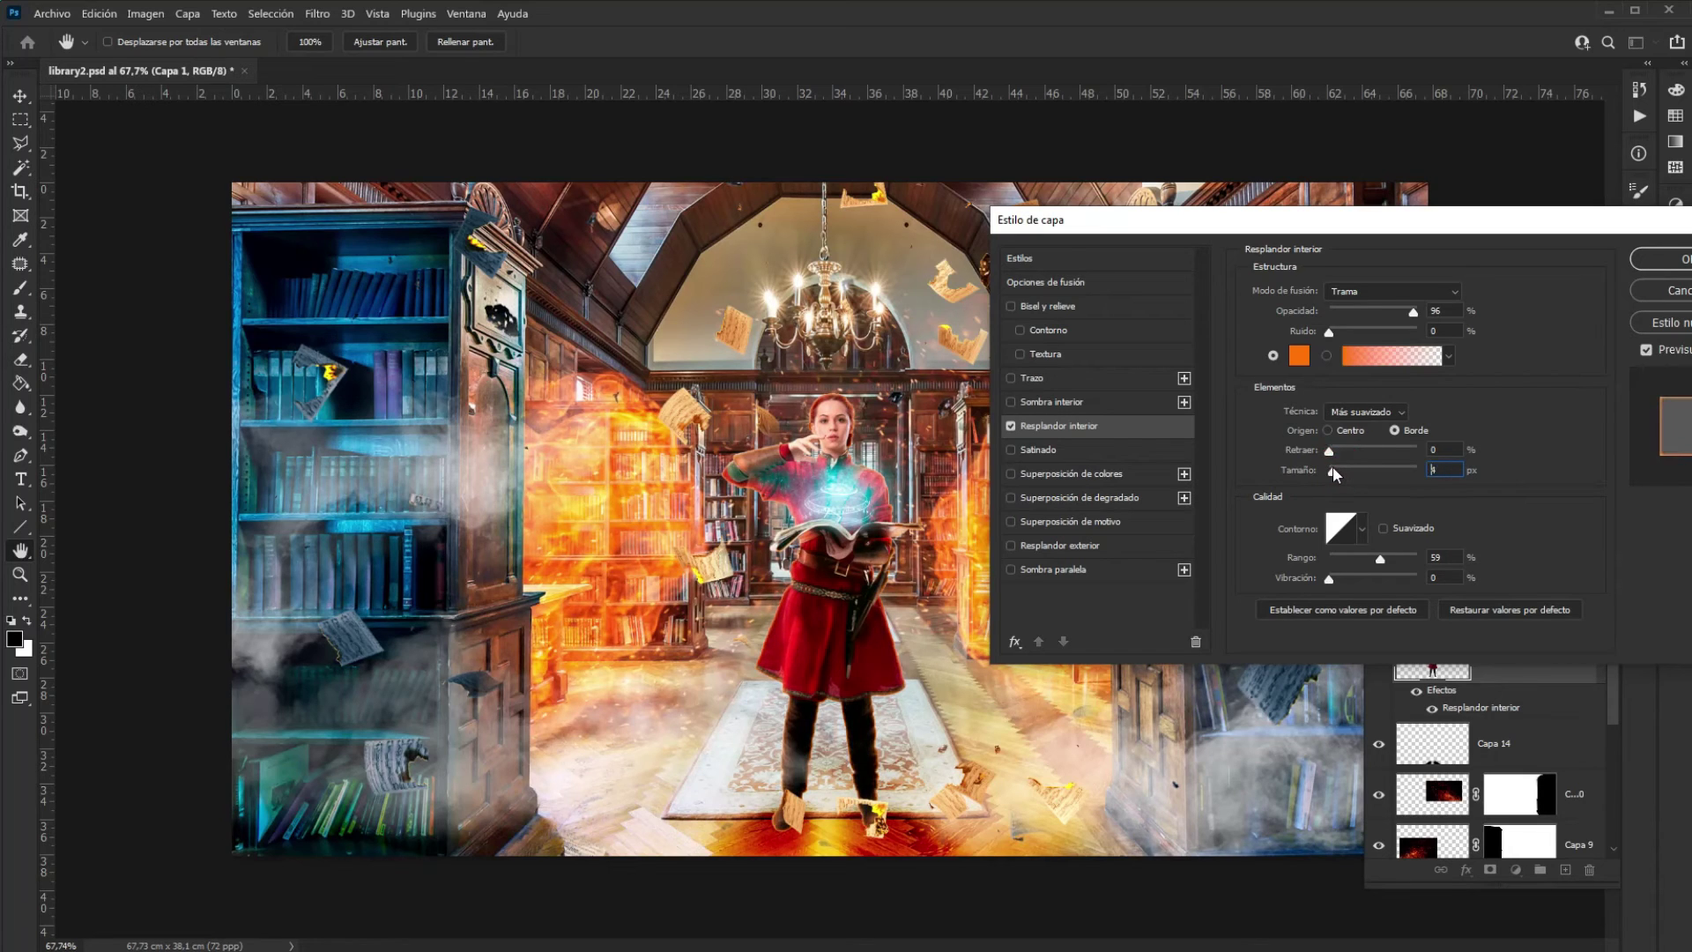
pyautogui.click(1644, 258)
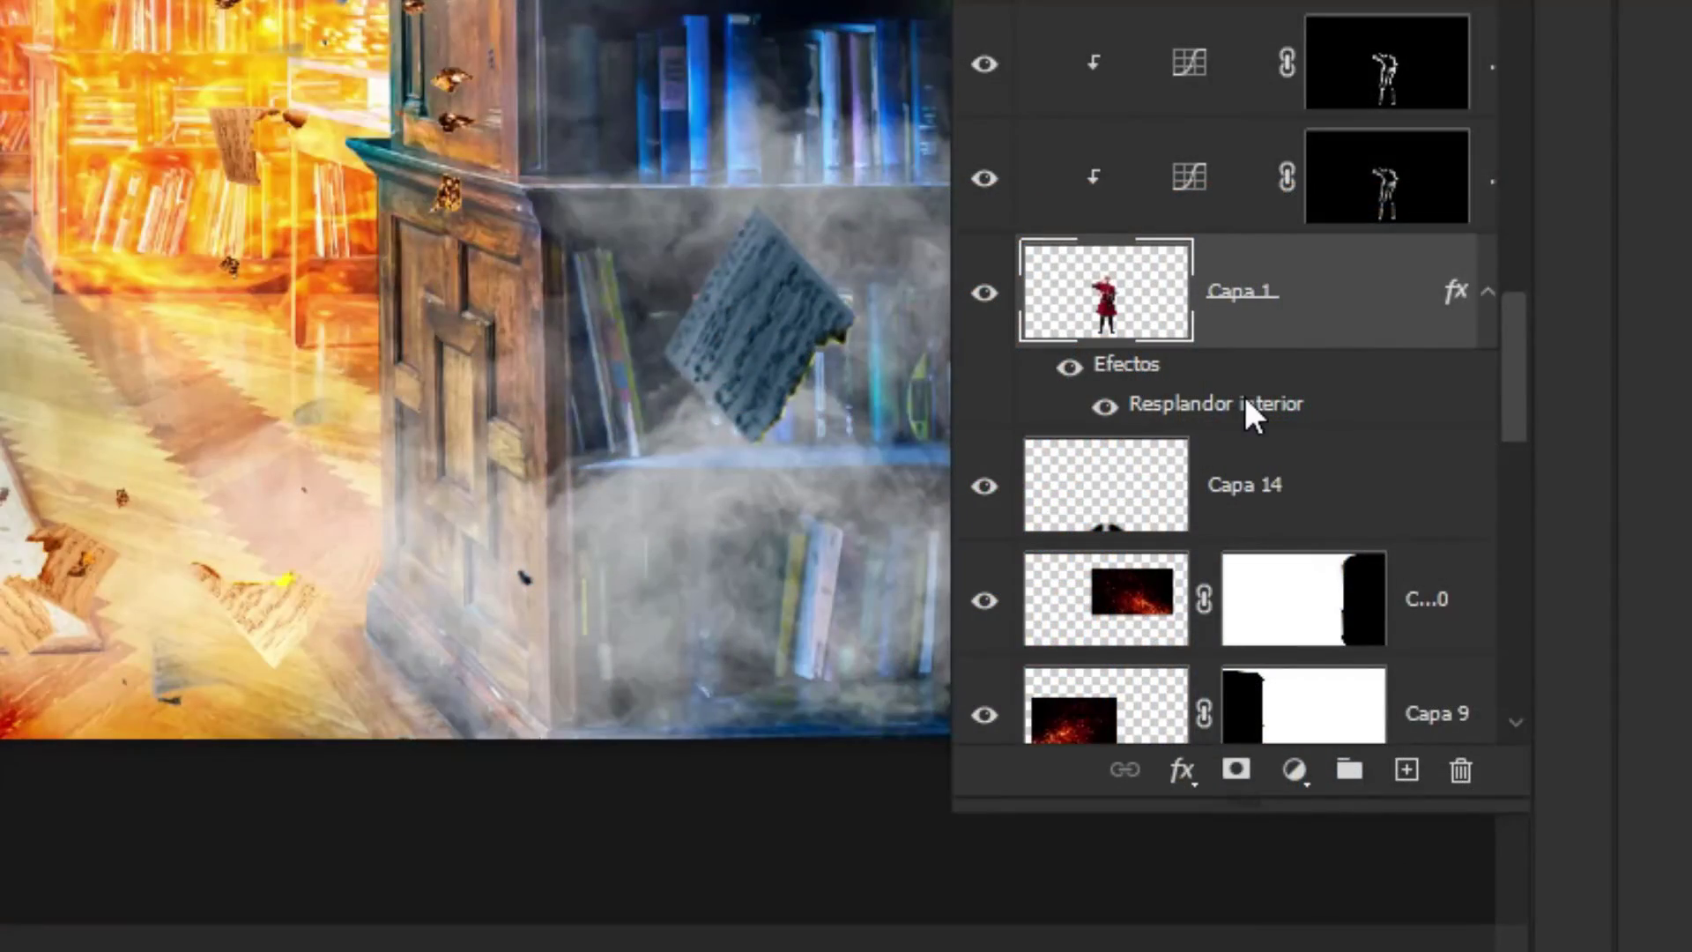
# Convert the inner glow effect of Capa 1 into its own separate layer and select that glow layer
pyautogui.rightClick(1245, 395)
pyautogui.click(1346, 304)
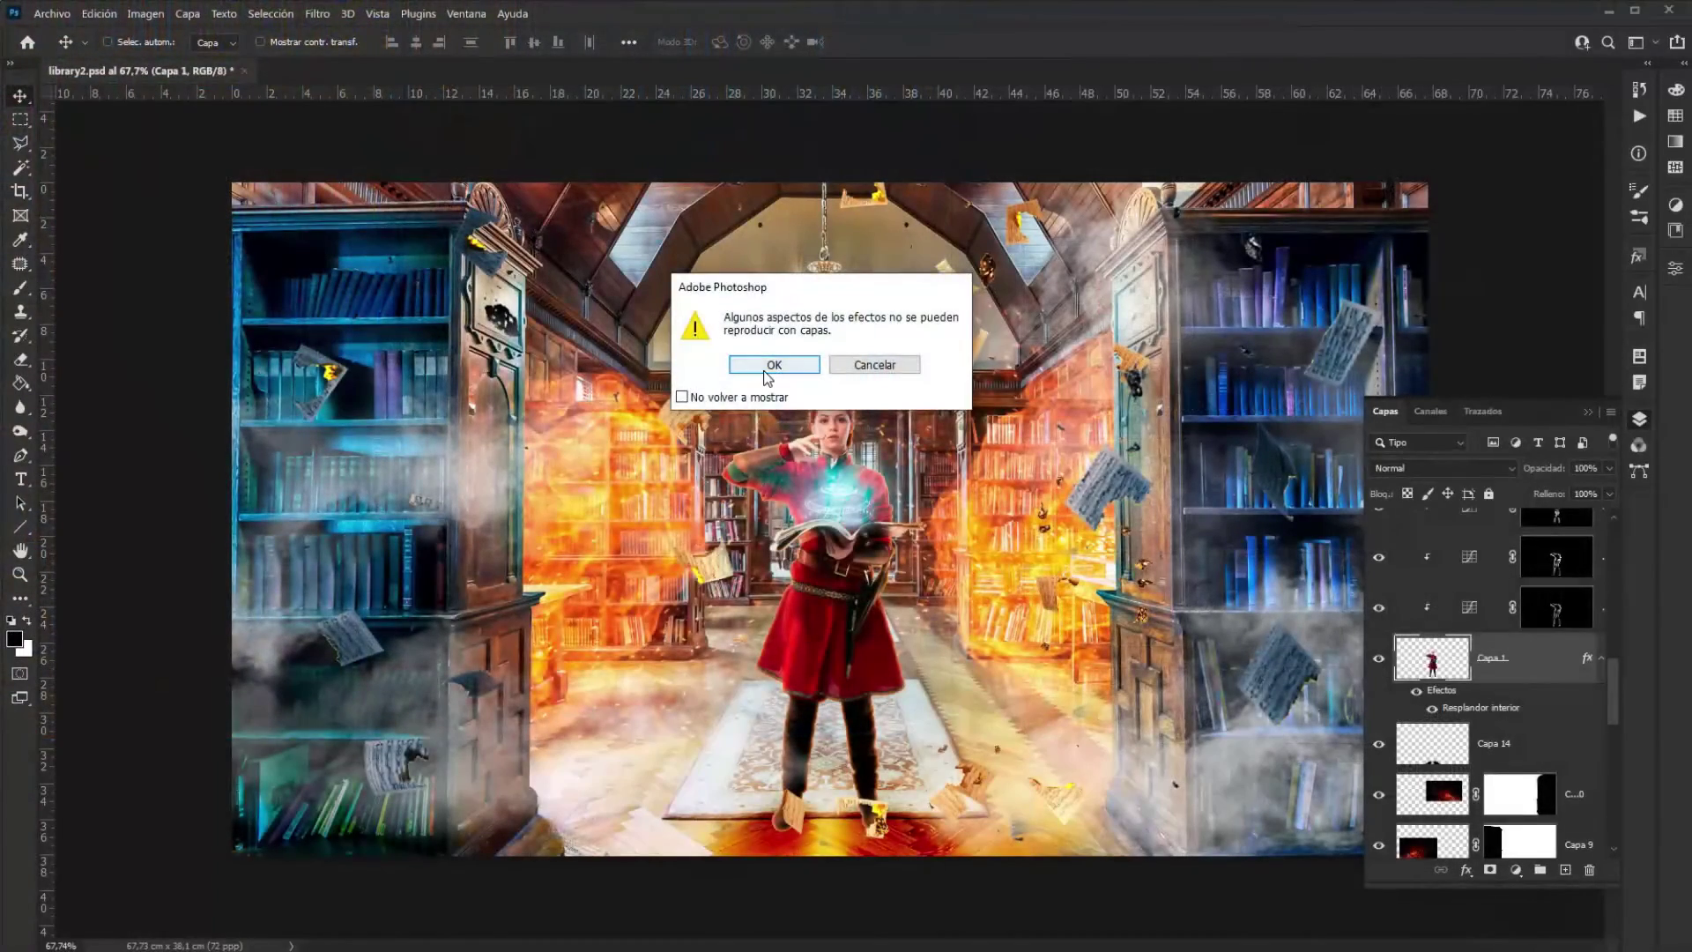
pyautogui.click(765, 368)
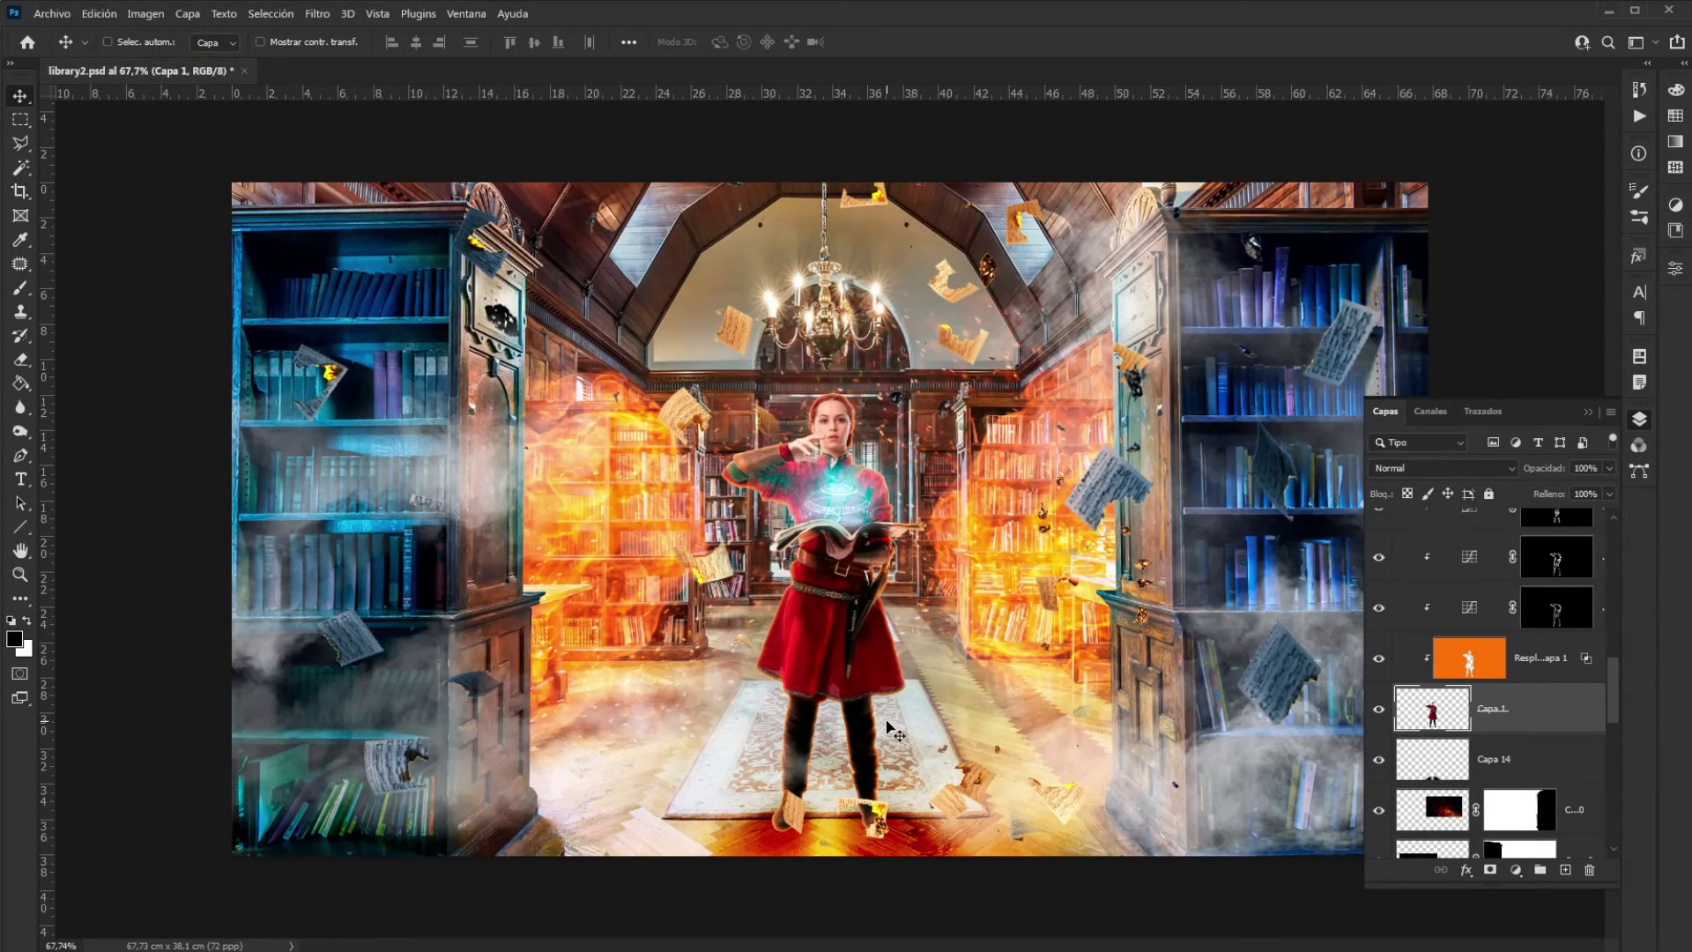
pyautogui.click(1538, 663)
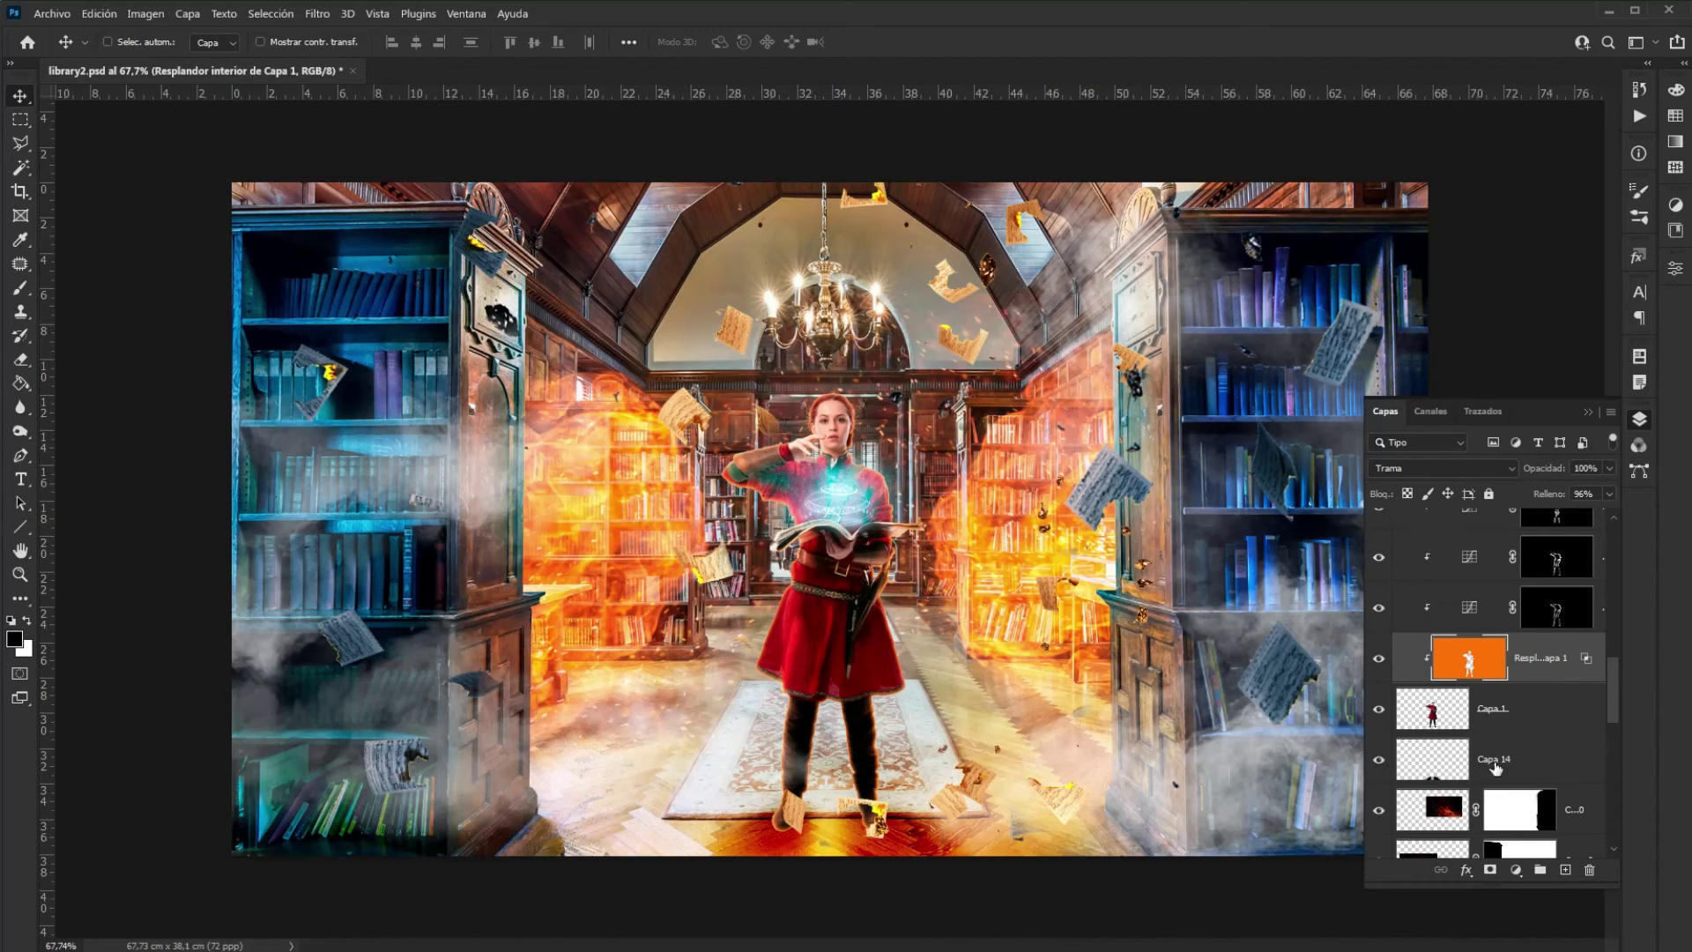
# Add a layer mask to the woman's inner glow layer and invert it to black
pyautogui.click(1490, 870)
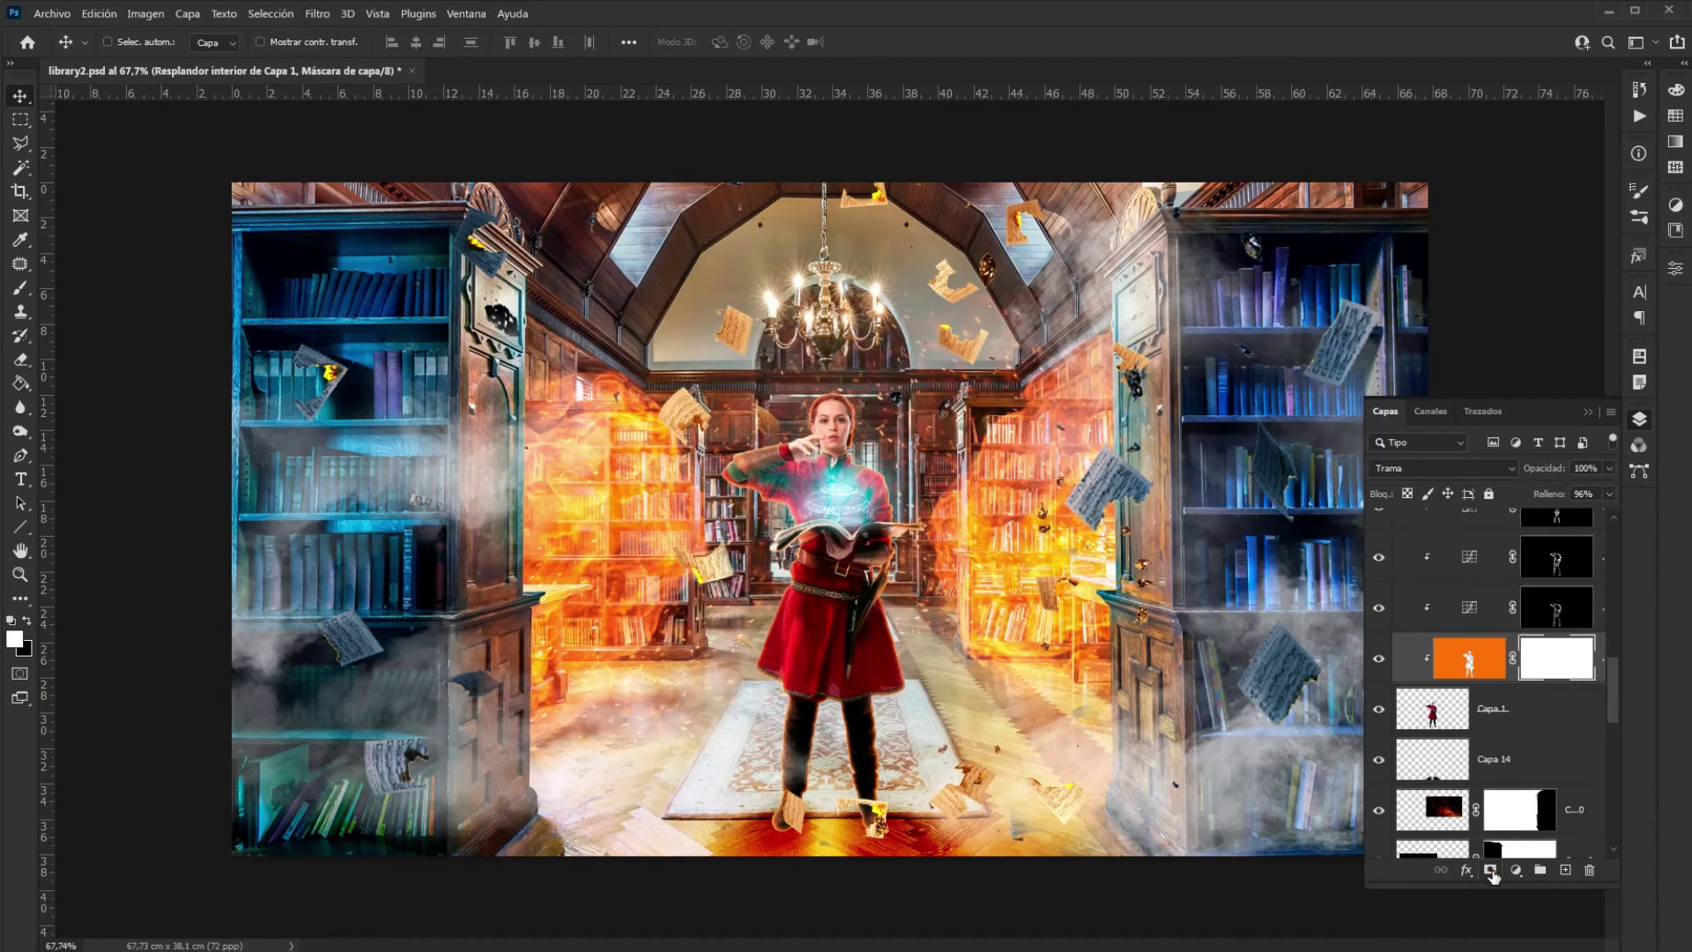
pyautogui.press('ctrl')
pyautogui.hotkey('ctrl', 'i')
# Paint white with a soft brush on the glow layer's mask along the woman's arms and shoulders to reveal the orange rim light
pyautogui.press('b')
pyautogui.scroll(11, 909, 546)
pyautogui.moveTo(869, 562)
pyautogui.mouseDown()
pyautogui.moveTo(727, 490)
pyautogui.moveTo(675, 485)
pyautogui.mouseUp()
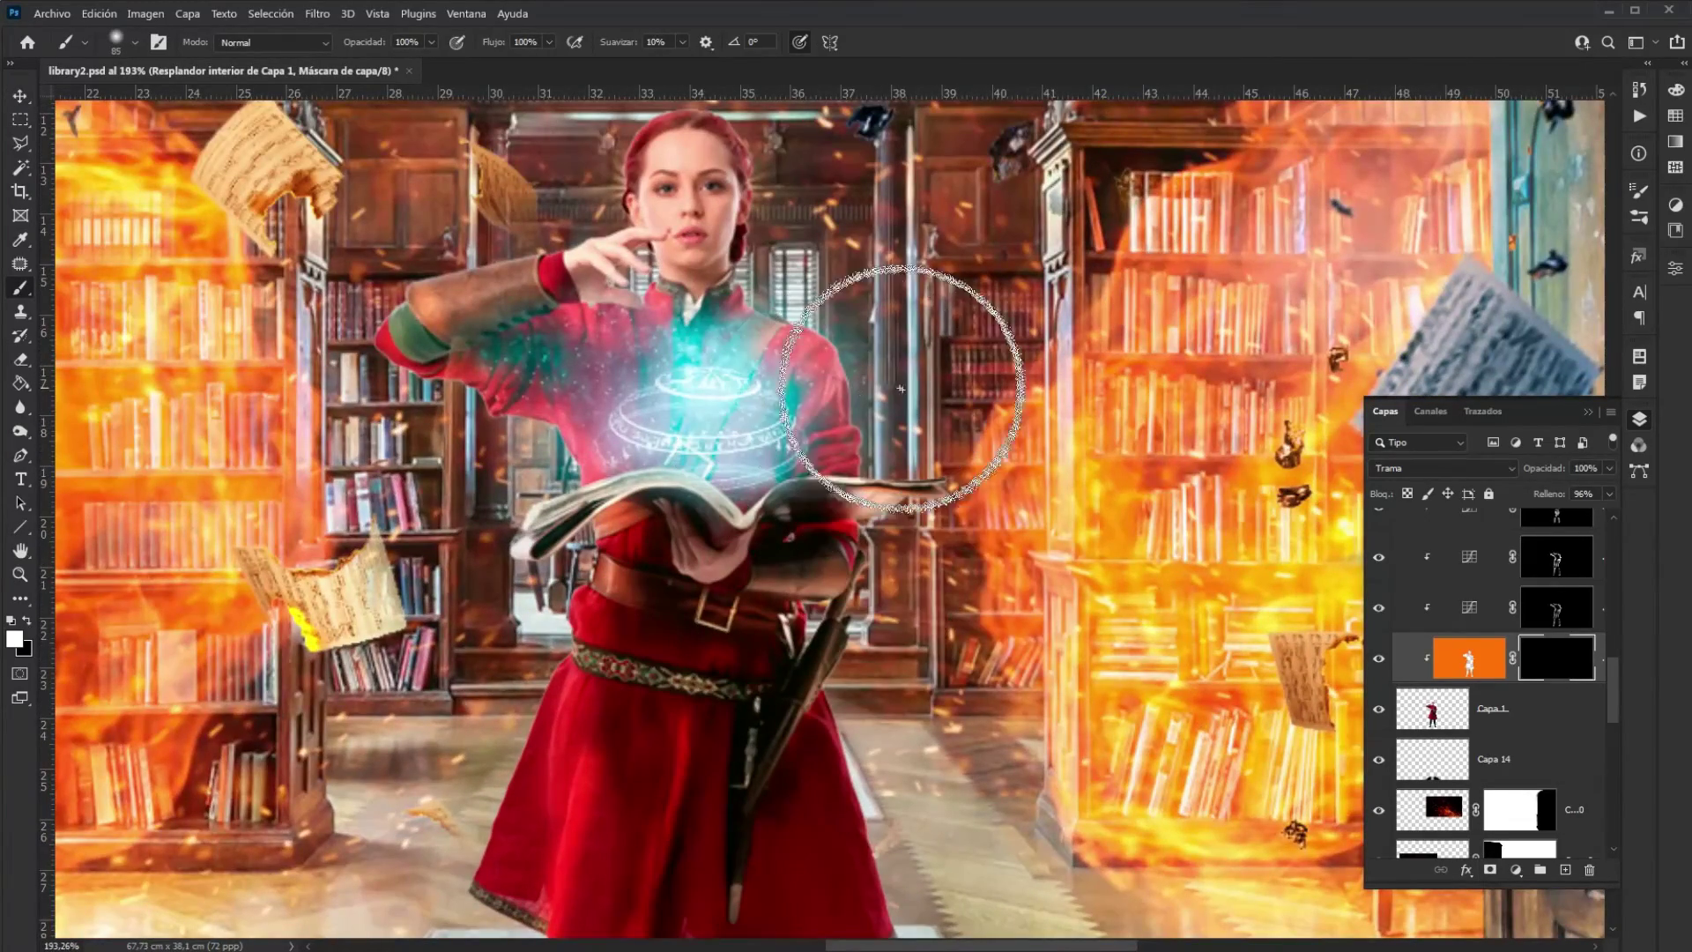
pyautogui.click(895, 411)
pyautogui.moveTo(896, 369)
pyautogui.mouseDown()
pyautogui.moveTo(790, 263)
pyautogui.moveTo(810, 201)
pyautogui.moveTo(865, 318)
pyautogui.mouseUp()
pyautogui.moveTo(508, 390)
pyautogui.mouseDown()
pyautogui.moveTo(654, 369)
pyautogui.moveTo(545, 387)
pyautogui.moveTo(532, 464)
pyautogui.mouseUp()
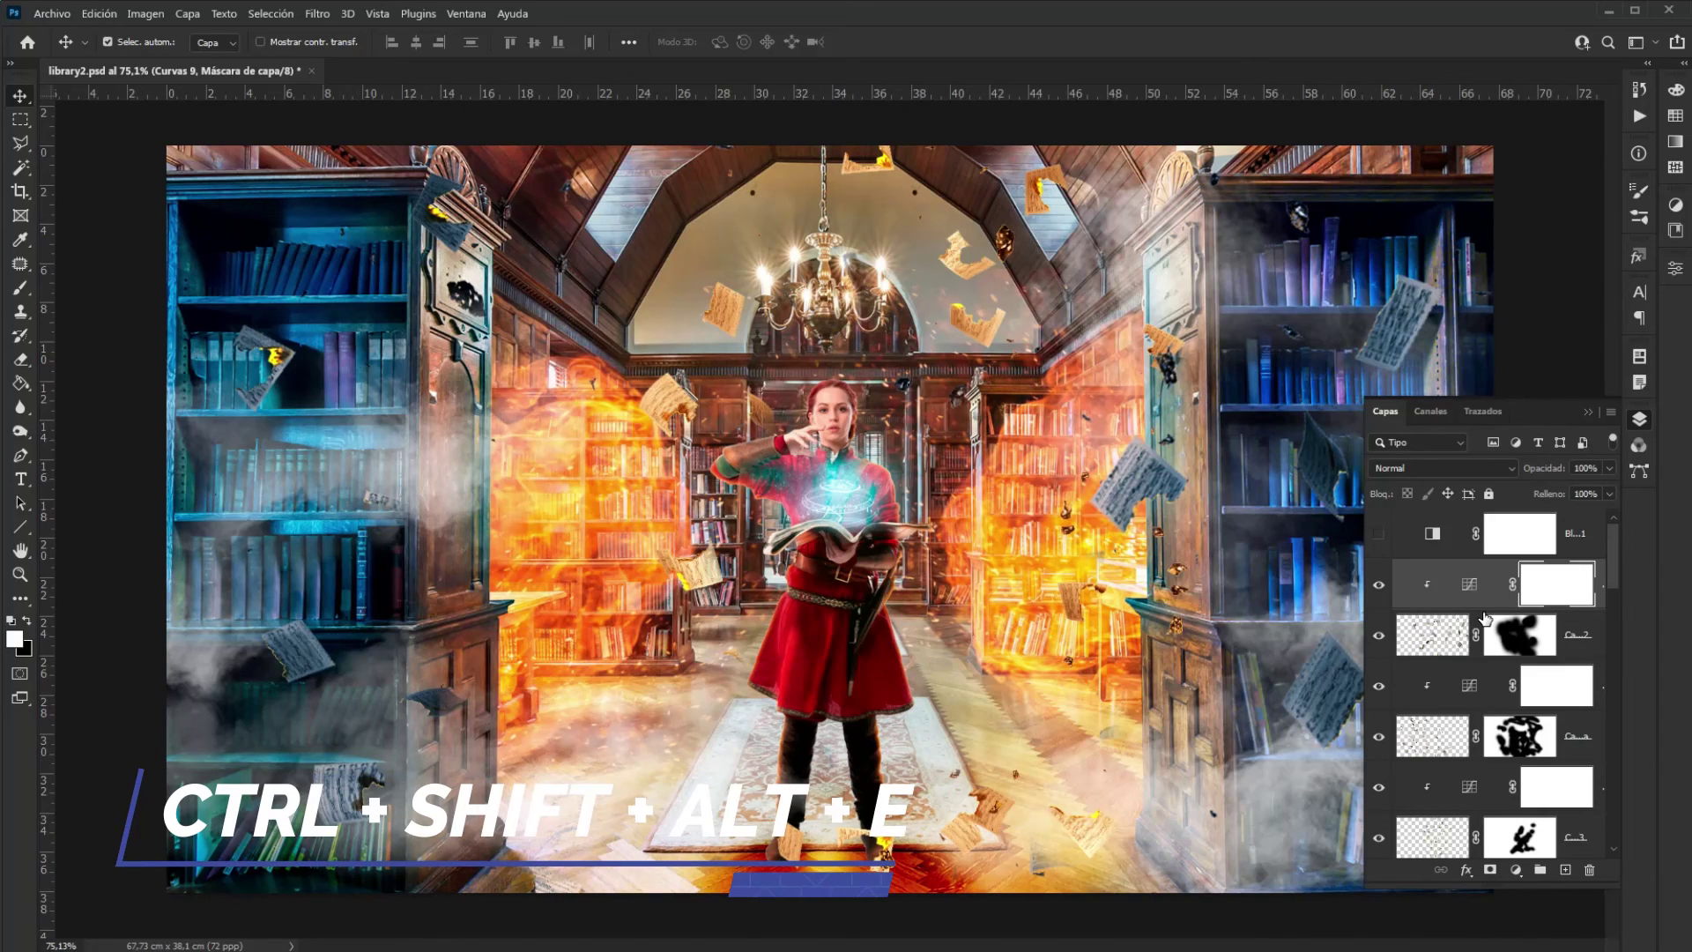
# Stamp all visible layers into a new merged layer above Curvas 9
pyautogui.hotkey('ctrl', 'shift', 'alt', 'e')
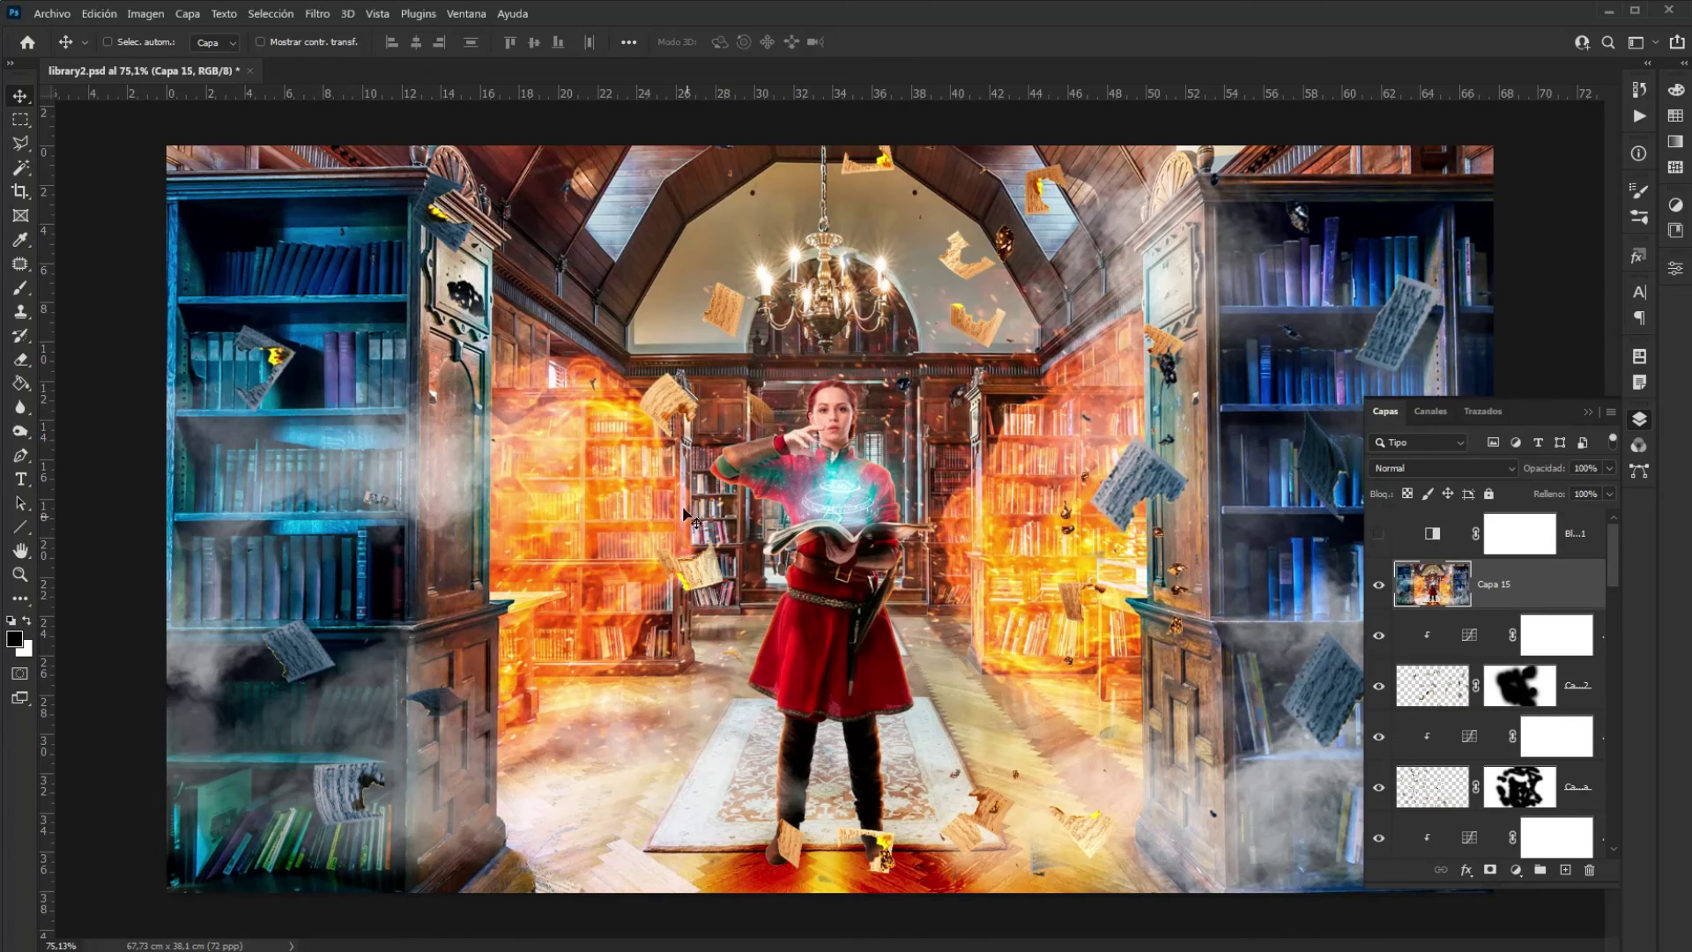
pyautogui.click(152, 13)
pyautogui.moveTo(197, 59)
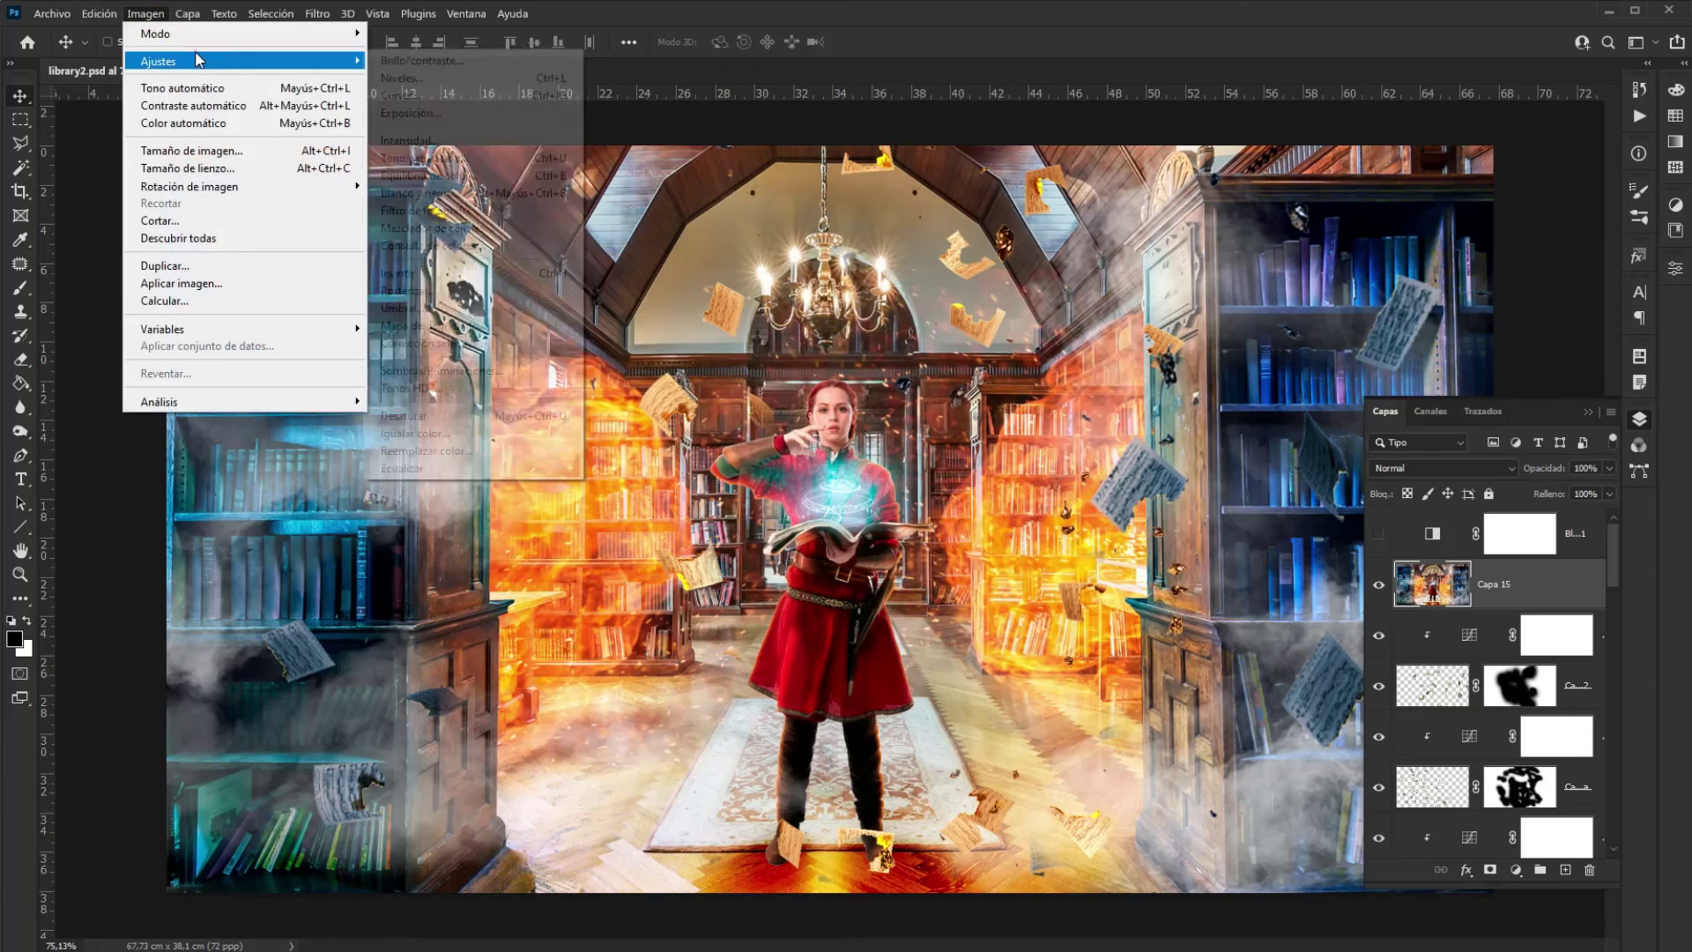
pyautogui.click(537, 245)
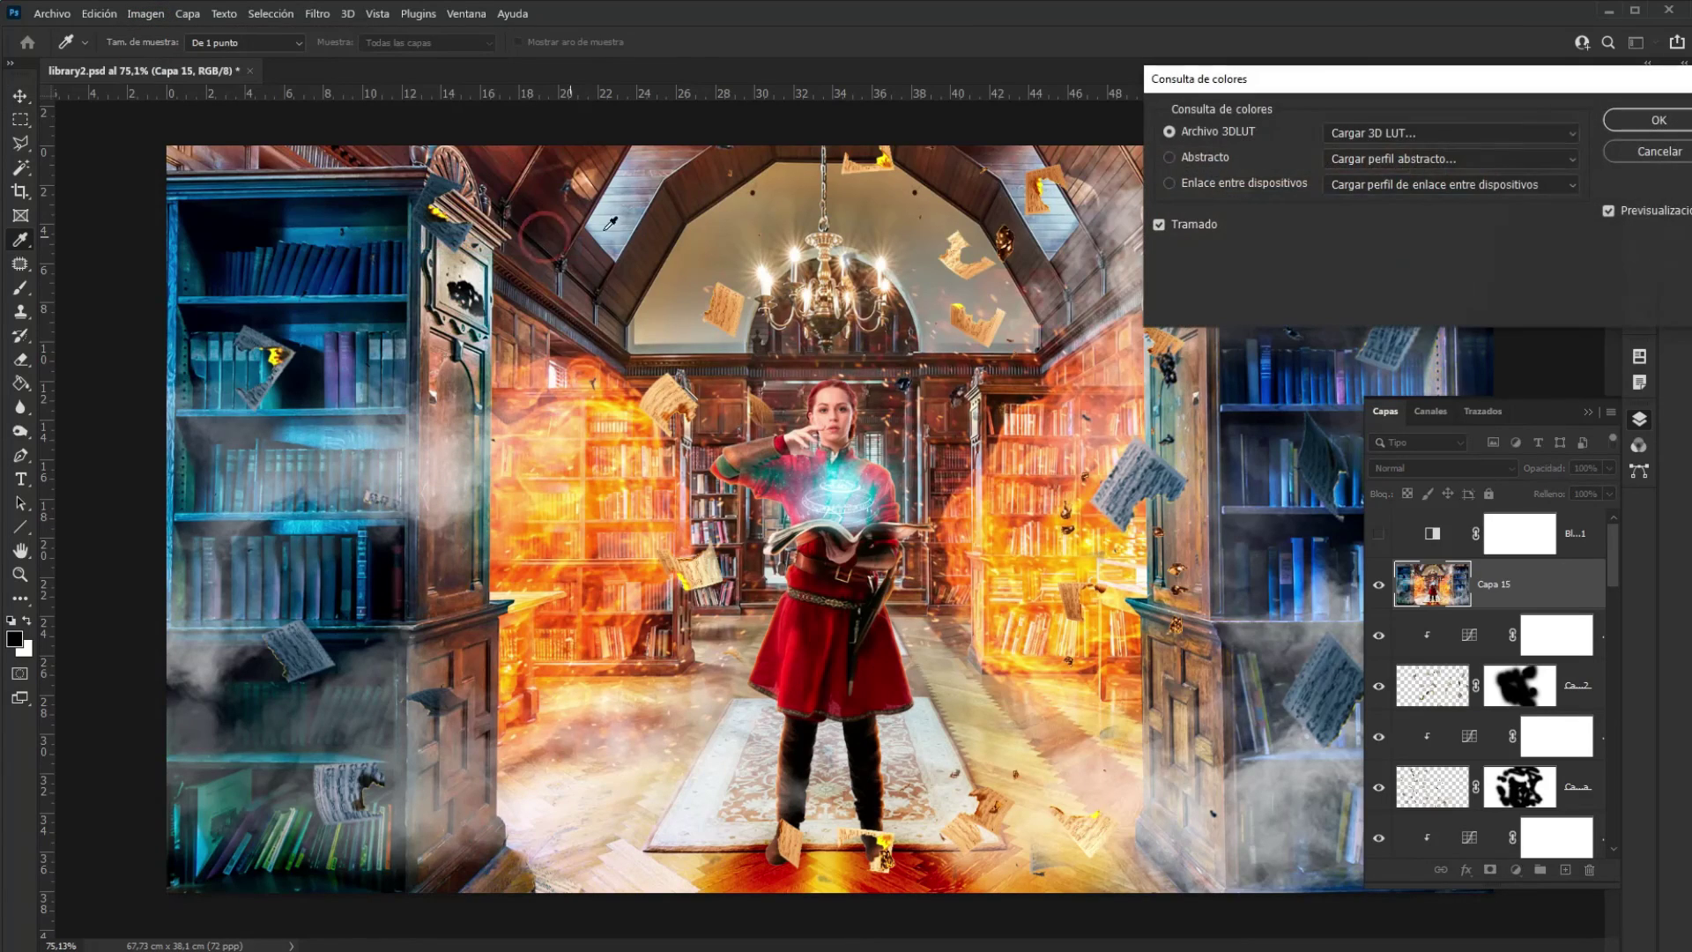
pyautogui.click(1504, 132)
pyautogui.click(1483, 203)
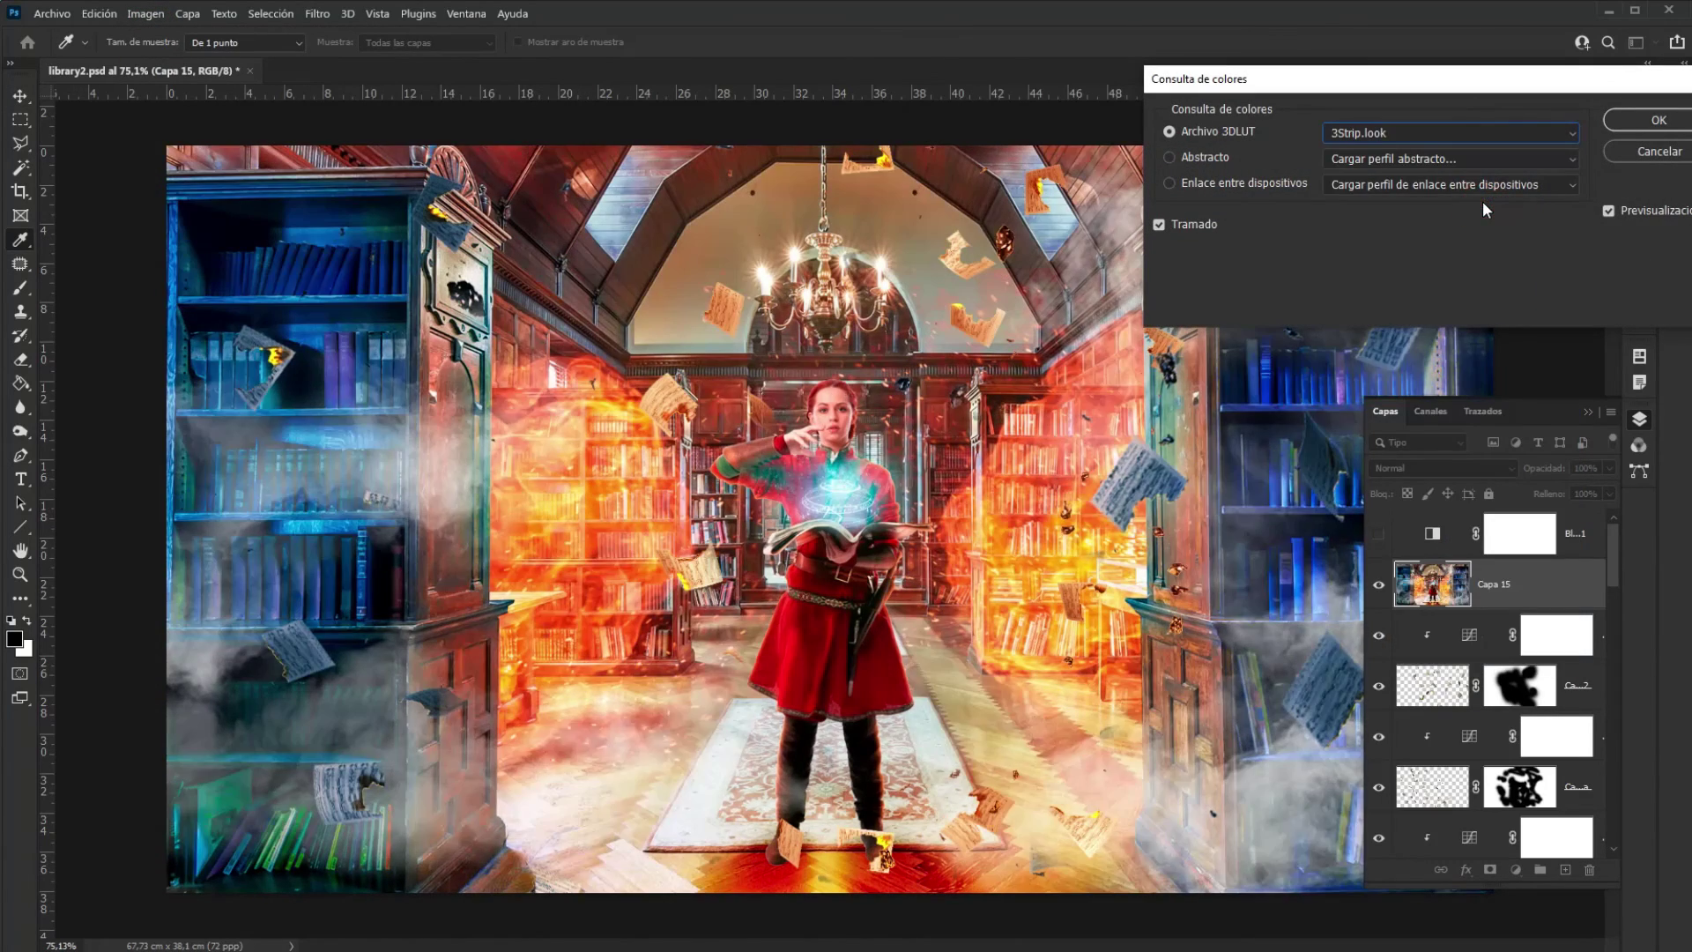
pyautogui.press('Down')
pyautogui.press('Down')
pyautogui.press('Down')
pyautogui.press('Down')
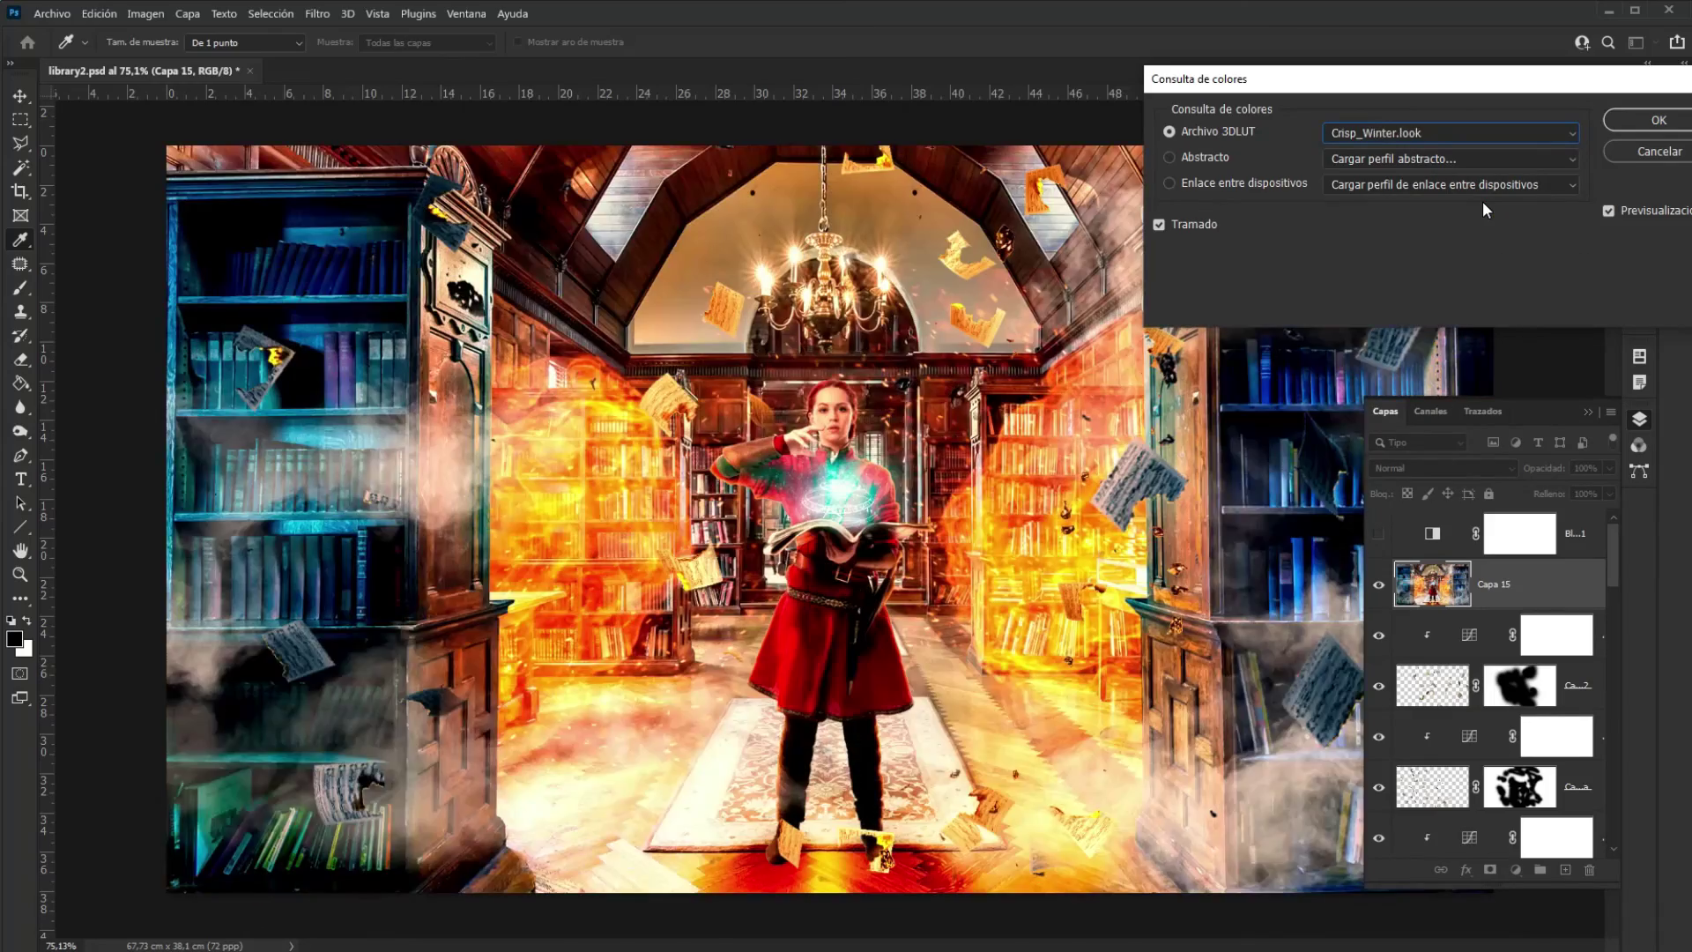
pyautogui.press('Down')
pyautogui.press('Down')
pyautogui.press('Down')
pyautogui.press('Down')
pyautogui.press('Down')
pyautogui.press('Down')
pyautogui.press('Down')
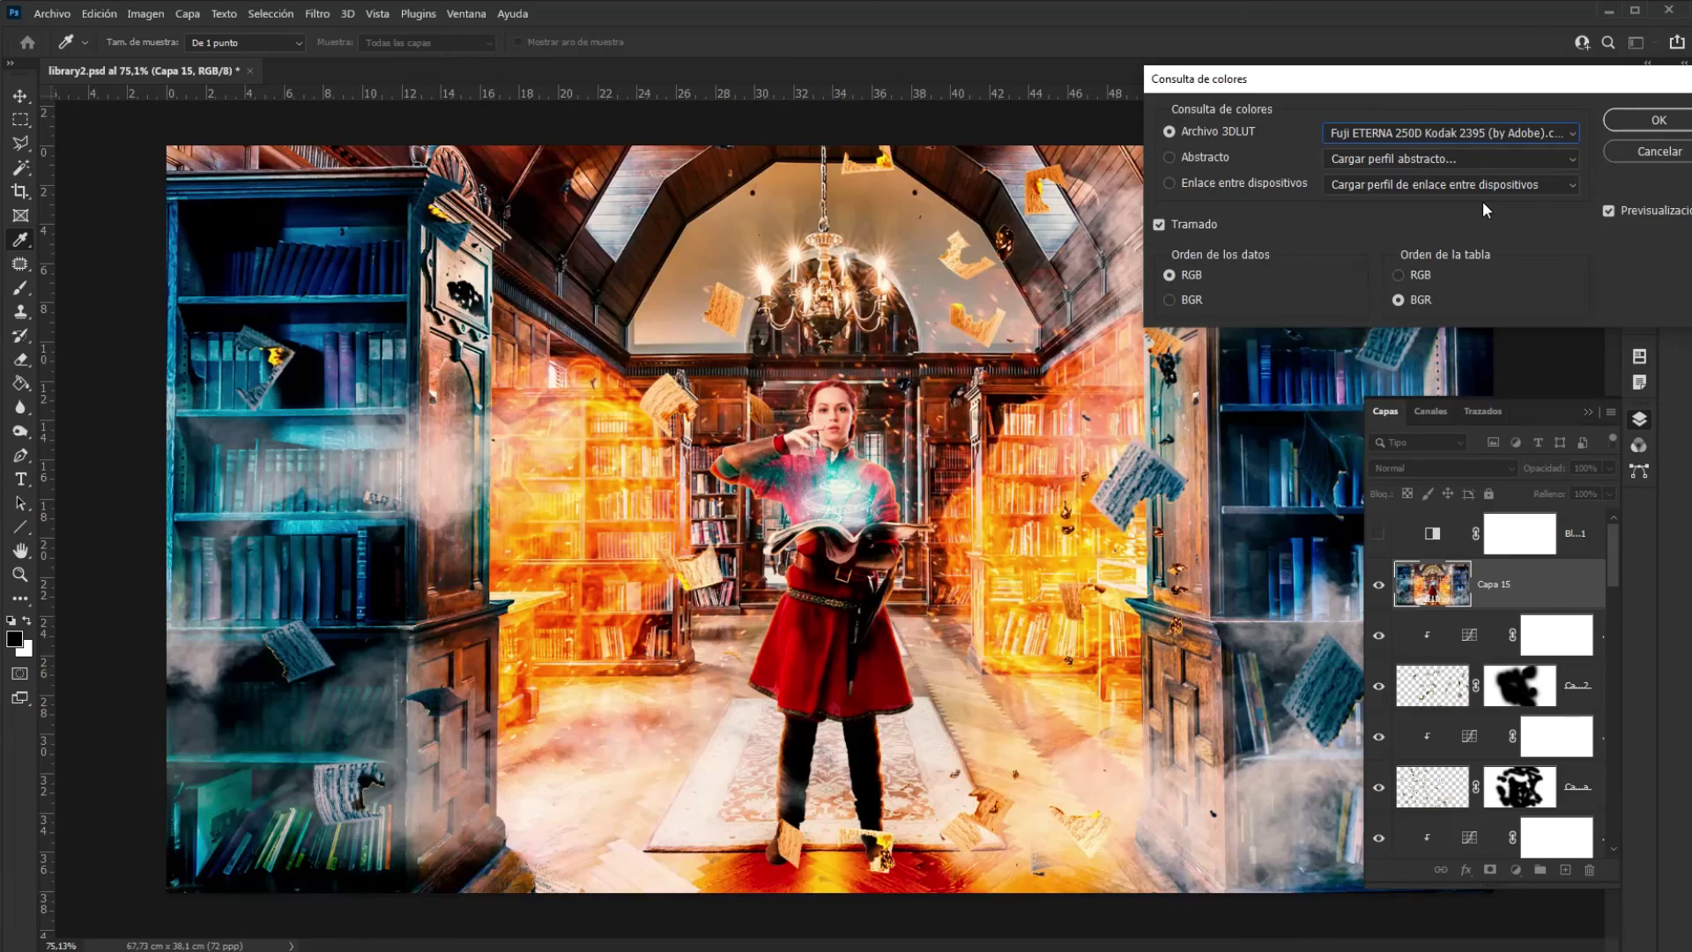
pyautogui.press('Escape')
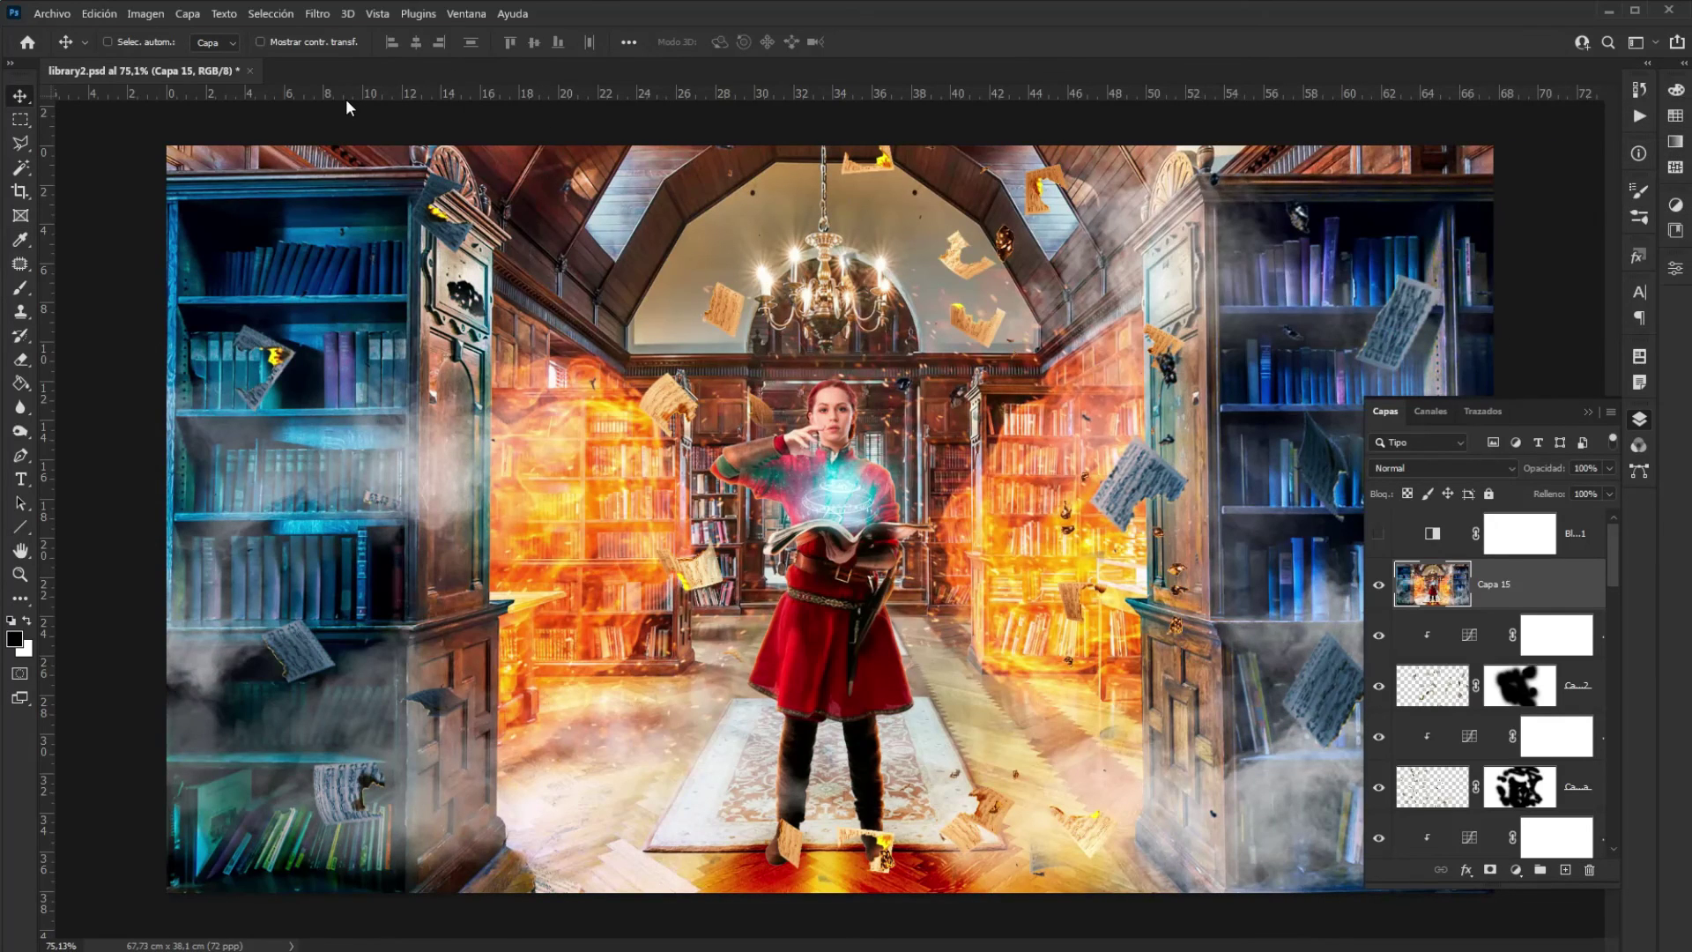
# Open the Camera Raw filter on the merged layer Capa 15
pyautogui.click(319, 15)
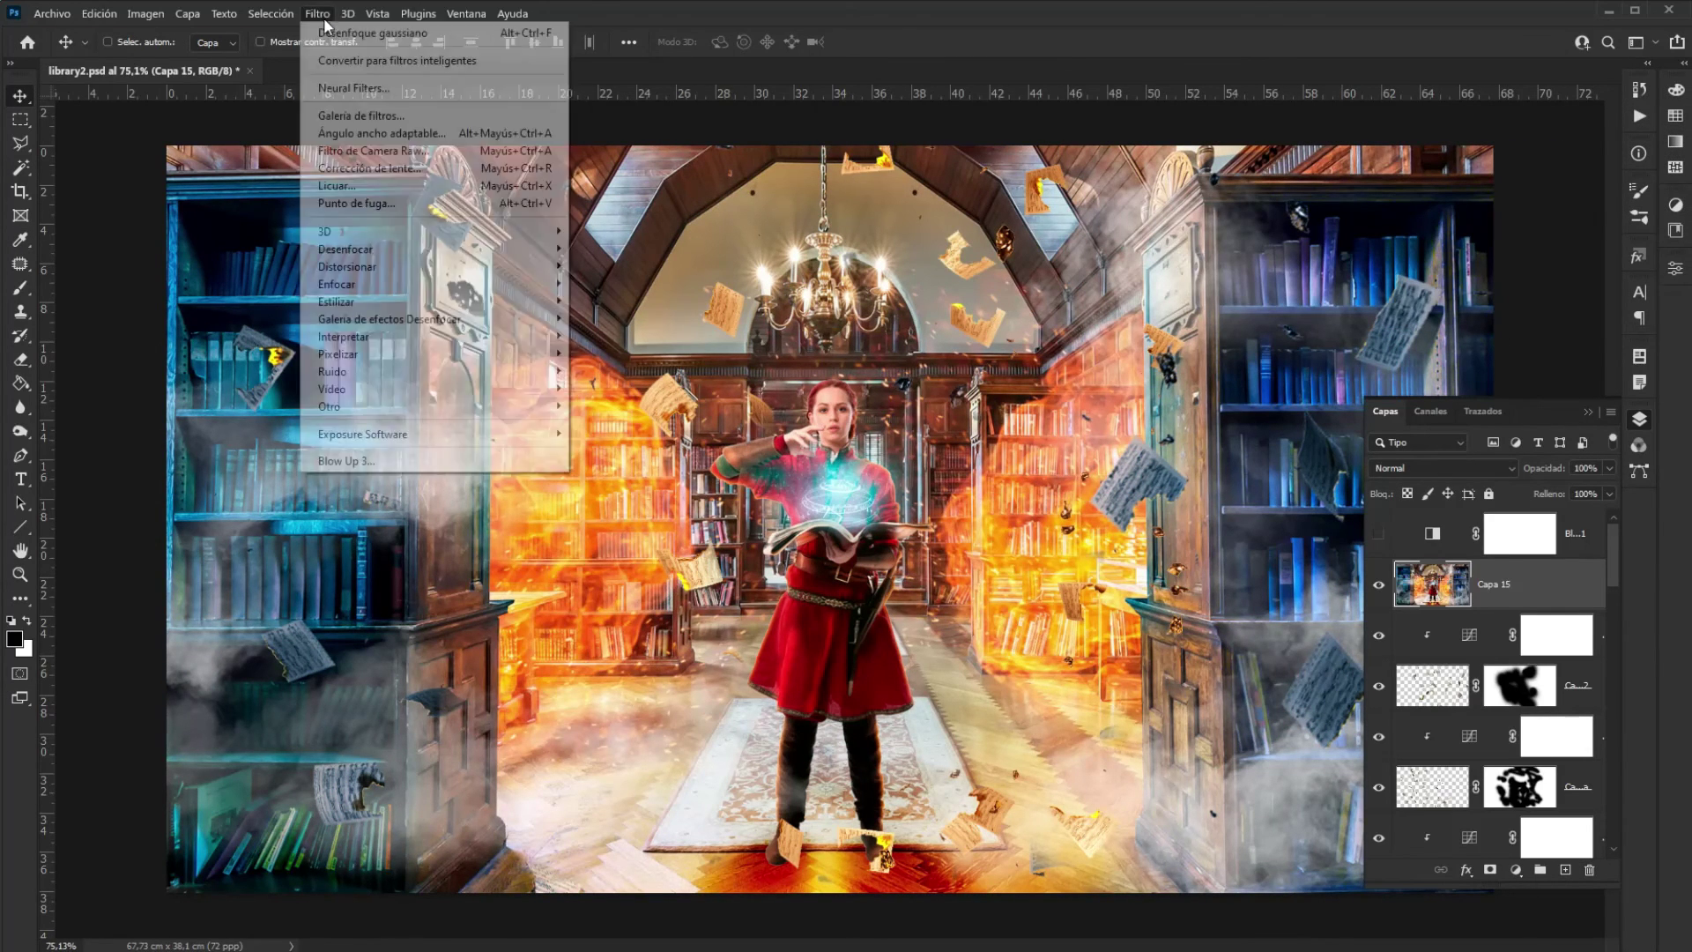
pyautogui.click(416, 157)
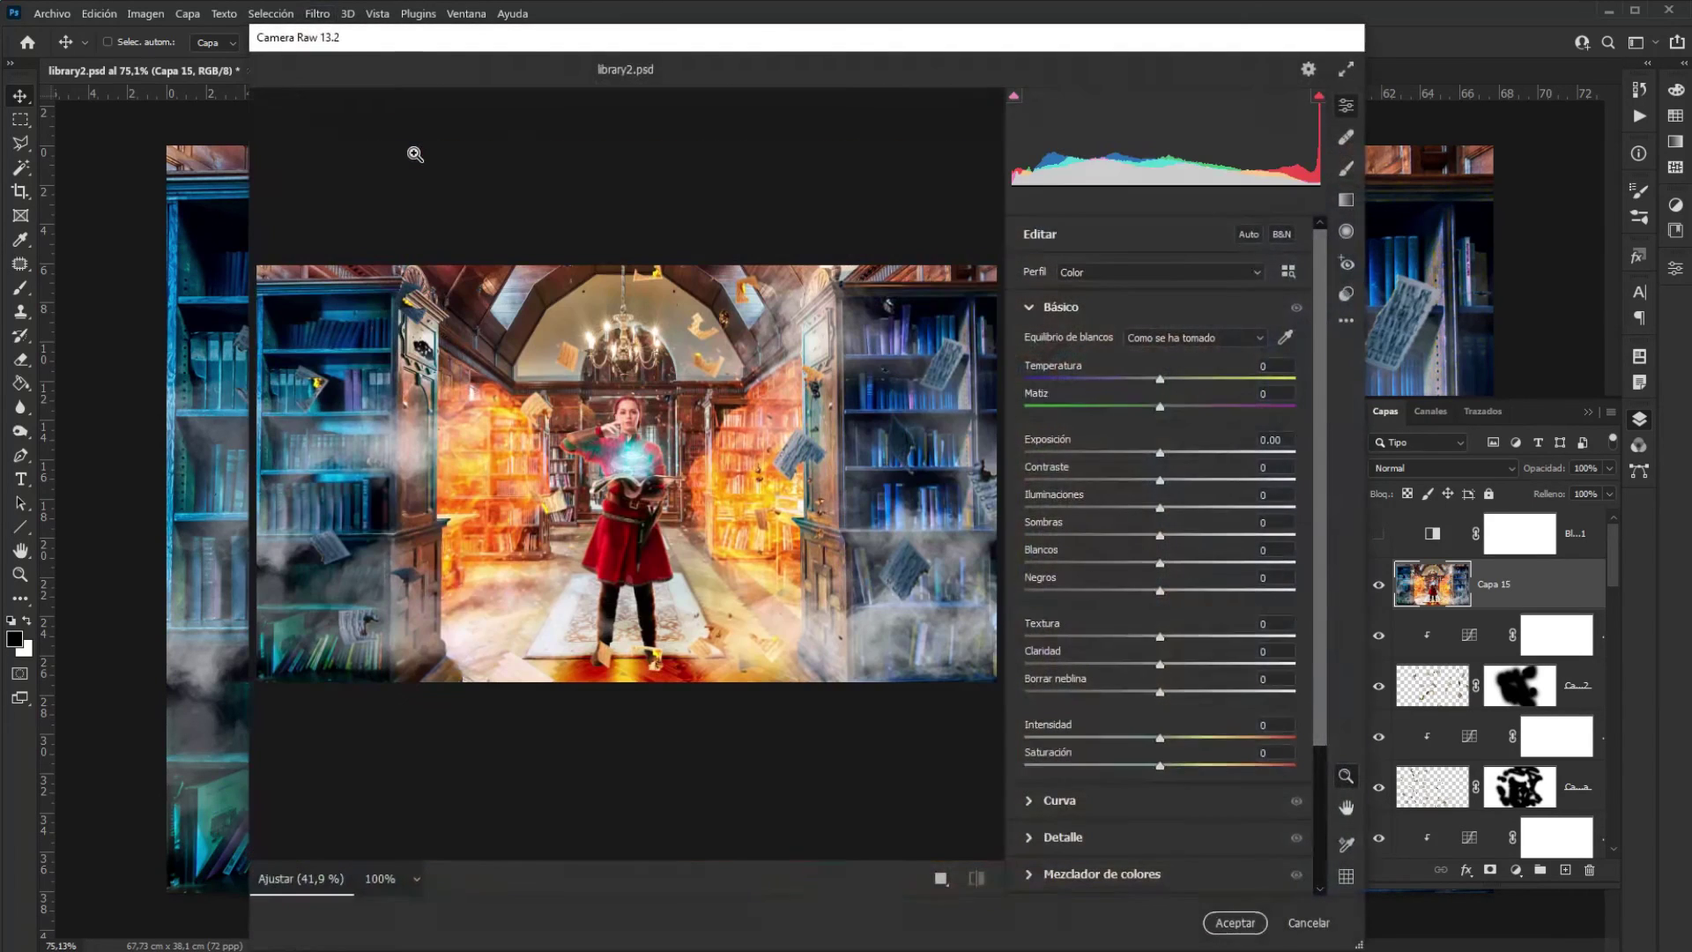